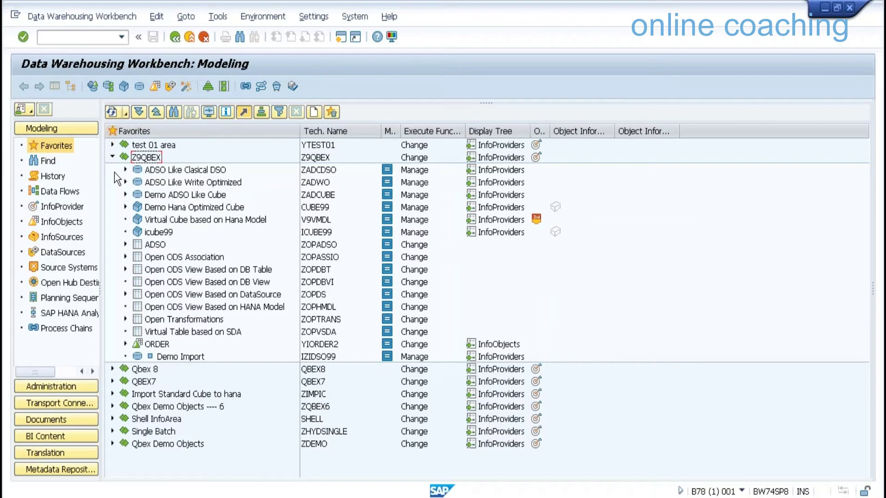
Collapse Z9QBEX and expand Shell InfoArea's Data Mart Layer InfoCube folder
{"action": "key", "text": "Left"}
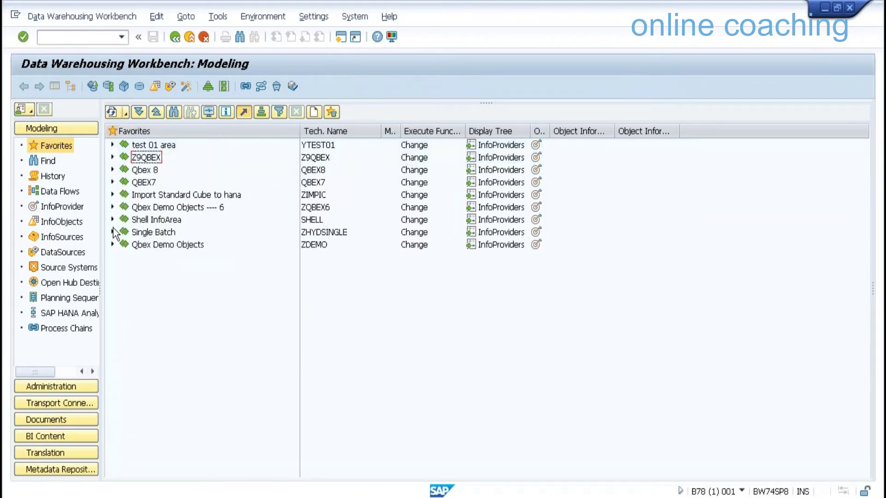
{"action": "left_click", "coordinate": [112, 220]}
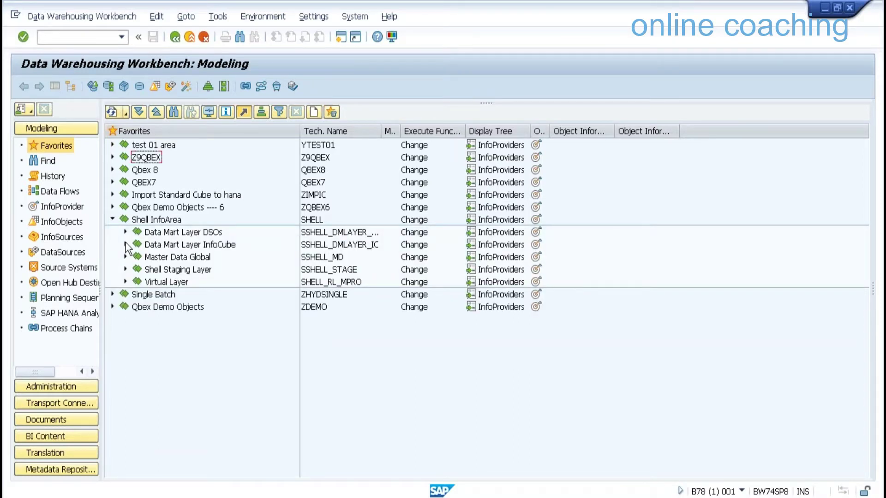
{"action": "left_click", "coordinate": [125, 245]}
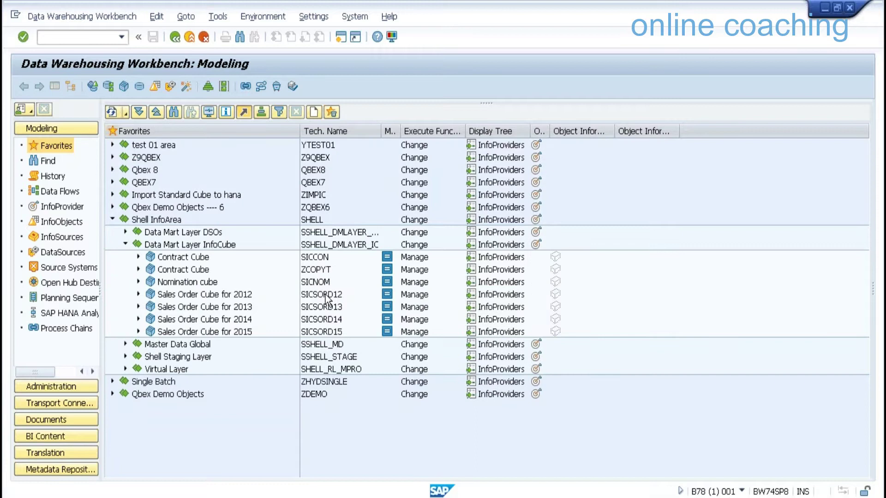
Check the SICSORD12–SICSORD15 sales order cubes, then return to SAP HANA Studio
{"action": "left_click", "coordinate": [328, 320]}
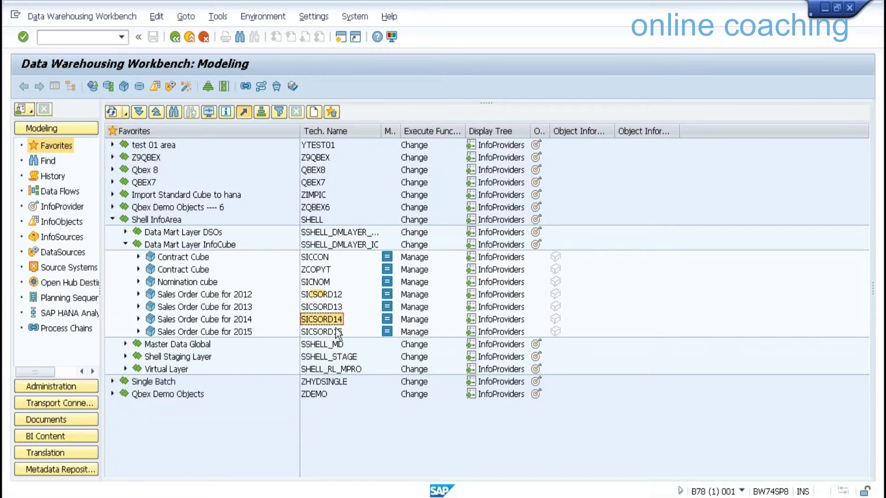
{"action": "left_click", "coordinate": [337, 332]}
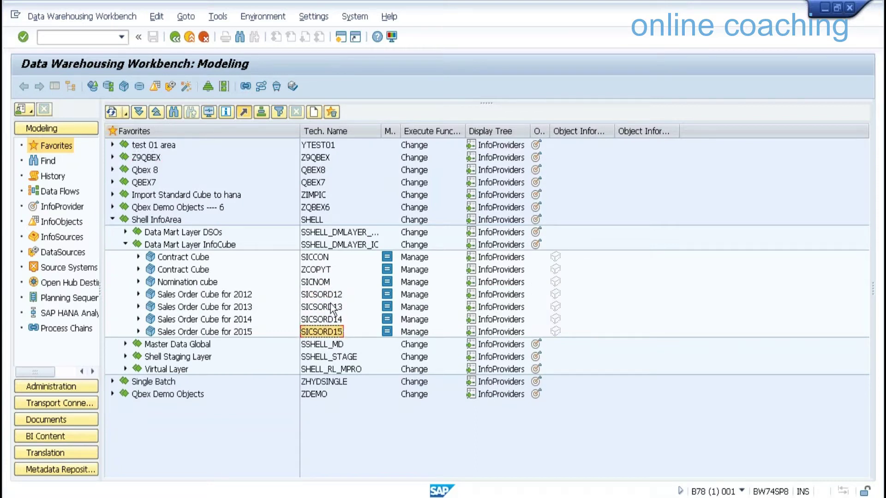
{"action": "left_click", "coordinate": [329, 295]}
{"action": "left_click", "coordinate": [330, 306]}
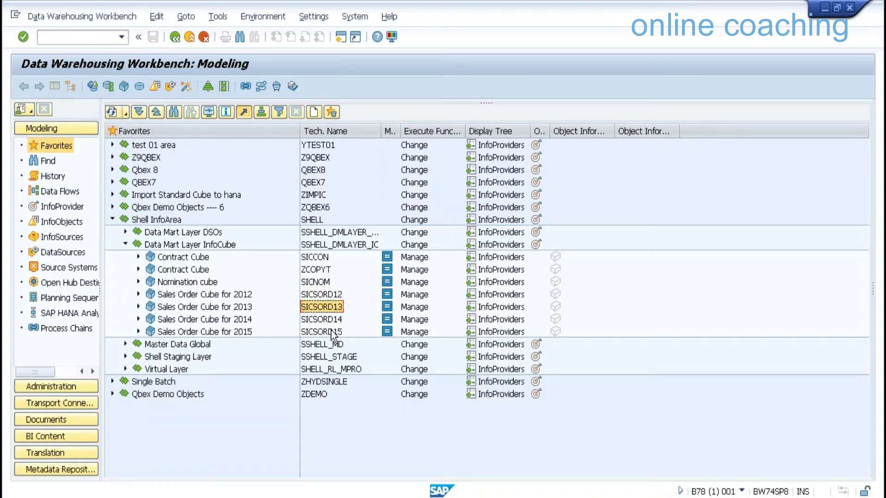
{"action": "left_click", "coordinate": [331, 332]}
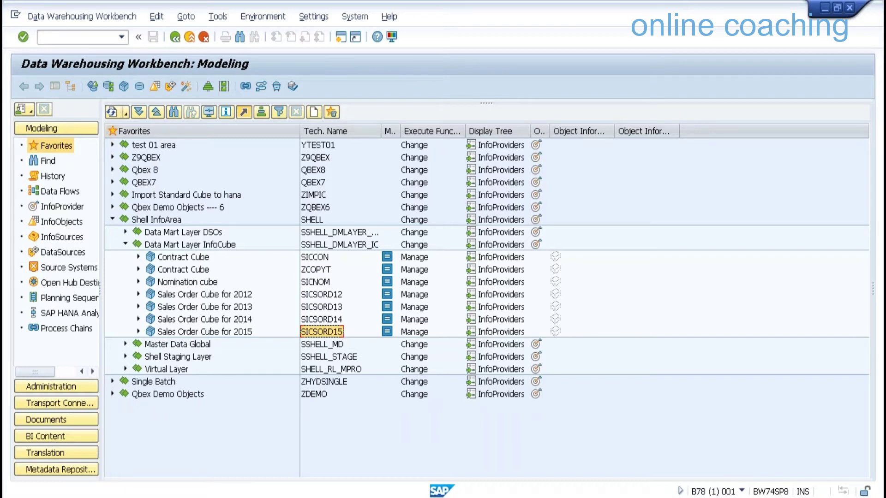
{"action": "key", "text": "alt+Tab"}
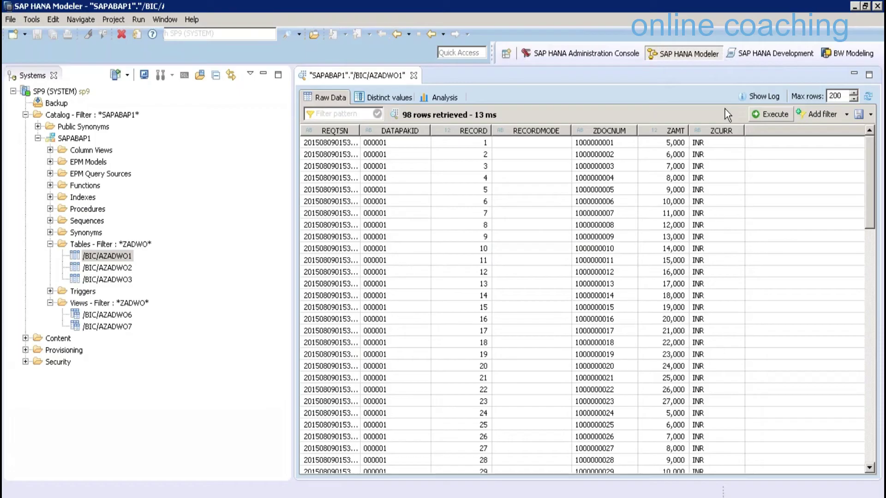
Close the /BIC/AZADWO1 data view and start a new CompositeProvider in InfoArea Z9QBEX
{"action": "key", "text": "ctrl+w"}
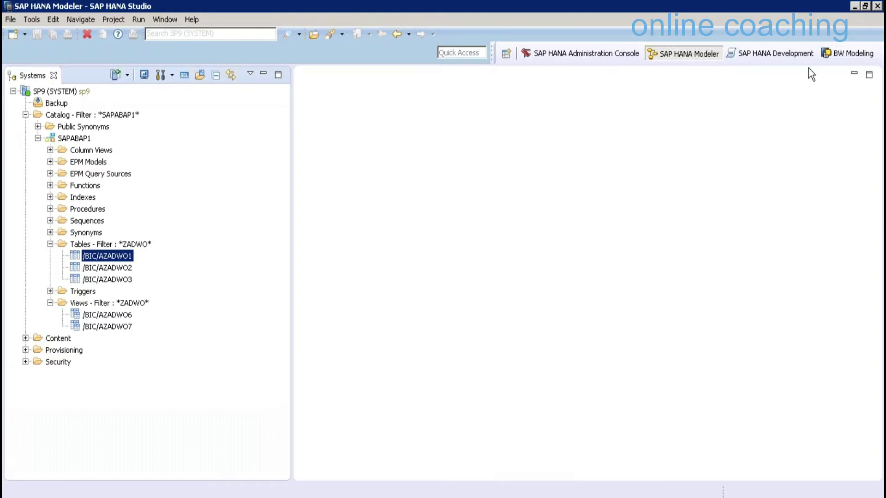
{"action": "left_click", "coordinate": [848, 53]}
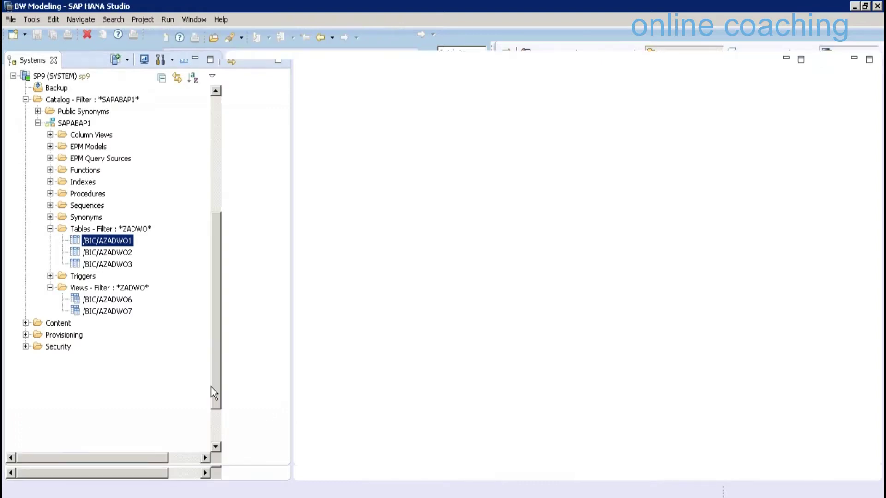
{"action": "left_click", "coordinate": [106, 386]}
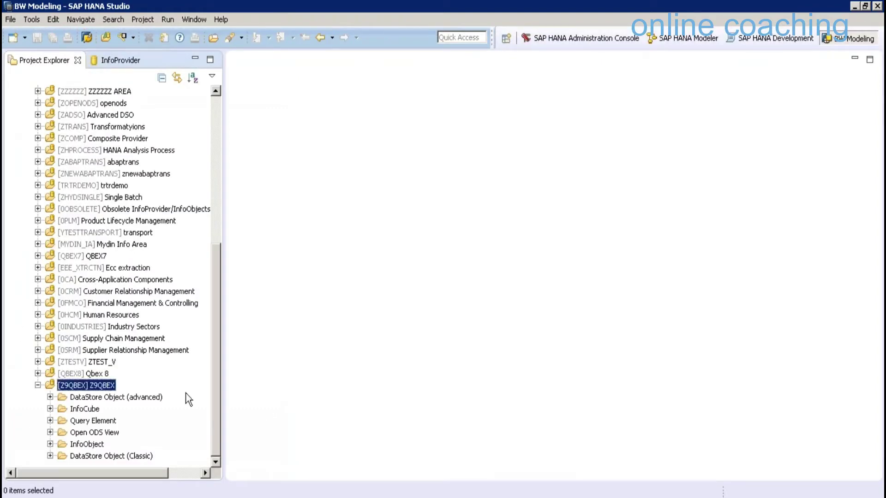
{"action": "right_click", "coordinate": [106, 386]}
{"action": "mouse_move", "coordinate": [138, 391]}
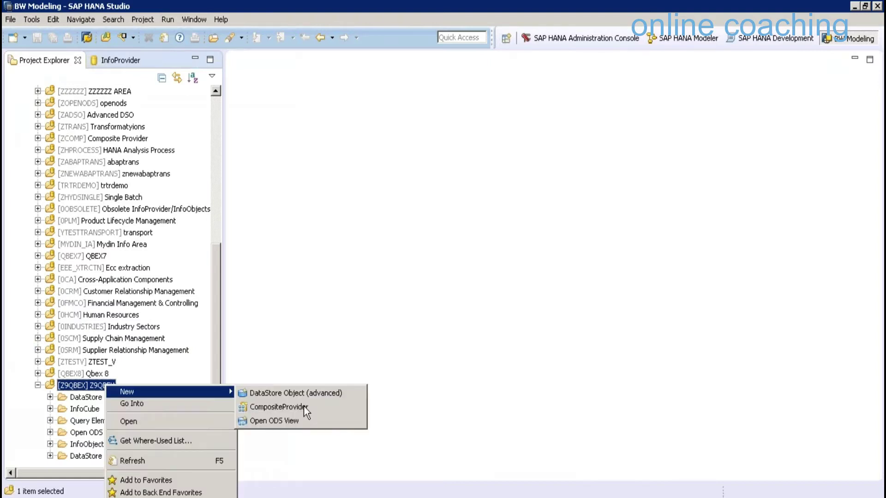
{"action": "left_click", "coordinate": [304, 405]}
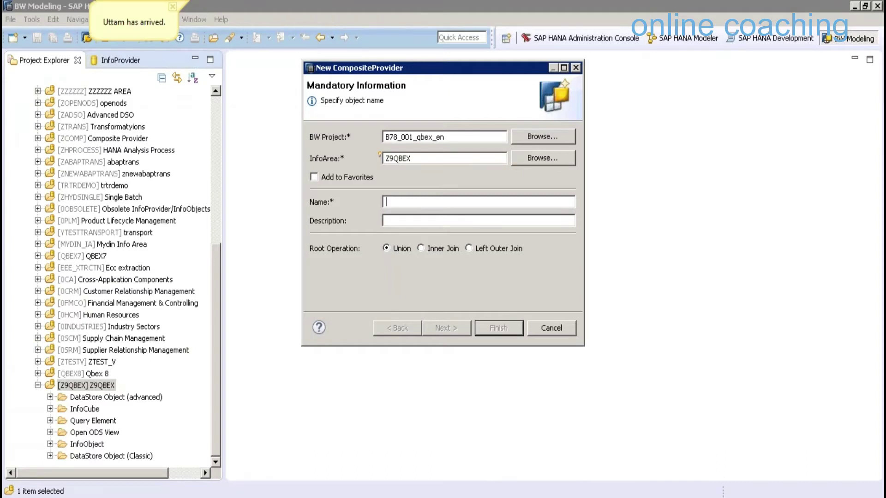
Create CompositeProvider ZCPSALES, described 'CP with Union', keeping the Union root operation
{"action": "type", "text": "Z"}
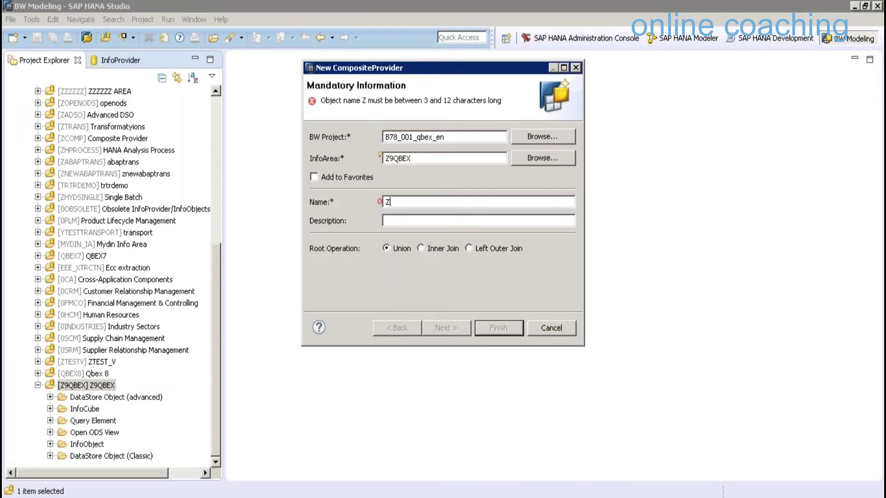
{"action": "type", "text": "C"}
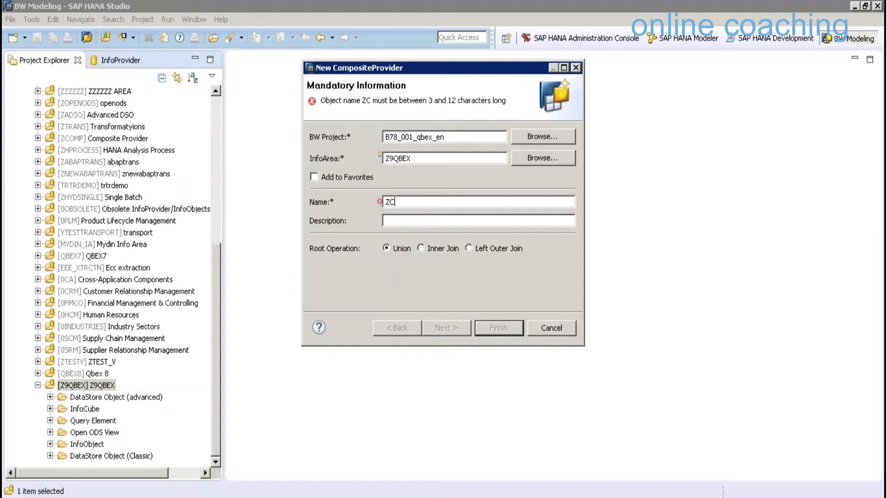
{"action": "type", "text": "PSALE"}
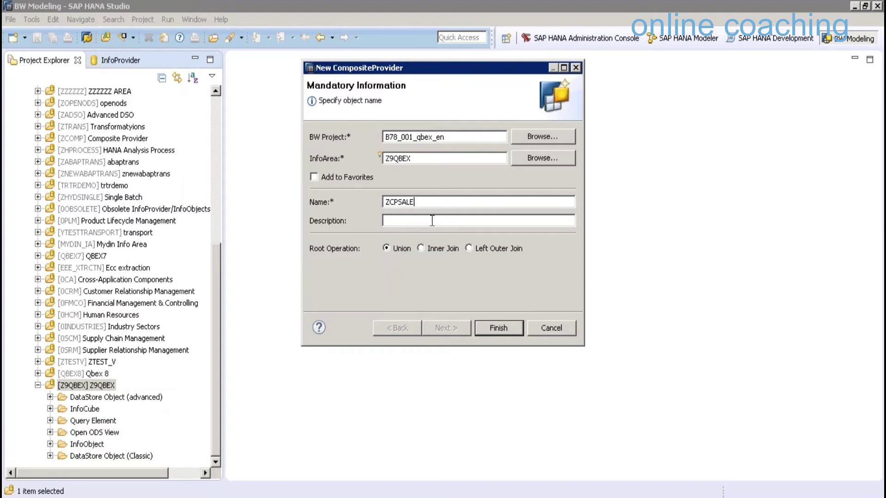
{"action": "type", "text": "S"}
{"action": "key", "text": "Tab"}
{"action": "type", "text": "C"}
{"action": "type", "text": "P like"}
{"action": "key", "text": "BackSpace"}
{"action": "key", "text": "BackSpace"}
{"action": "key", "text": "BackSpace"}
{"action": "key", "text": "BackSpace"}
{"action": "type", "text": "with"}
{"action": "key", "text": "BackSpace"}
{"action": "type", "text": "h Union"}
{"action": "key", "text": "Return"}
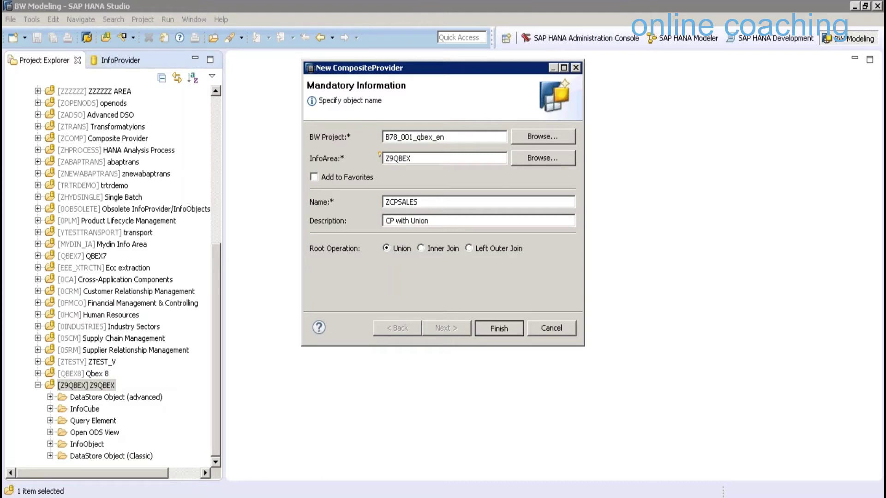
{"action": "left_click", "coordinate": [484, 320]}
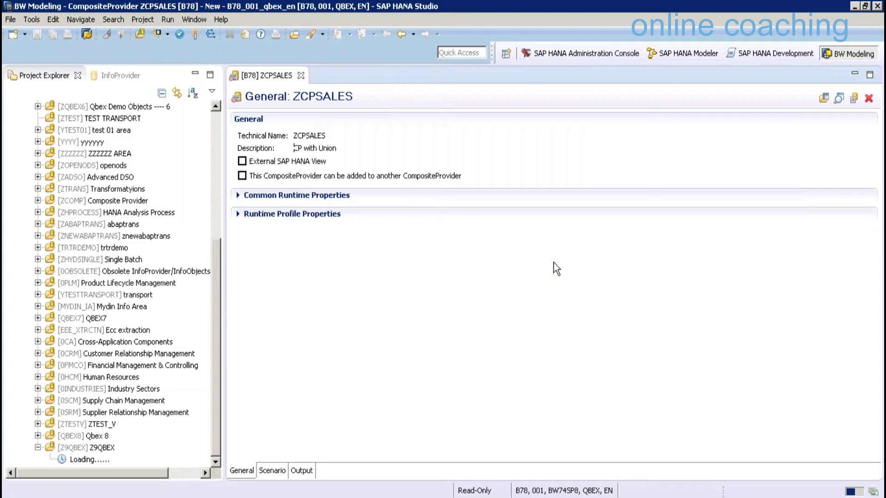
Expand ZCPSALES's Common Runtime Properties and review the Runtime Profile Properties section
{"action": "mouse_move", "coordinate": [245, 163]}
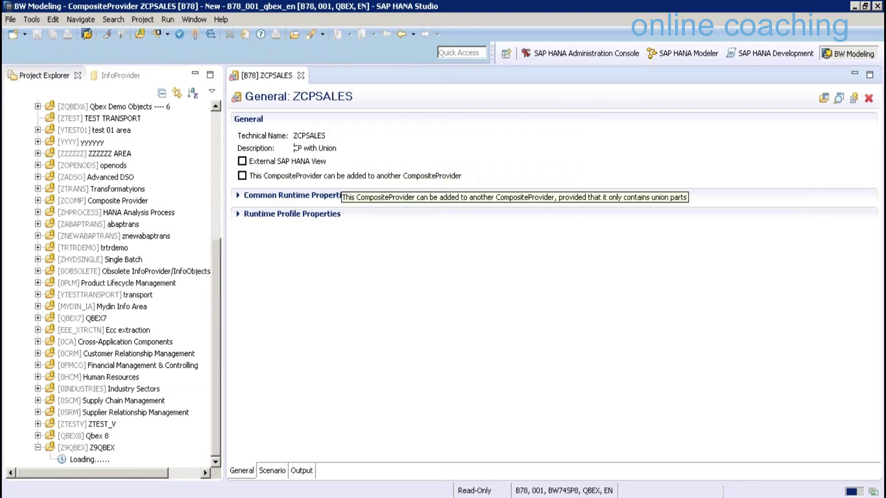
{"action": "left_click", "coordinate": [297, 195]}
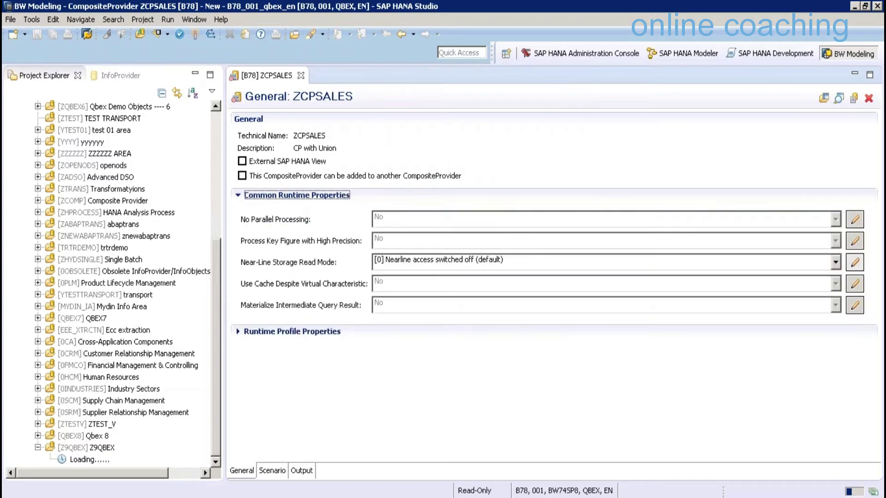
{"action": "left_click", "coordinate": [292, 331]}
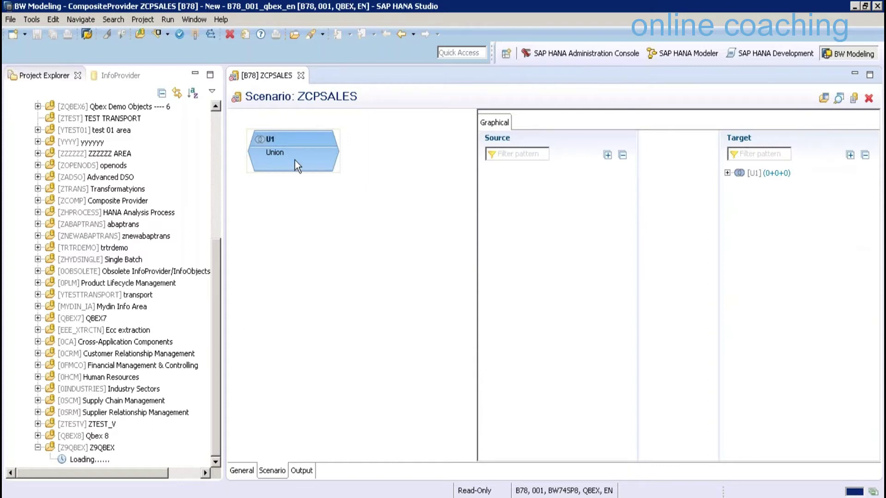
{"action": "left_click", "coordinate": [280, 496]}
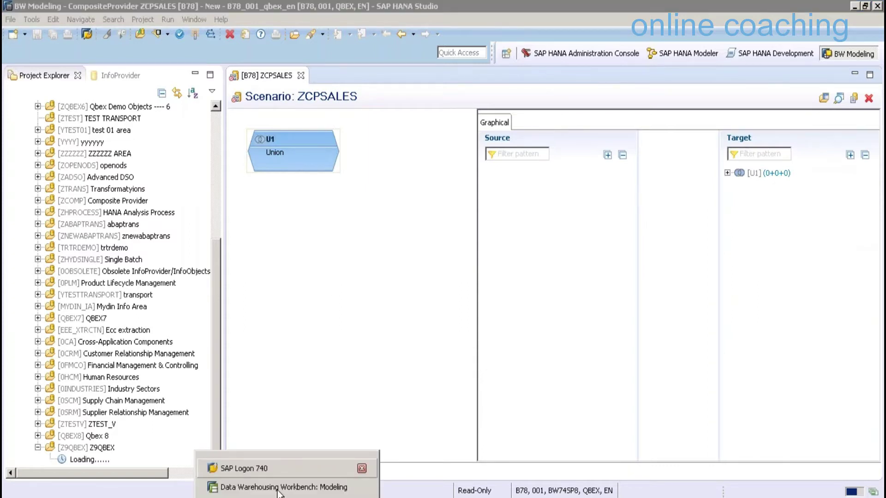
{"action": "left_click", "coordinate": [279, 488]}
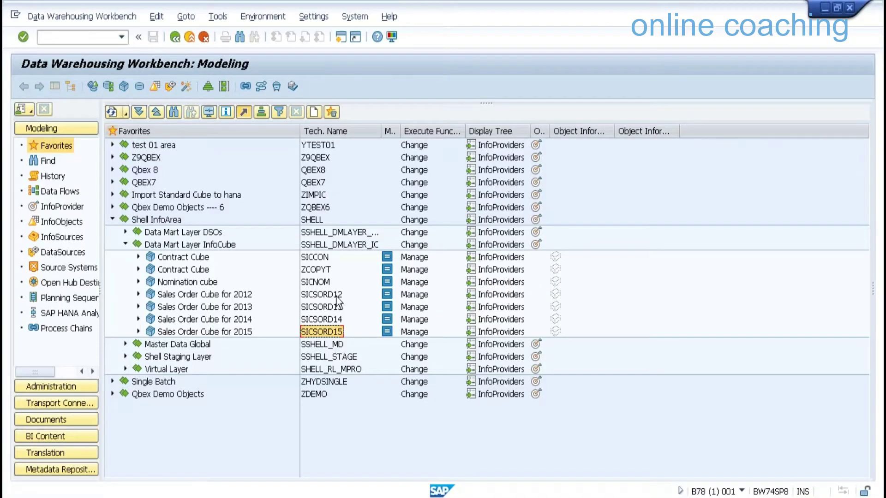
{"action": "left_click", "coordinate": [335, 295], "text": "ctrl"}
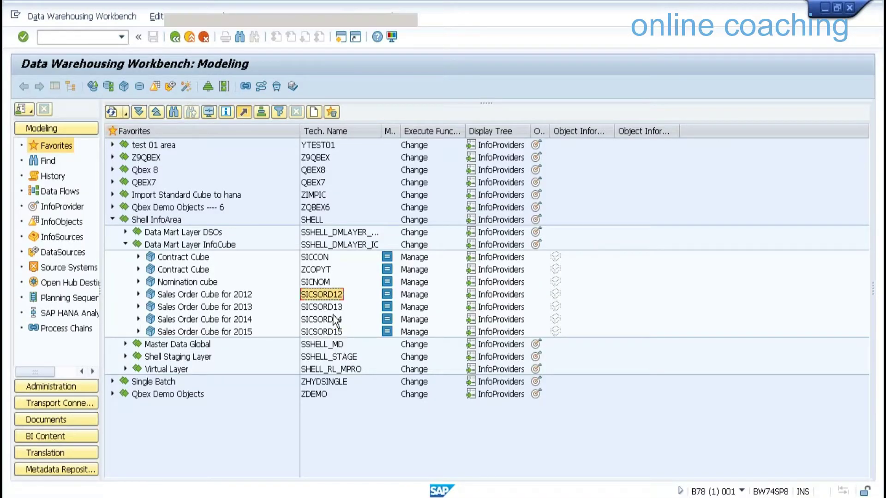
{"action": "key", "text": "alt+Tab"}
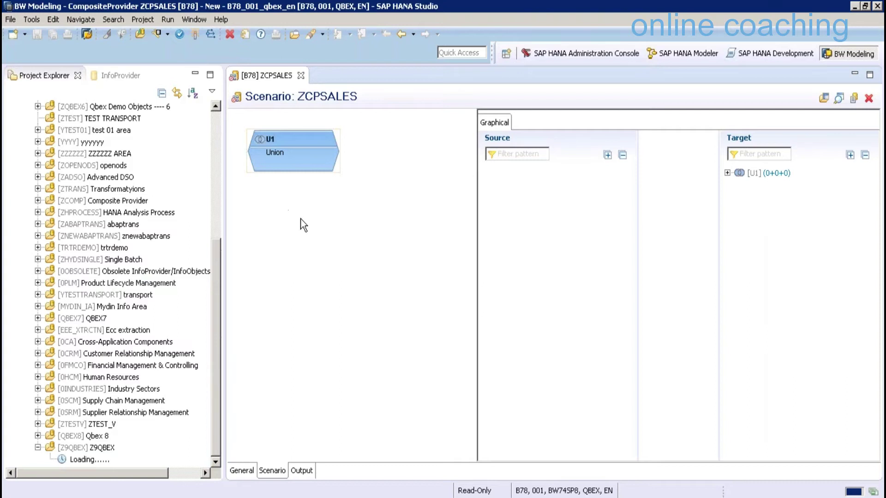
{"action": "right_click", "coordinate": [287, 210]}
{"action": "left_click", "coordinate": [295, 151]}
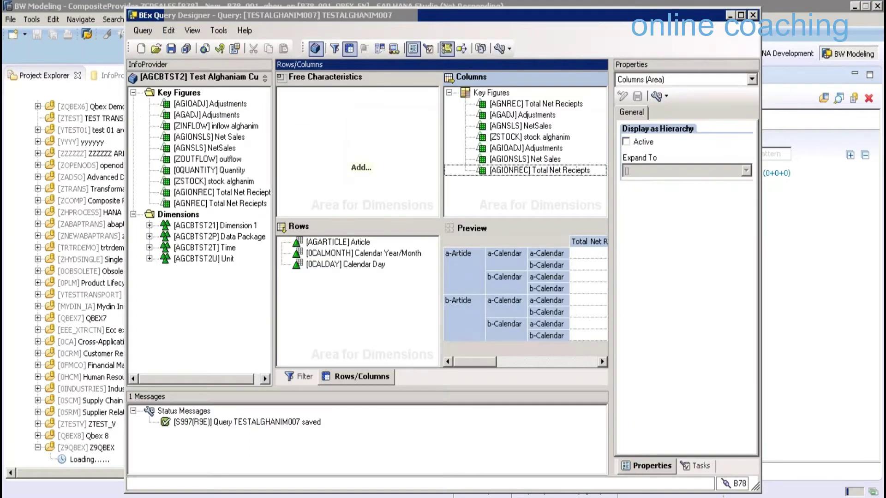
Bring the Data Warehousing Workbench window forward from the taskbar
{"action": "mouse_move", "coordinate": [293, 492]}
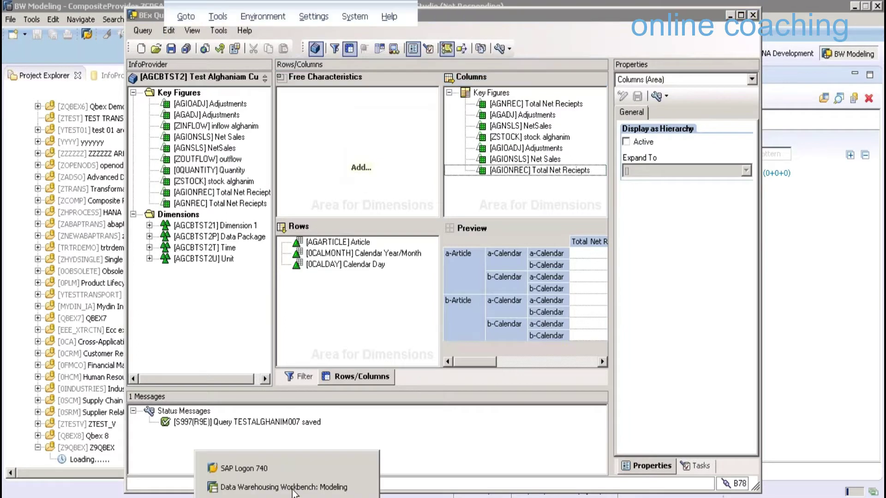
{"action": "left_click", "coordinate": [293, 490]}
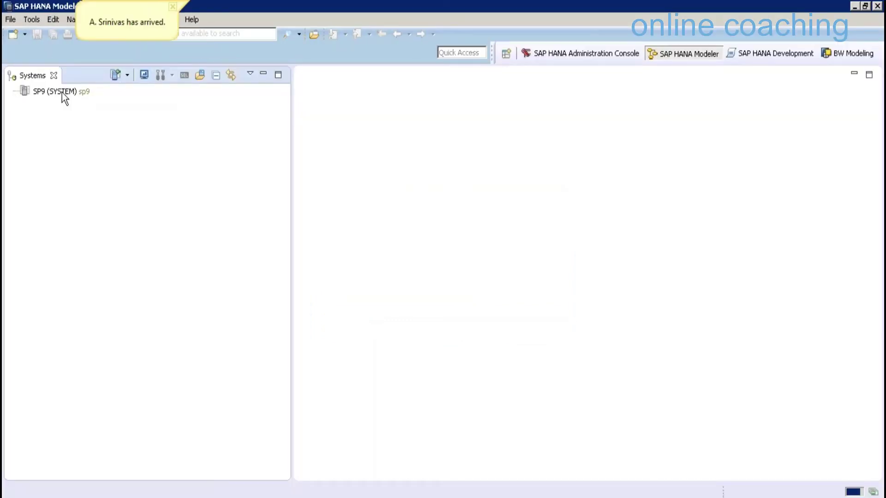
Log on to the SP9 system with the database user password
{"action": "left_click", "coordinate": [63, 92]}
{"action": "right_click", "coordinate": [64, 96]}
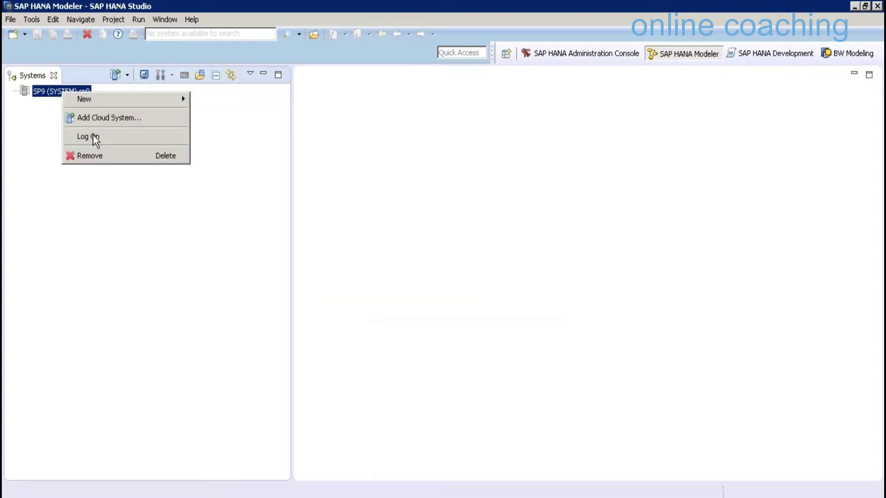
{"action": "left_click", "coordinate": [92, 136]}
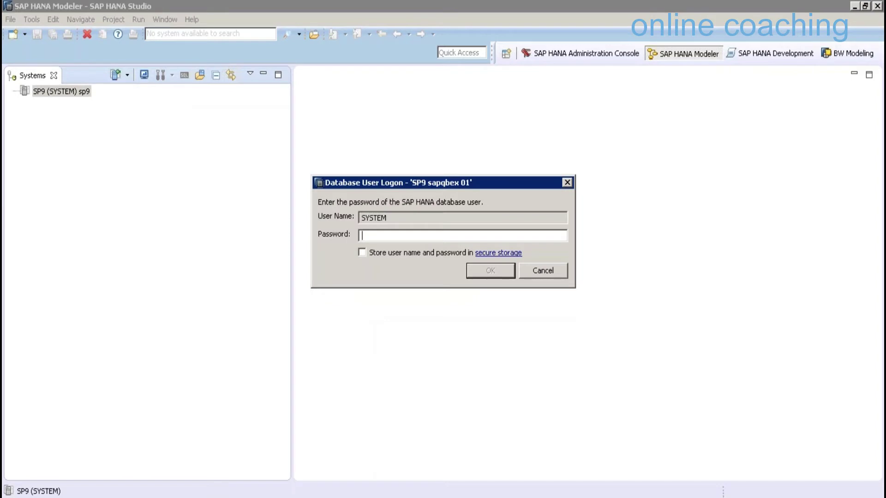
{"action": "type", "text": "••••••••••"}
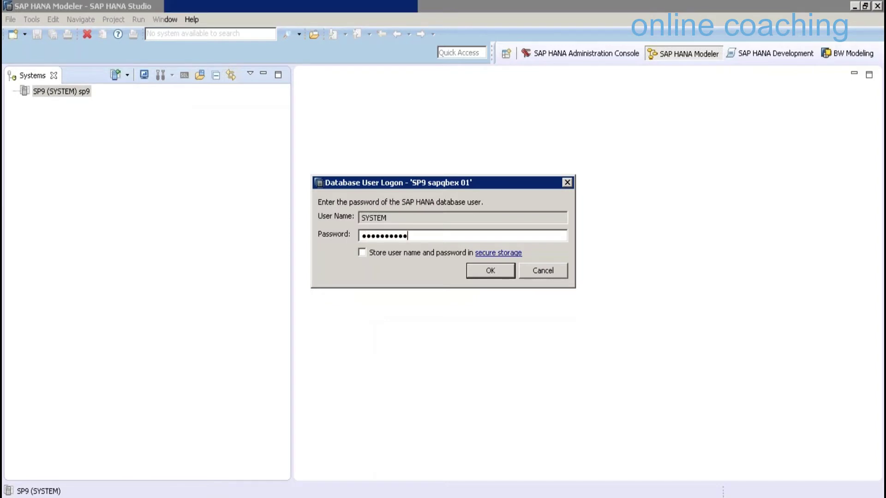
{"action": "key", "text": "Return"}
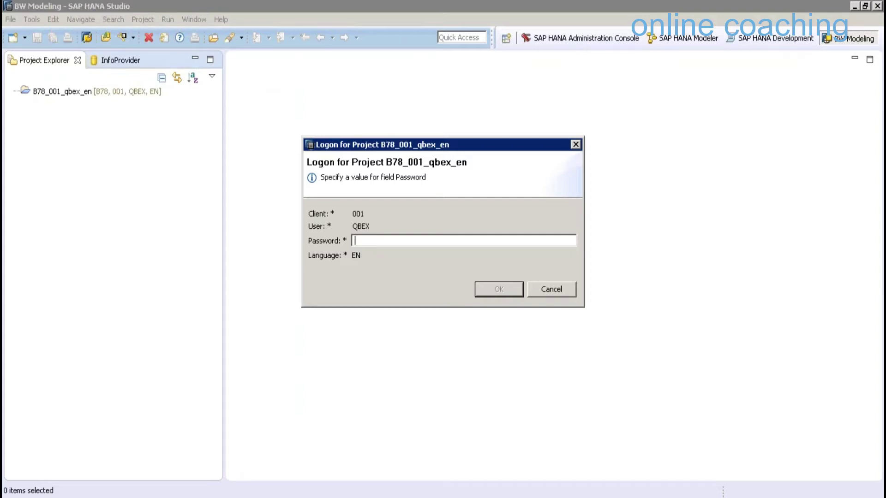
Log on to project B78_001_qbex_en with its password and attach the SP9 SAP HANA system
{"action": "type", "text": "•••••••••"}
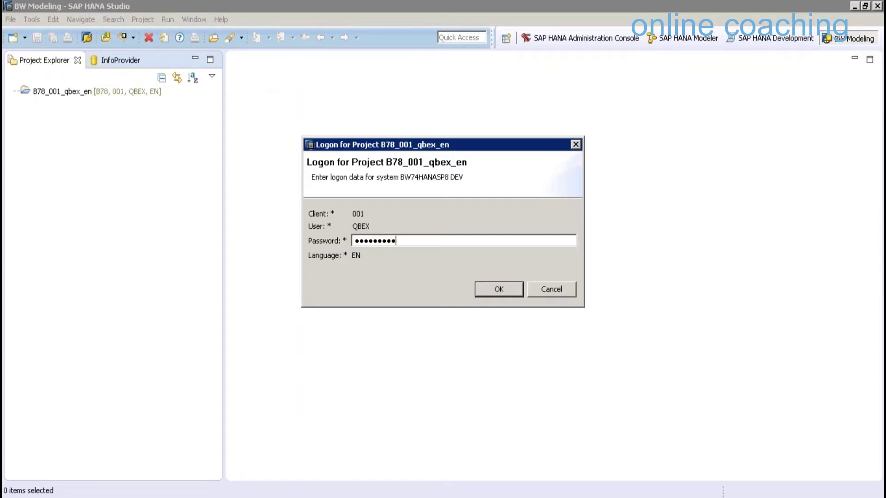
{"action": "type", "text": "•"}
{"action": "key", "text": "Return"}
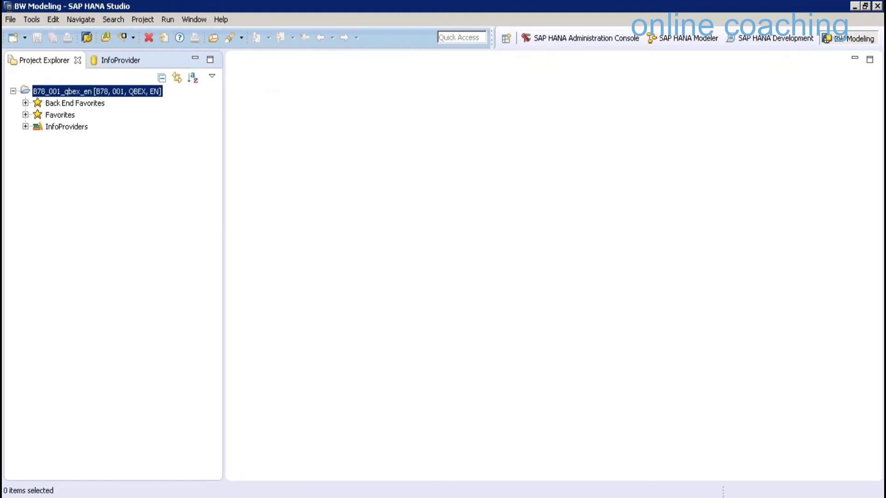
{"action": "key", "text": "shift+F10"}
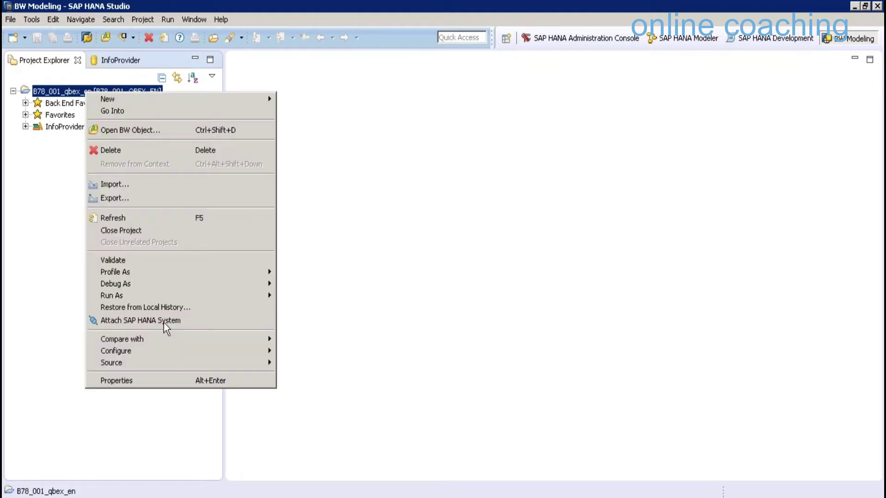
{"action": "left_click", "coordinate": [164, 321]}
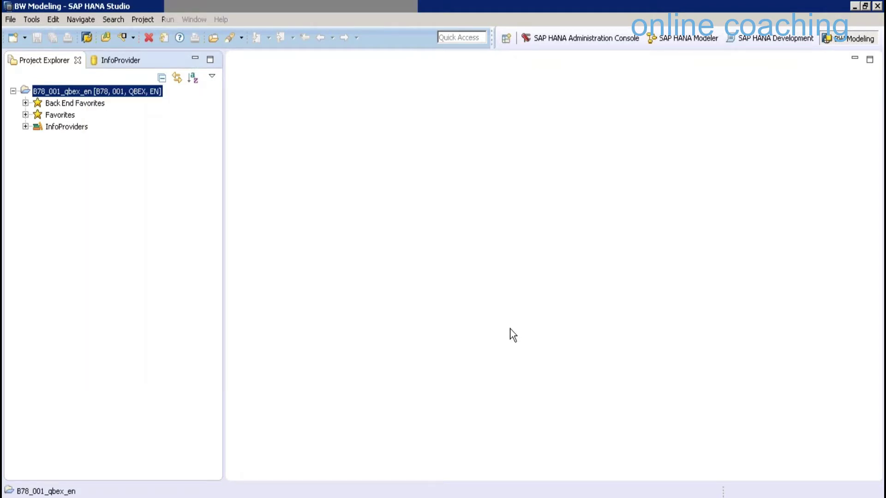
{"action": "left_click", "coordinate": [26, 126]}
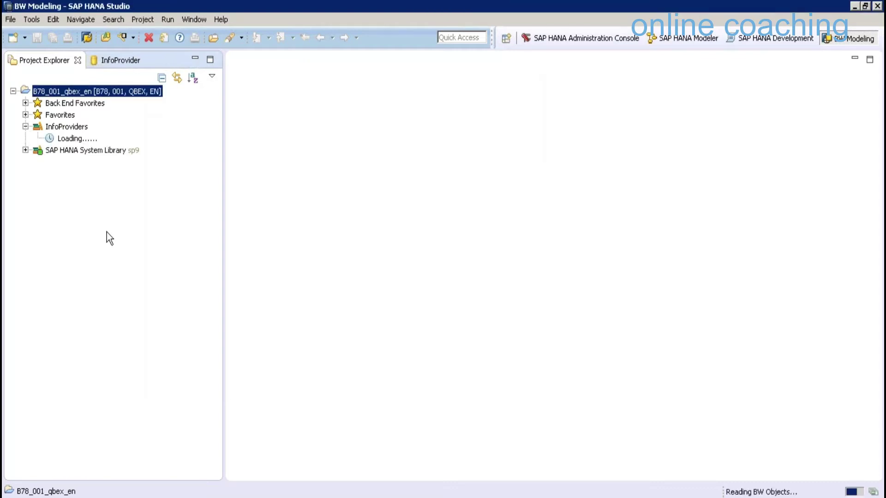
Expand Z9QBEX's CompositeProvider folder and open '[ZCPSALES] CP with Union'
{"action": "scroll", "coordinate": [102, 446], "scroll_direction": "down", "scroll_amount": 6}
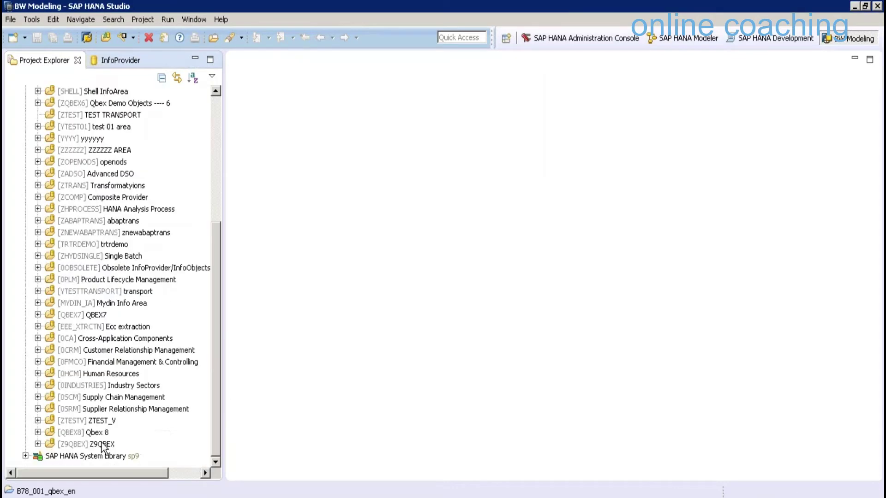
{"action": "left_click", "coordinate": [103, 444]}
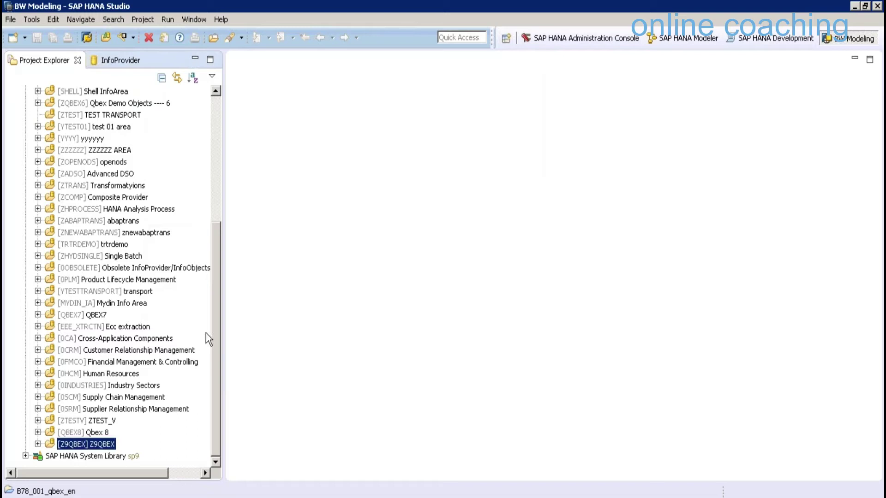
{"action": "right_click", "coordinate": [64, 443]}
{"action": "left_click", "coordinate": [51, 459]}
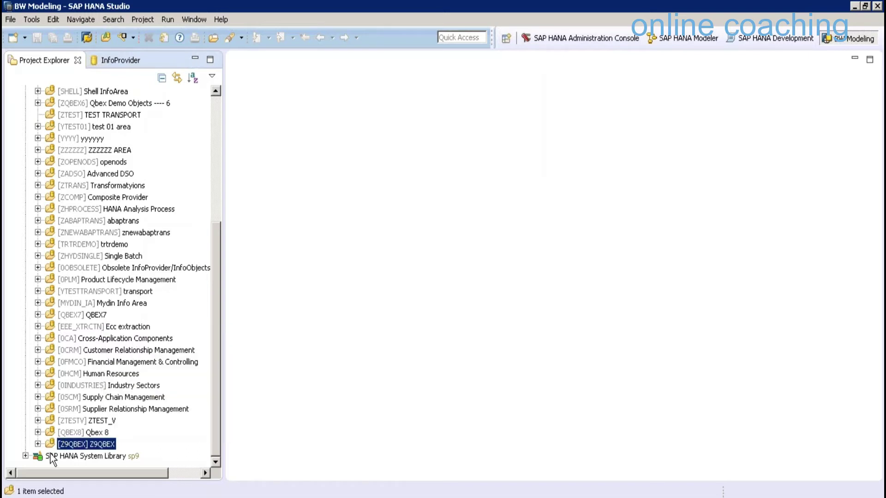
{"action": "key", "text": "Right"}
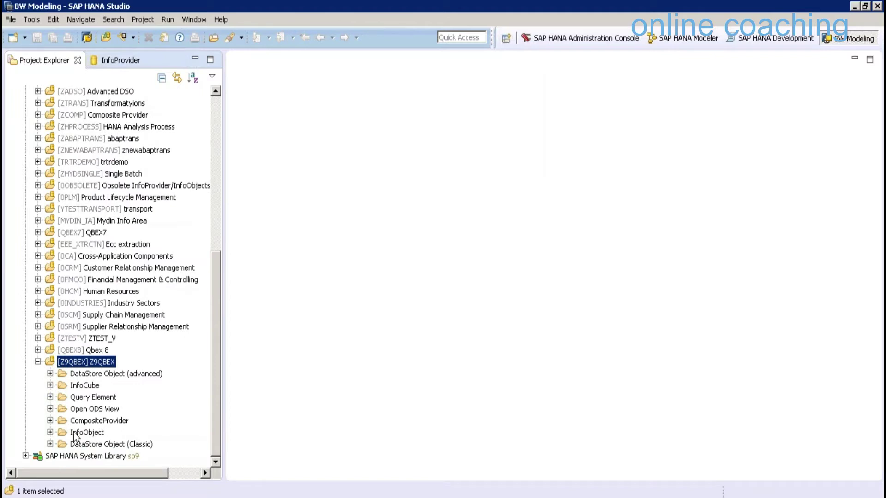
{"action": "left_click", "coordinate": [50, 420]}
{"action": "left_click", "coordinate": [110, 432]}
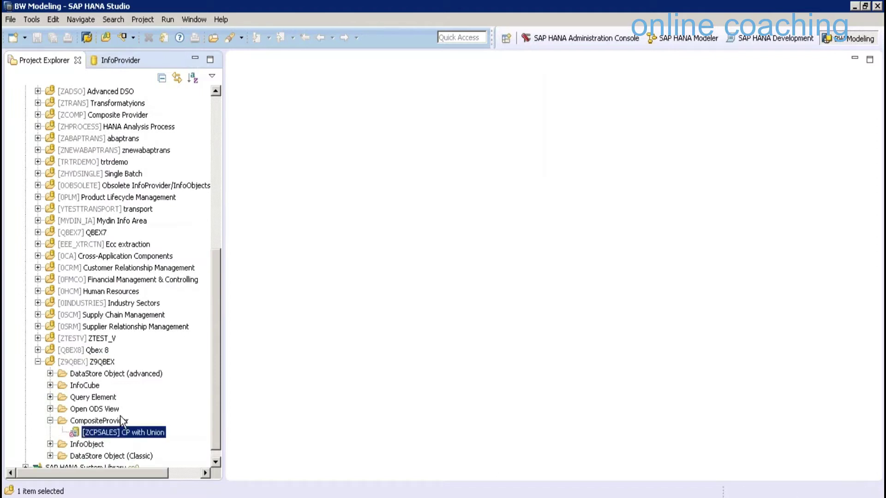
{"action": "right_click", "coordinate": [111, 431]}
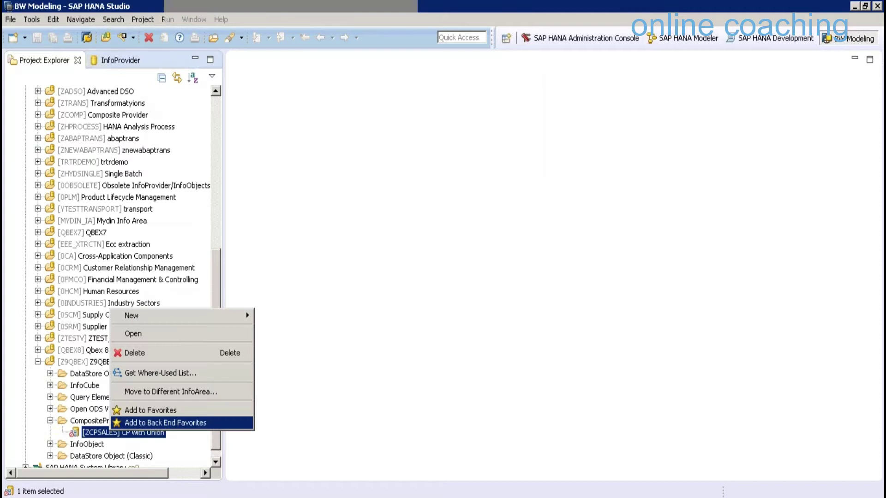
{"action": "left_click", "coordinate": [165, 423]}
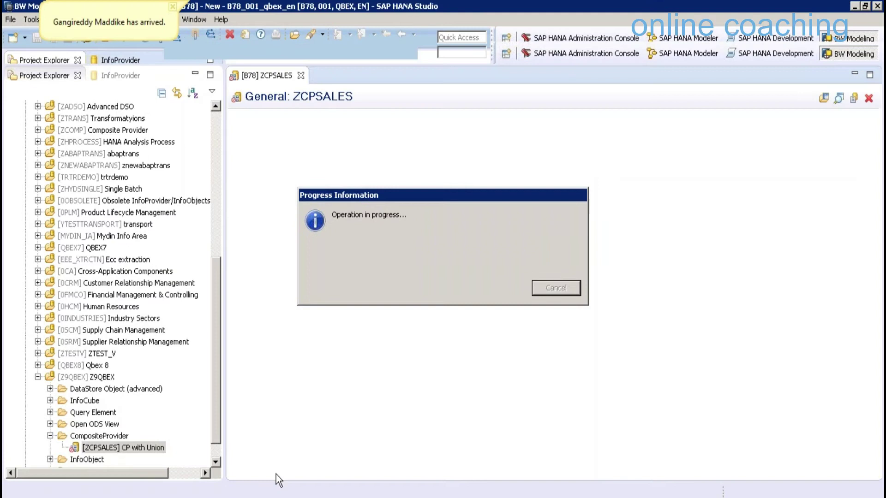
Show the ZCPSALES scenario and start adding providers to union node U1
{"action": "left_click", "coordinate": [273, 470]}
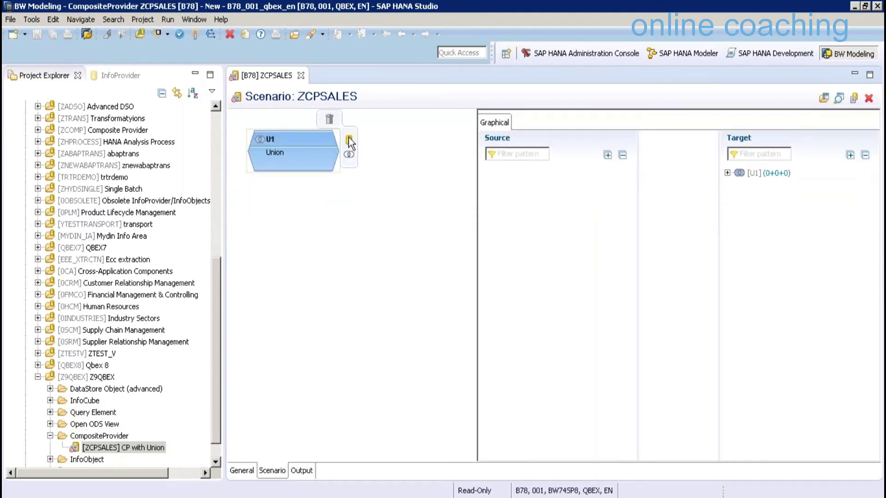
{"action": "left_click", "coordinate": [348, 140]}
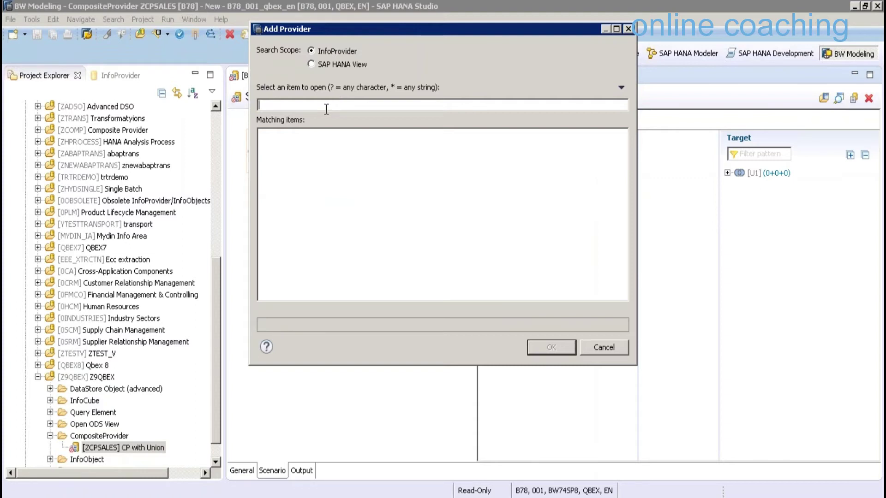
Search 'SICSORD' and add InfoCubes SICSORD12–SICSORD15 to the U1 union
{"action": "mouse_move", "coordinate": [280, 489]}
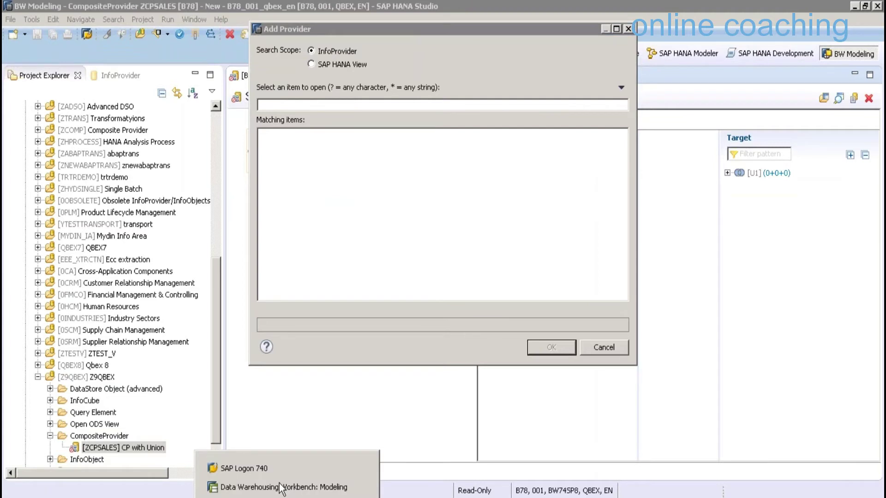
{"action": "left_click", "coordinate": [280, 485]}
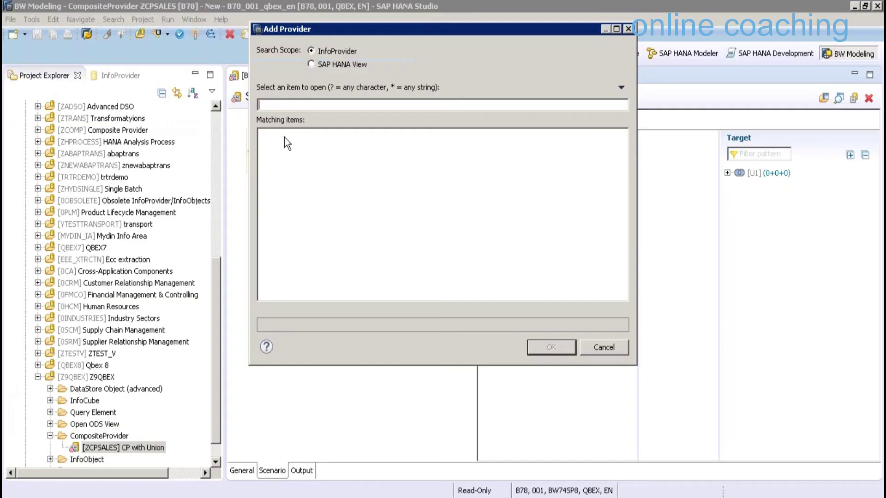
{"action": "type", "text": "SICSORD"}
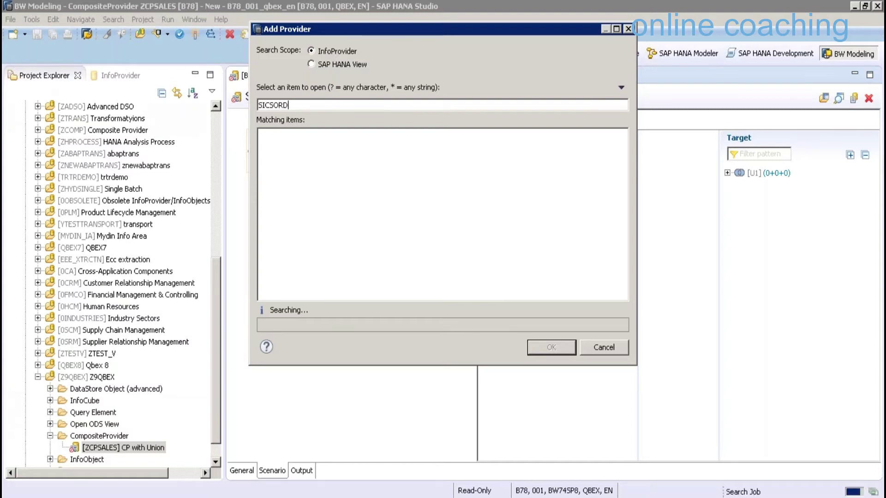
{"action": "left_click", "coordinate": [372, 173], "text": "shift"}
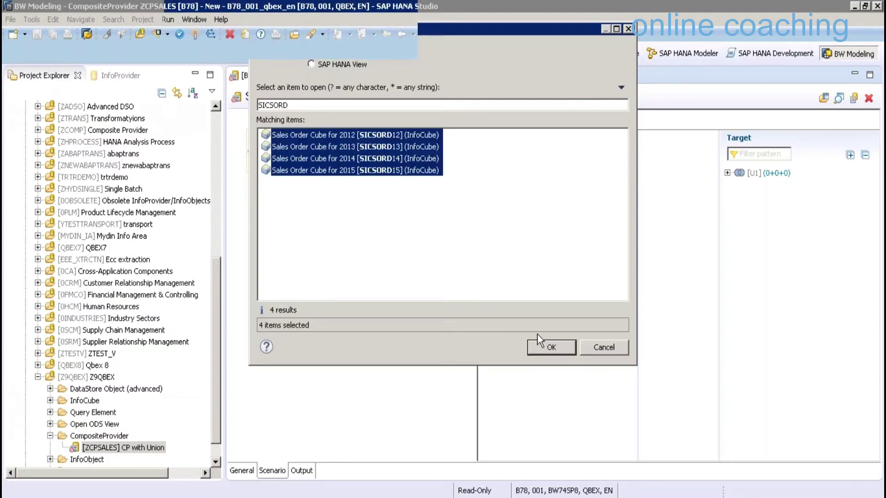
{"action": "left_click", "coordinate": [538, 342]}
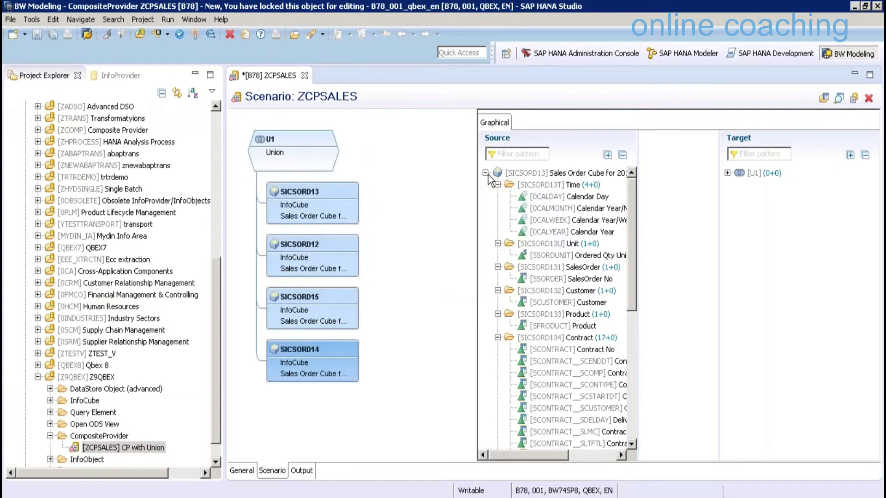
Map SICSORD13's 0CALYEAR, SSORDER and SSORDQTY from its Time, SalesOrder and Non-Grouped folders into the U1 target
{"action": "mouse_move", "coordinate": [307, 154]}
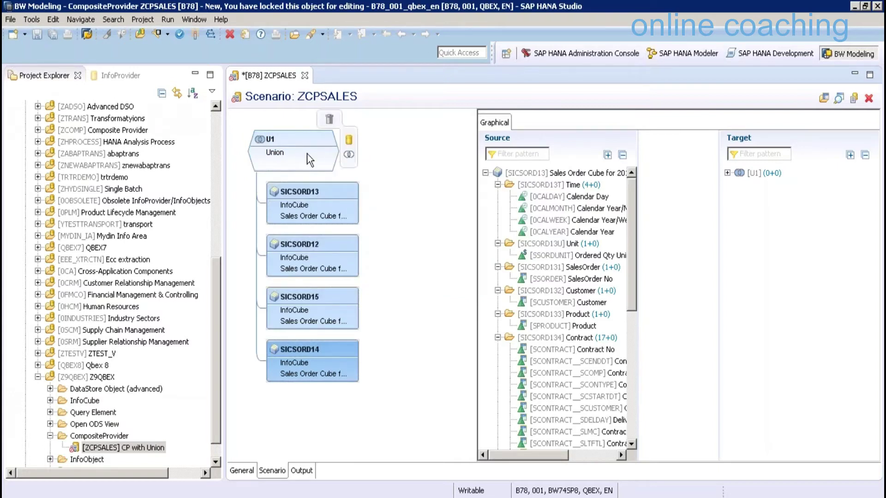
{"action": "left_click", "coordinate": [288, 141]}
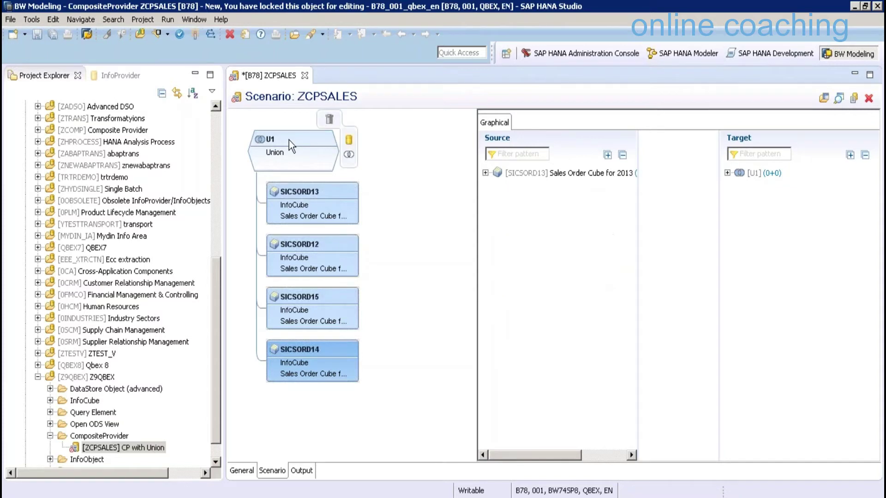
{"action": "left_click", "coordinate": [289, 140]}
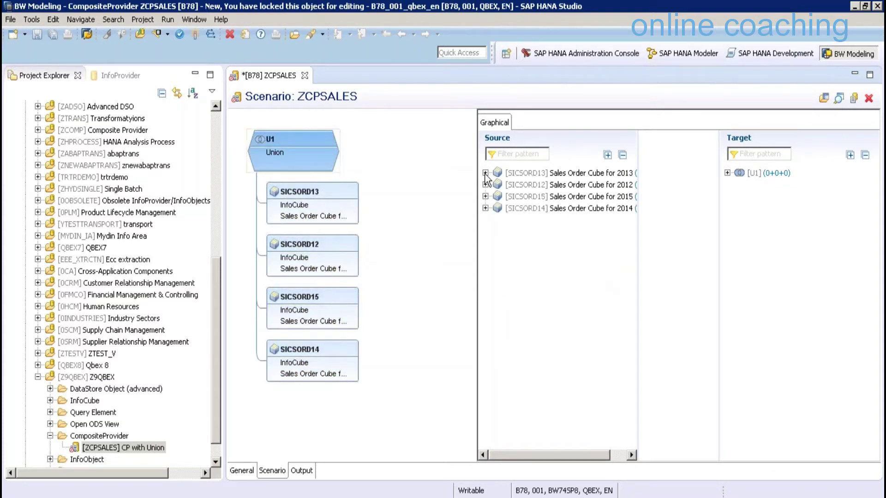
{"action": "left_click", "coordinate": [485, 173]}
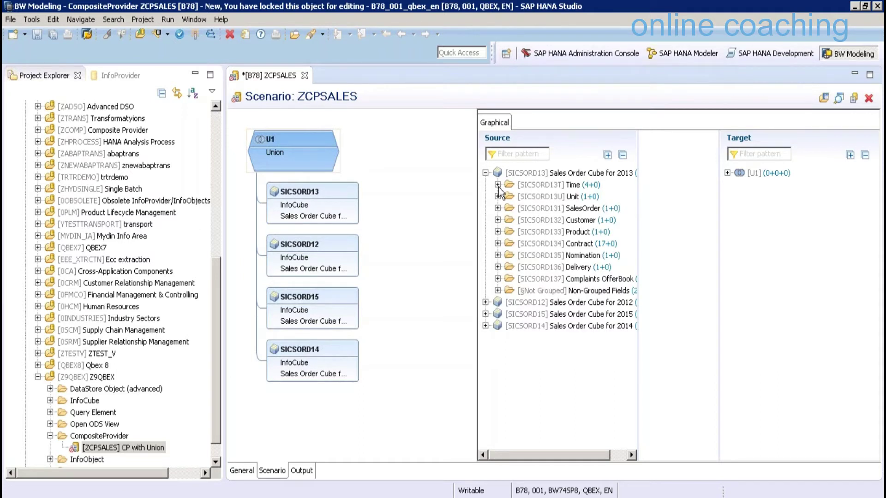
{"action": "left_click", "coordinate": [498, 186]}
{"action": "left_click_drag", "start_coordinate": [611, 230], "coordinate": [749, 176]}
{"action": "left_click", "coordinate": [498, 255]}
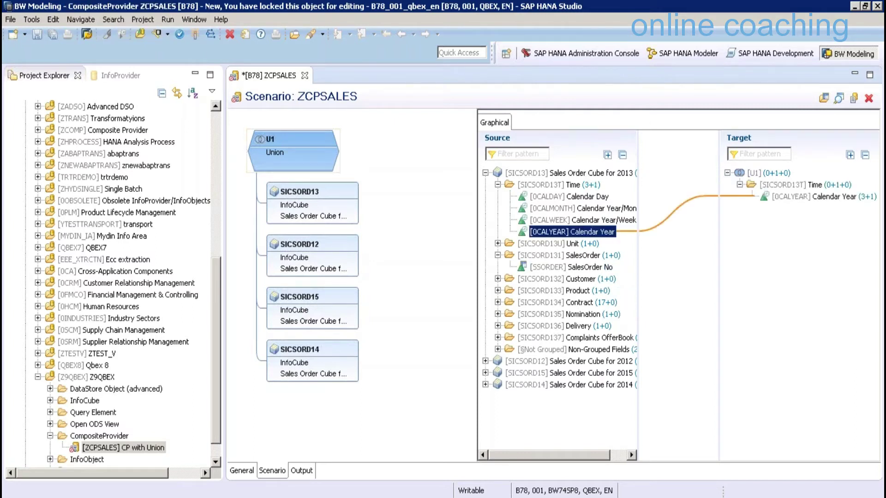
{"action": "left_click_drag", "start_coordinate": [571, 267], "coordinate": [747, 215]}
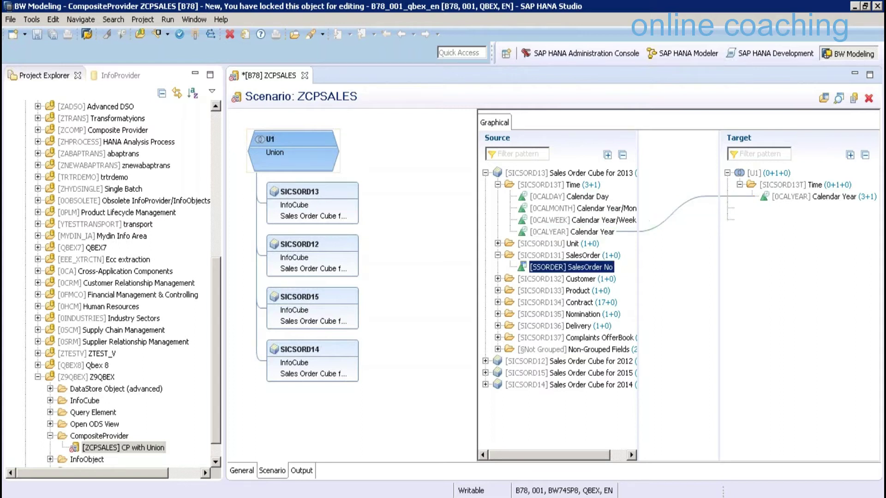
{"action": "left_click", "coordinate": [498, 350]}
{"action": "left_click_drag", "start_coordinate": [572, 373], "coordinate": [748, 277]}
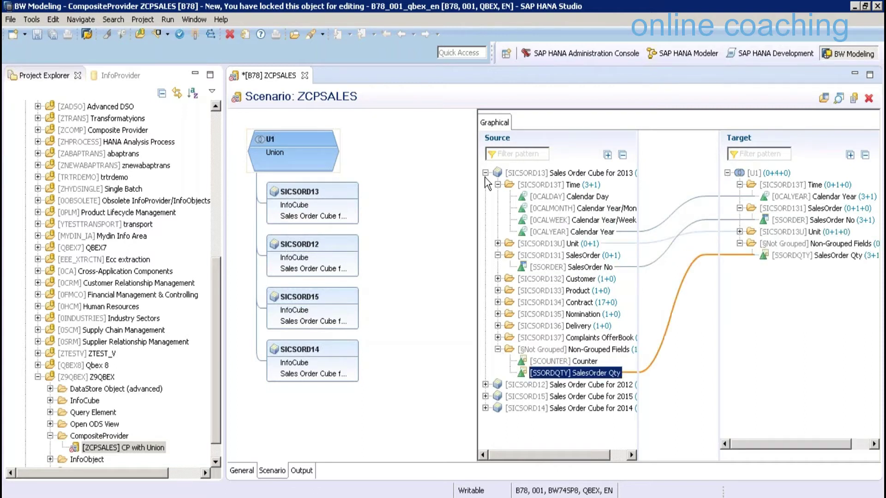
Map SICSORD12's 0CALYEAR and SSORDER onto target Calendar Year and SalesOrder No
{"action": "left_click", "coordinate": [485, 185]}
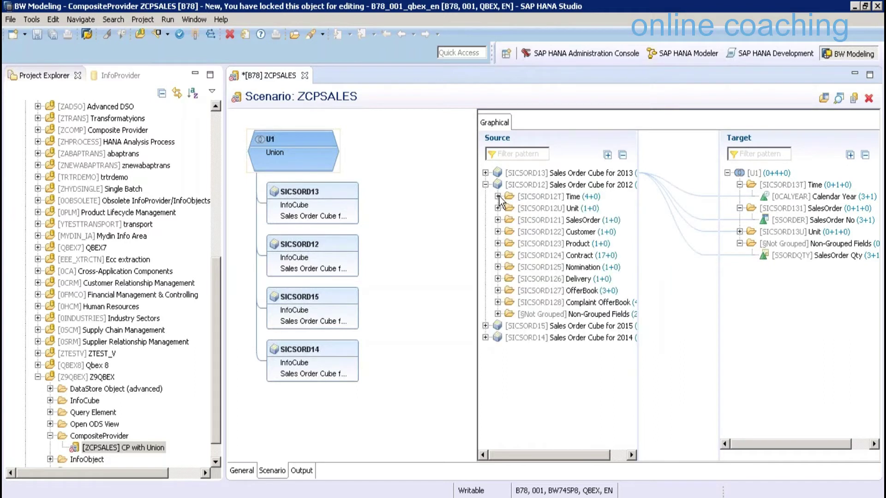
{"action": "left_click", "coordinate": [498, 196]}
{"action": "left_click_drag", "start_coordinate": [572, 243], "coordinate": [708, 201]}
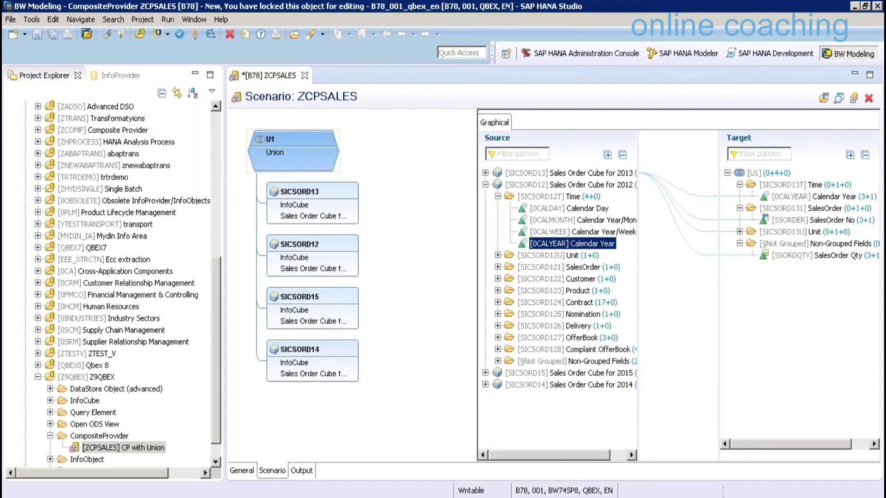
{"action": "left_click", "coordinate": [497, 267]}
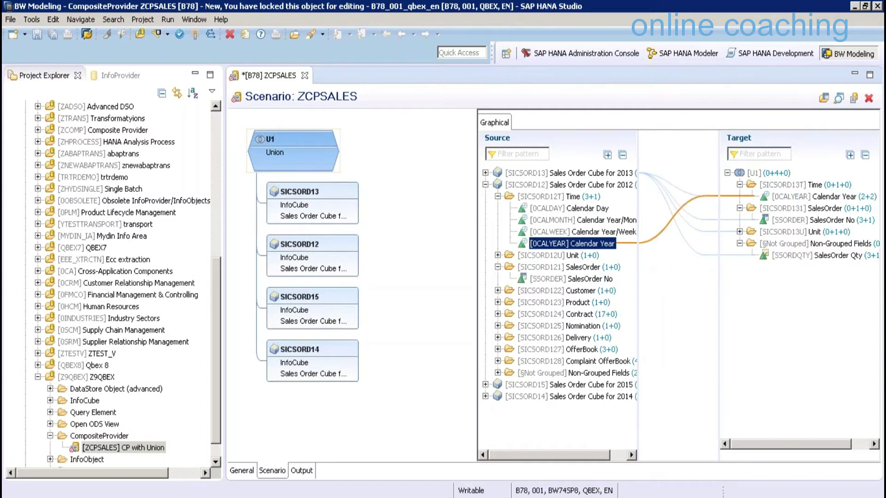
{"action": "left_click_drag", "start_coordinate": [570, 278], "coordinate": [790, 226]}
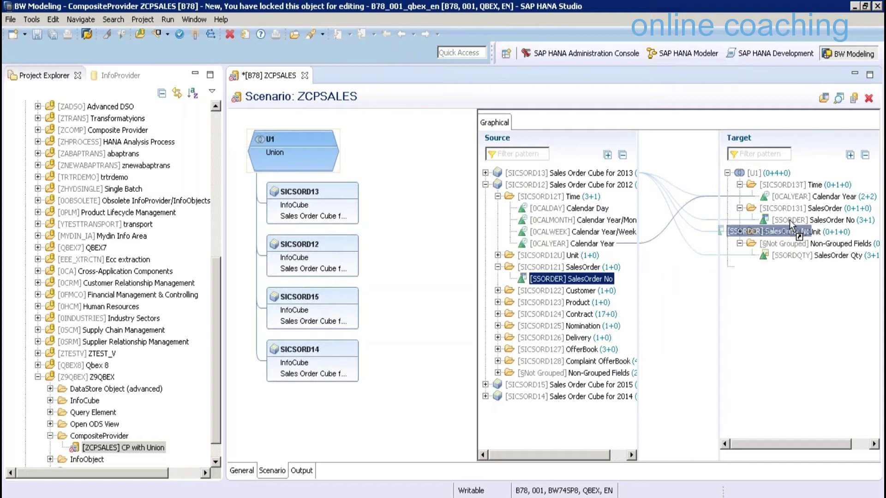
{"action": "left_click_drag", "start_coordinate": [790, 219], "coordinate": [790, 220]}
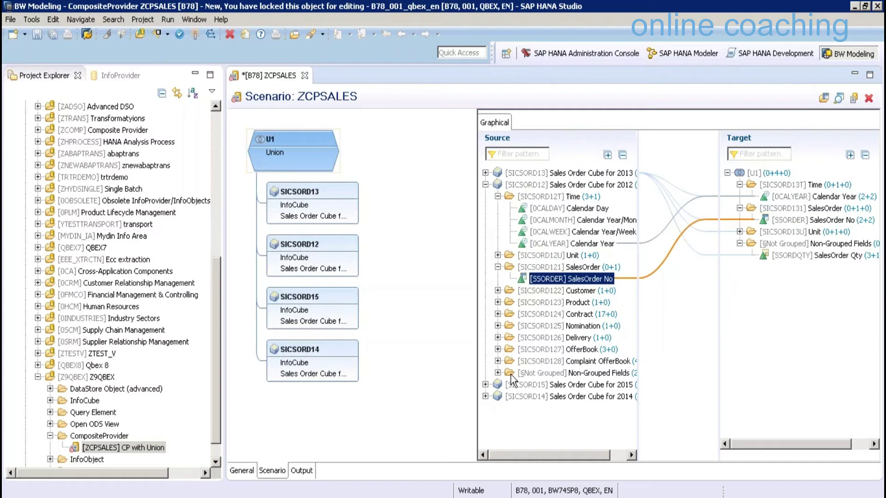
Map SICSORD12's SSORDQTY onto SalesOrder Qty, check Ordered Qty Unit's sources, and collapse SICSORD12
{"action": "left_click", "coordinate": [497, 373]}
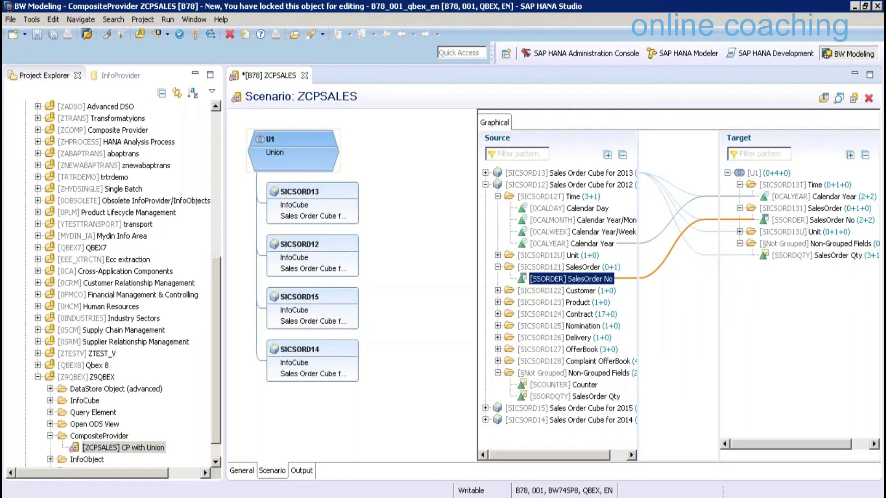
{"action": "left_click", "coordinate": [574, 396]}
{"action": "left_click_drag", "start_coordinate": [574, 396], "coordinate": [775, 255]}
{"action": "left_click", "coordinate": [740, 232]}
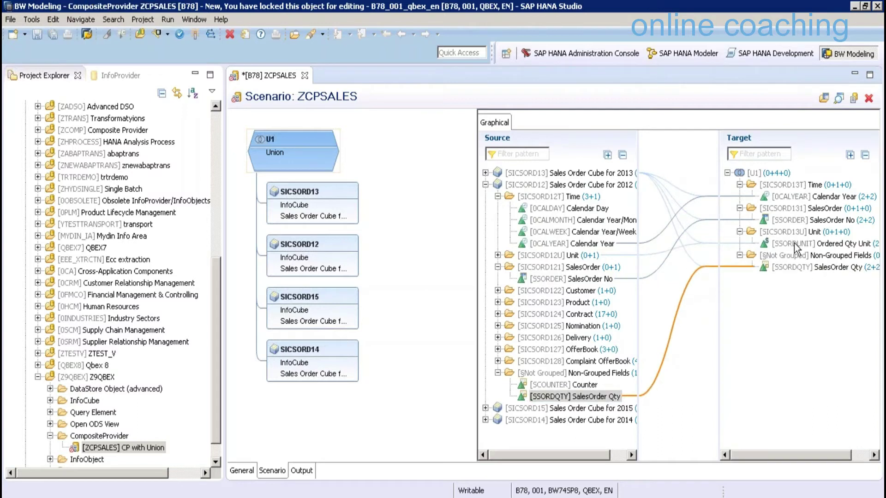
{"action": "left_click", "coordinate": [794, 243]}
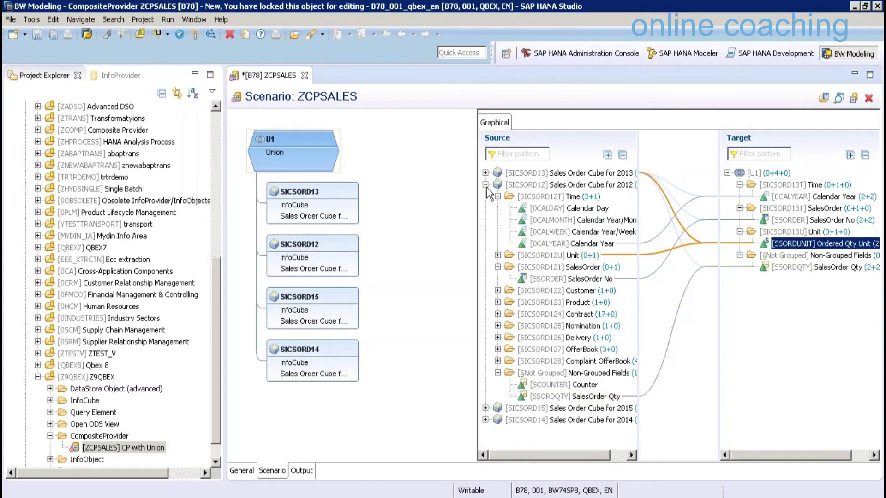
{"action": "left_click", "coordinate": [486, 184]}
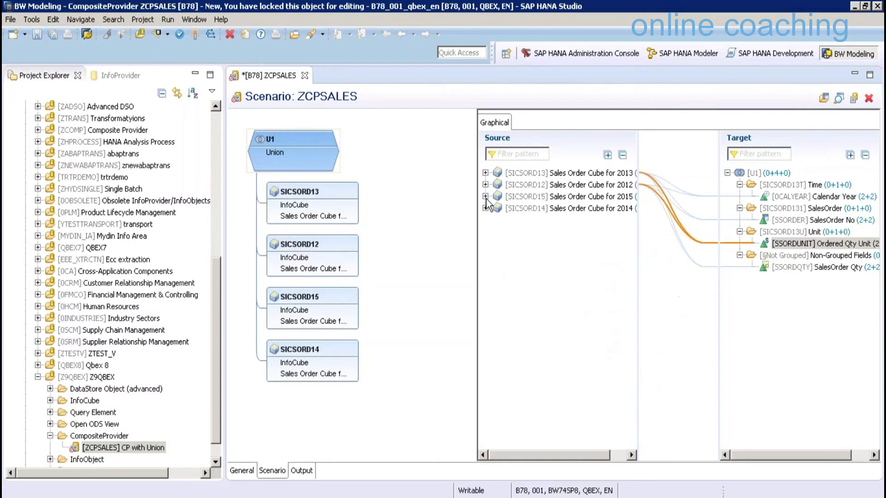
Map SICSORD15's 0CALYEAR, SSORDER and SSORDQTY onto the matching U1 target fields
{"action": "left_click", "coordinate": [485, 196]}
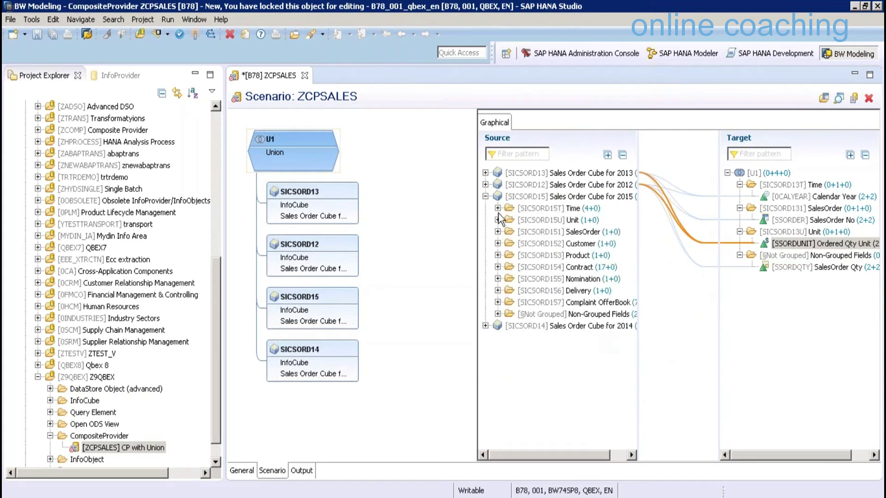
{"action": "left_click", "coordinate": [498, 208]}
{"action": "left_click_drag", "start_coordinate": [572, 255], "coordinate": [584, 241]}
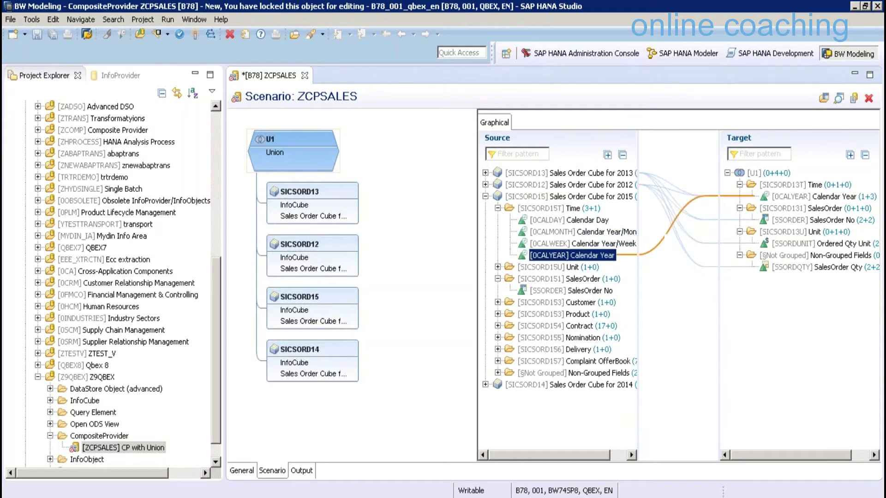
{"action": "left_click_drag", "start_coordinate": [570, 291], "coordinate": [780, 220]}
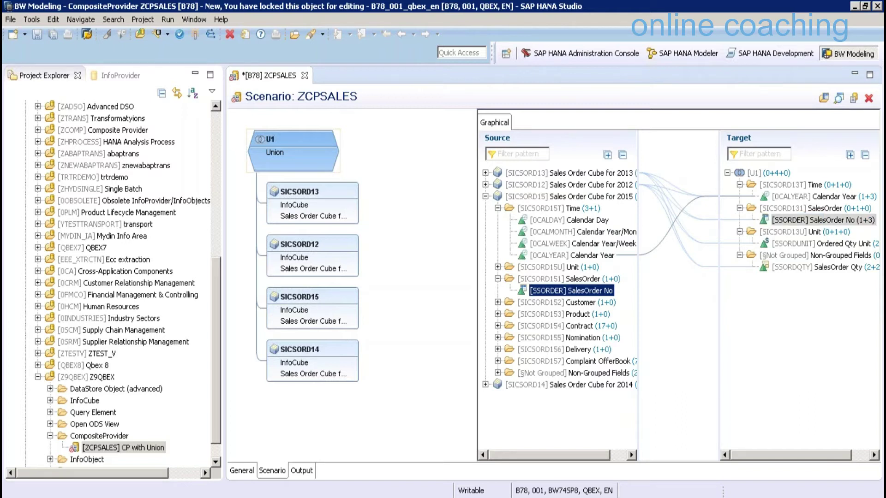
{"action": "left_click_drag", "start_coordinate": [575, 396], "coordinate": [781, 269]}
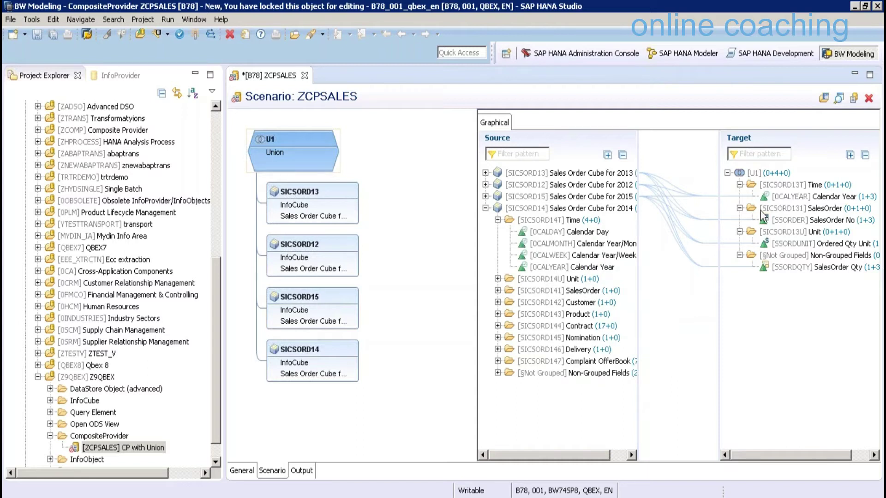
Map SICSORD14's 0CALYEAR, SSORDER and SSORDQTY onto the matching U1 target fields
{"action": "left_click", "coordinate": [599, 267]}
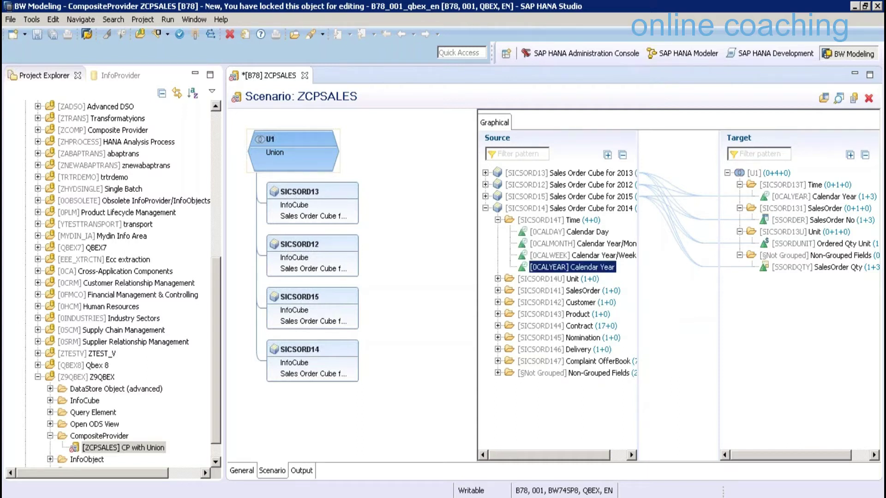
{"action": "left_click_drag", "start_coordinate": [600, 267], "coordinate": [800, 207]}
{"action": "left_click_drag", "start_coordinate": [571, 302], "coordinate": [729, 225]}
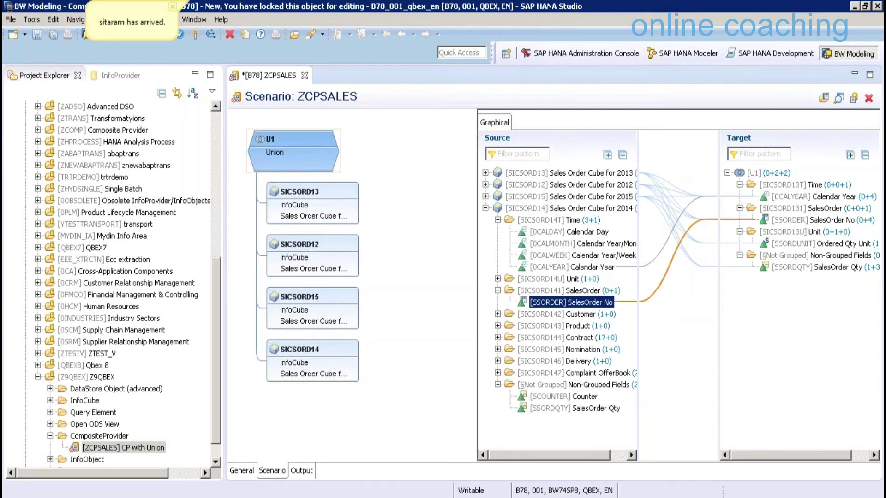
{"action": "left_click_drag", "start_coordinate": [575, 408], "coordinate": [729, 290]}
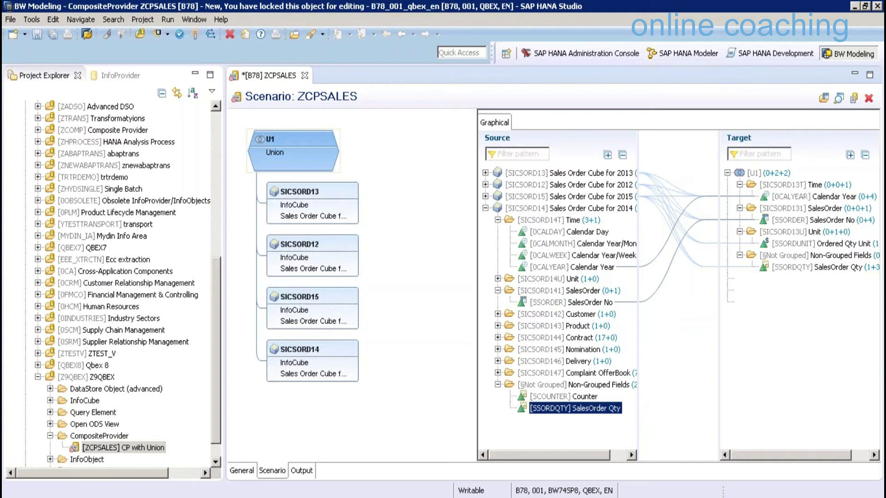
Verify four sources feed each target field, then show the CompositeProvider's Output fields
{"action": "left_click", "coordinate": [784, 198]}
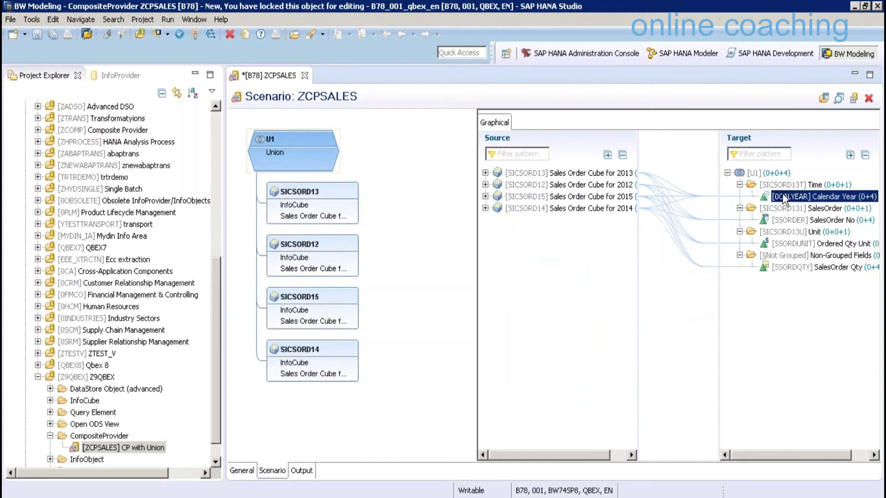
{"action": "left_click", "coordinate": [792, 222]}
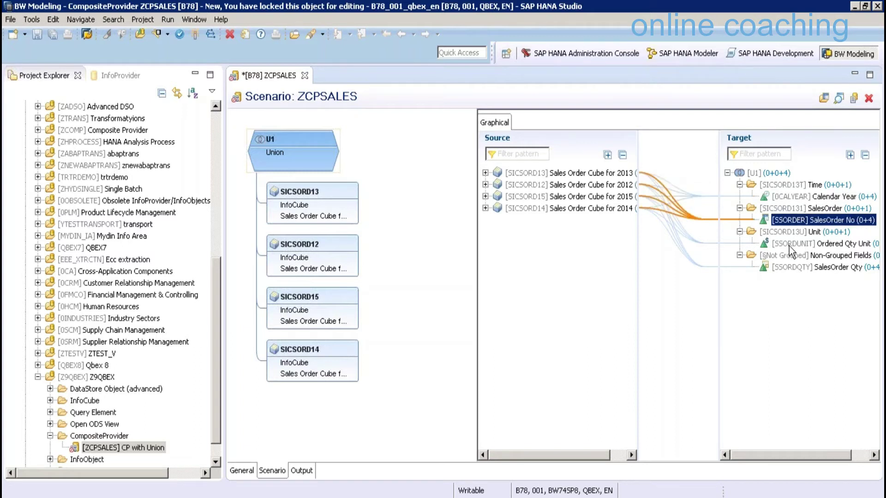
{"action": "left_click", "coordinate": [789, 246]}
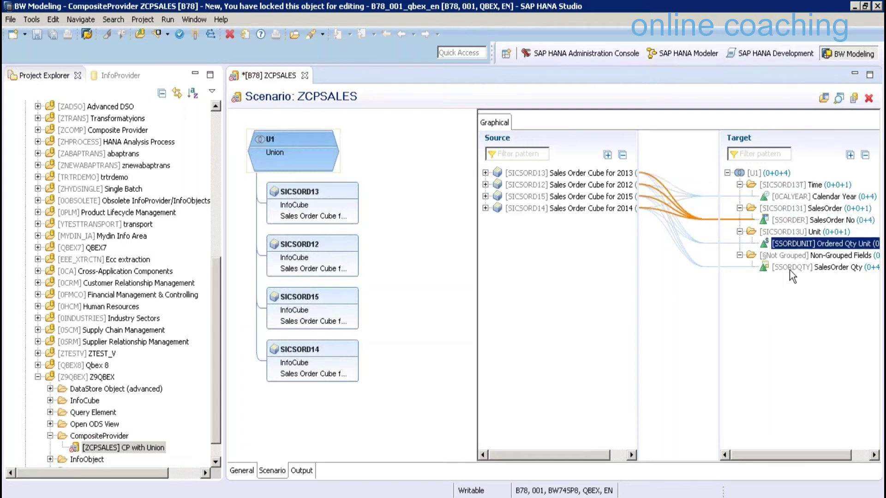
{"action": "left_click", "coordinate": [790, 269]}
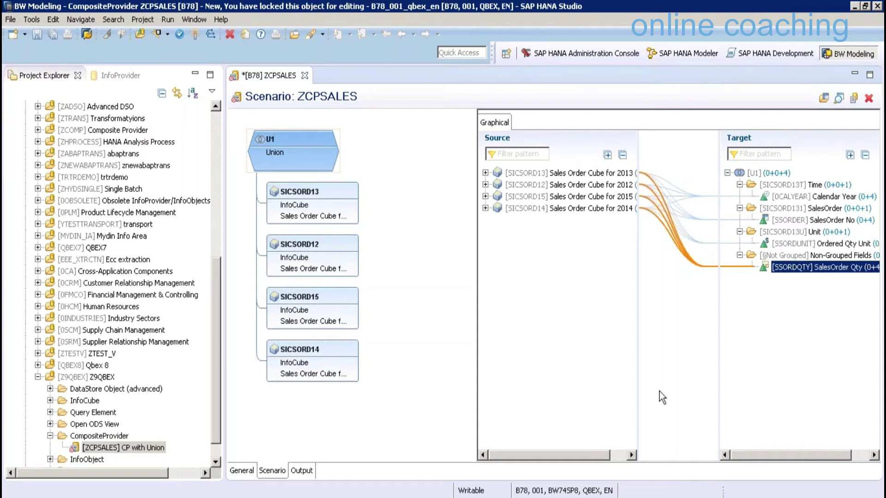
{"action": "left_click", "coordinate": [302, 471]}
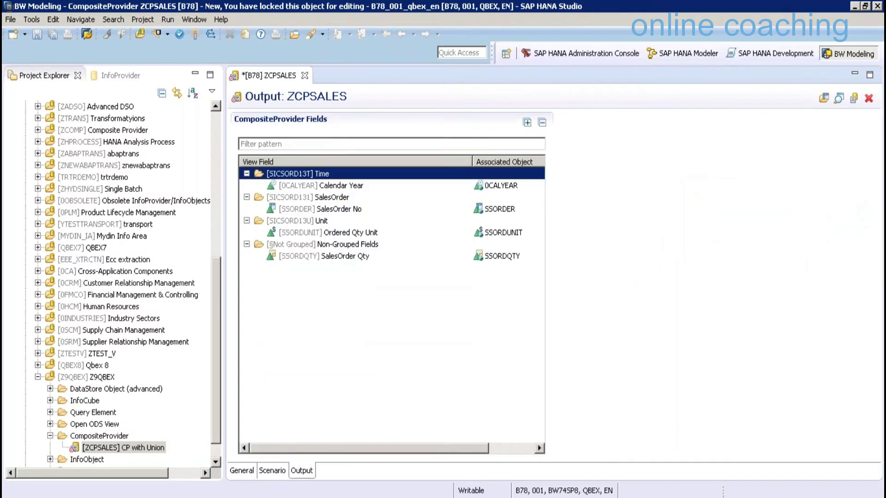
Inspect the 0CALYEAR output field, save and activate ZCPSALES, and bring up the open SAP windows
{"action": "left_click", "coordinate": [323, 186]}
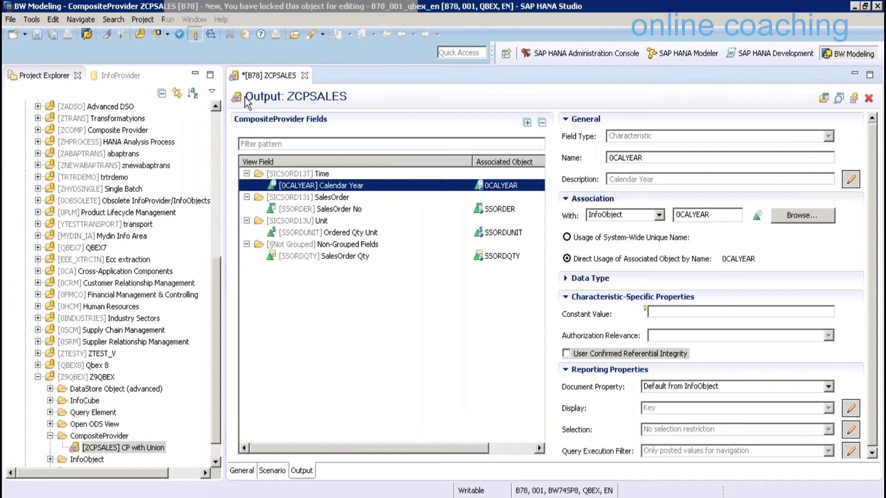
{"action": "key", "text": "ctrl+s"}
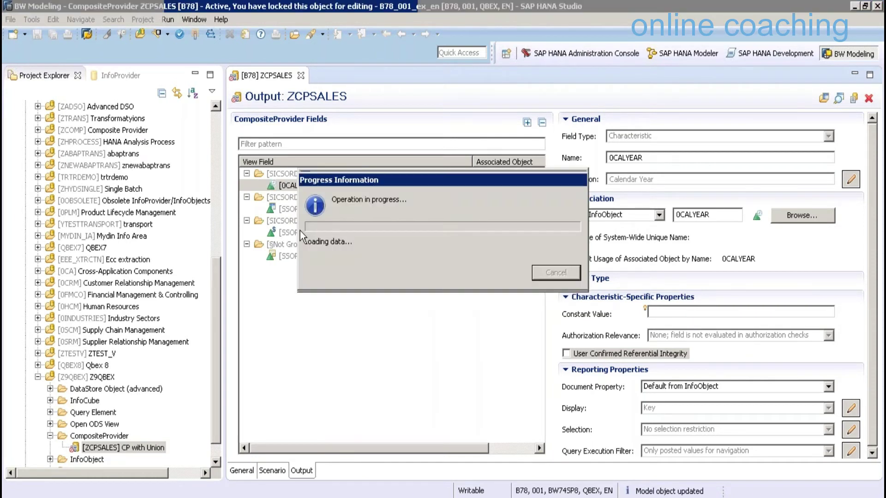
{"action": "left_click", "coordinate": [838, 98]}
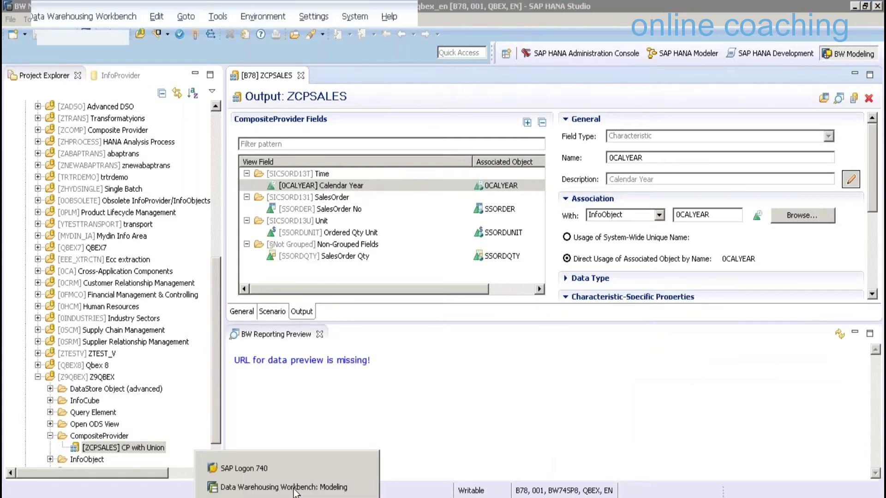
Go to transaction /NRSA1 and open the data display of the CP with Union provider
{"action": "left_click", "coordinate": [294, 488]}
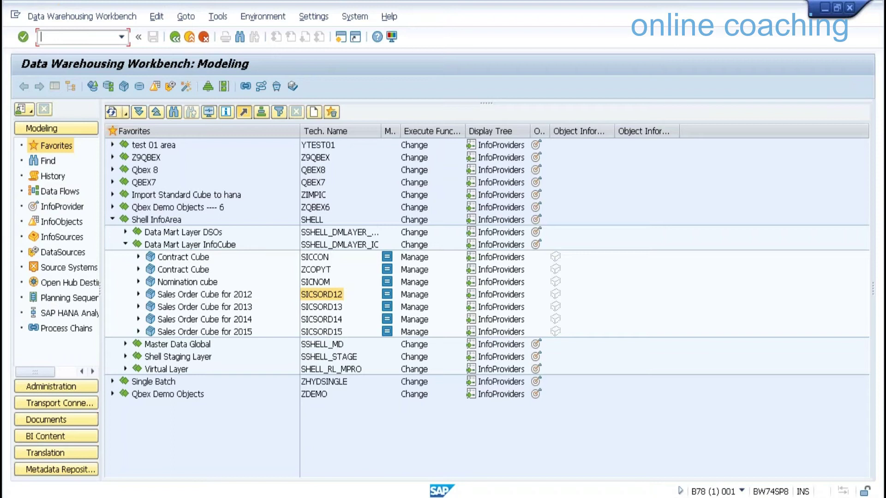
{"action": "type", "text": "/NRSA1"}
{"action": "key", "text": "Return"}
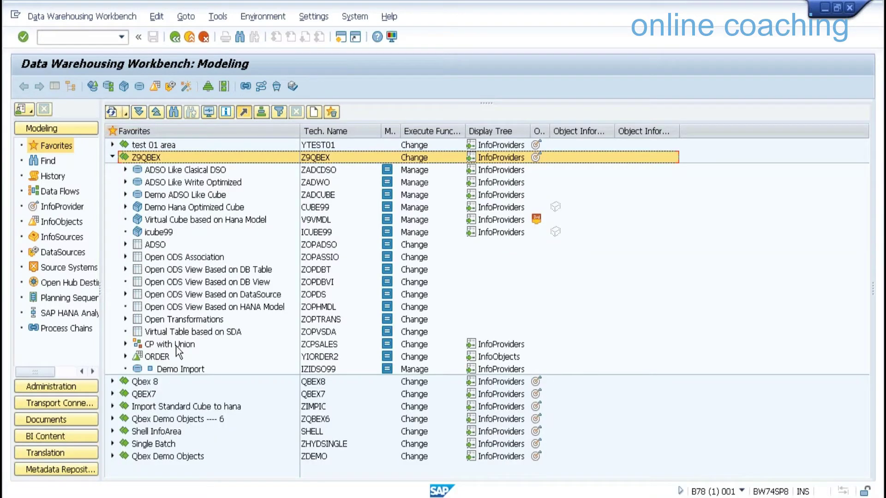
{"action": "left_click", "coordinate": [186, 346]}
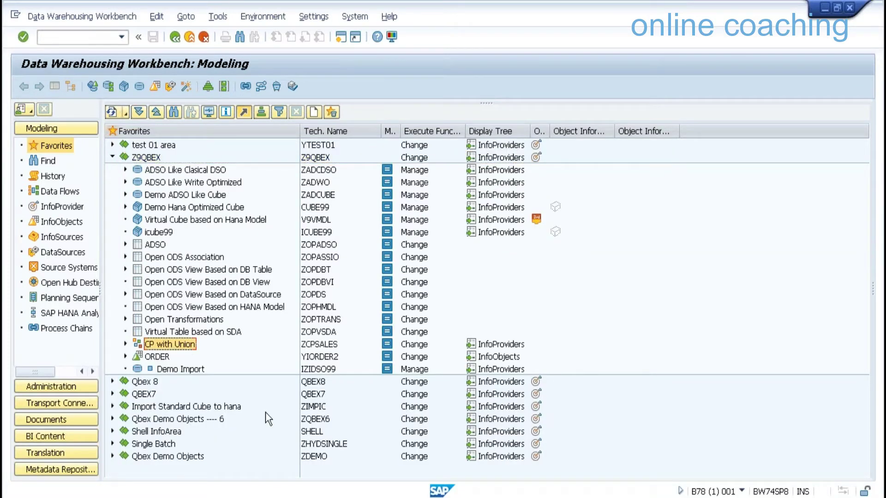
{"action": "key", "text": "shift+F10"}
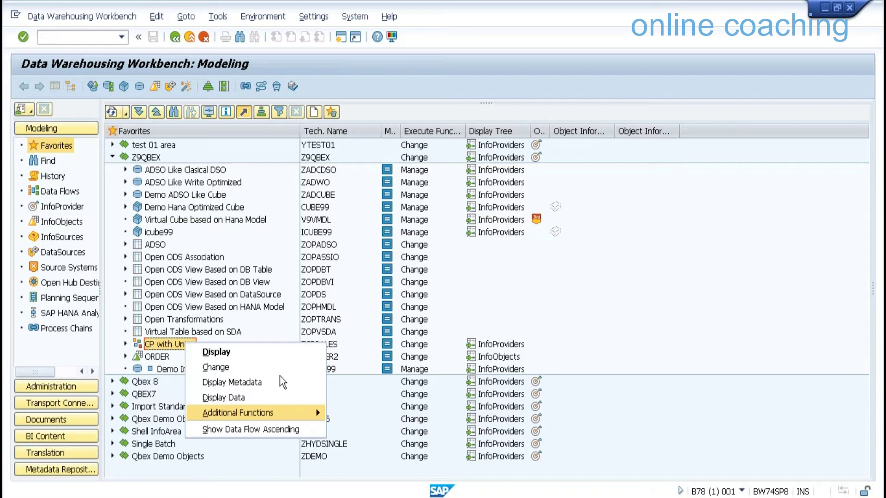
{"action": "left_click", "coordinate": [279, 376]}
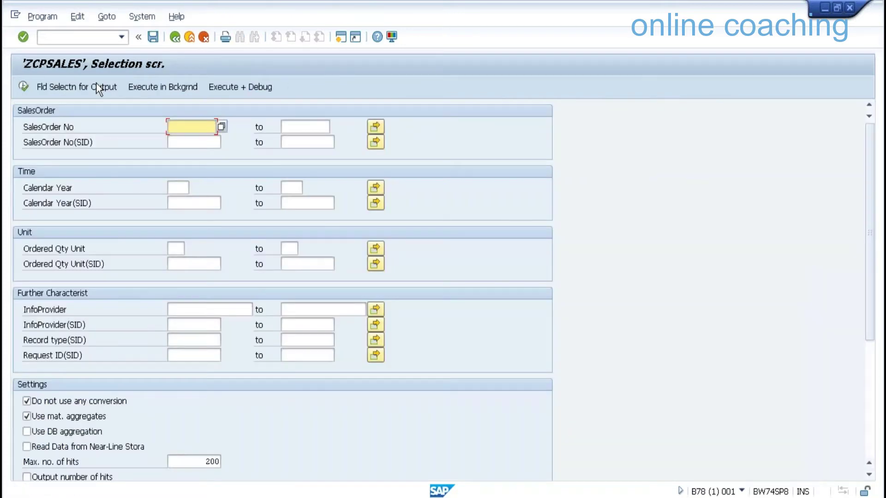
List ZCPSALES data with all characteristics, sorted by 0CALYEAR and then InfoProvider
{"action": "left_click", "coordinate": [97, 85]}
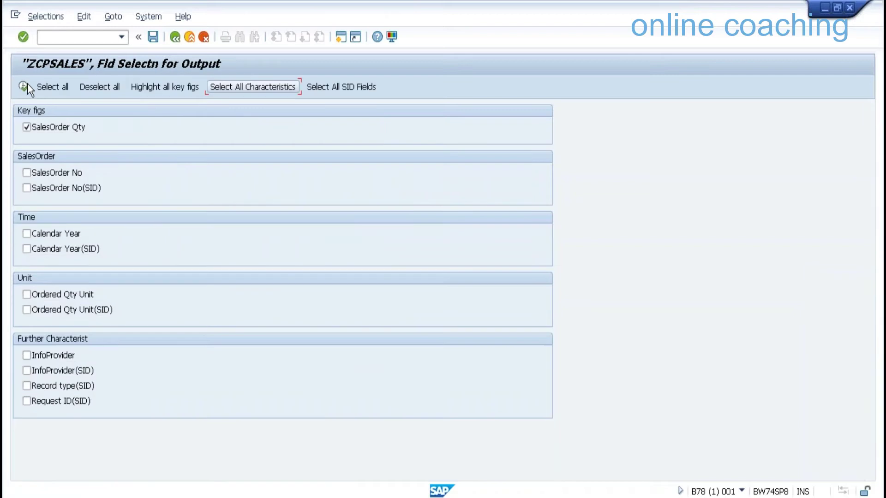
{"action": "left_click", "coordinate": [24, 86]}
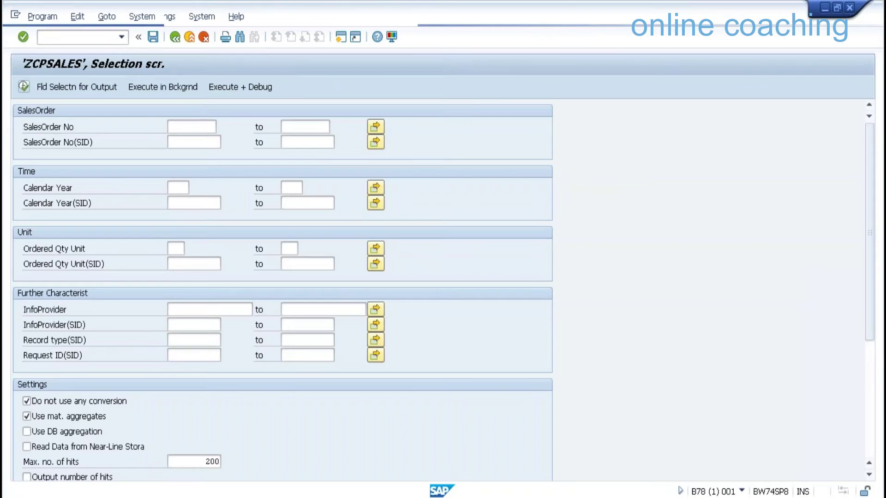
{"action": "key", "text": "F8"}
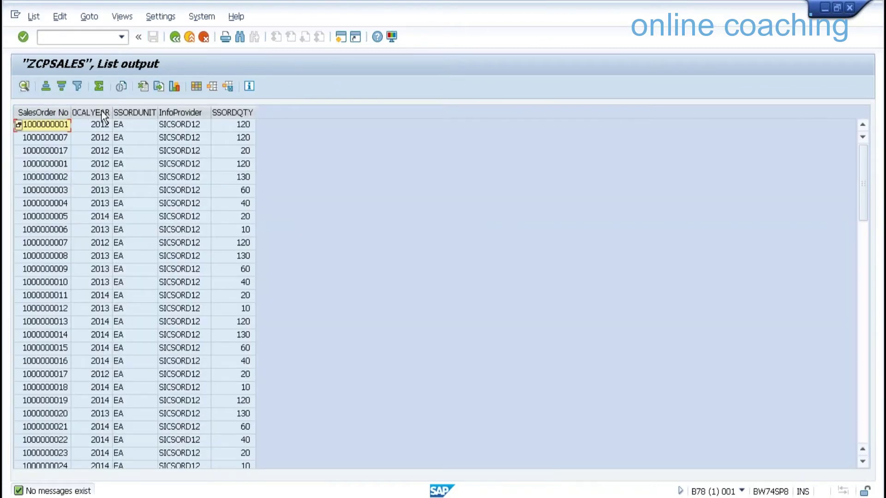
{"action": "left_click", "coordinate": [102, 113]}
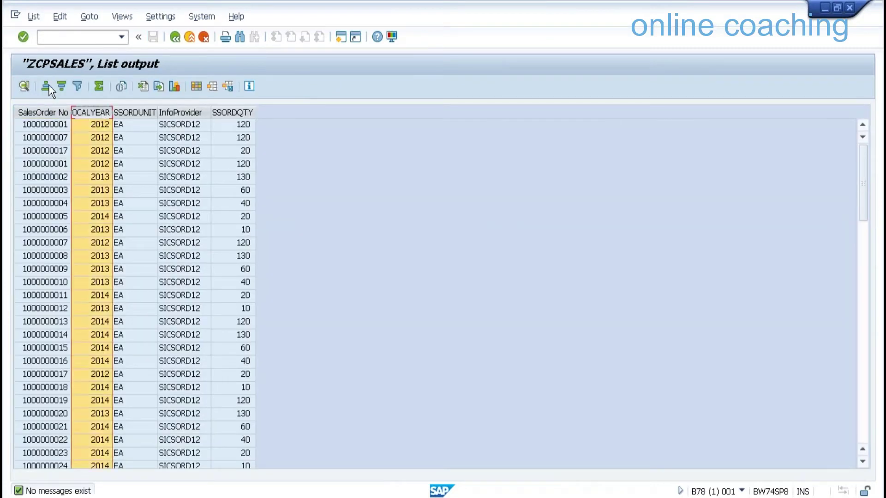
{"action": "left_click", "coordinate": [48, 87]}
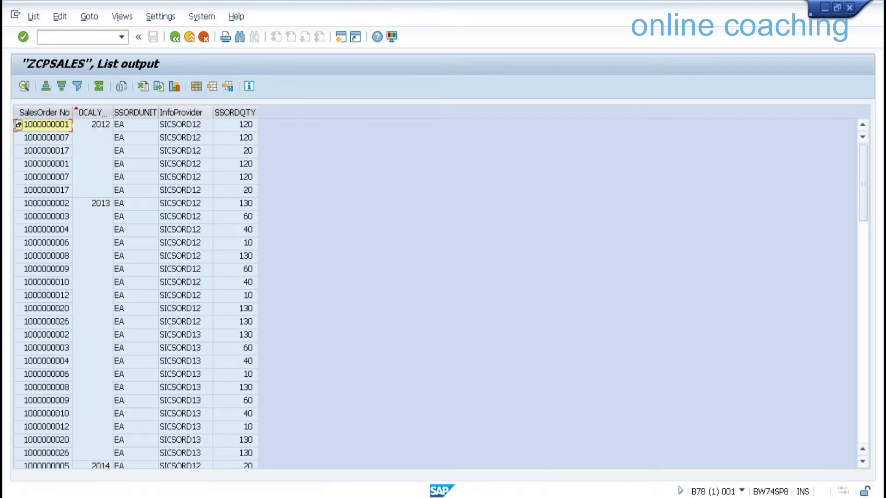
{"action": "left_click", "coordinate": [181, 113]}
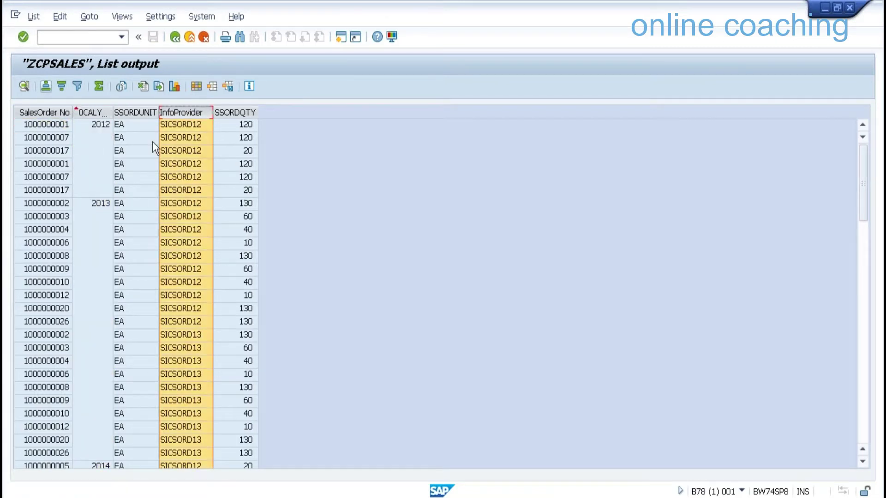
{"action": "key", "text": "ctrl+F4"}
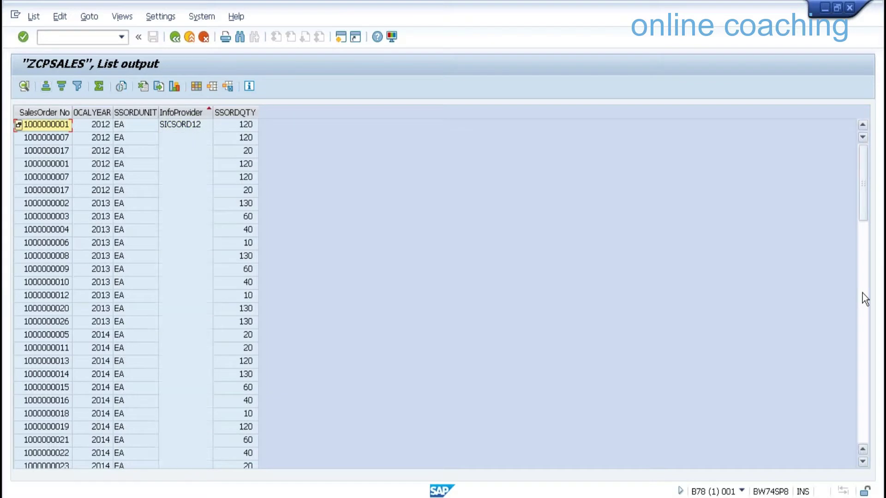
Page through the joined records and exit back to the Data Warehousing Workbench
{"action": "left_click", "coordinate": [862, 293]}
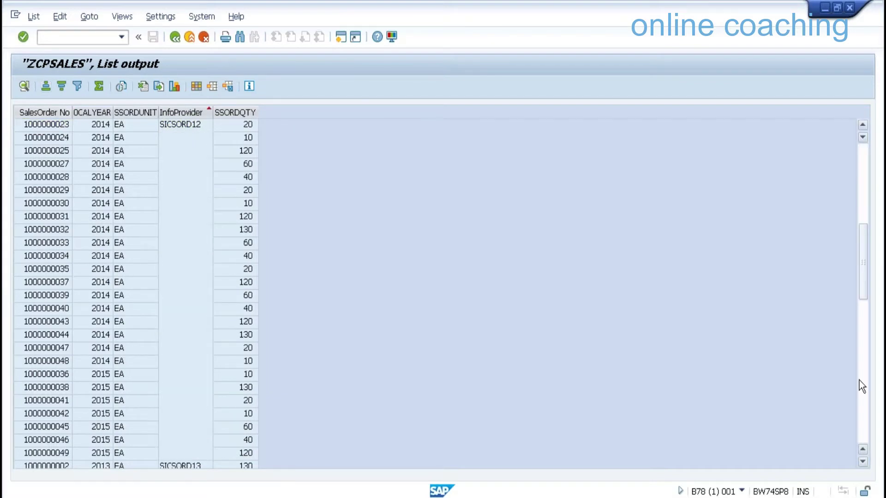
{"action": "left_click", "coordinate": [859, 380]}
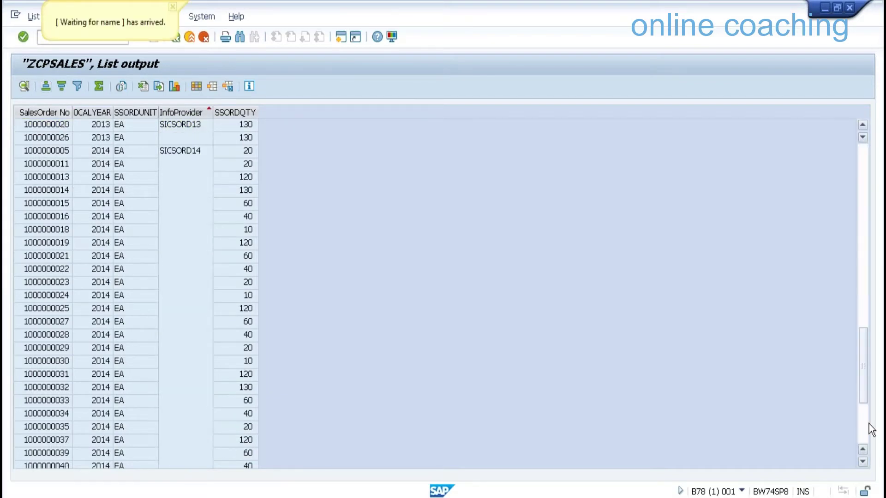
{"action": "left_click", "coordinate": [867, 426]}
{"action": "left_click", "coordinate": [192, 40]}
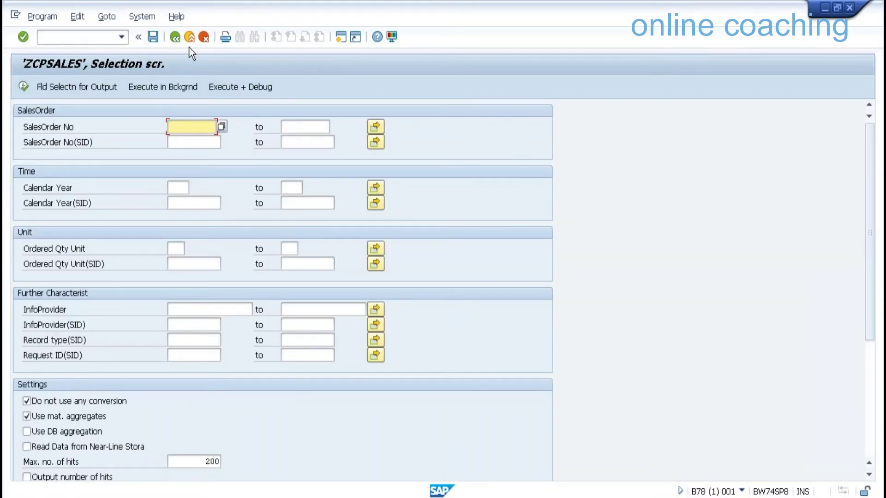
{"action": "left_click", "coordinate": [189, 39]}
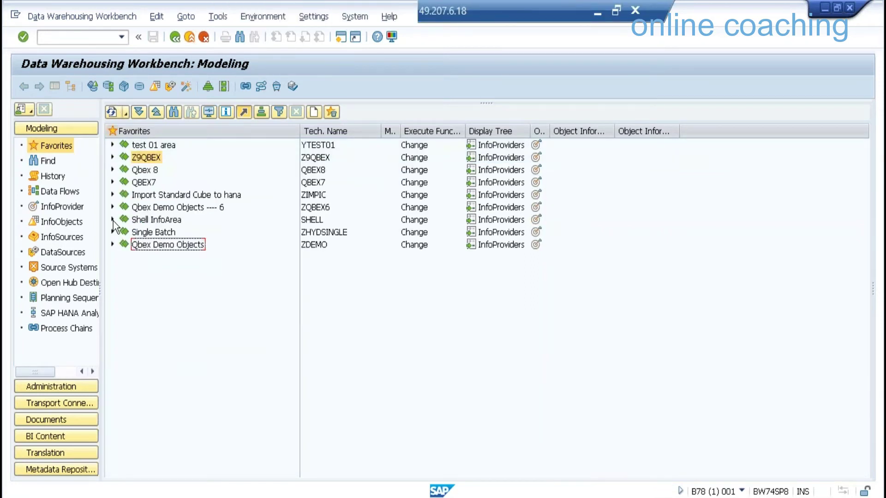
Request Display Data for Sales Order Cube for 2015 under Shell InfoArea > Data Mart Layer InfoCube
{"action": "left_click", "coordinate": [112, 220]}
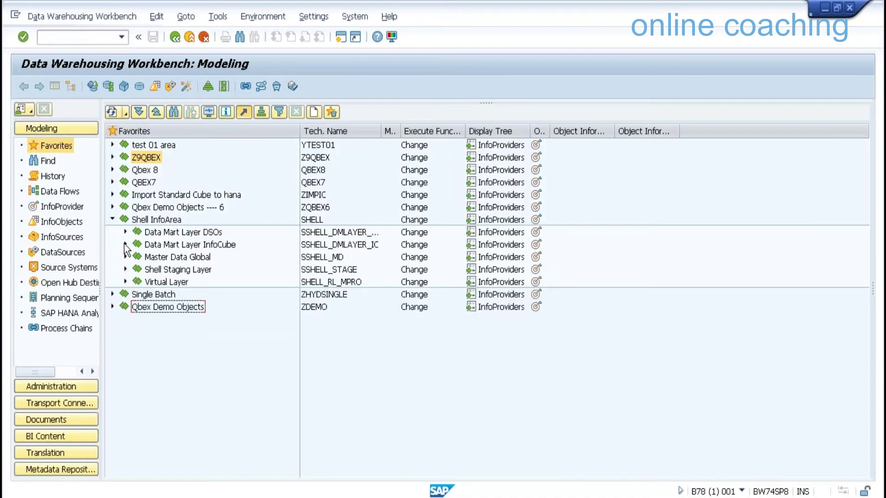
{"action": "left_click", "coordinate": [125, 245]}
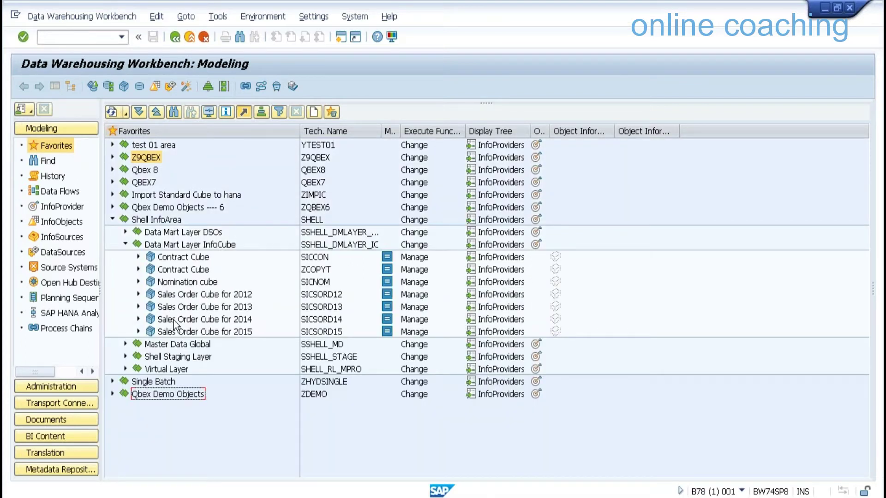
{"action": "right_click", "coordinate": [236, 331]}
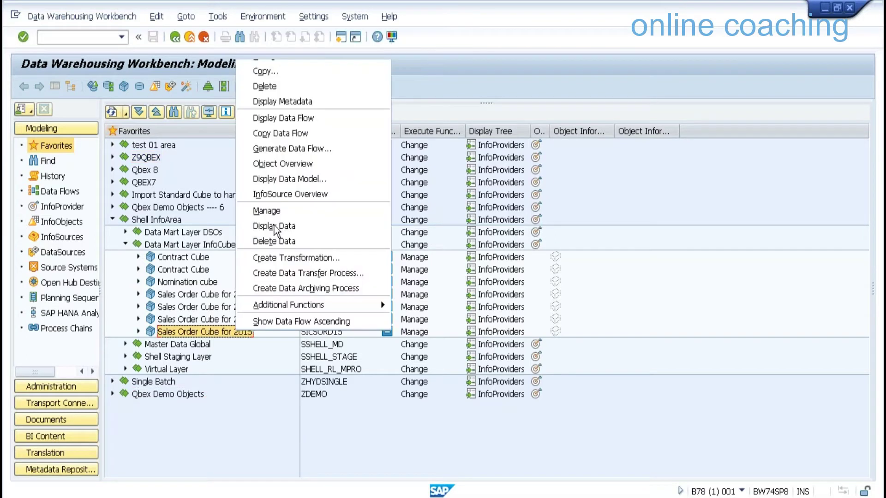
{"action": "left_click", "coordinate": [274, 225]}
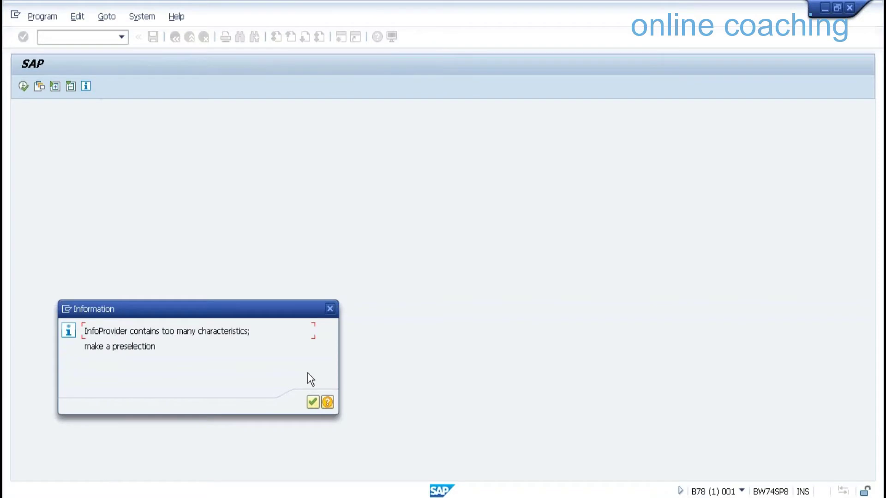
{"action": "key", "text": "Return"}
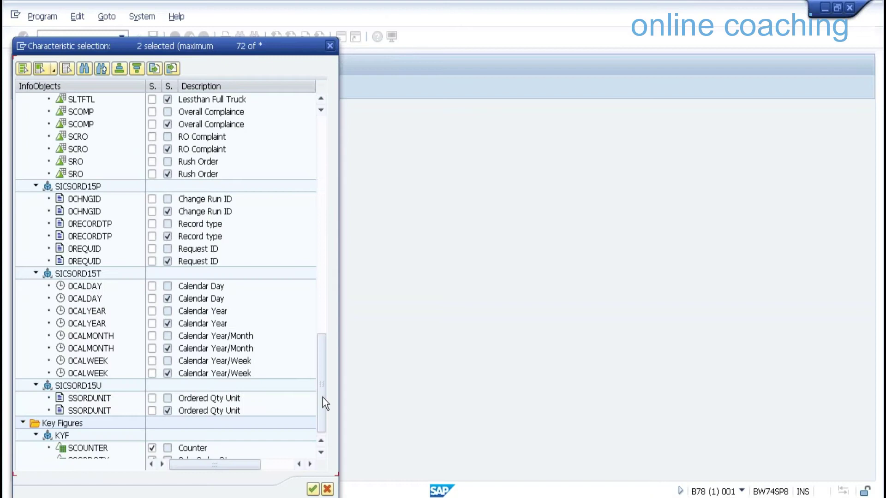
Preselect Calendar Year and SalesOrder No as selection fields and confirm the preselection
{"action": "left_click", "coordinate": [152, 311]}
{"action": "left_click_drag", "start_coordinate": [322, 383], "coordinate": [331, 95]}
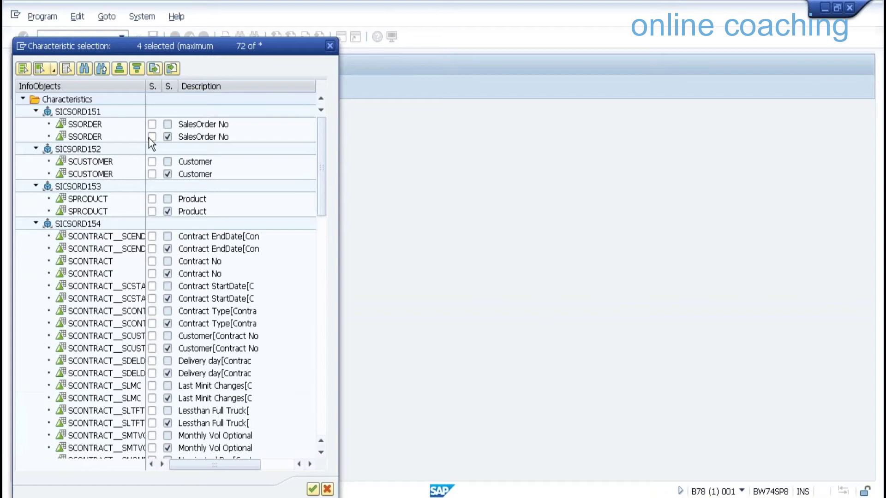
{"action": "left_click", "coordinate": [152, 124]}
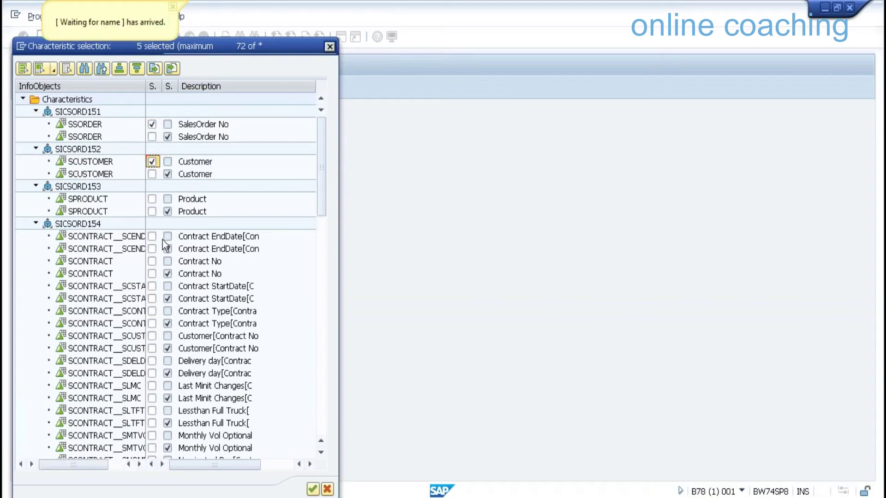
{"action": "left_click", "coordinate": [313, 489]}
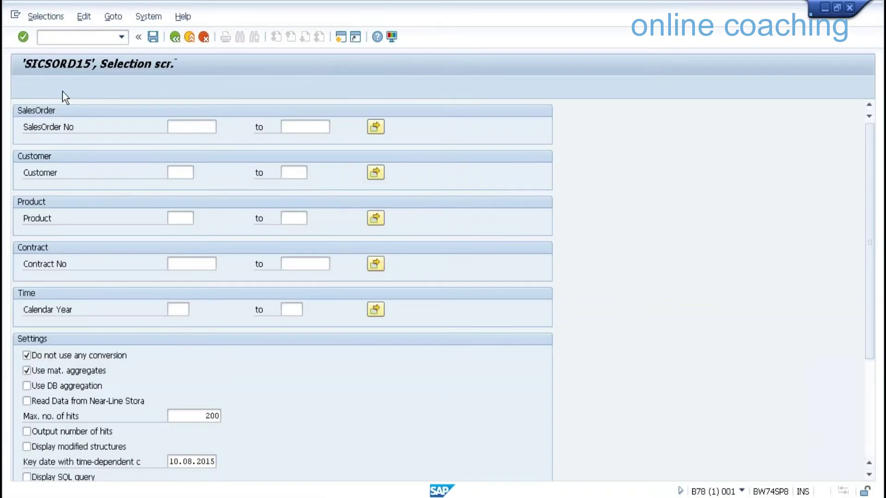
{"action": "left_click", "coordinate": [23, 87]}
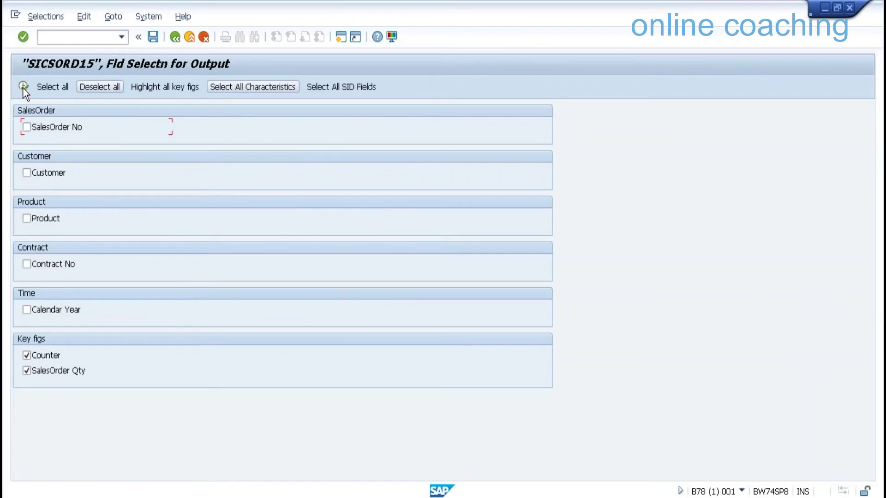
Run SICSORD15's data display with all output fields and inspect the SCONTRACT column
{"action": "left_click", "coordinate": [23, 88]}
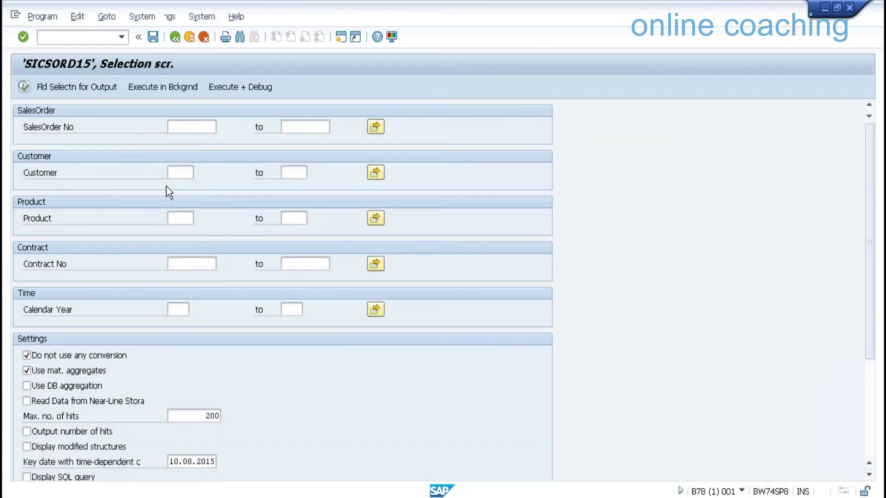
{"action": "key", "text": "F8"}
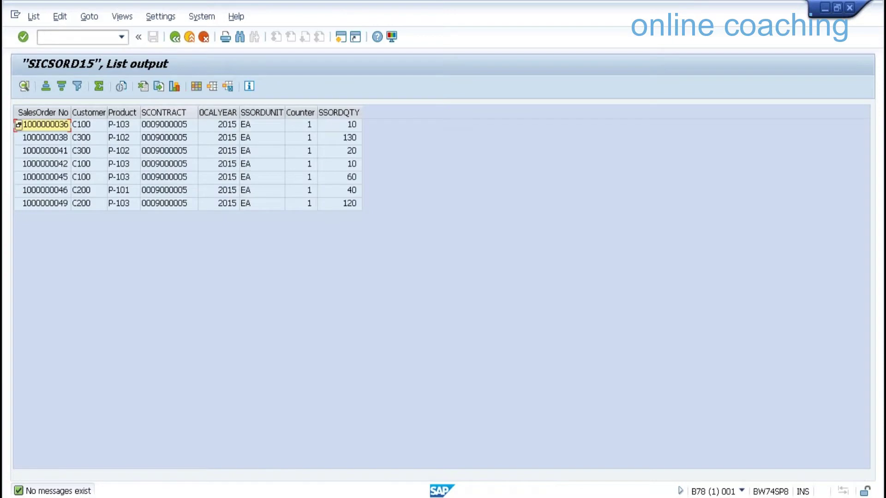
{"action": "left_click", "coordinate": [169, 113]}
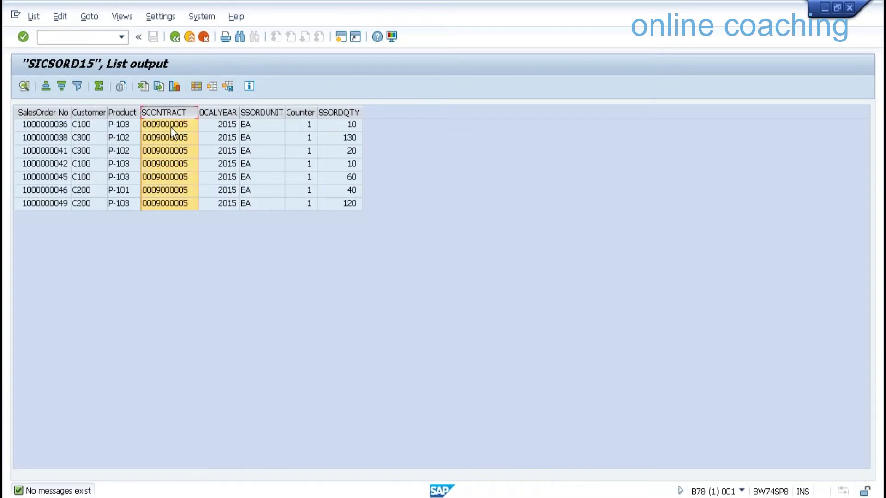
Open the Workbench in a new session with /ORSA1 and go back from the list
{"action": "key", "text": "ctrl+slash"}
{"action": "type", "text": "/ORSA1"}
{"action": "key", "text": "Return"}
{"action": "left_click", "coordinate": [175, 37]}
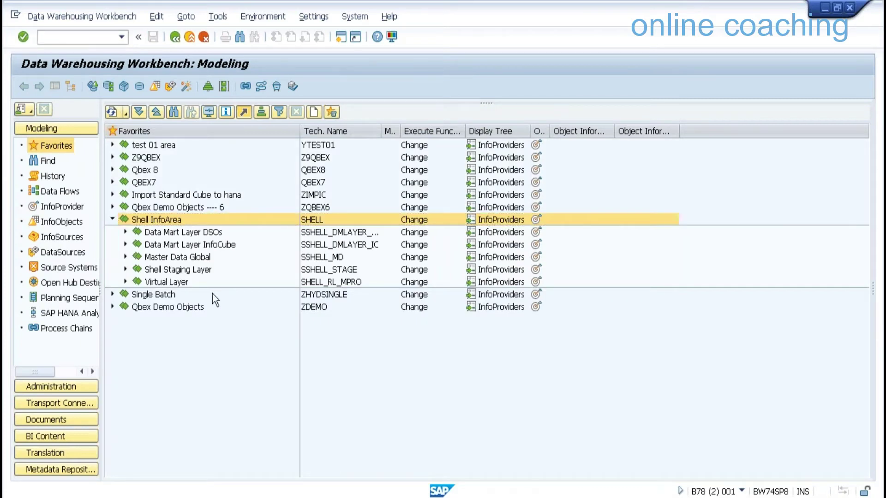
Request SICSORD12's data display with SalesOrder No, Customer, Product and Contract No selected
{"action": "right_click", "coordinate": [212, 293]}
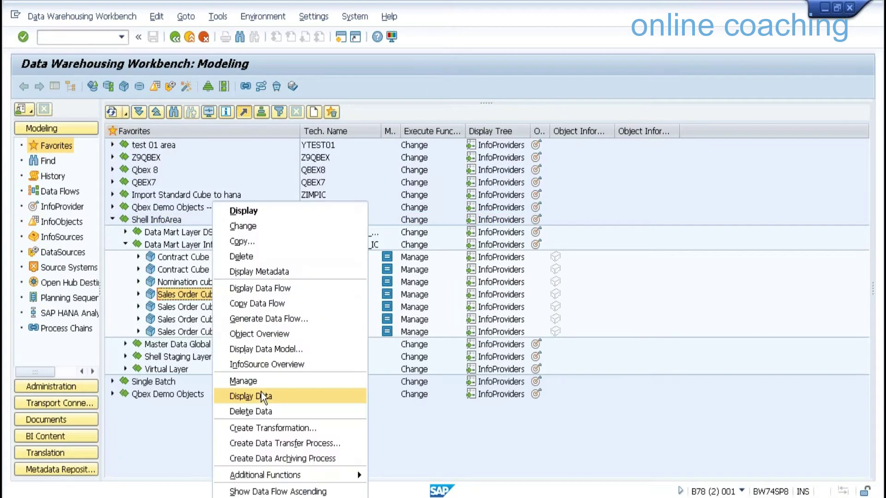
{"action": "left_click", "coordinate": [261, 395]}
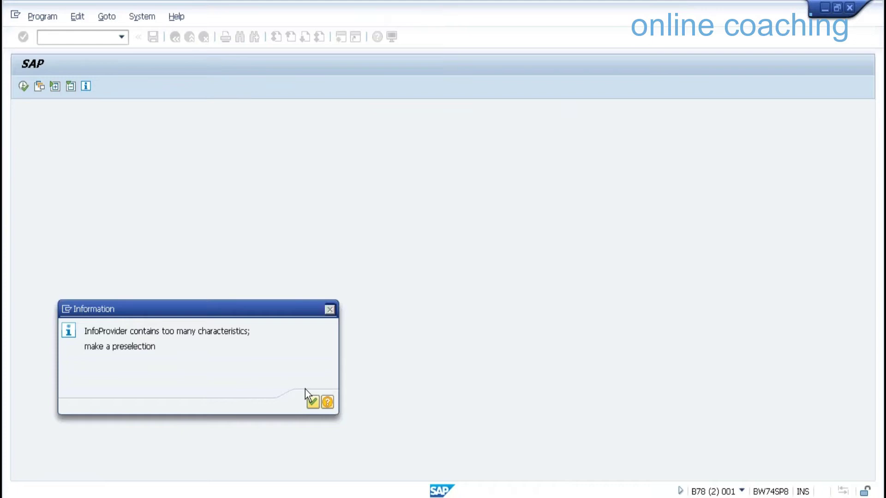
{"action": "left_click", "coordinate": [310, 399]}
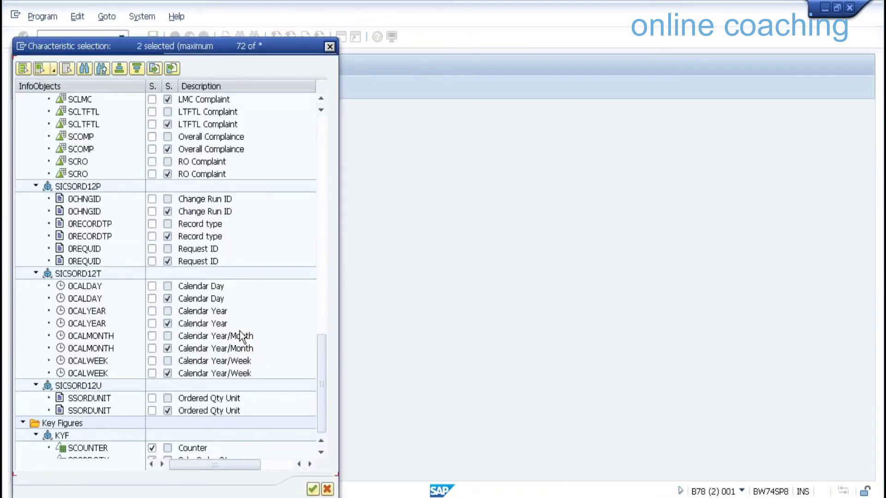
{"action": "left_click", "coordinate": [152, 311]}
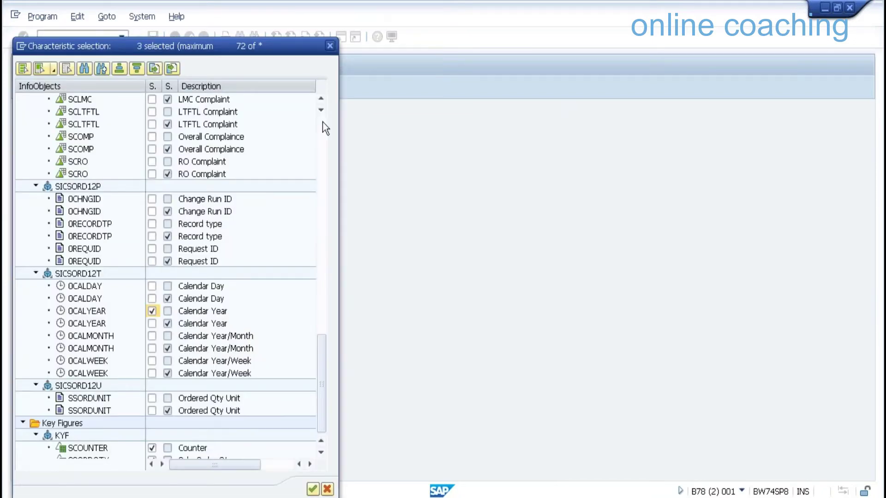
{"action": "left_click", "coordinate": [322, 122]}
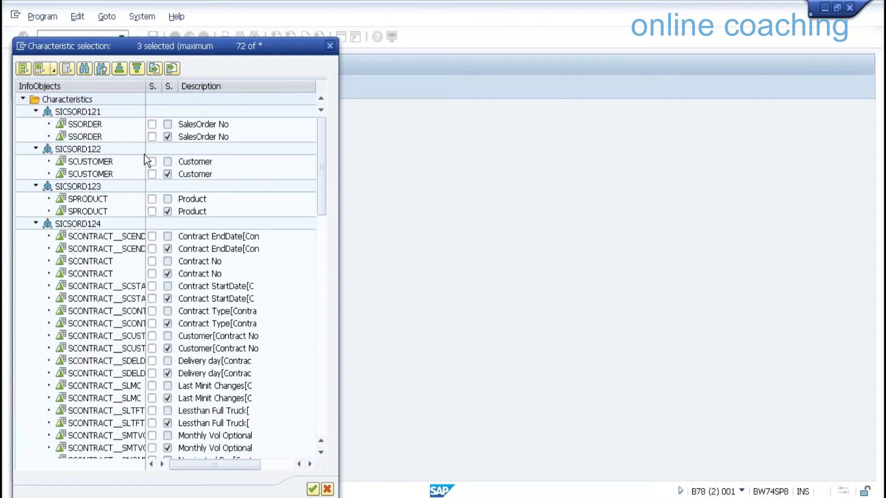
{"action": "left_click", "coordinate": [152, 124]}
{"action": "left_click", "coordinate": [152, 161]}
{"action": "left_click", "coordinate": [152, 199]}
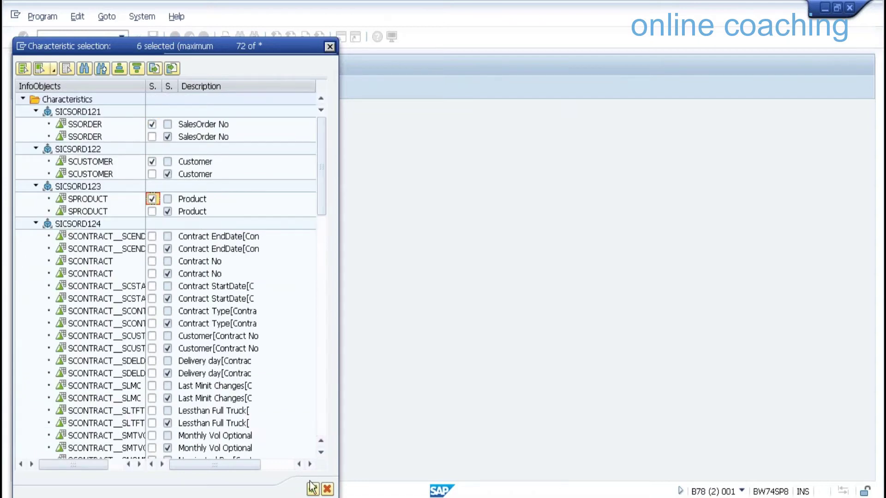
{"action": "left_click", "coordinate": [151, 261]}
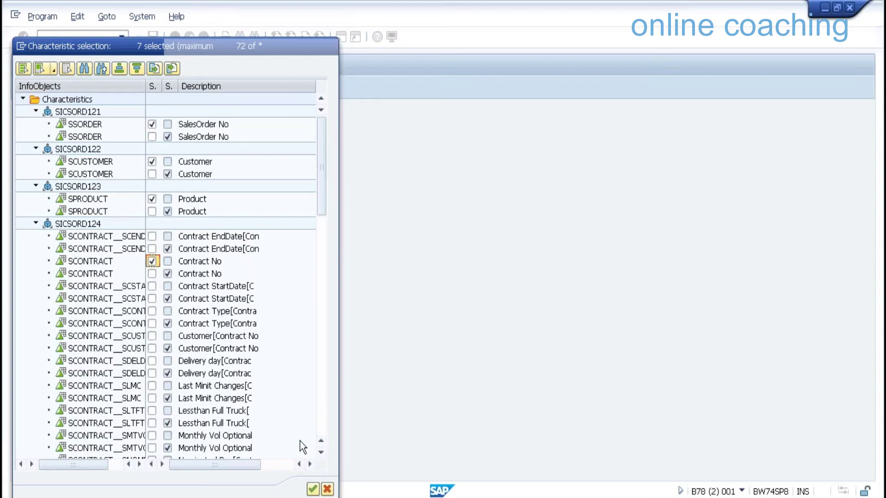
{"action": "key", "text": "Return"}
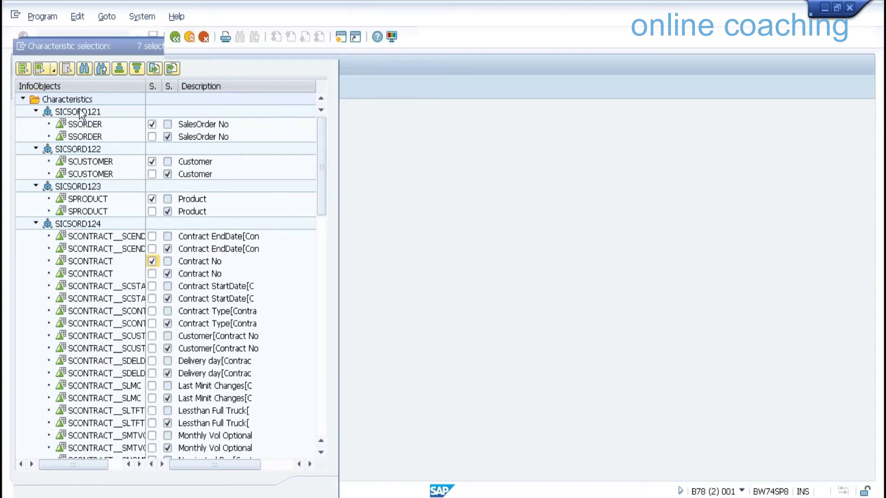
List SICSORD12's data with all output fields, sorted ascending by contract number
{"action": "left_click", "coordinate": [50, 85]}
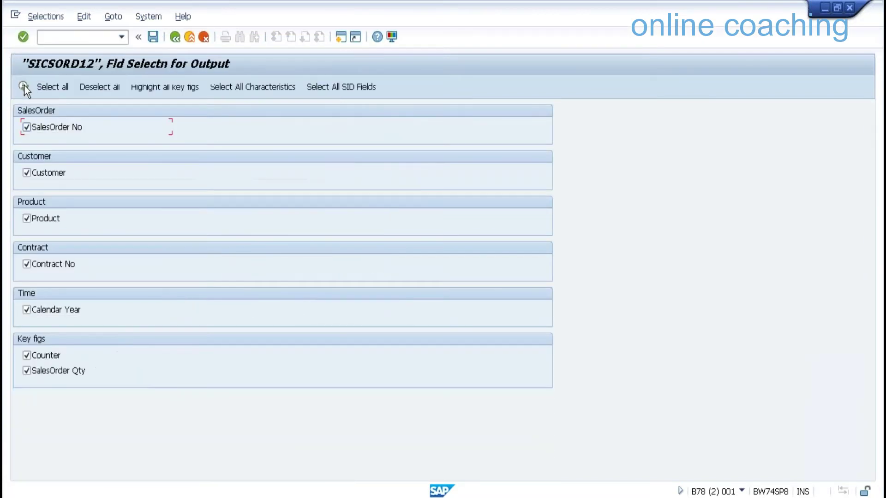
{"action": "left_click", "coordinate": [23, 86]}
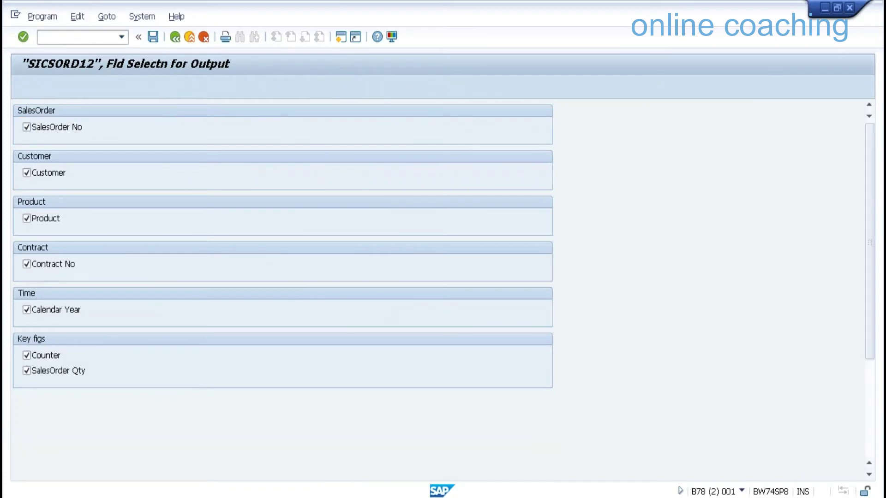
{"action": "left_click", "coordinate": [38, 86]}
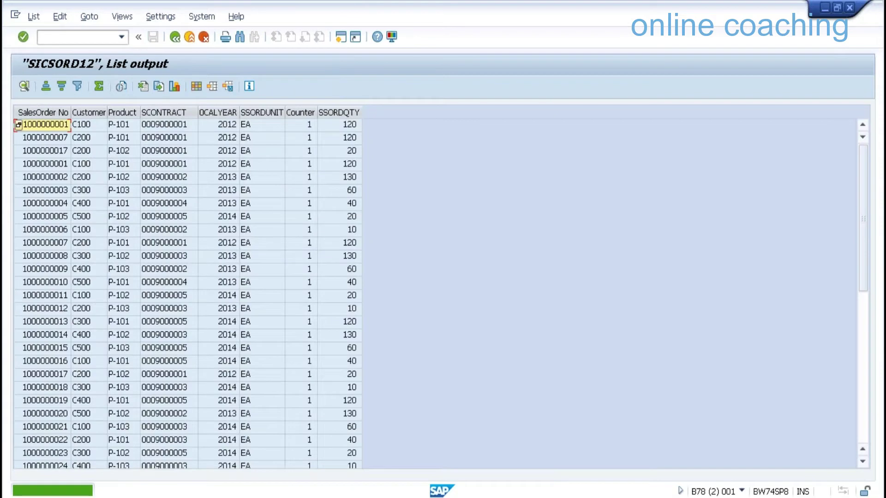
{"action": "left_click", "coordinate": [42, 112]}
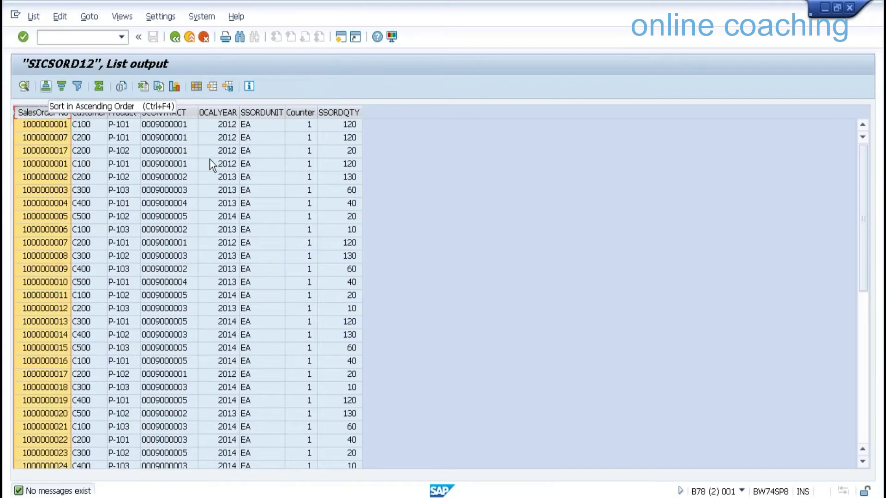
{"action": "left_click", "coordinate": [164, 112]}
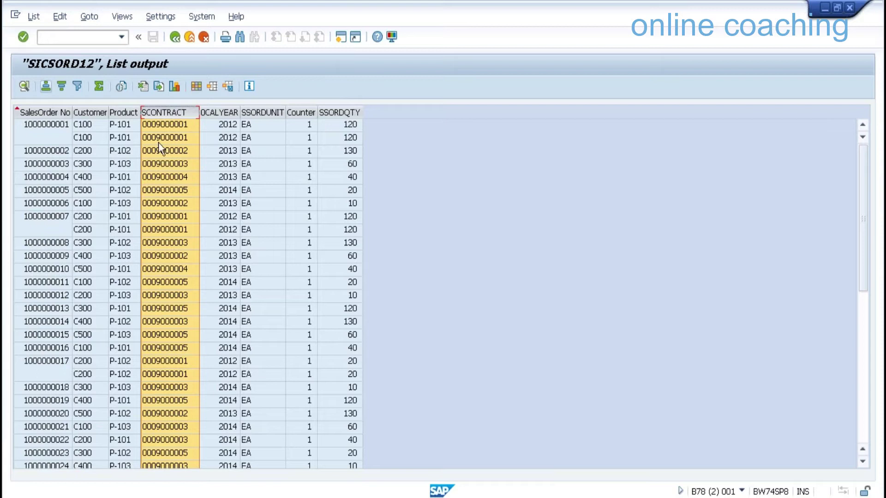
{"action": "left_click", "coordinate": [319, 493]}
{"action": "left_click", "coordinate": [297, 489]}
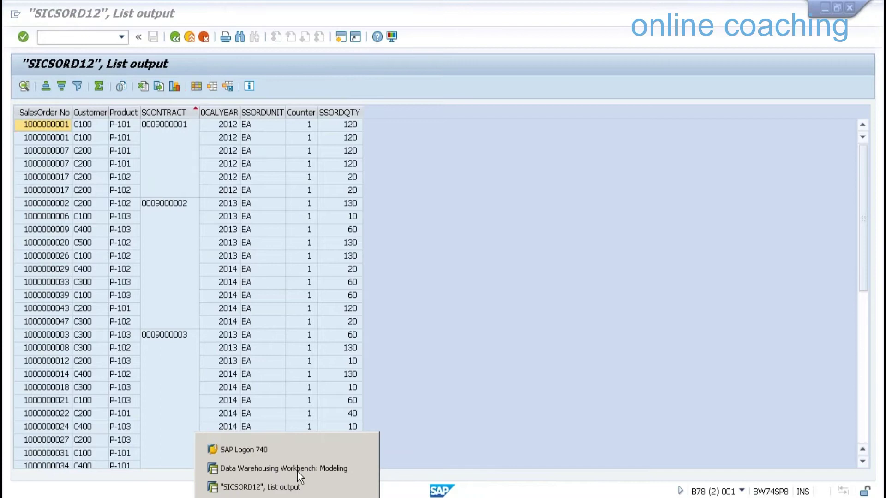
Back in Workbench Modeling, request the Contract Cube's data display and acknowledge the notice
{"action": "left_click", "coordinate": [297, 472]}
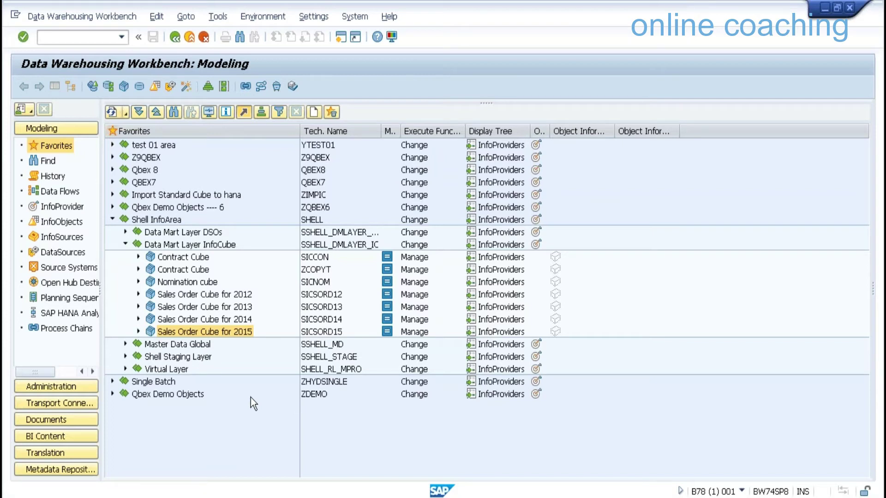
{"action": "right_click", "coordinate": [177, 257]}
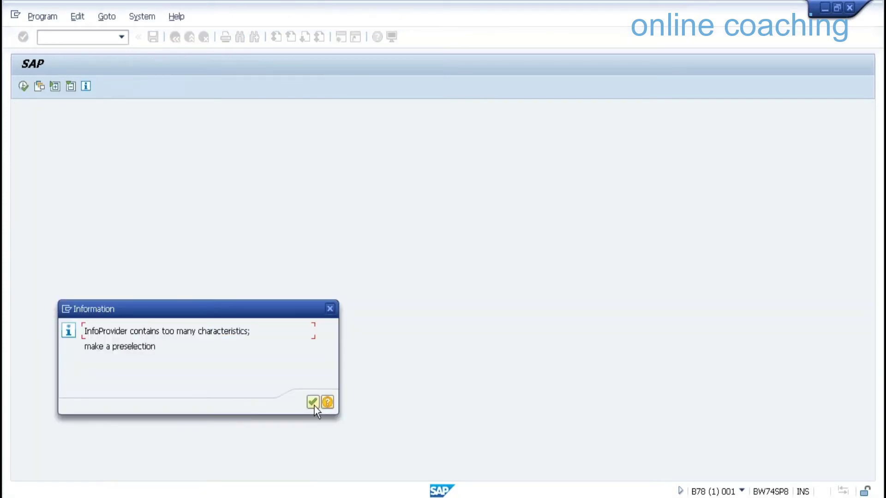
{"action": "left_click", "coordinate": [313, 402]}
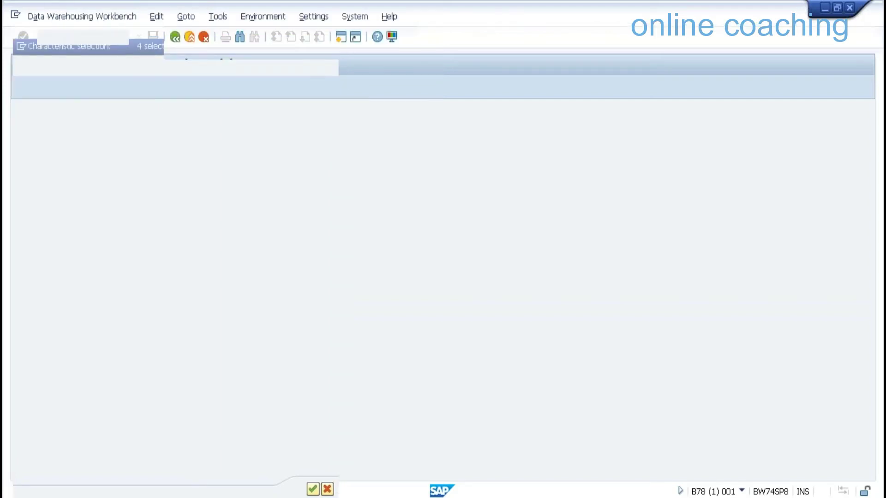
Under Shell InfoArea > Data Mart Layer InfoCube, open Display Data for the SICCON Contract Cube
{"action": "left_click", "coordinate": [113, 219]}
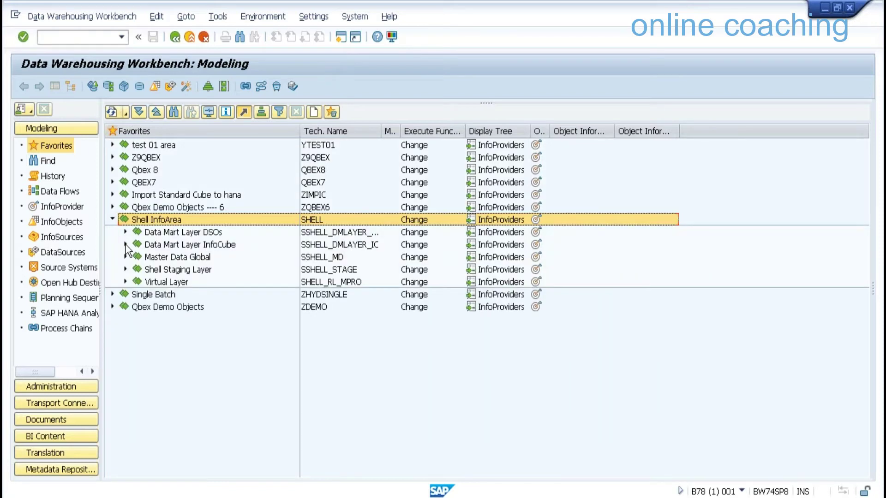
{"action": "left_click", "coordinate": [126, 245]}
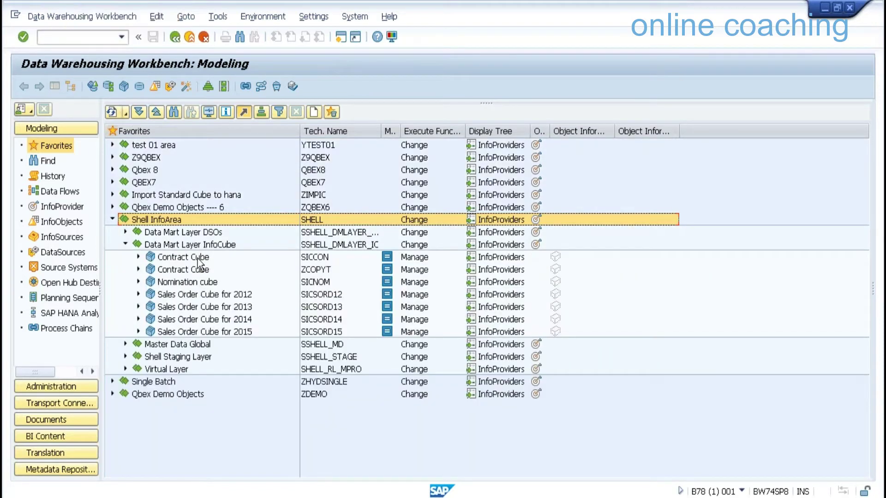
{"action": "left_click", "coordinate": [198, 258]}
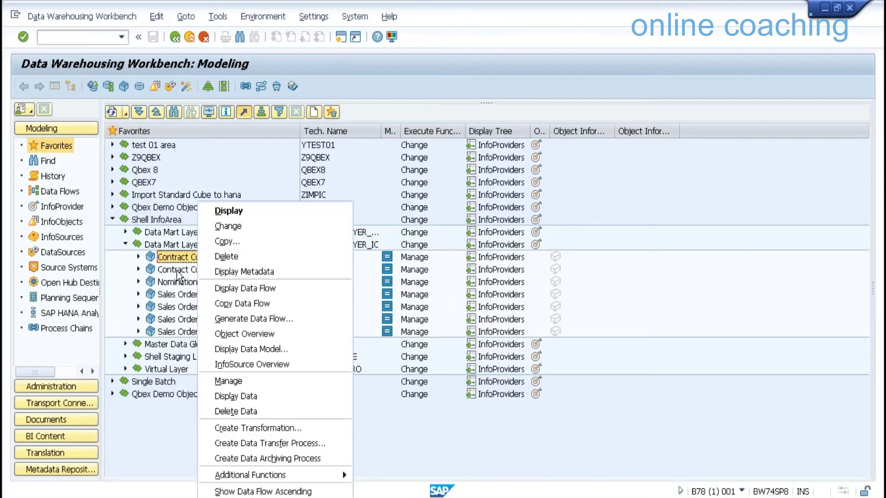
{"action": "right_click", "coordinate": [177, 271]}
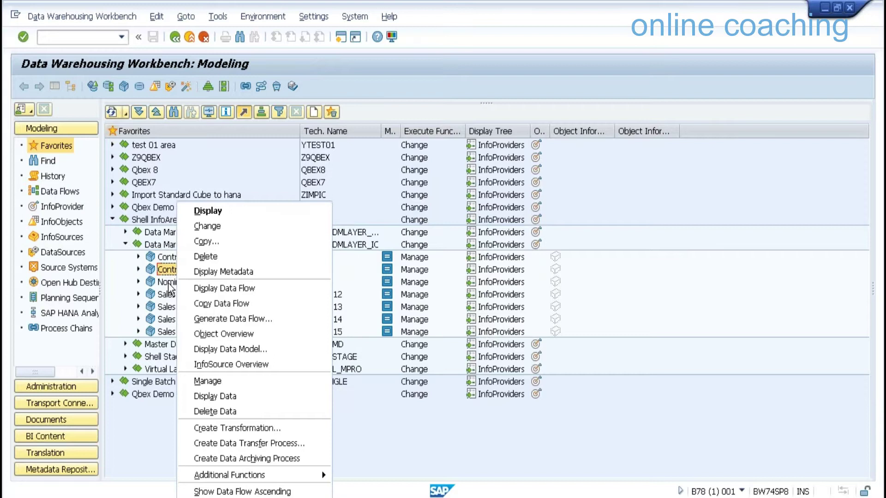
{"action": "right_click", "coordinate": [168, 259]}
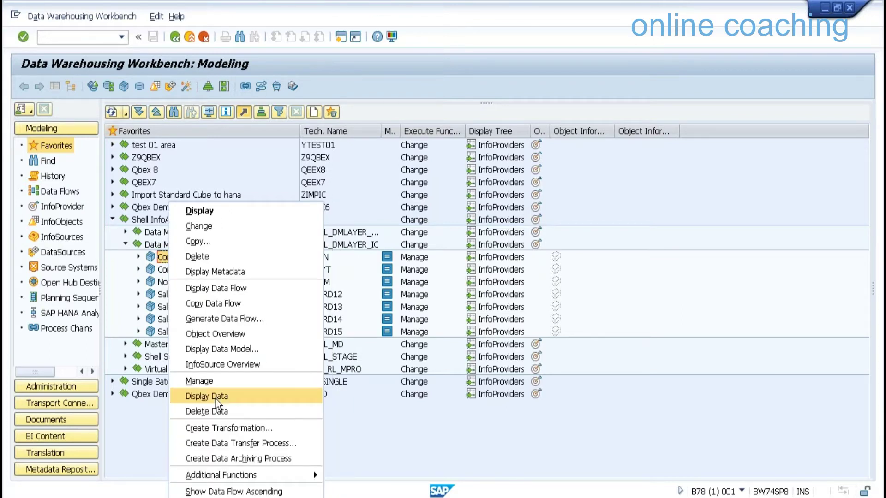
{"action": "left_click", "coordinate": [215, 398]}
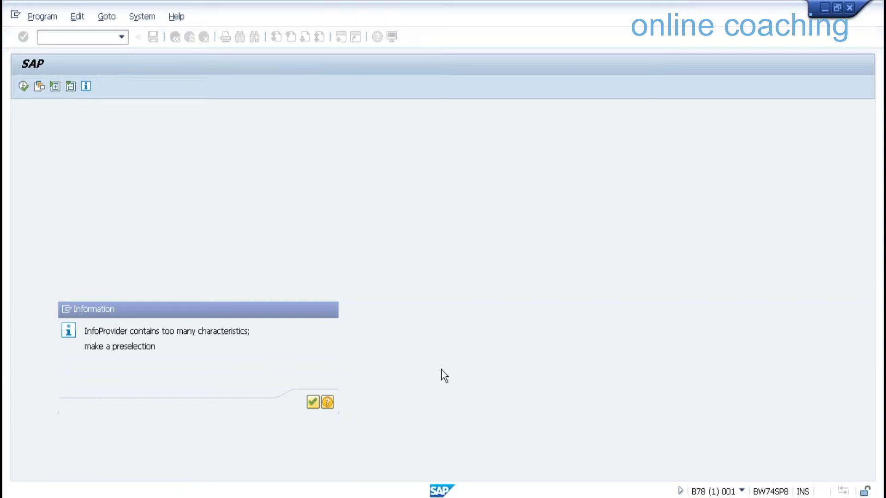
{"action": "key", "text": "Return"}
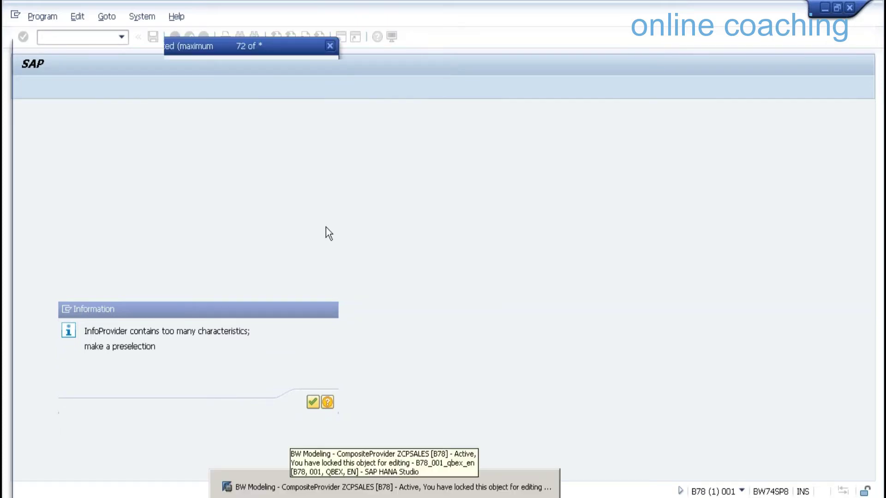
Choose Contract No, End Date, Start Date, Nominated Day, Sales Executive and Contract Type characteristics
{"action": "scroll", "coordinate": [217, 226], "scroll_direction": "up", "scroll_amount": 10}
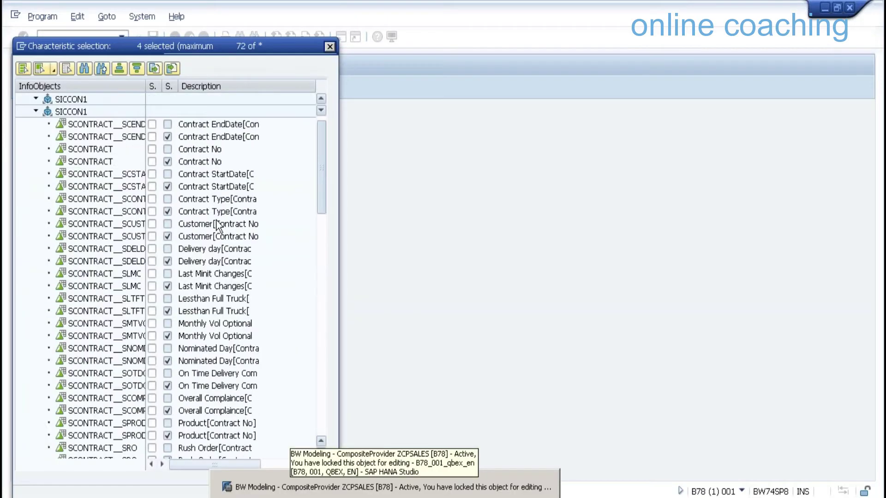
{"action": "left_click", "coordinate": [322, 341]}
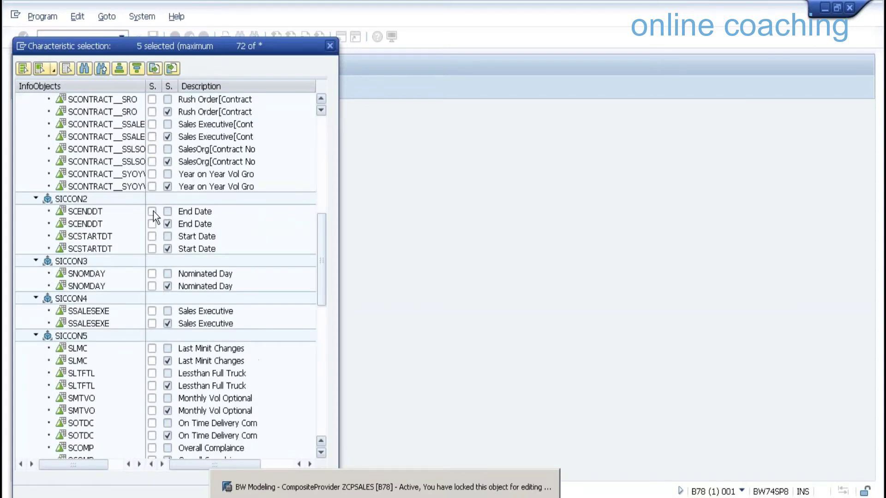
{"action": "left_click", "coordinate": [152, 273]}
{"action": "left_click", "coordinate": [152, 311]}
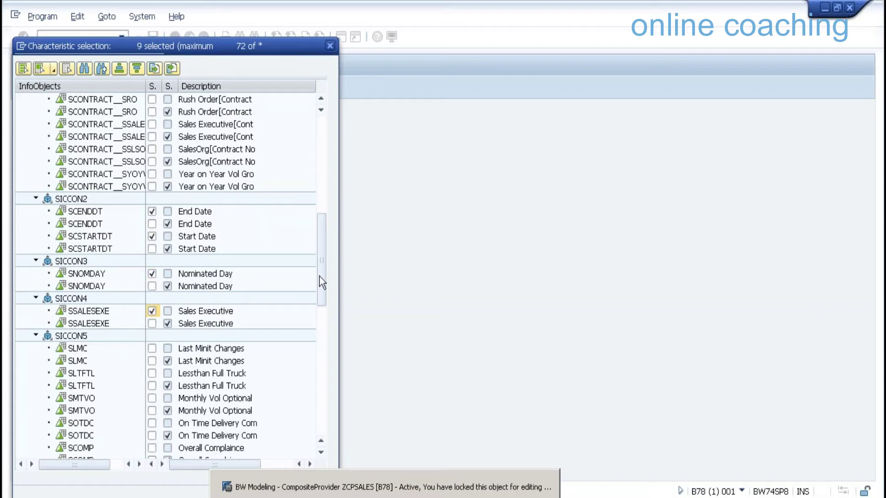
{"action": "left_click_drag", "start_coordinate": [322, 283], "coordinate": [319, 406]}
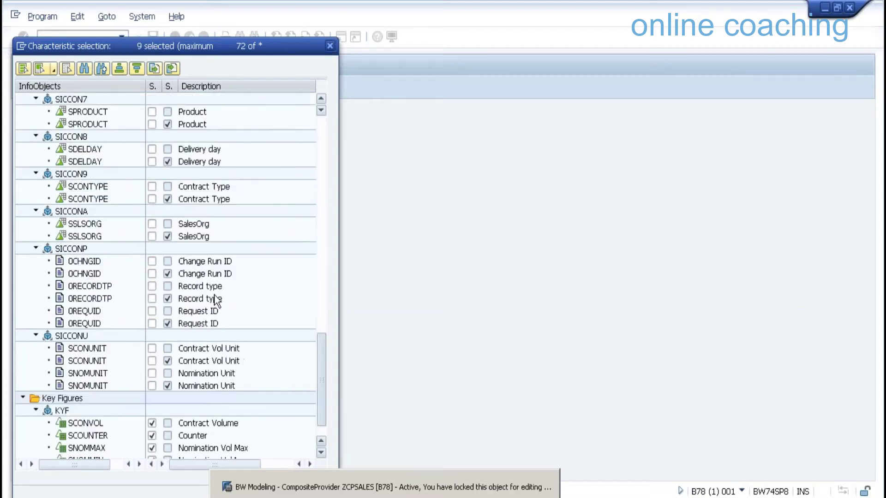
{"action": "scroll", "coordinate": [159, 197], "scroll_direction": "down", "scroll_amount": 1}
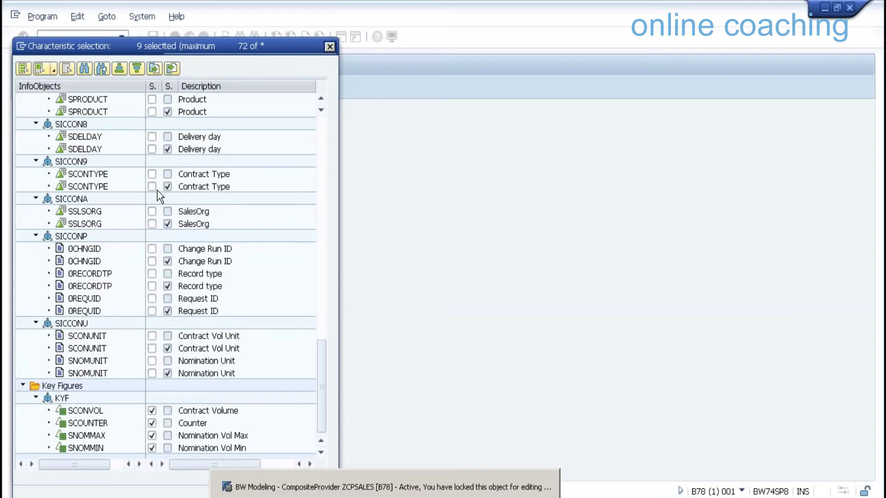
{"action": "left_click", "coordinate": [152, 174]}
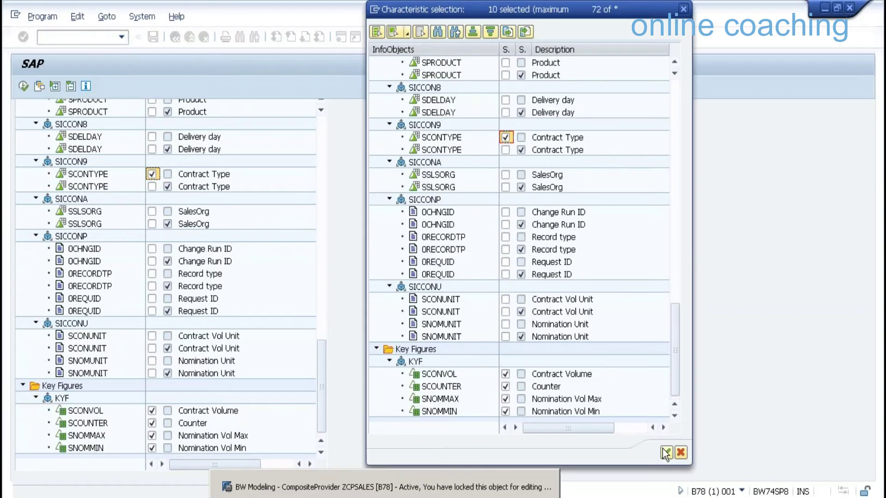
{"action": "left_click", "coordinate": [664, 452]}
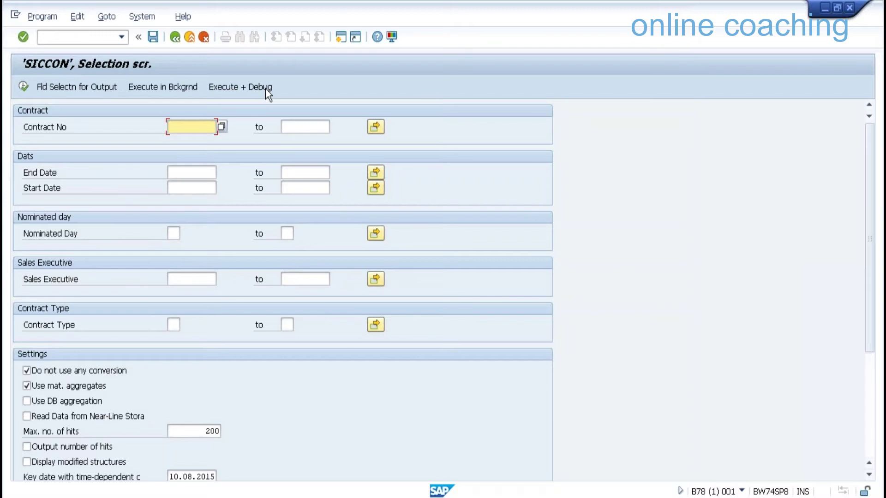
{"action": "left_click", "coordinate": [30, 87]}
Run the SICCON data display with all output fields and select its SCONTRACT column
{"action": "left_click", "coordinate": [25, 85]}
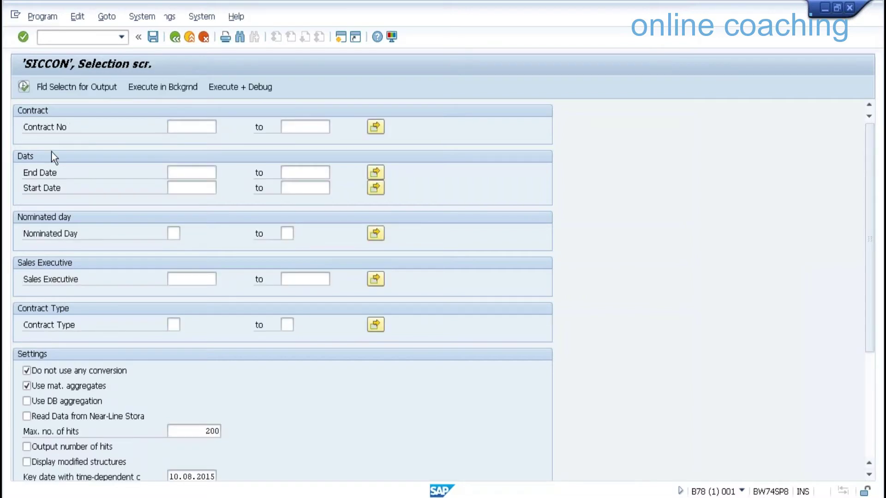
{"action": "key", "text": "F8"}
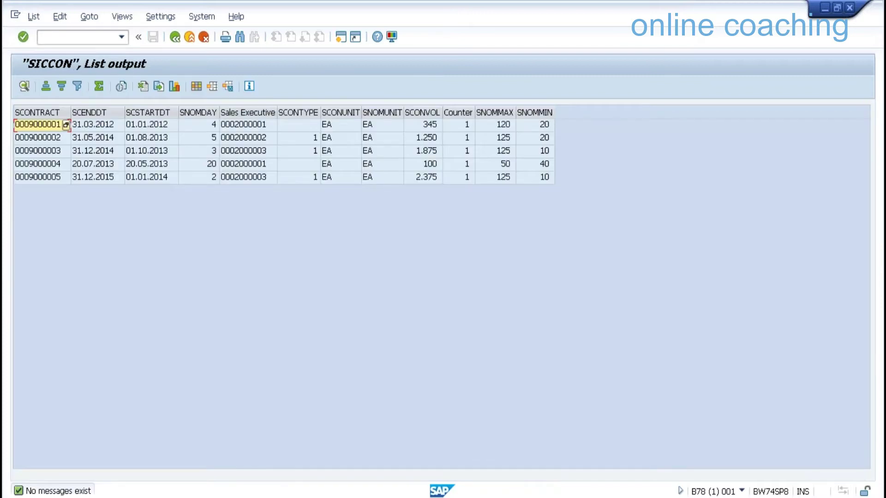
{"action": "left_click", "coordinate": [37, 112]}
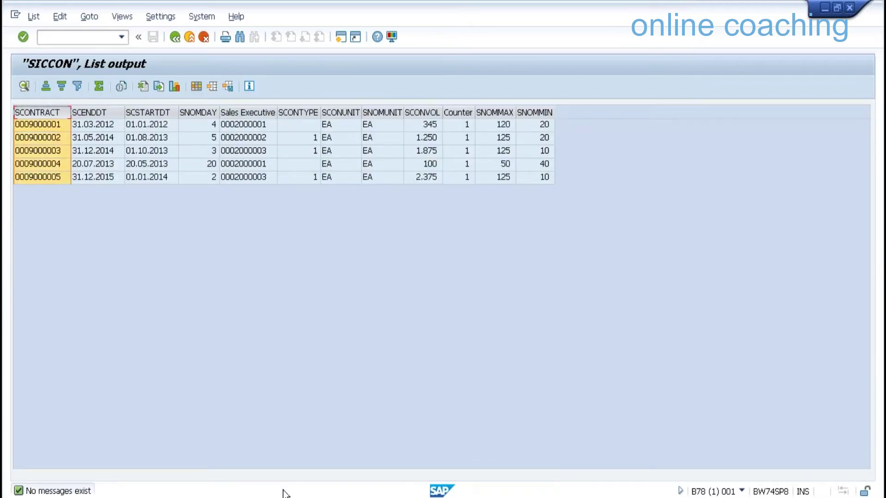
Check the contract numbers in the SICSORD12 list output, then return to HANA Studio
{"action": "left_click", "coordinate": [284, 493]}
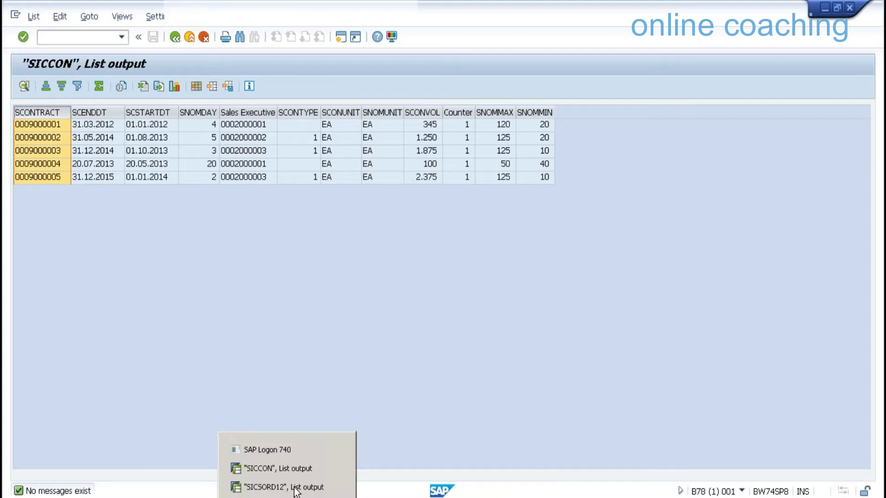
{"action": "left_click", "coordinate": [295, 487]}
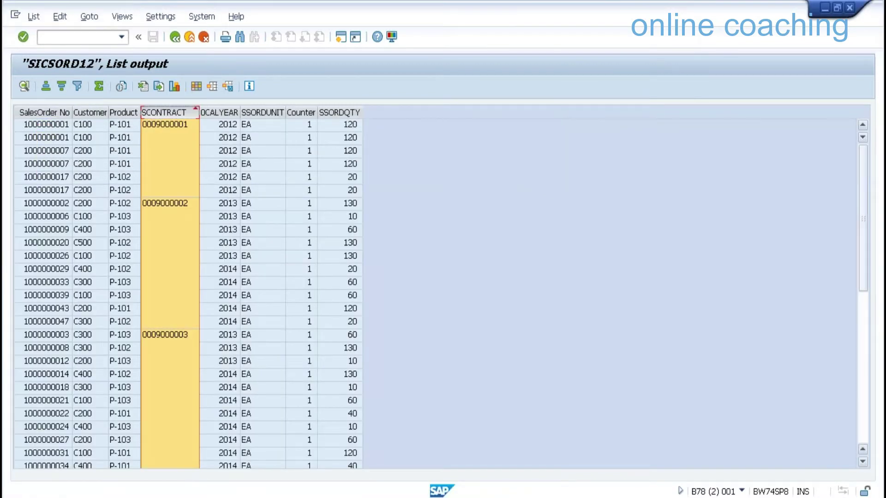
{"action": "scroll", "coordinate": [447, 385], "scroll_direction": "down", "scroll_amount": 9}
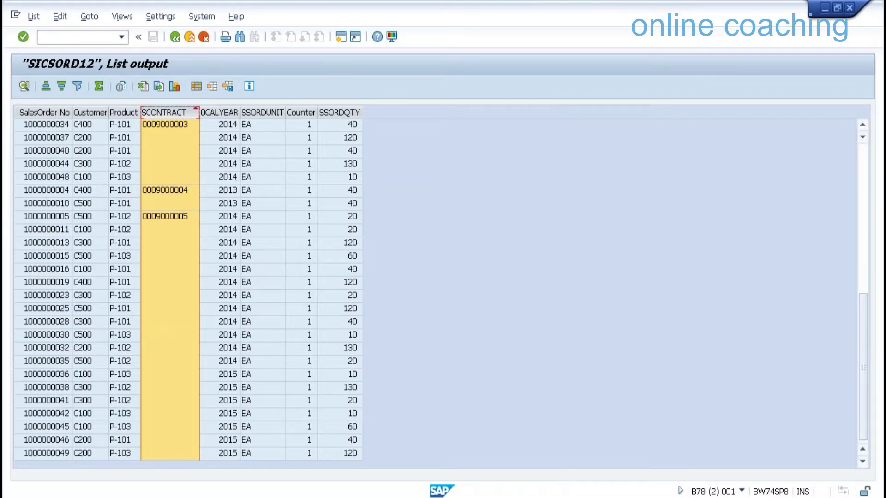
{"action": "key", "text": "alt+Tab"}
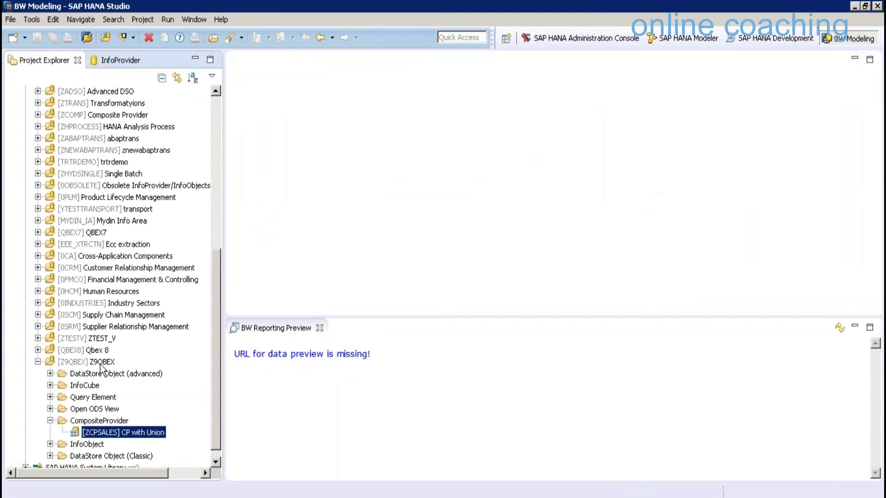
Create CompositeProvider ZCPJOIN in Z9QBEX, described 'CP with Join', with Inner Join root operation
{"action": "left_click", "coordinate": [100, 364]}
{"action": "key", "text": "shift+F10"}
{"action": "mouse_move", "coordinate": [193, 371]}
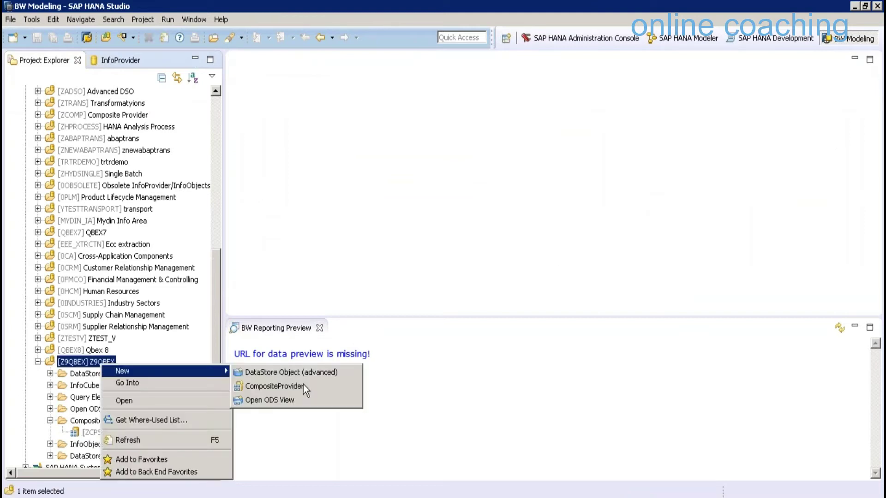
{"action": "left_click", "coordinate": [304, 386]}
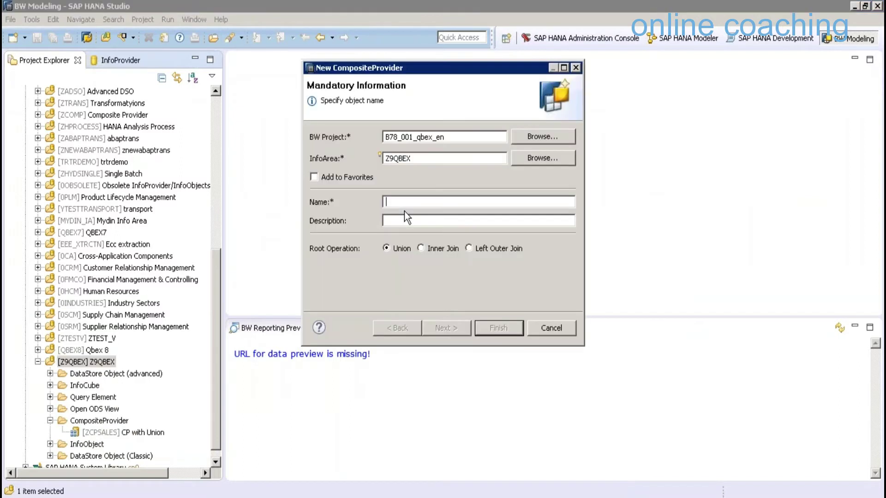
{"action": "type", "text": "ZCPJOIN"}
{"action": "key", "text": "Tab"}
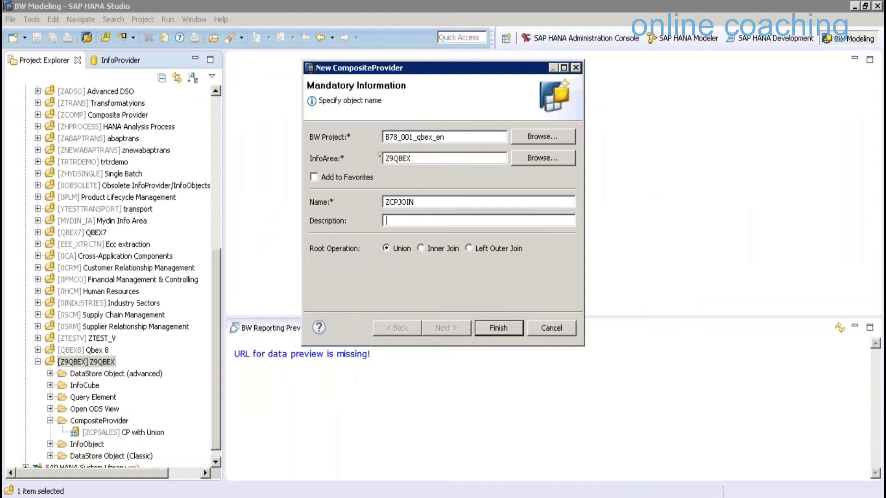
{"action": "type", "text": "CP with Join"}
{"action": "key", "text": "Tab"}
{"action": "key", "text": "Right"}
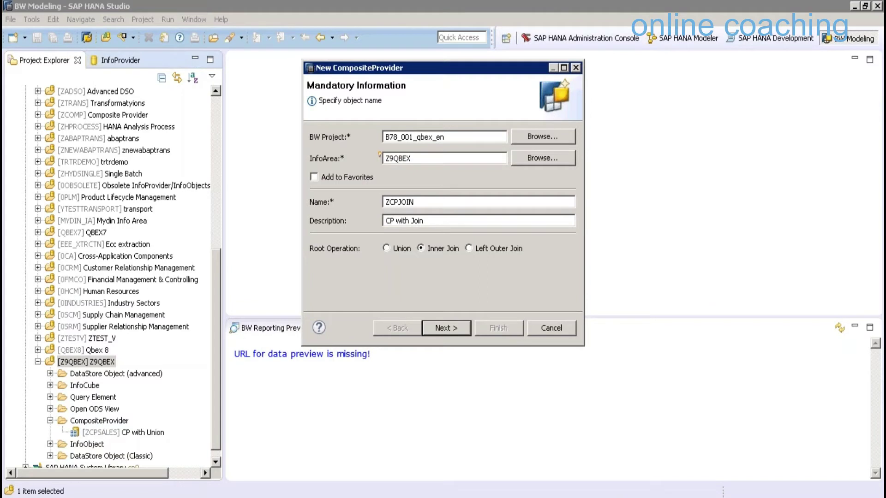
{"action": "key", "text": "Return"}
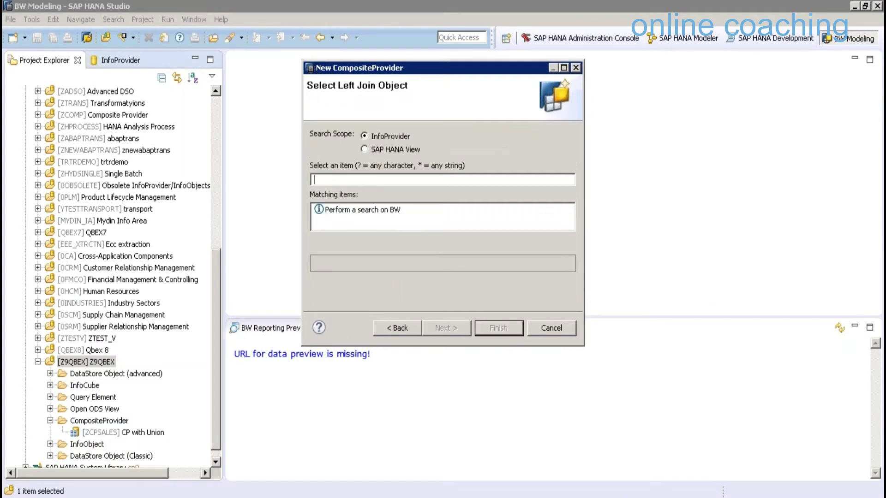
Search for SICSORD and pick SICSORD12 as the left join object
{"action": "type", "text": "s"}
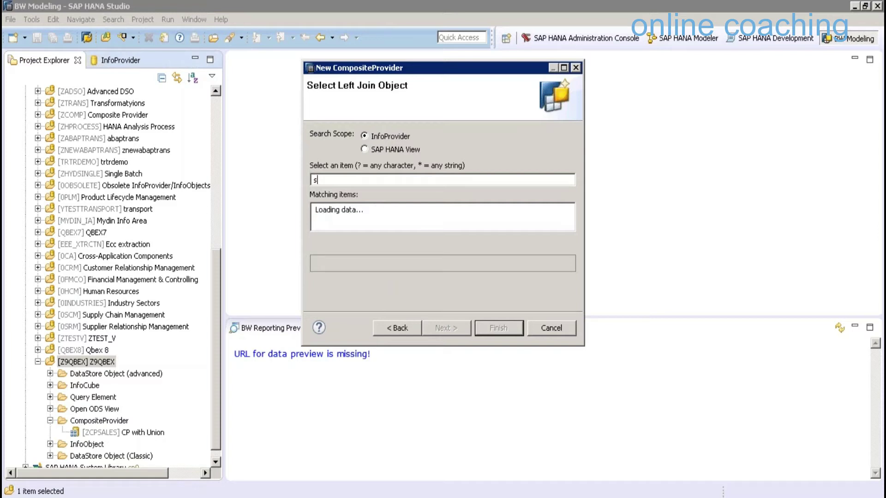
{"action": "left_click", "coordinate": [556, 224]}
{"action": "left_click", "coordinate": [301, 496]}
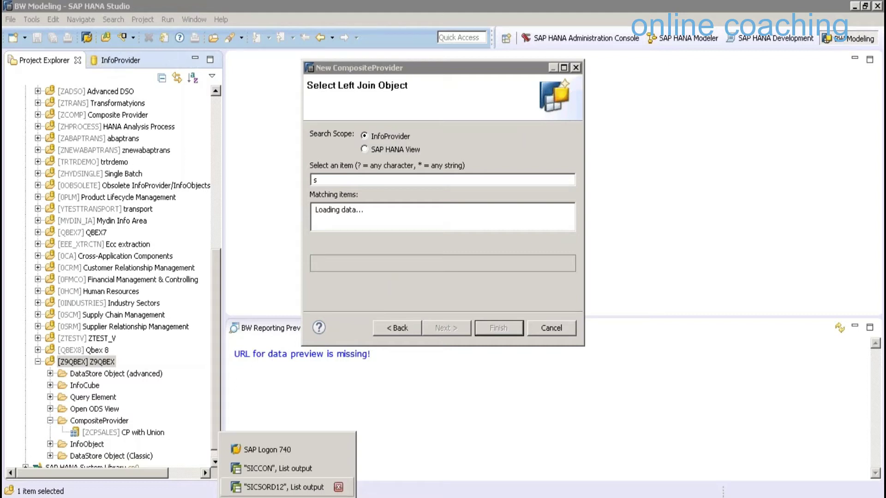
{"action": "key", "text": "Escape"}
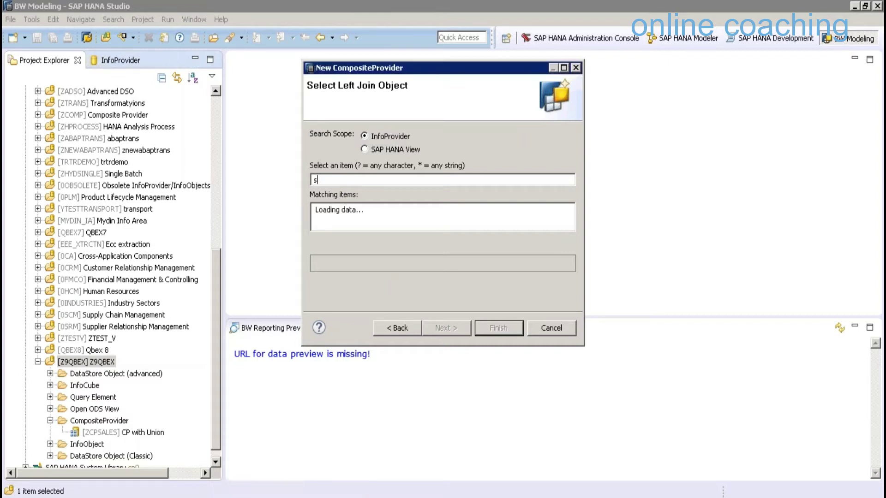
{"action": "key", "text": "BackSpace"}
{"action": "type", "text": "SIC"}
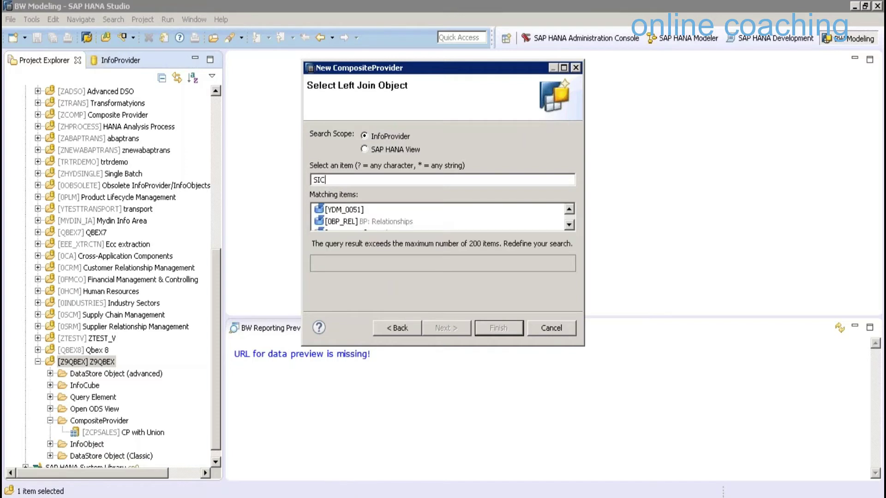
{"action": "type", "text": "S"}
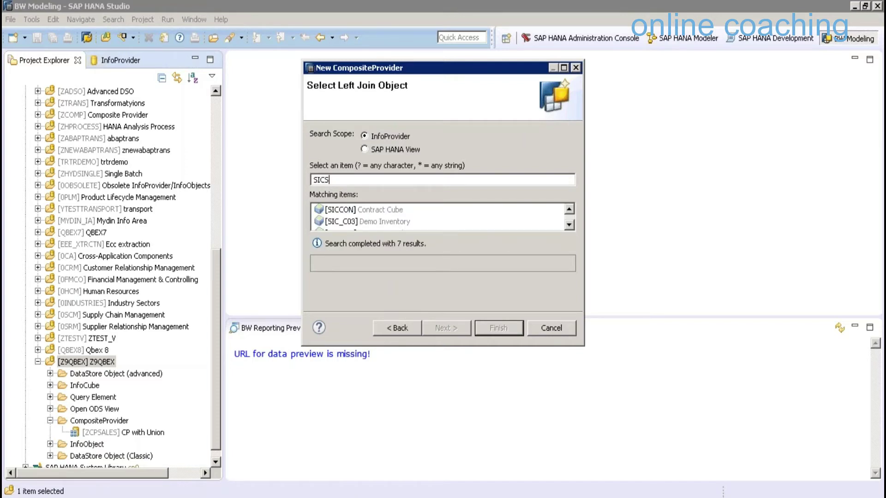
{"action": "type", "text": "ORD"}
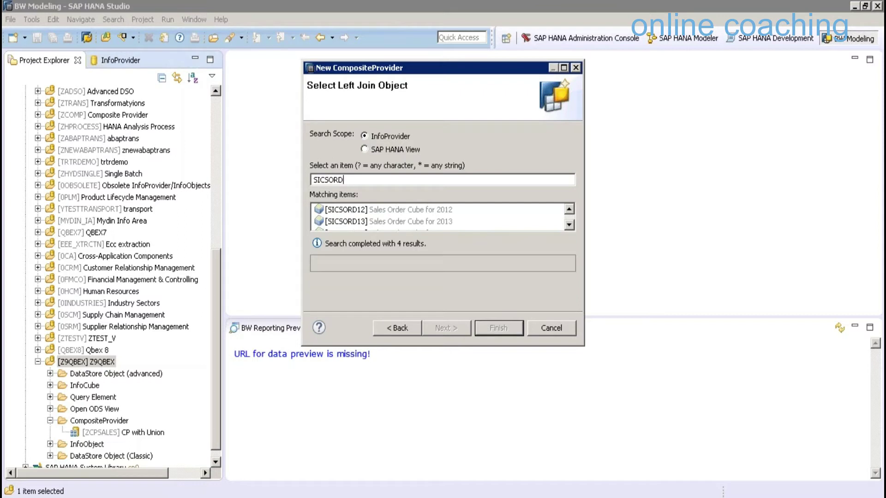
{"action": "left_click", "coordinate": [445, 328]}
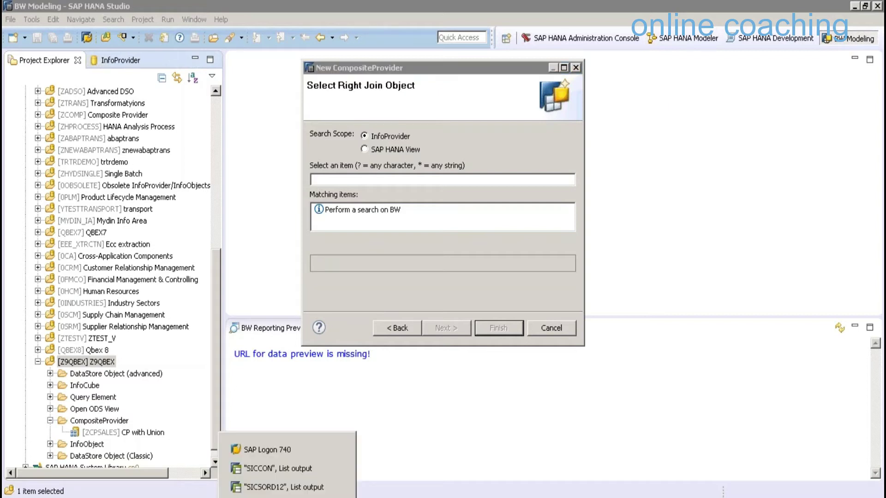
Add the SICCON Contract Cube as the right join object and finish creating ZCPJOIN
{"action": "key", "text": "Escape"}
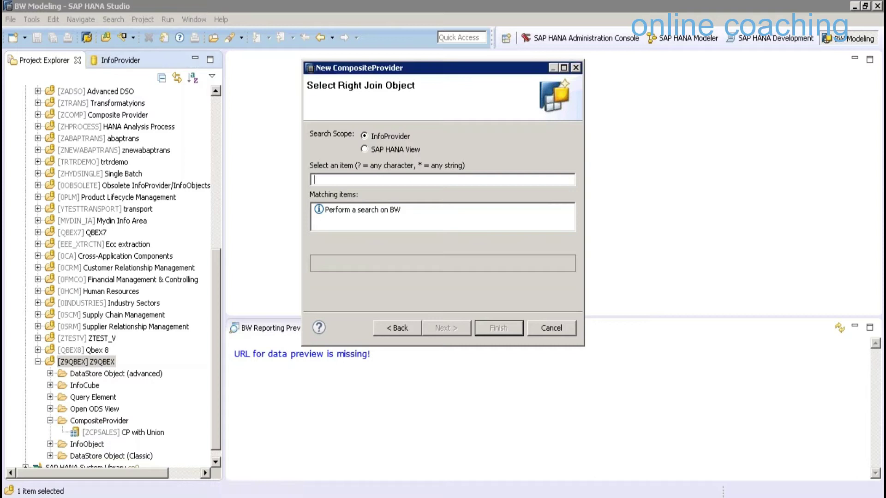
{"action": "type", "text": "SICCON"}
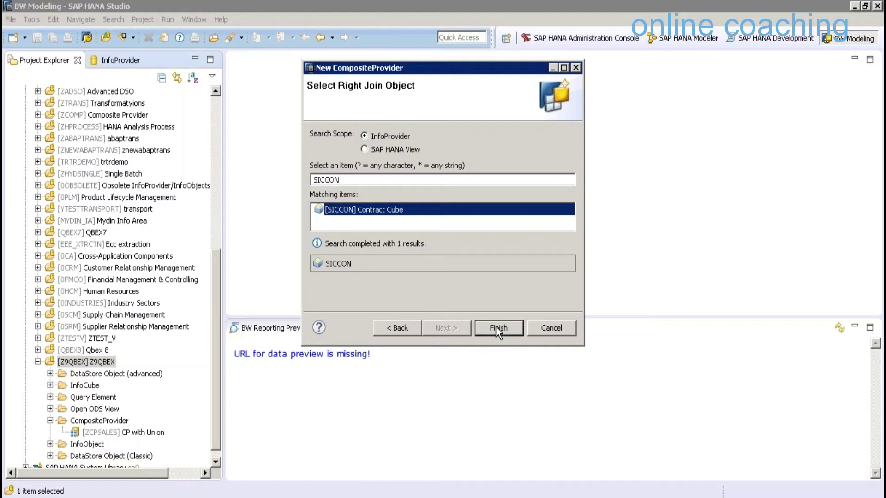
{"action": "left_click", "coordinate": [495, 327]}
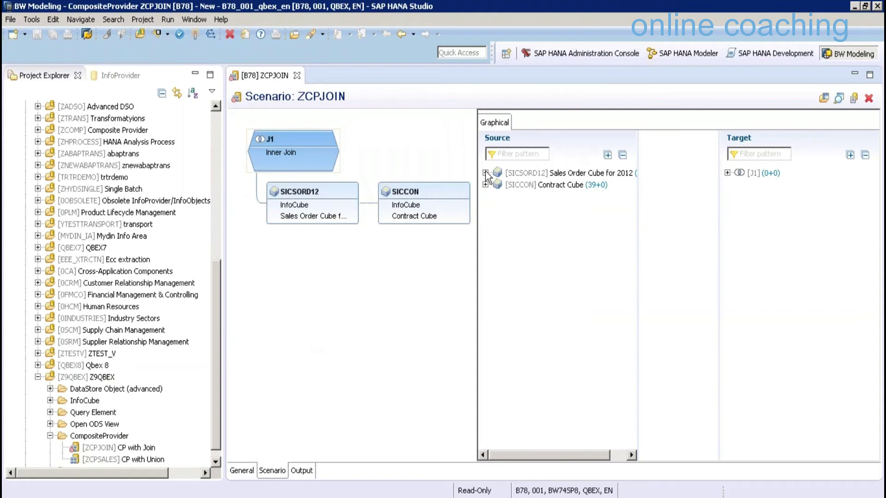
Join SICSORD12 and SICCON in J1 on Contract No (SCONTRACT = SCONTRACT)
{"action": "left_click", "coordinate": [728, 173]}
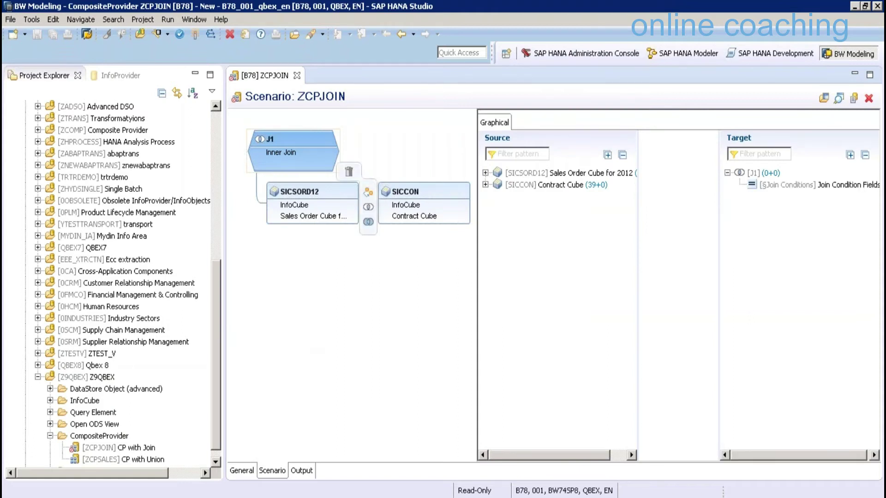
{"action": "left_click", "coordinate": [485, 173]}
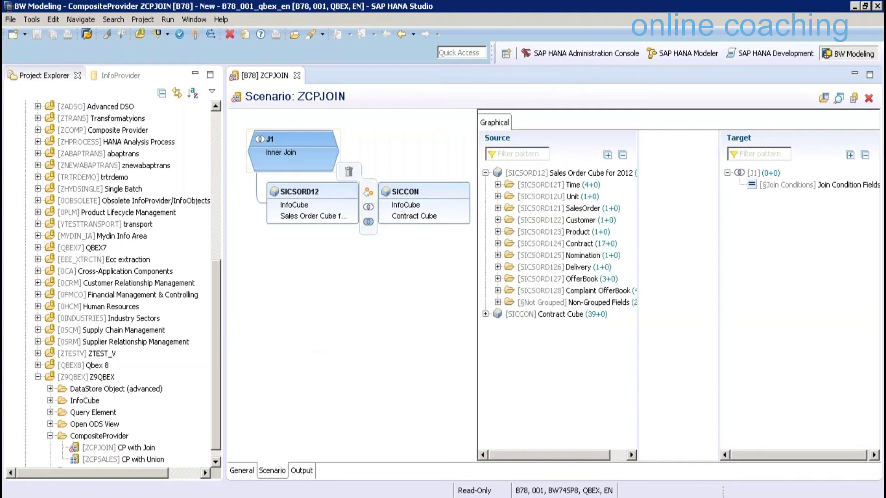
{"action": "left_click", "coordinate": [498, 244]}
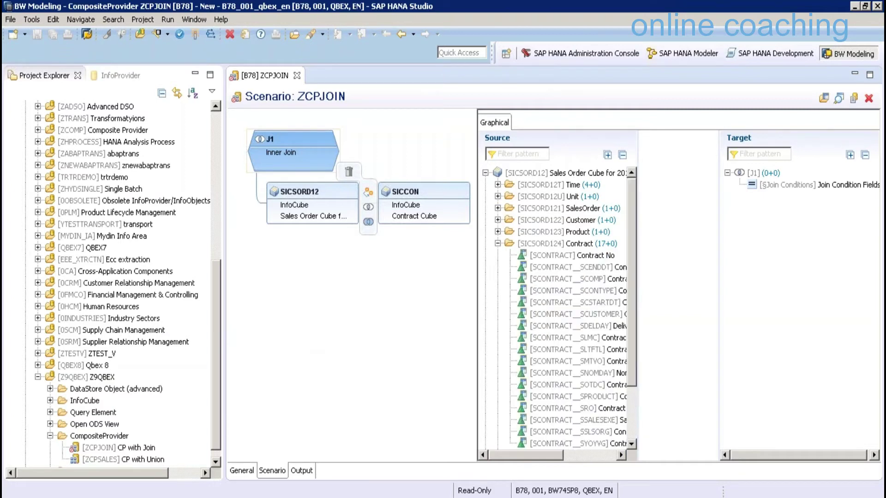
{"action": "left_click_drag", "start_coordinate": [572, 255], "coordinate": [784, 185]}
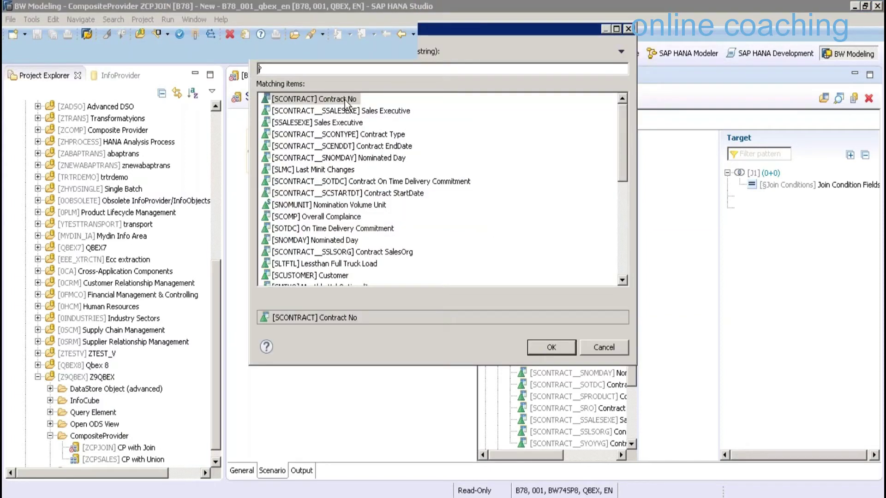
{"action": "double_click", "coordinate": [346, 99]}
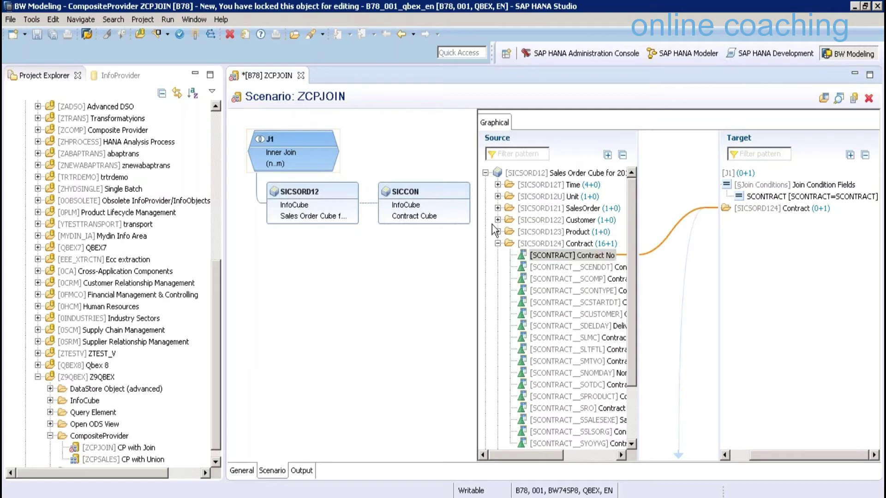
Add SICSORD12's SalesOrder No, Customer, Product and SalesOrder Qty to the target fields
{"action": "left_click", "coordinate": [498, 243]}
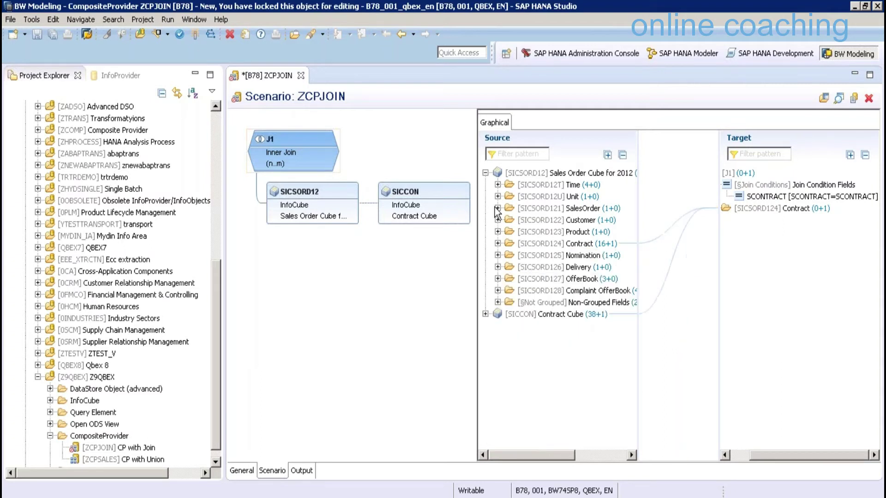
{"action": "left_click", "coordinate": [572, 221]}
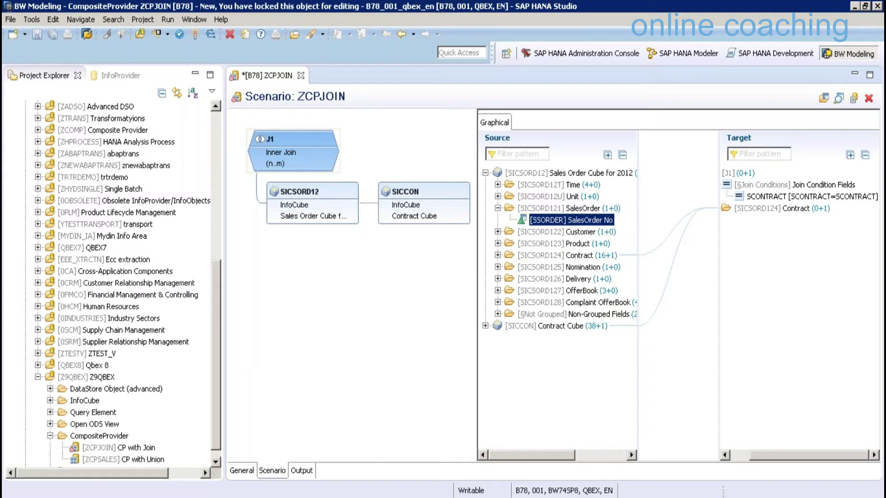
{"action": "left_click_drag", "start_coordinate": [572, 220], "coordinate": [784, 221]}
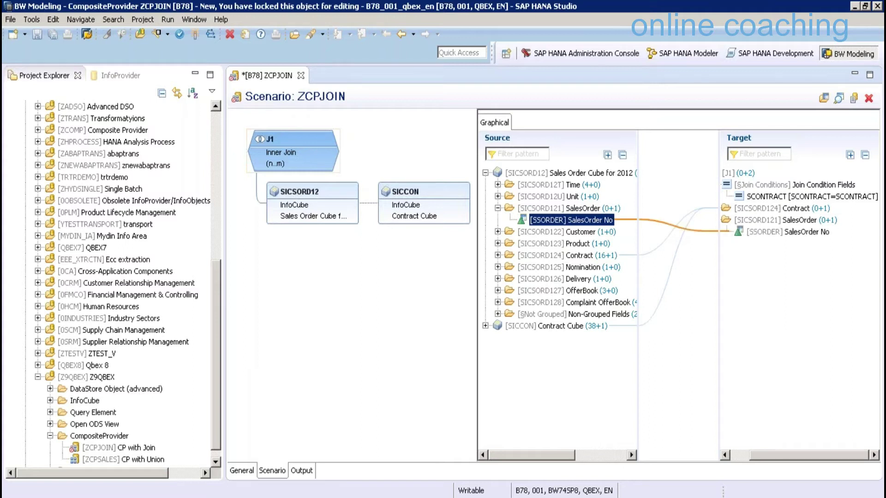
{"action": "left_click", "coordinate": [498, 232]}
{"action": "mouse_move", "coordinate": [567, 244]}
{"action": "left_mouse_down"}
{"action": "mouse_move", "coordinate": [734, 284]}
{"action": "mouse_move", "coordinate": [576, 255]}
{"action": "left_mouse_up"}
{"action": "left_click", "coordinate": [563, 267]}
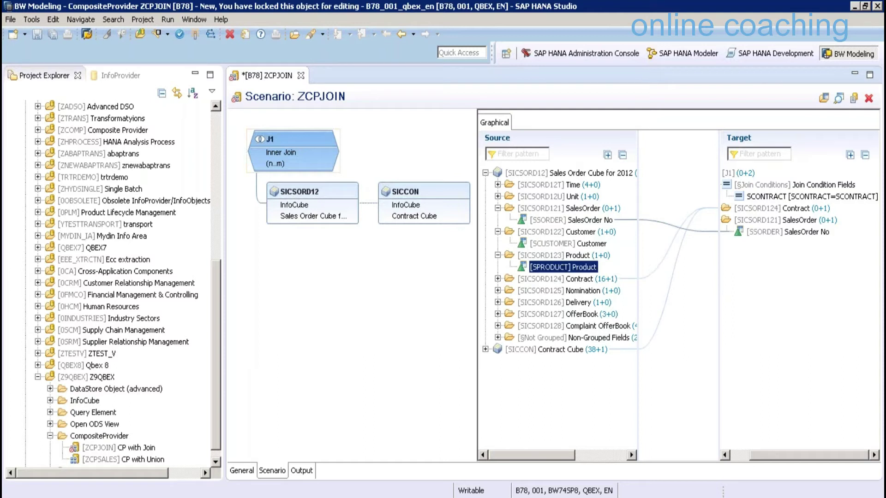
{"action": "left_click_drag", "start_coordinate": [563, 267], "coordinate": [762, 255]}
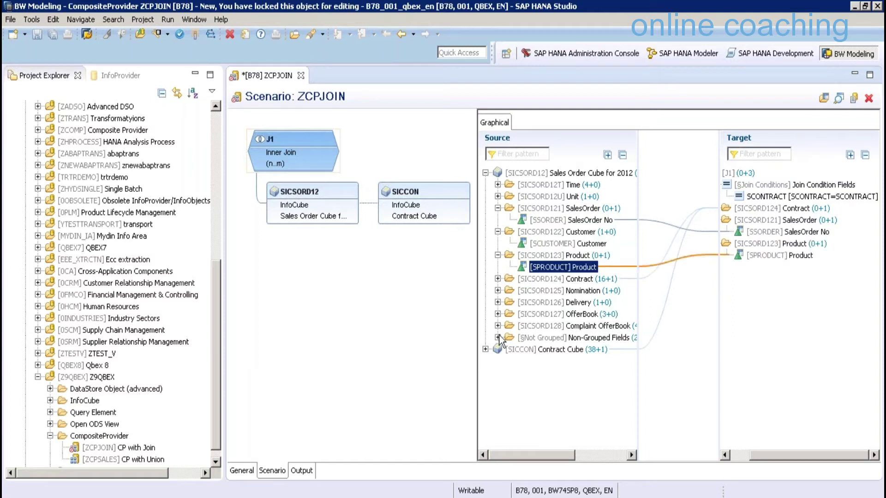
{"action": "left_click", "coordinate": [498, 338]}
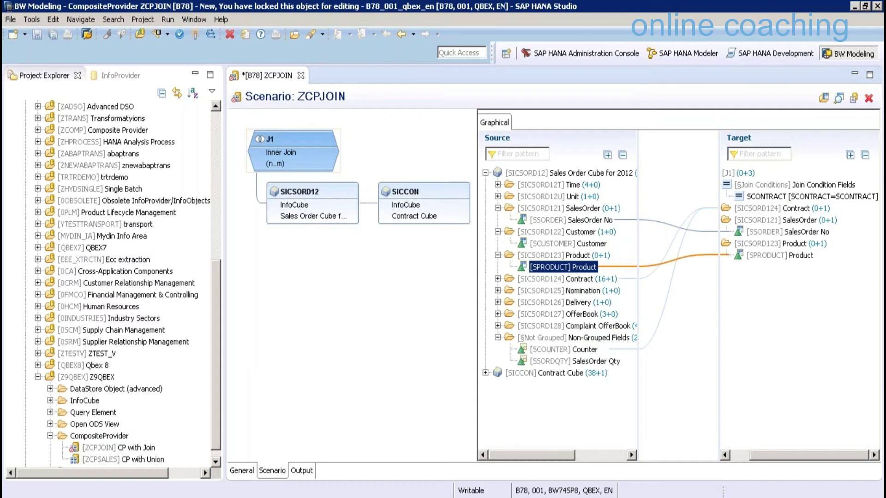
{"action": "left_click_drag", "start_coordinate": [574, 361], "coordinate": [775, 313]}
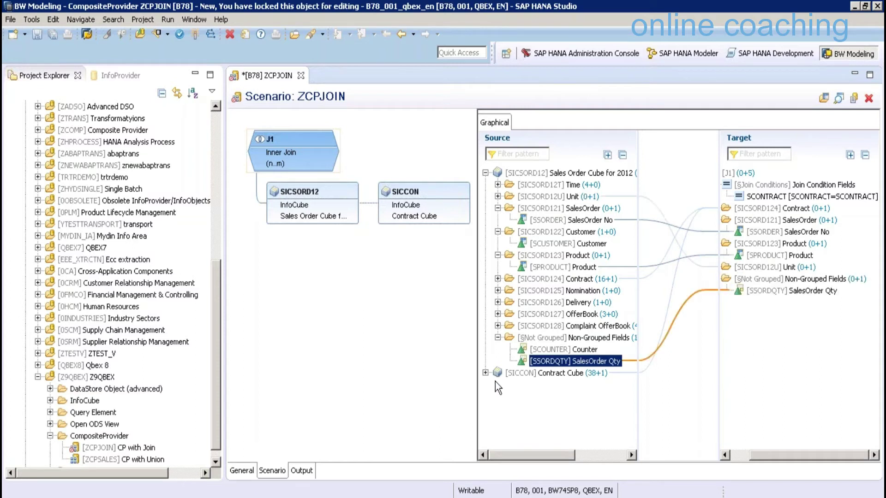
Add SICCON's Contract Type, End Date, Start Date and Contract Volume to the target fields
{"action": "left_click", "coordinate": [485, 372]}
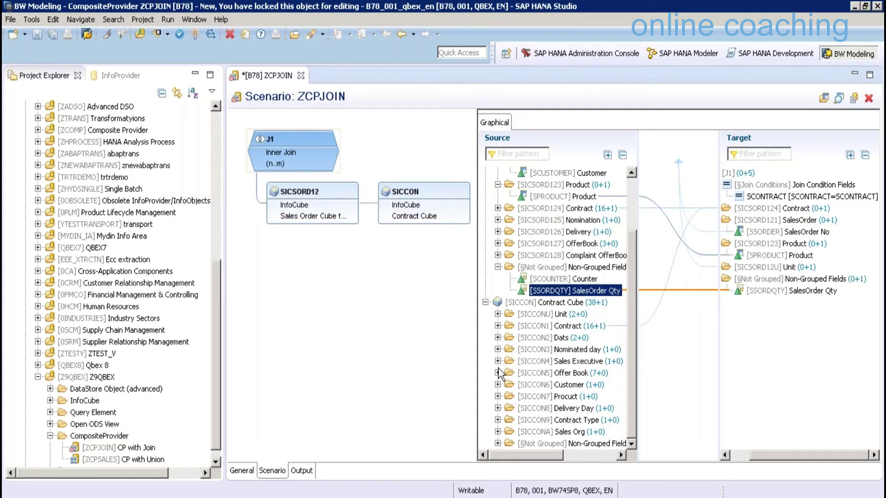
{"action": "left_click", "coordinate": [497, 420]}
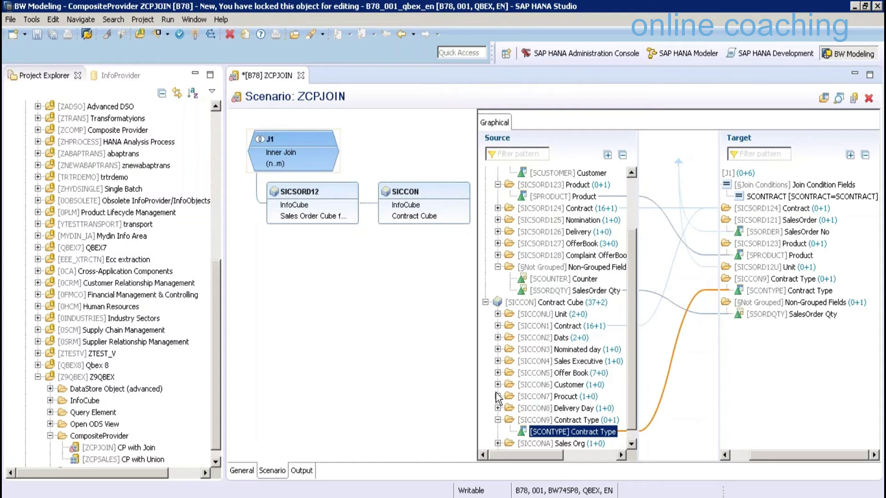
{"action": "left_click", "coordinate": [498, 350]}
{"action": "left_click", "coordinate": [498, 338]}
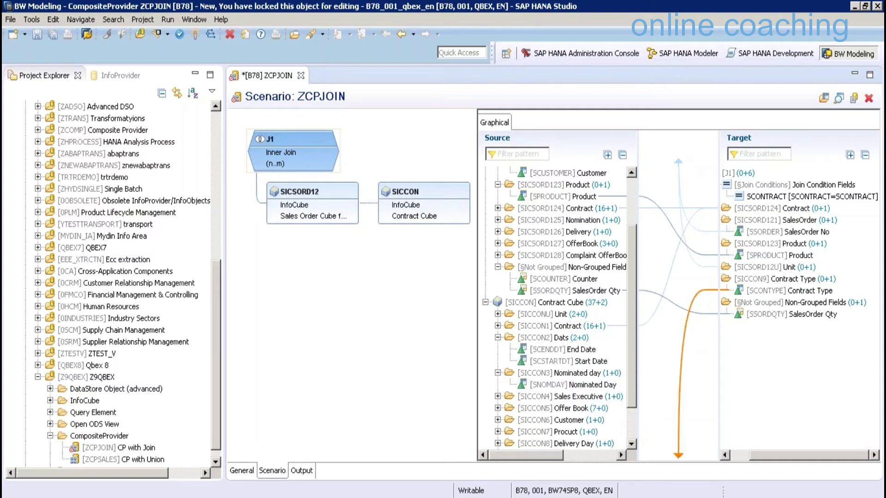
{"action": "left_click_drag", "start_coordinate": [563, 349], "coordinate": [775, 372]}
{"action": "left_click", "coordinate": [567, 361]}
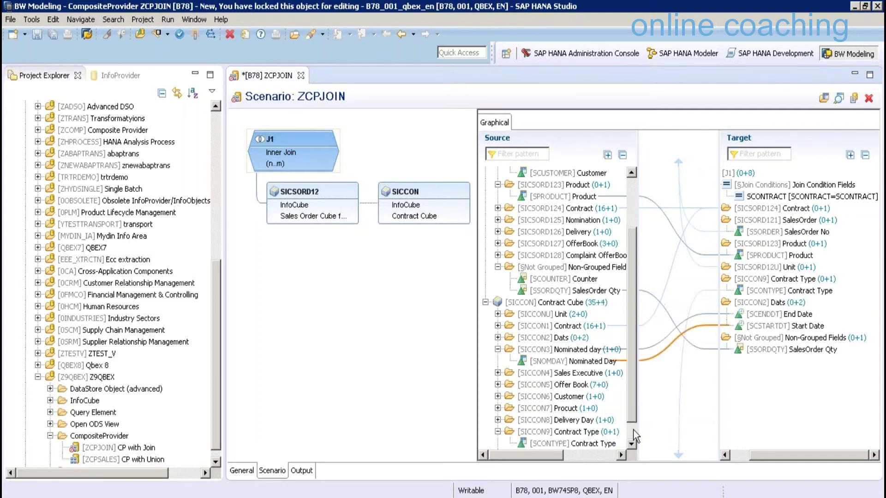
{"action": "scroll", "coordinate": [549, 440], "scroll_direction": "down", "scroll_amount": 1}
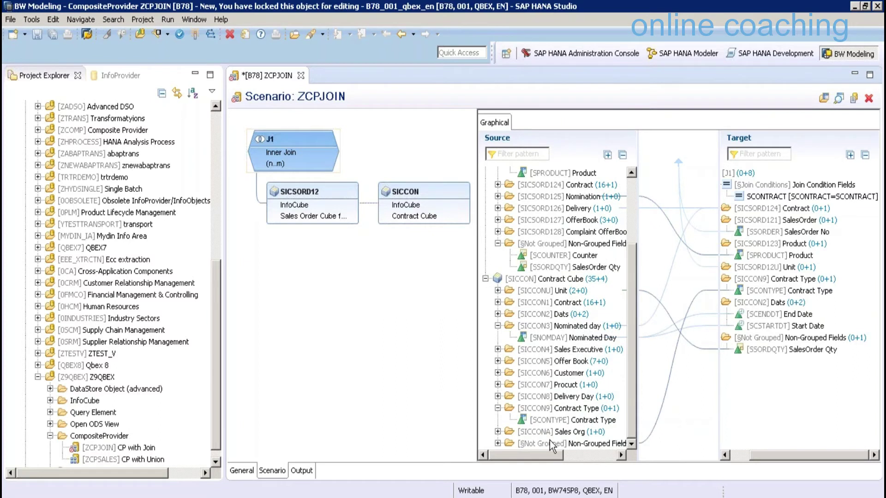
{"action": "double_click", "coordinate": [549, 440]}
{"action": "left_click_drag", "start_coordinate": [572, 408], "coordinate": [766, 406]}
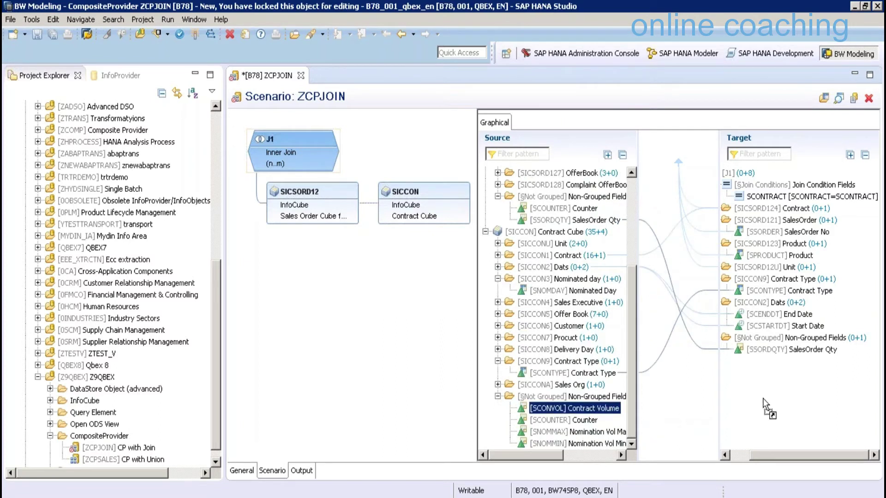
{"action": "left_click_drag", "start_coordinate": [763, 406], "coordinate": [763, 406]}
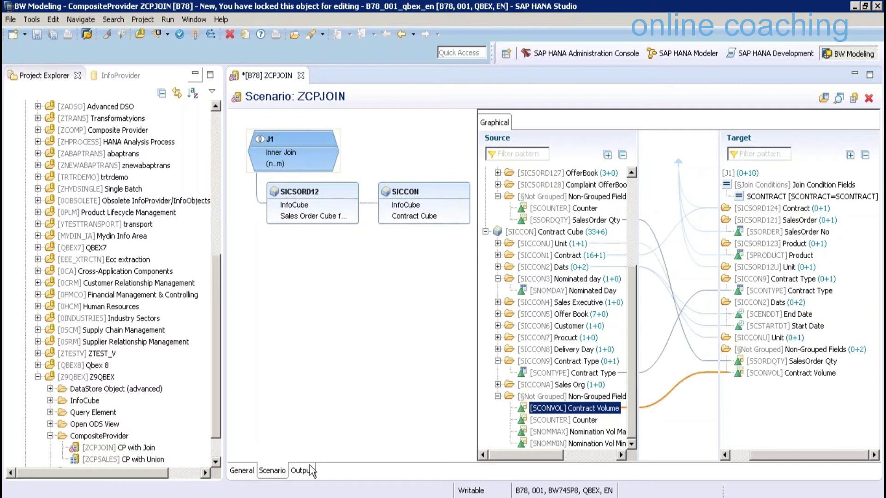
{"action": "left_click", "coordinate": [302, 470]}
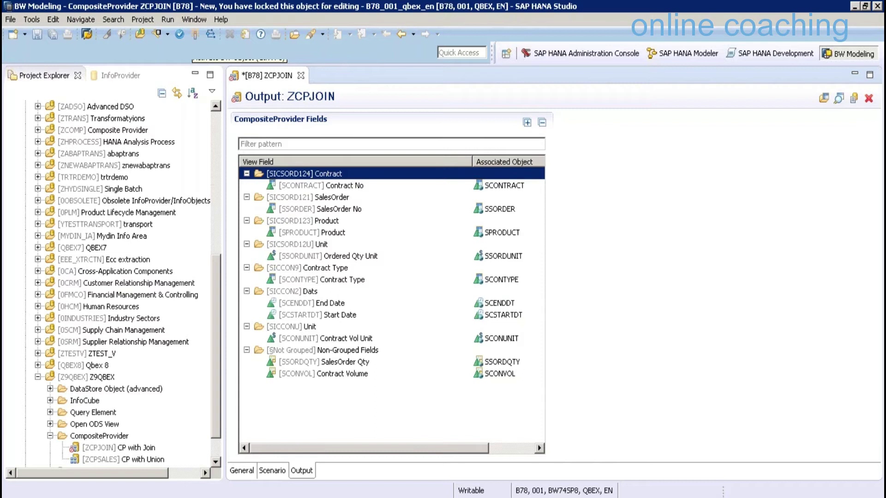
Save ZCPJOIN with Ctrl+S and activate it with Ctrl+F3
{"action": "key", "text": "Down"}
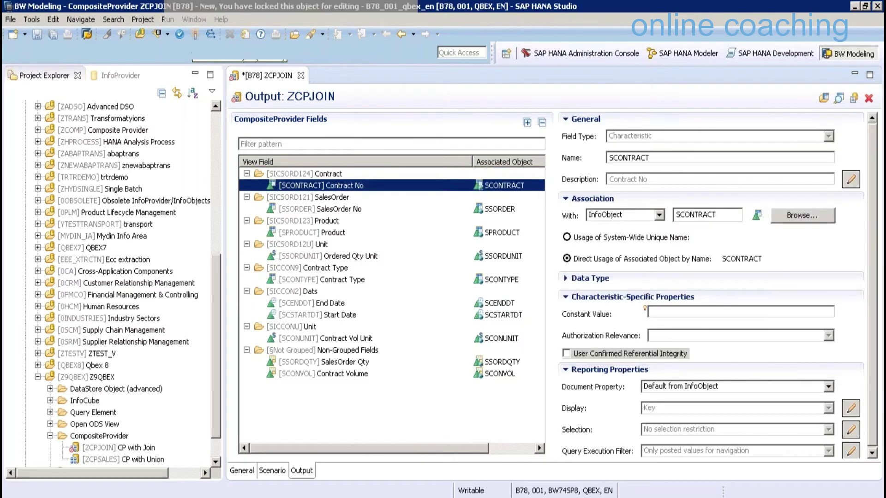
{"action": "key", "text": "ctrl+s"}
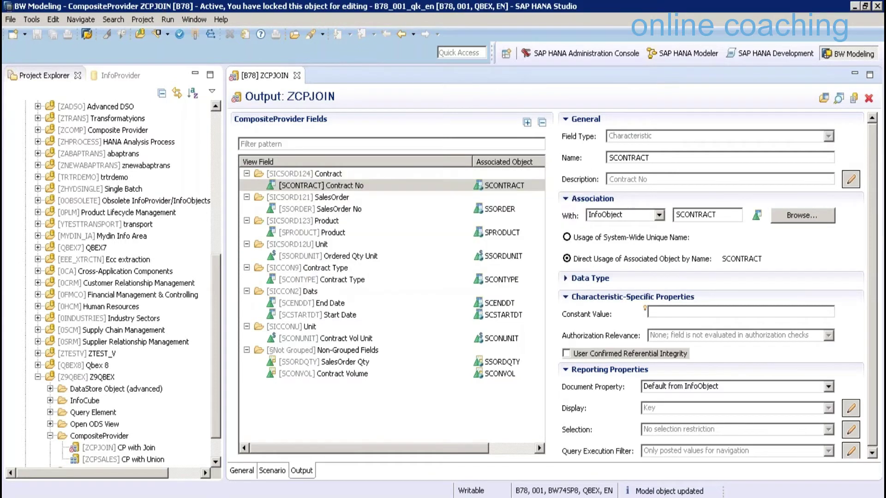
{"action": "key", "text": "ctrl+F3"}
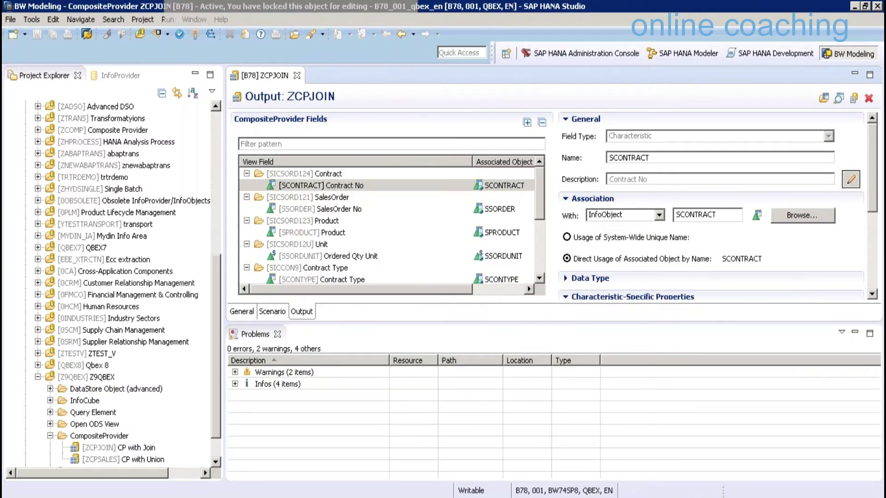
In the SICCON list window, run /ORSA1 to reach the Data Warehousing Workbench Modeling screen
{"action": "left_click", "coordinate": [295, 496]}
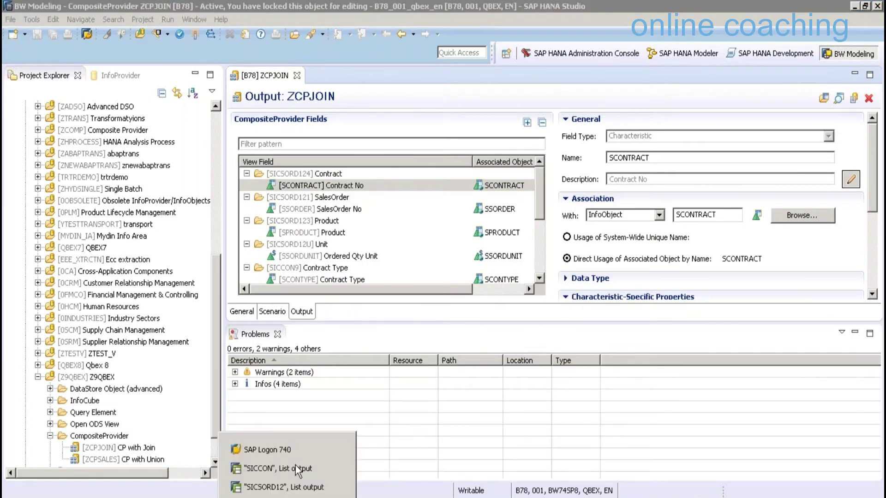
{"action": "left_click", "coordinate": [296, 468]}
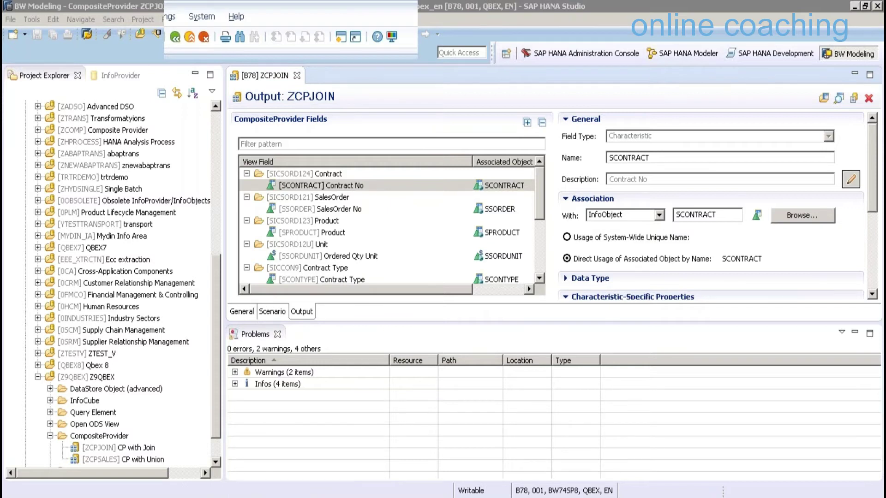
{"action": "type", "text": "/ORSA1"}
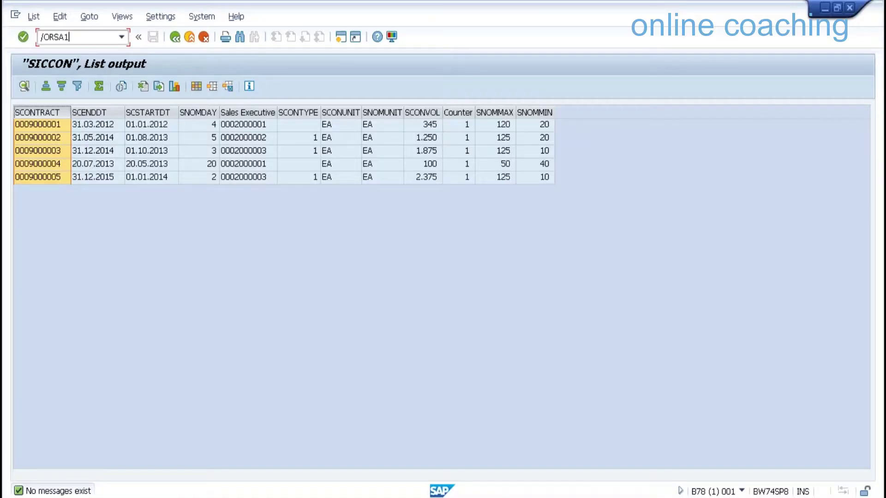
{"action": "key", "text": "Return"}
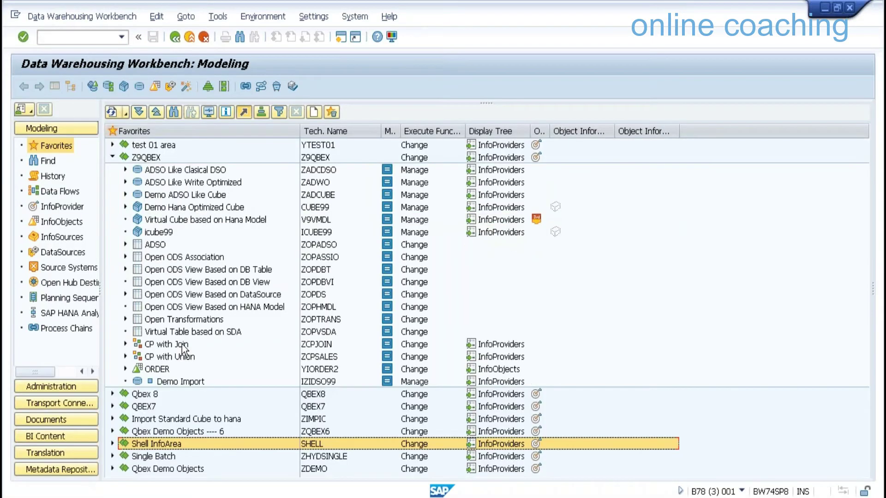
{"action": "left_click", "coordinate": [182, 344]}
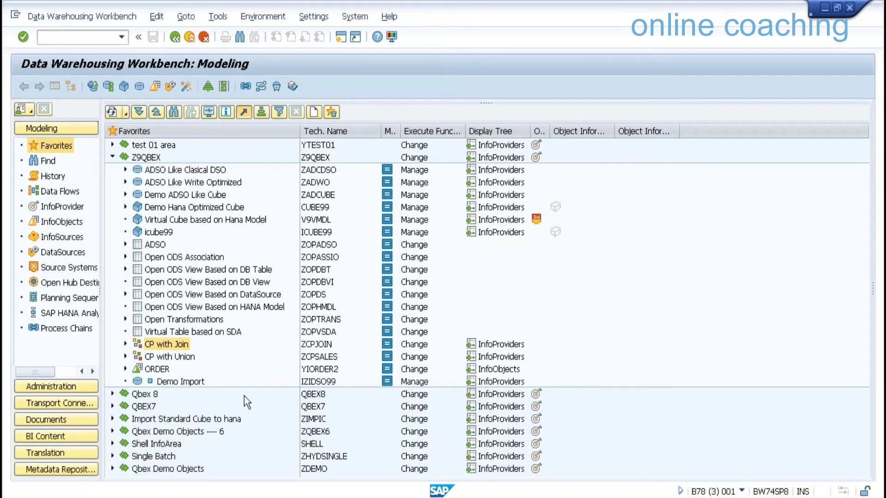
{"action": "right_click", "coordinate": [183, 345]}
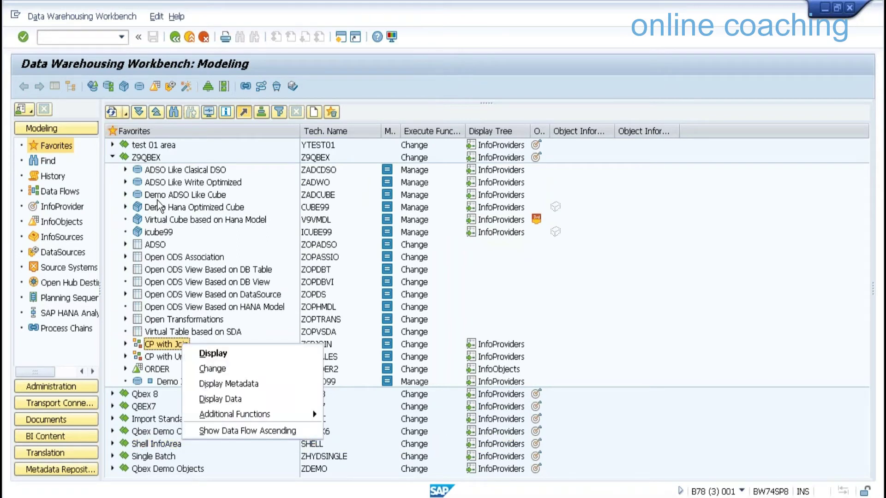
{"action": "left_click", "coordinate": [220, 399]}
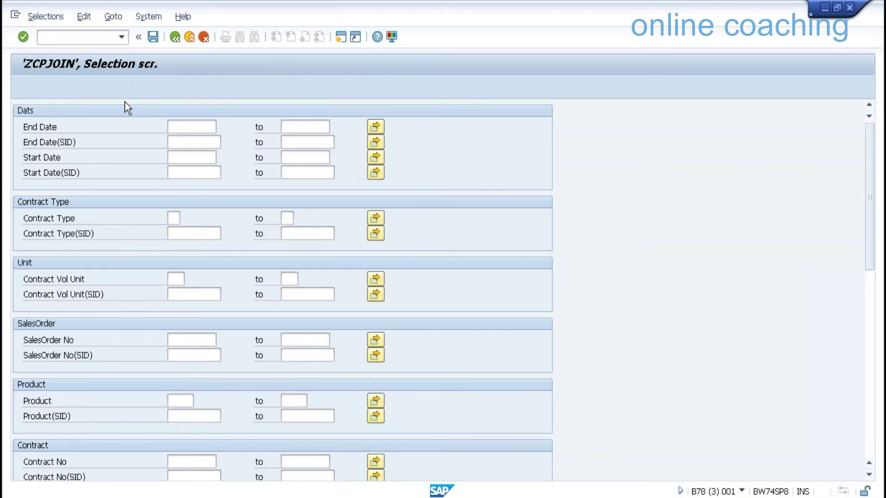
{"action": "left_click", "coordinate": [24, 87]}
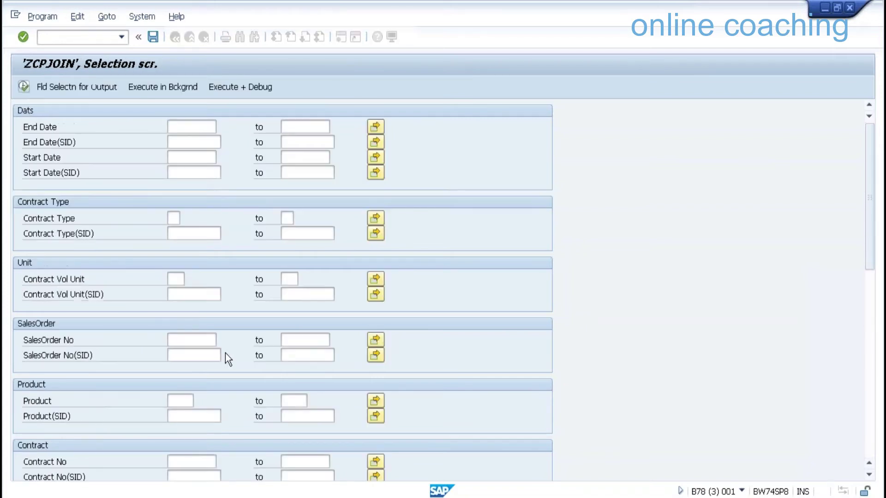
{"action": "key", "text": "F8"}
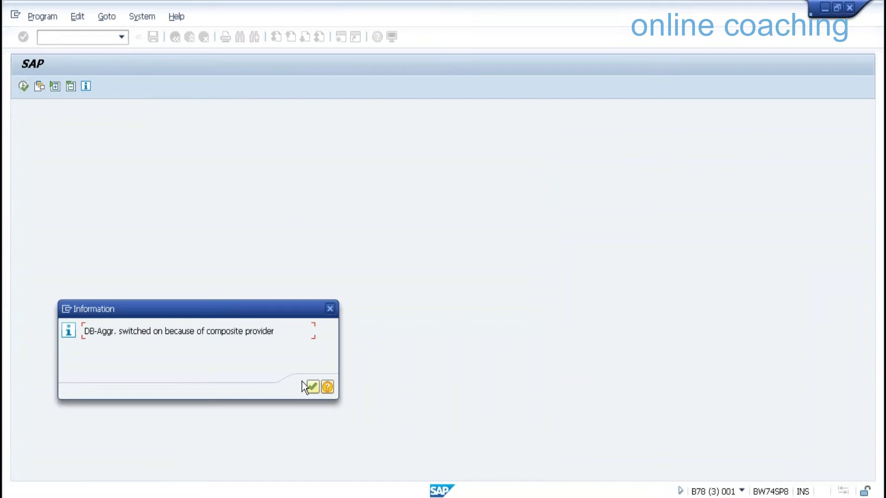
{"action": "left_click", "coordinate": [303, 383]}
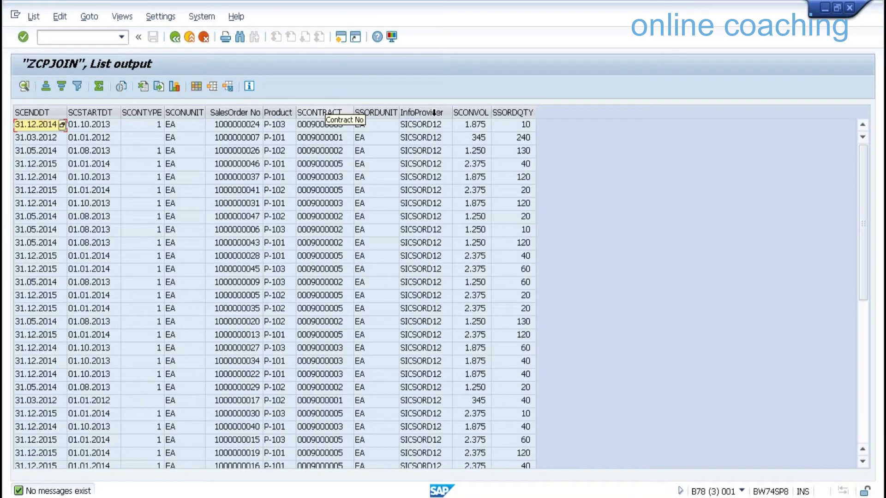
{"action": "left_click_drag", "start_coordinate": [319, 112], "coordinate": [512, 112]}
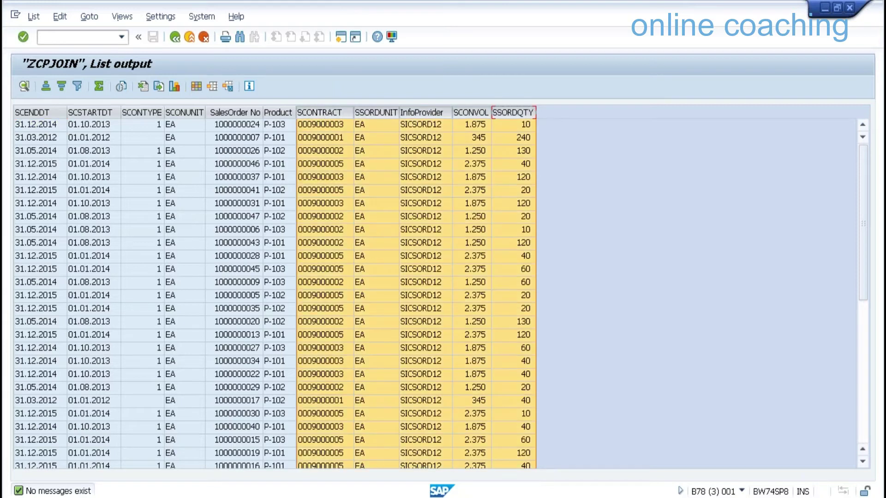
{"action": "left_click", "coordinate": [33, 112], "text": "shift"}
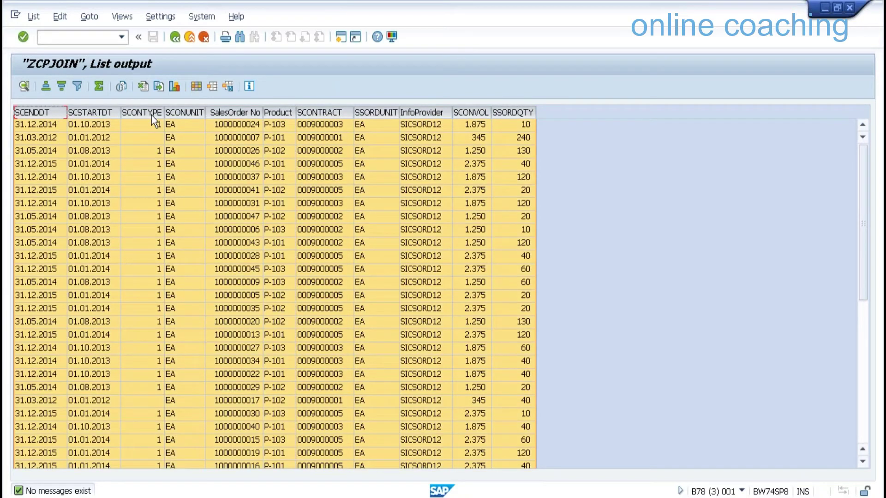
{"action": "left_click", "coordinate": [635, 161]}
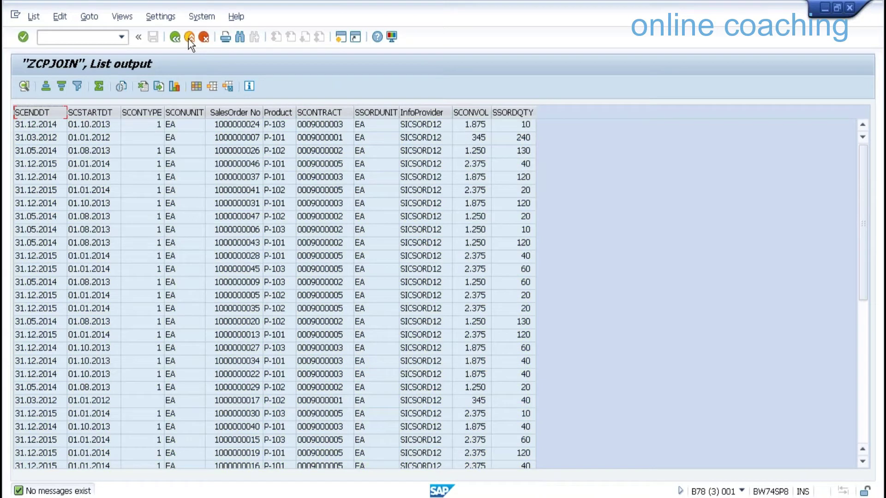
{"action": "left_click", "coordinate": [189, 37]}
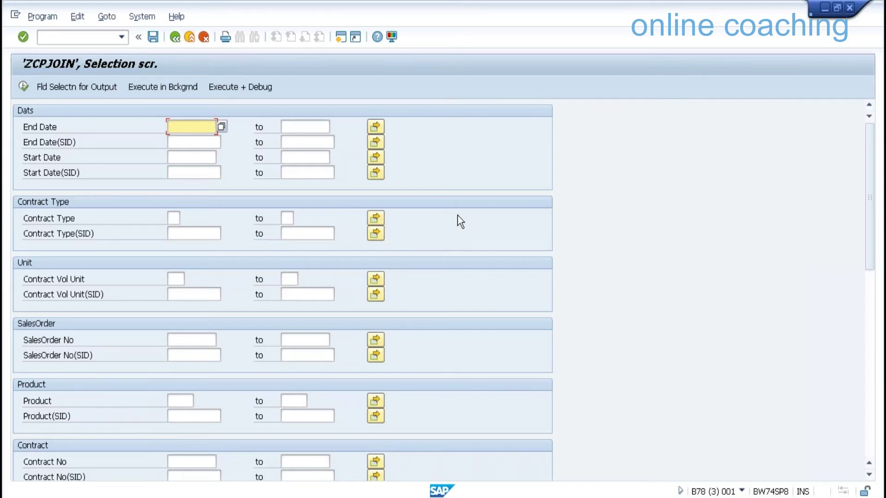
{"action": "left_click", "coordinate": [177, 39]}
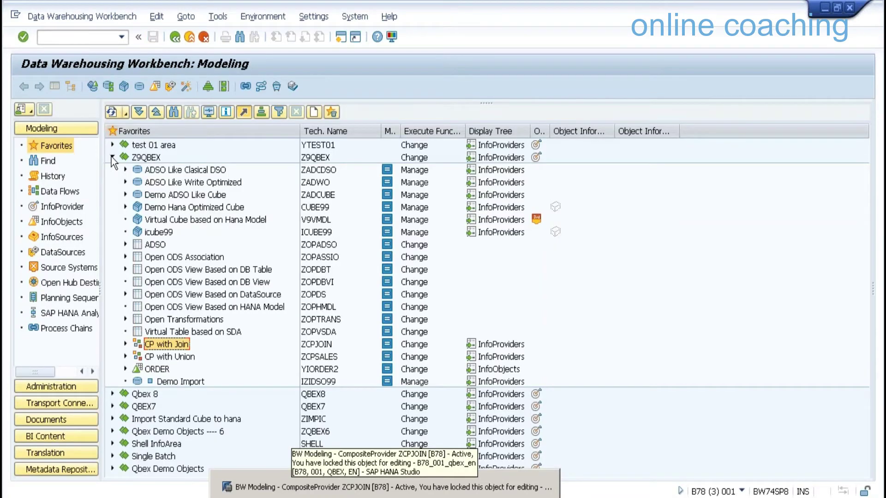
Minimize HANA Studio and select SICCON under Shell InfoArea > Data Mart Layer InfoCube
{"action": "left_click", "coordinate": [112, 157]}
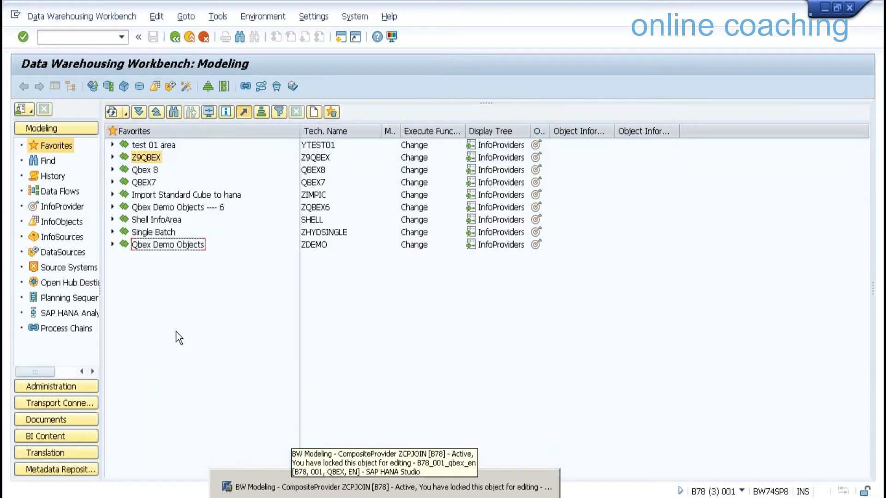
{"action": "left_click", "coordinate": [551, 482]}
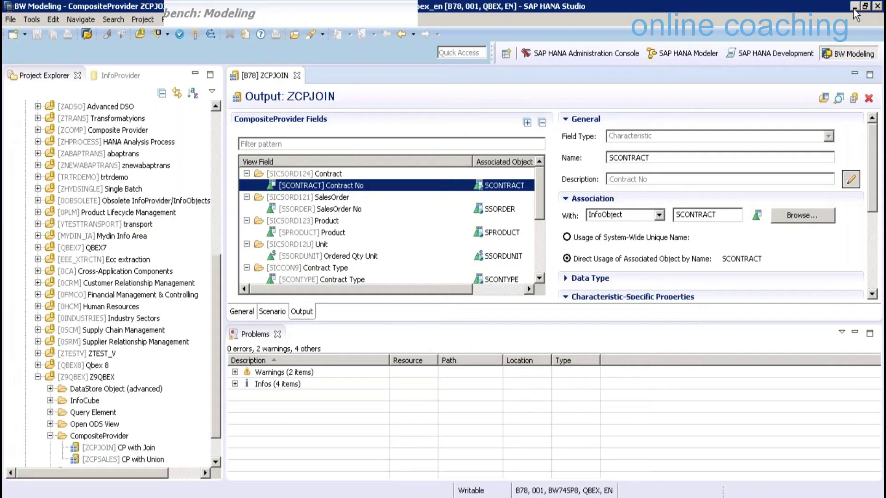
{"action": "left_click", "coordinate": [854, 6]}
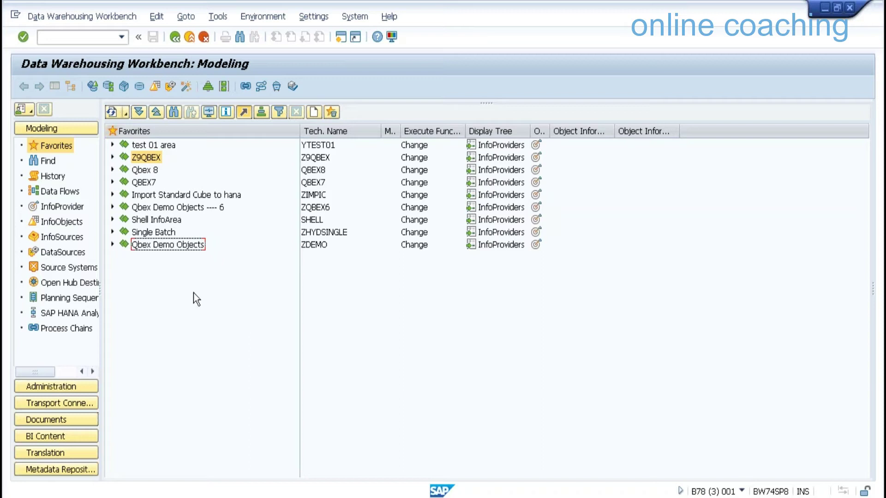
{"action": "left_click", "coordinate": [112, 220]}
{"action": "left_click", "coordinate": [125, 244]}
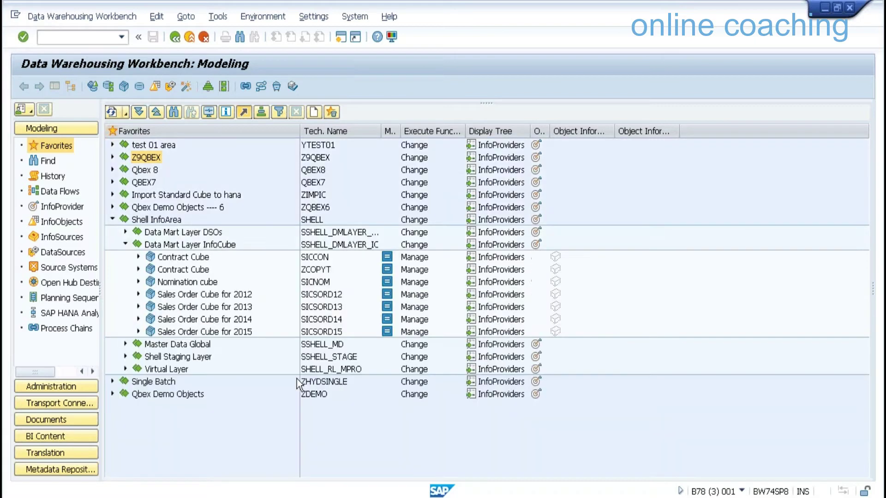
{"action": "left_click", "coordinate": [323, 258]}
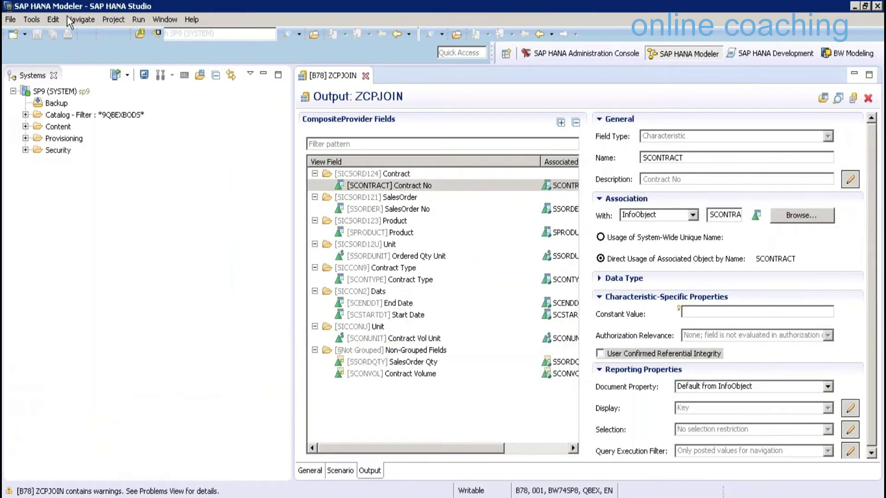
Start a File > Import of SAP HANA Content > SAP NetWeaver BW Models
{"action": "left_click", "coordinate": [18, 19]}
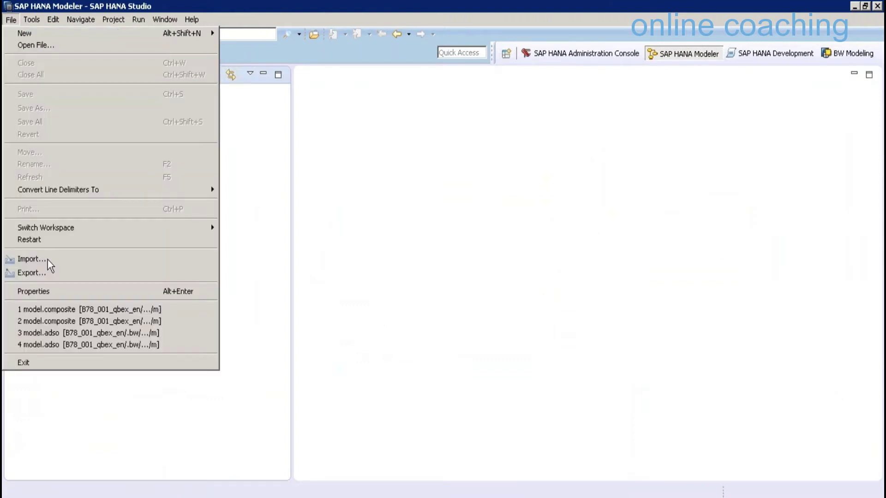
{"action": "left_click", "coordinate": [32, 259]}
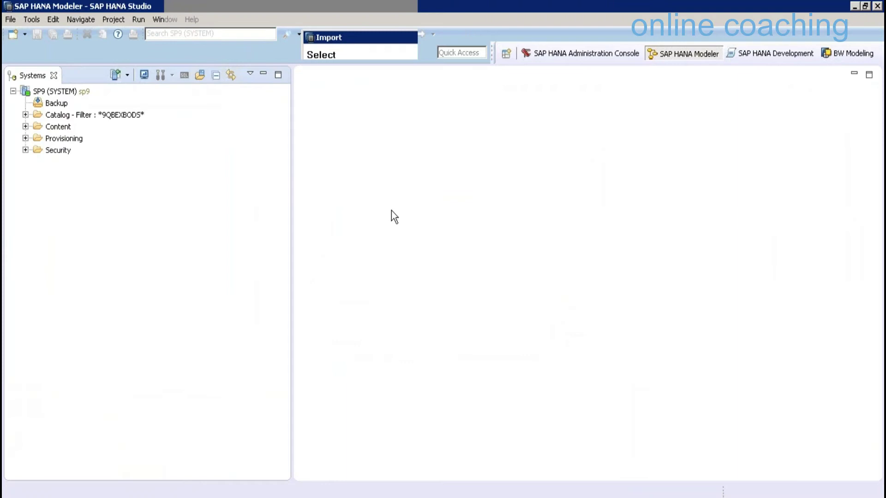
{"action": "left_click", "coordinate": [322, 222]}
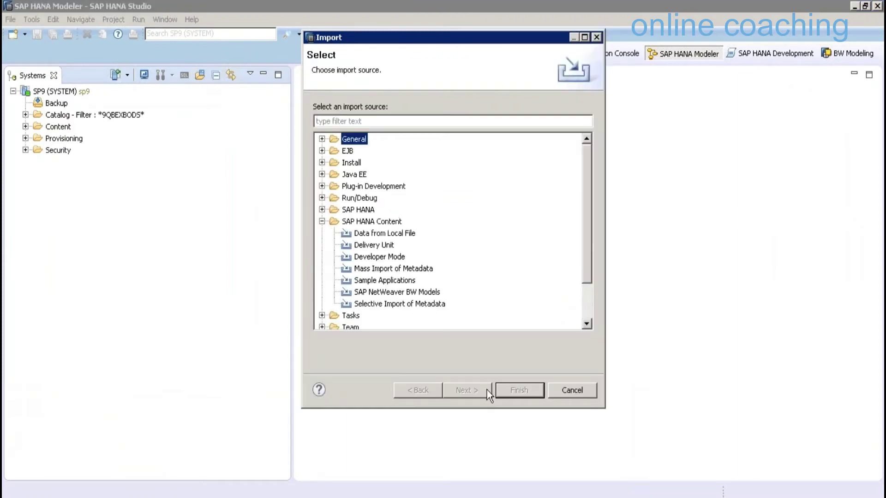
{"action": "left_click", "coordinate": [397, 292]}
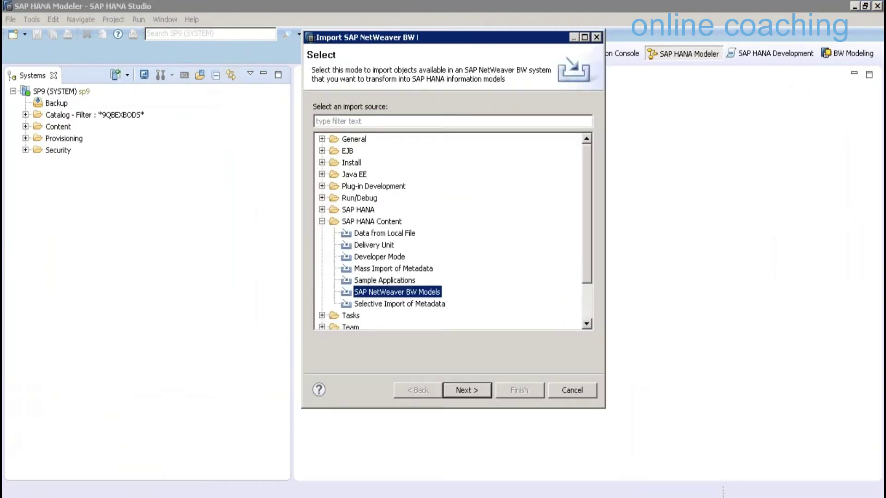
{"action": "key", "text": "Return"}
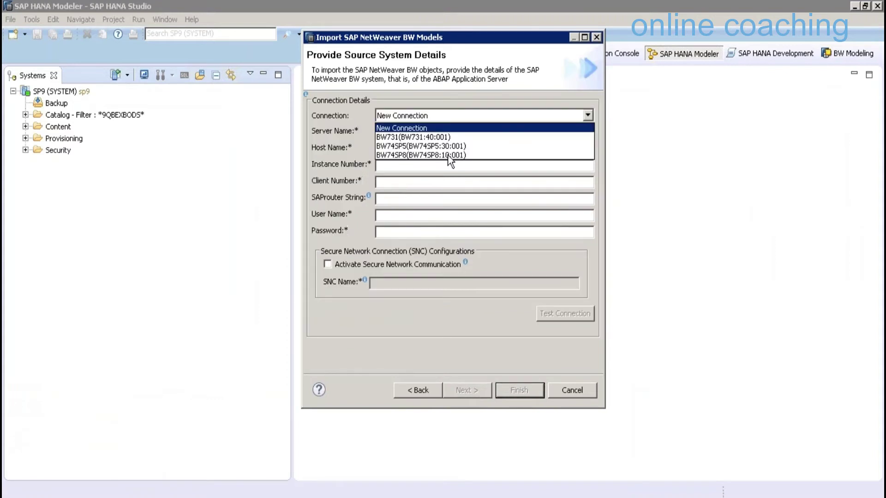
Connect to source BW74SP8 with the BW user and password, and choose target system SP9
{"action": "left_click", "coordinate": [450, 155]}
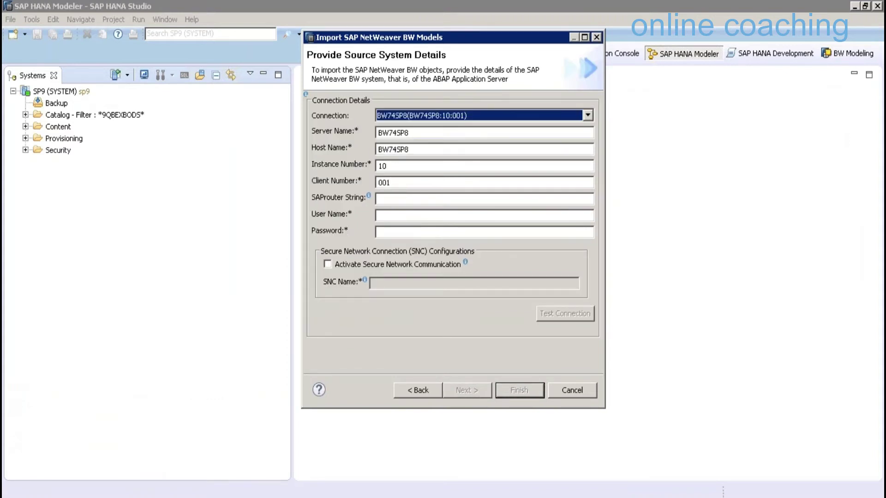
{"action": "left_click", "coordinate": [379, 216]}
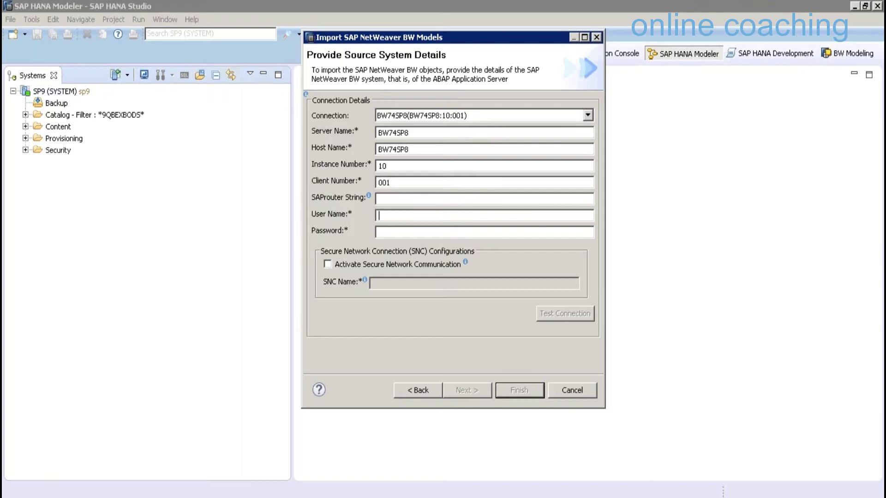
{"action": "type", "text": "QBEX"}
{"action": "key", "text": "Tab"}
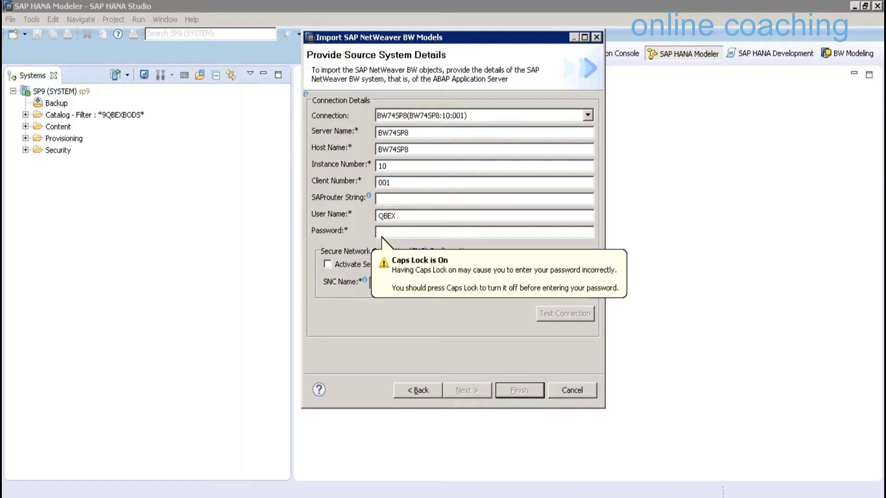
{"action": "type", "text": "••"}
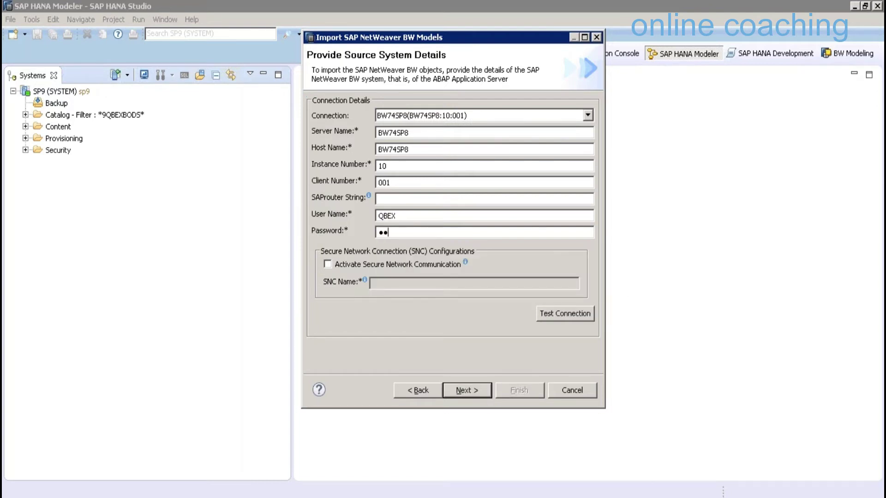
{"action": "type", "text": "••••••••"}
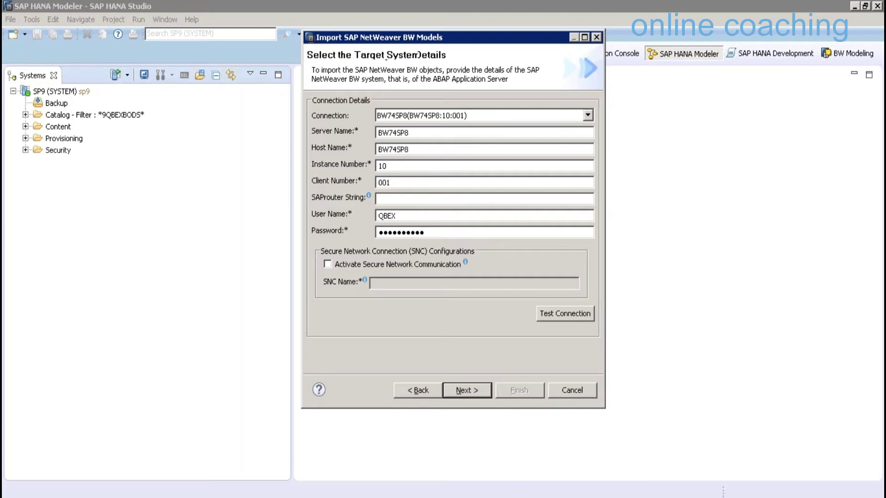
{"action": "key", "text": "Return"}
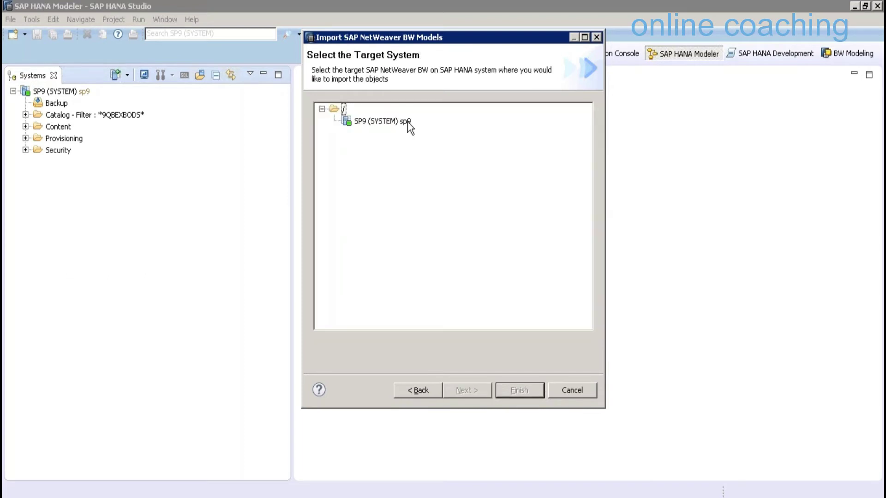
{"action": "double_click", "coordinate": [407, 121]}
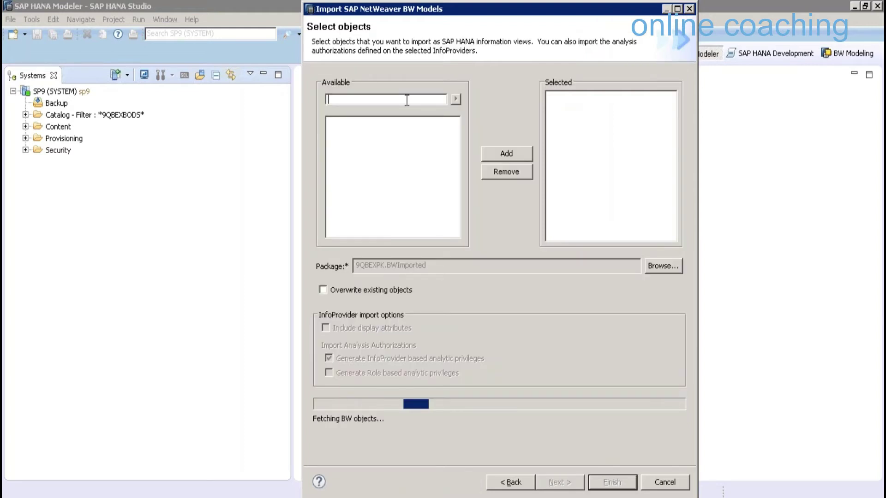
Filter the available objects for SICCON, add it to the import list, and keep the default package
{"action": "type", "text": "SI"}
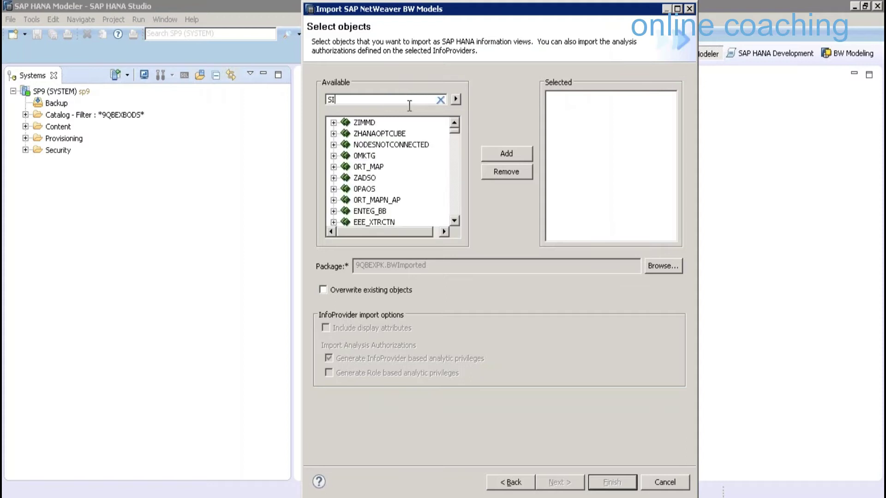
{"action": "type", "text": "CCON"}
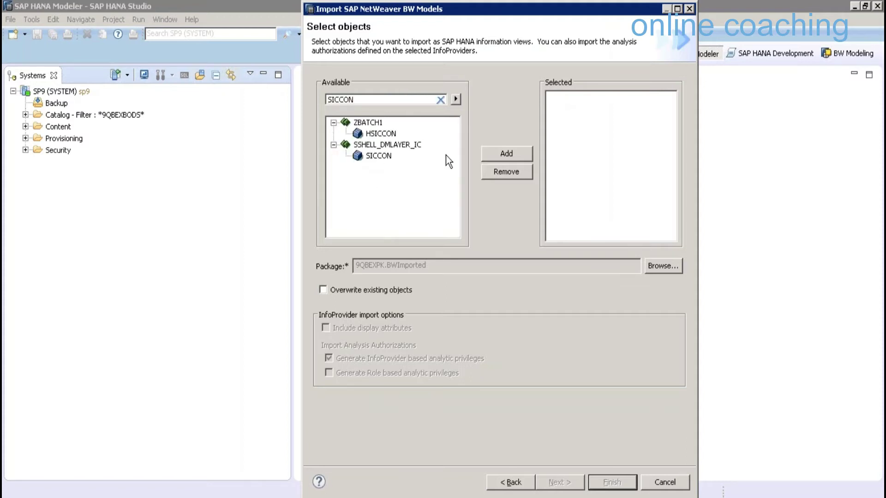
{"action": "left_click", "coordinate": [445, 156]}
{"action": "left_click", "coordinate": [530, 156]}
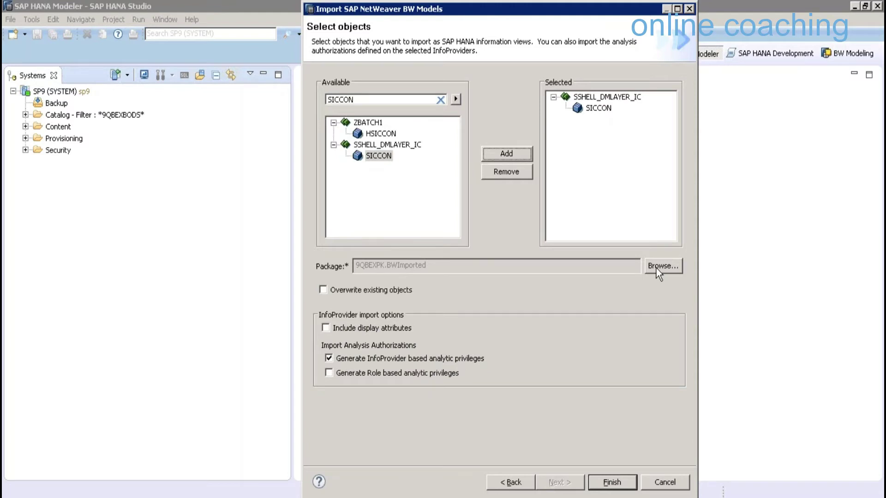
{"action": "left_click", "coordinate": [657, 270]}
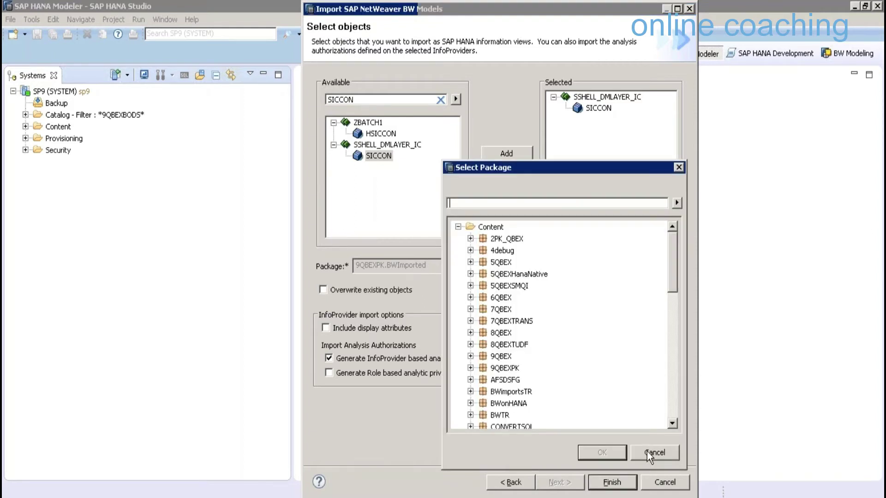
{"action": "left_click", "coordinate": [647, 452]}
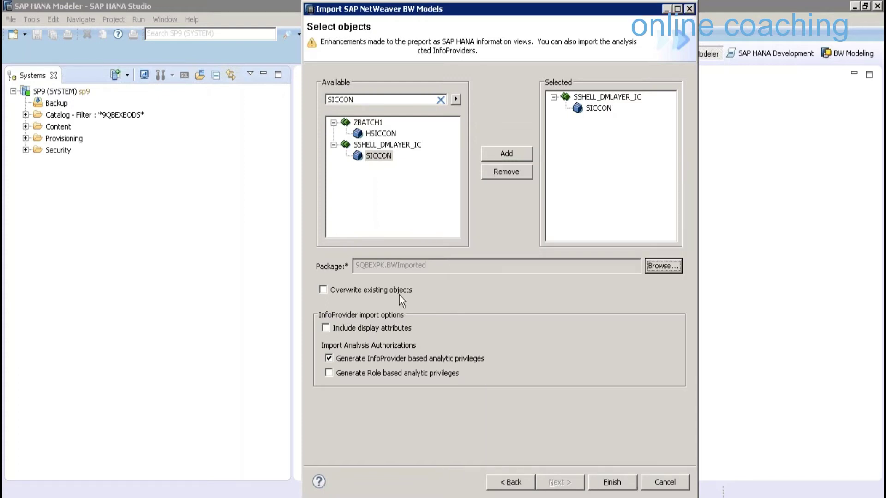
Run the SICCON import with Overwrite existing objects enabled, then expand Content in the Systems view
{"action": "left_click", "coordinate": [399, 295]}
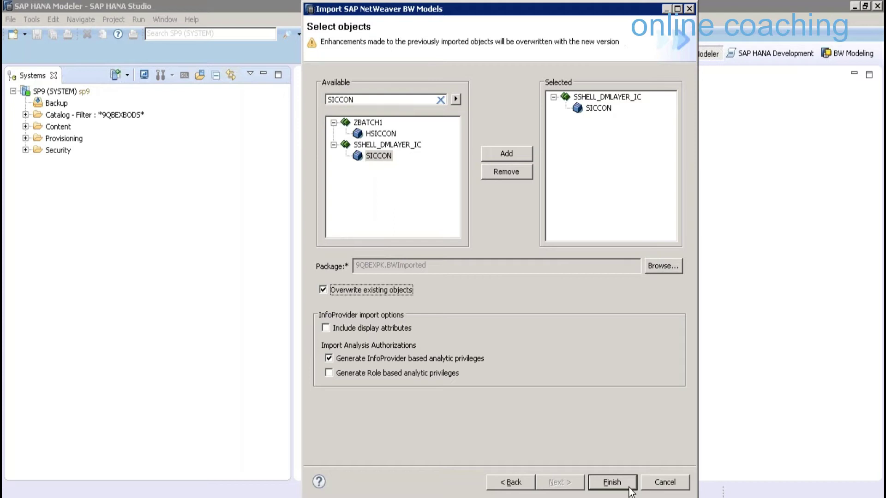
{"action": "left_click", "coordinate": [628, 486]}
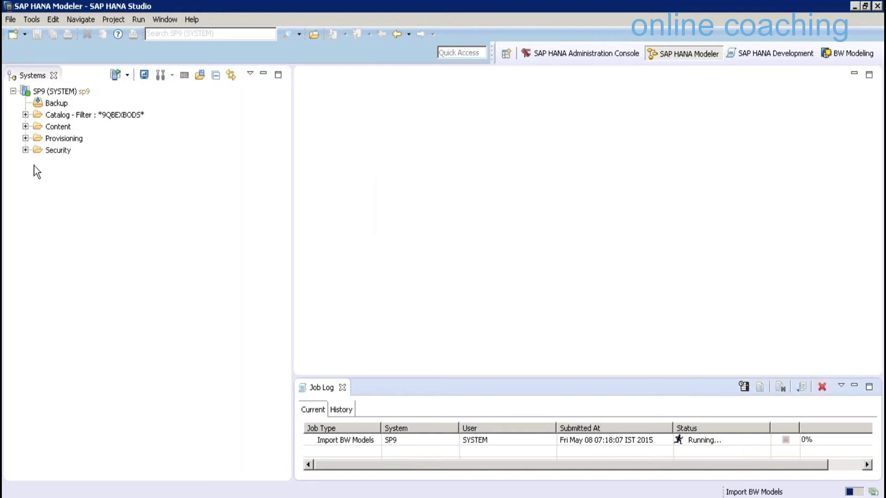
{"action": "left_click", "coordinate": [25, 126]}
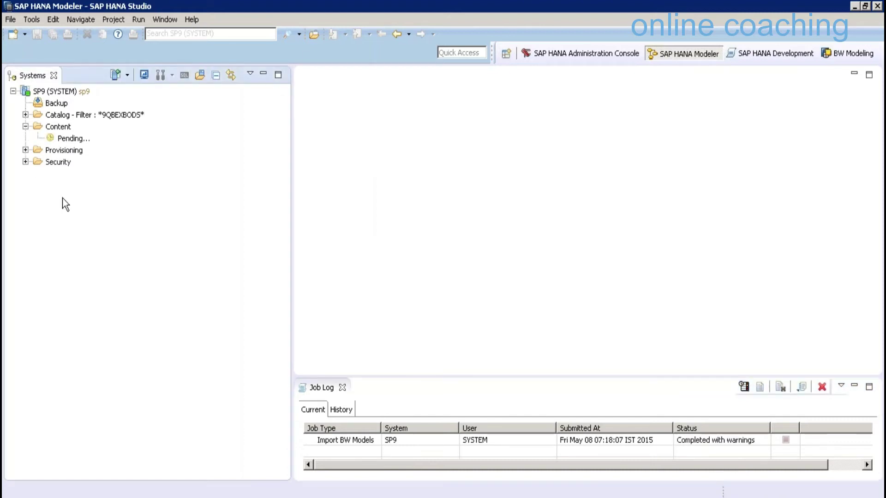
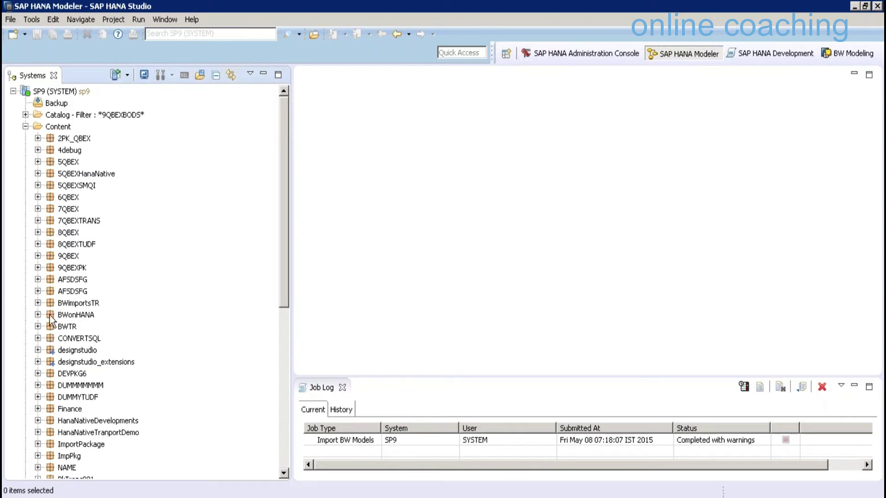
Expand 9QBEXPK's Models and BWImported folders to reveal SICCON and the analytic views, then switch to BW Modeling
{"action": "left_click", "coordinate": [38, 268]}
{"action": "left_click", "coordinate": [50, 314]}
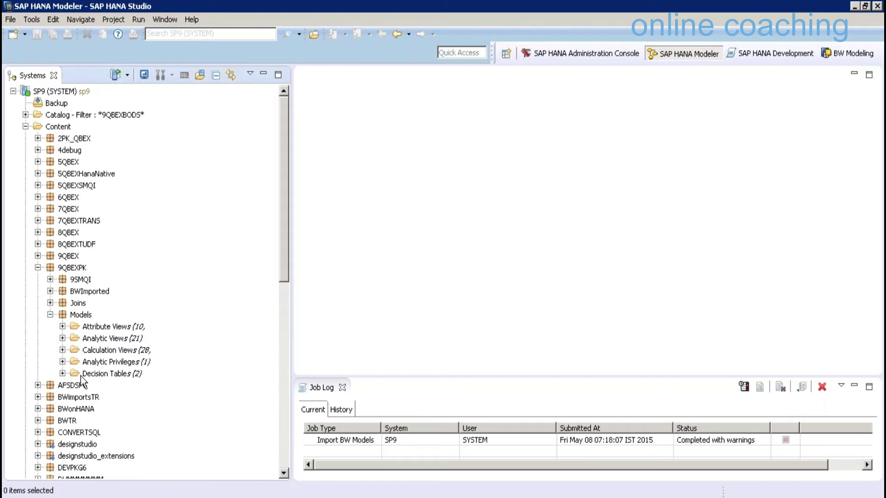
{"action": "left_click", "coordinate": [50, 291]}
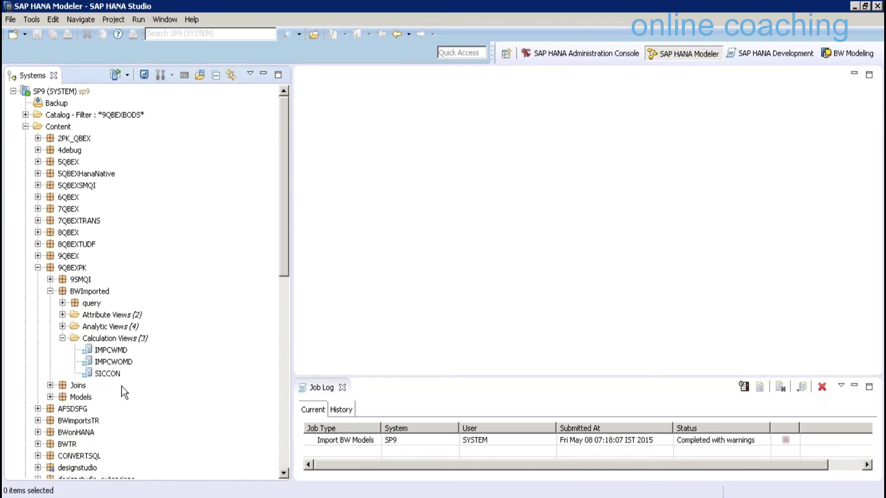
{"action": "left_click", "coordinate": [108, 373]}
{"action": "left_click", "coordinate": [62, 326]}
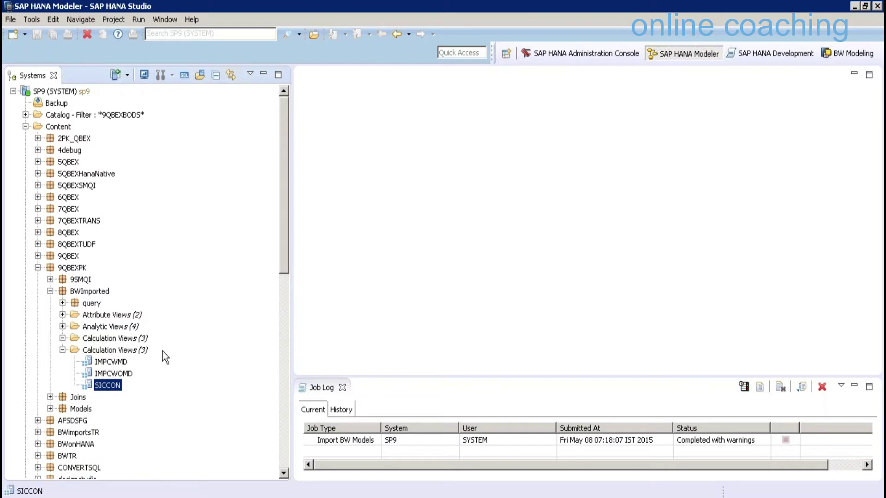
{"action": "left_click", "coordinate": [843, 55]}
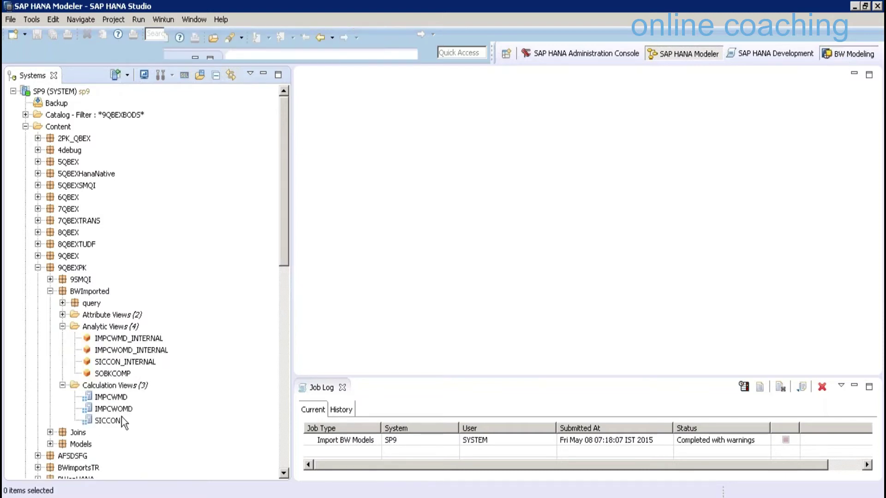
{"action": "right_click", "coordinate": [121, 422]}
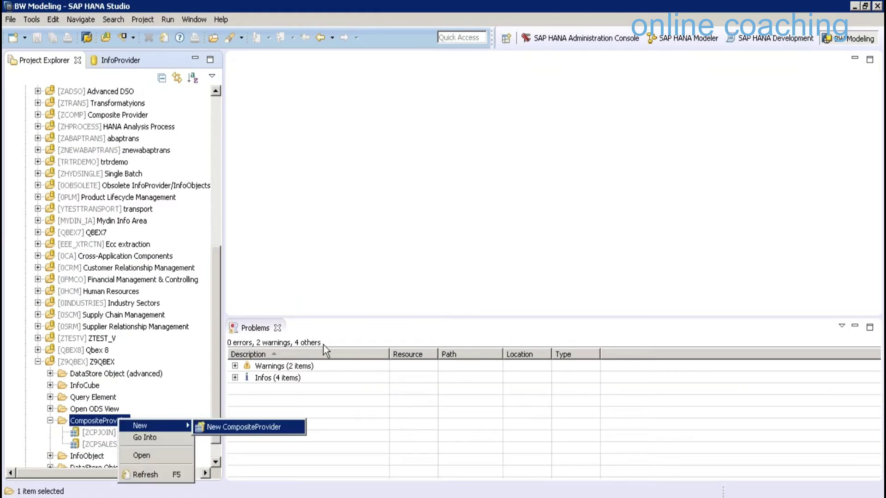
{"action": "key", "text": "Return"}
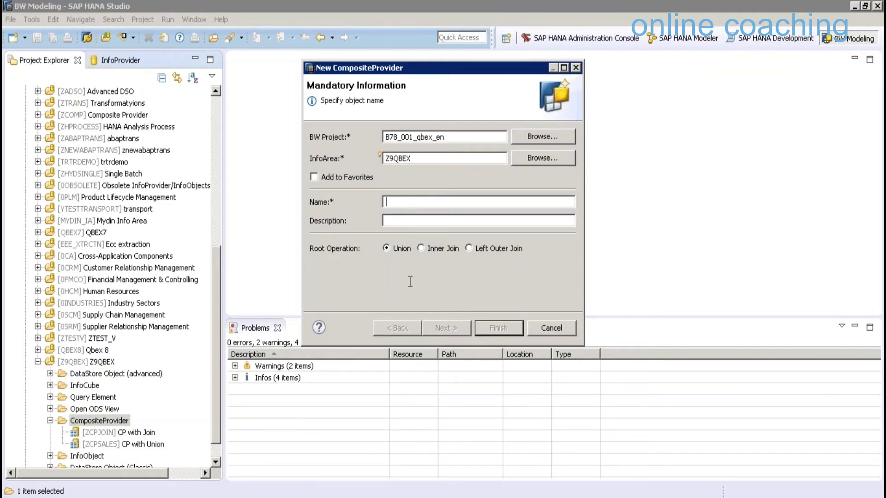
{"action": "type", "text": "FGFGGH"}
{"action": "key", "text": "Tab"}
{"action": "type", "text": "hgg"}
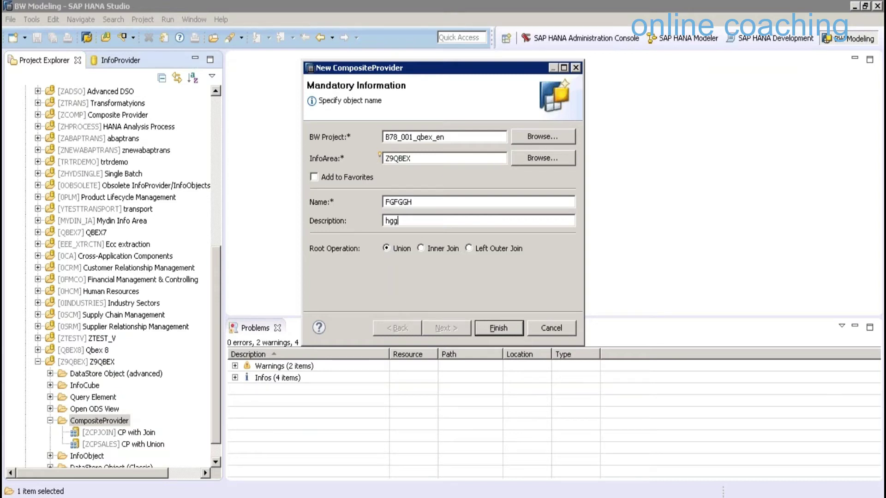
{"action": "left_click", "coordinate": [420, 248]}
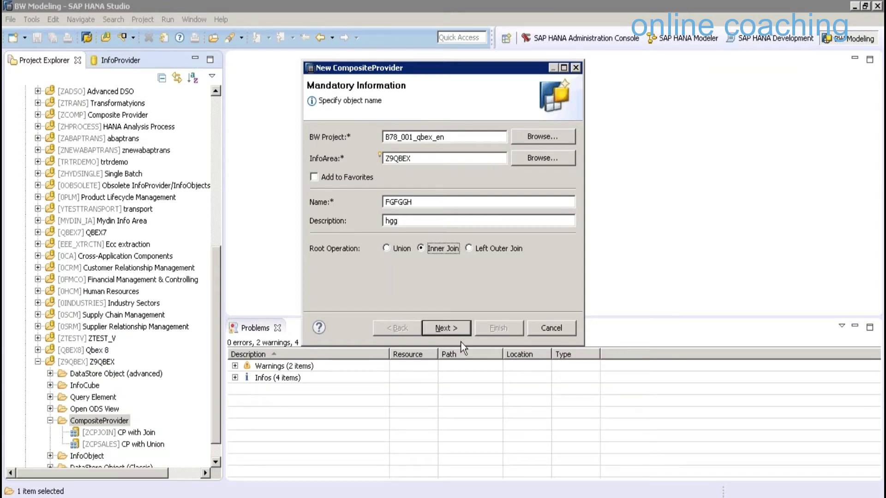
{"action": "left_click", "coordinate": [454, 328]}
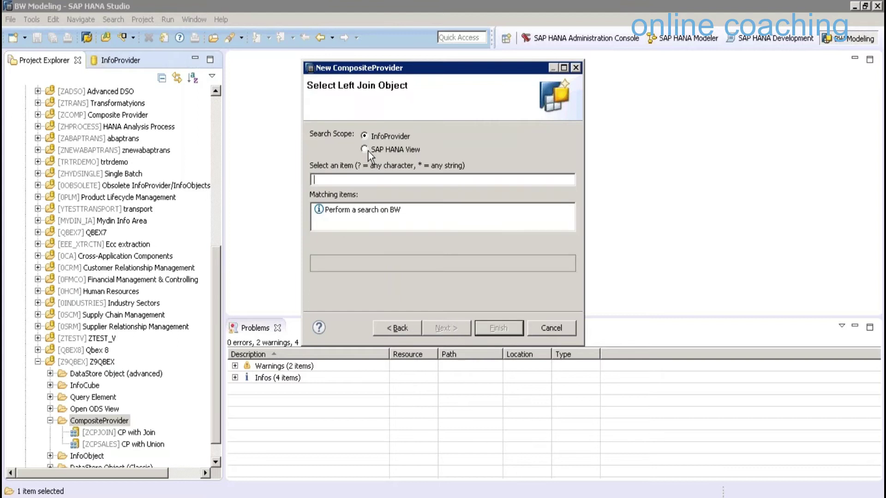
{"action": "left_click", "coordinate": [366, 149]}
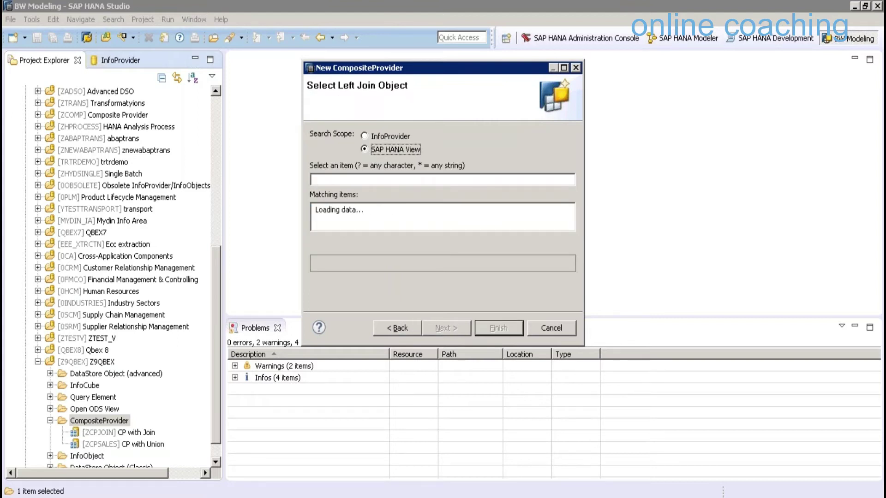
{"action": "left_click", "coordinate": [553, 328]}
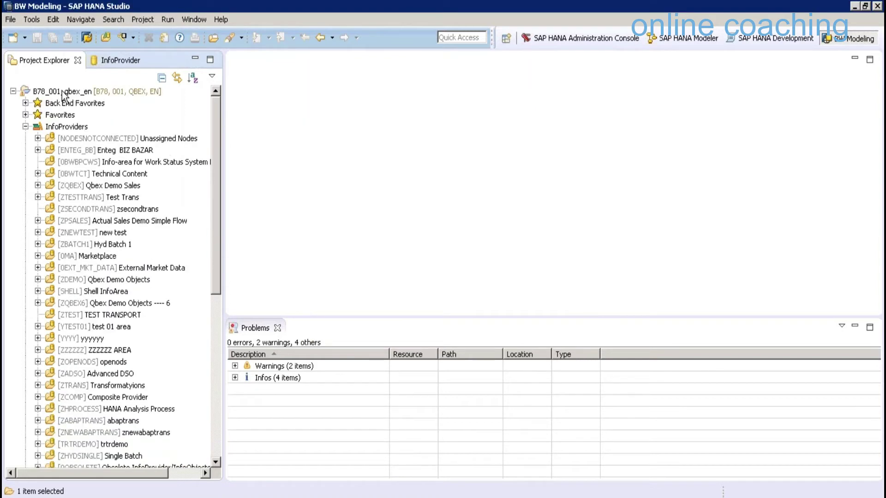
Remove the SAP HANA system from the B78_001_qbex_en BW project
{"action": "left_click", "coordinate": [63, 93]}
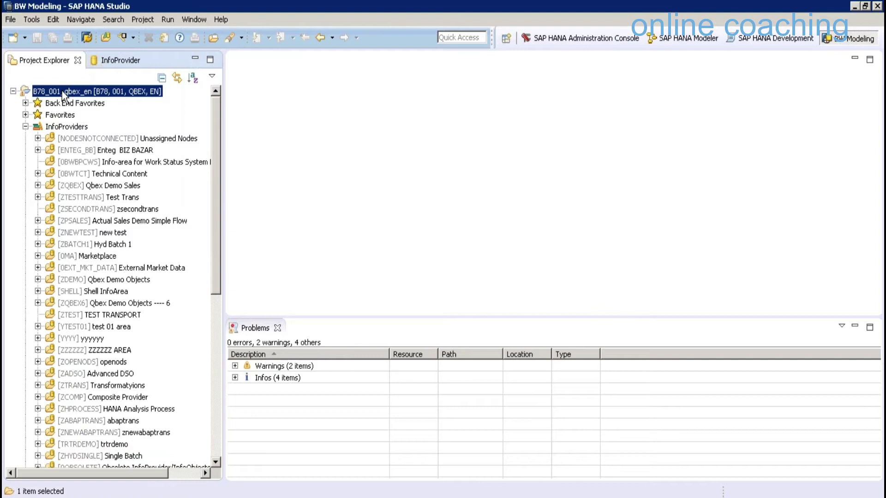
{"action": "right_click", "coordinate": [63, 94]}
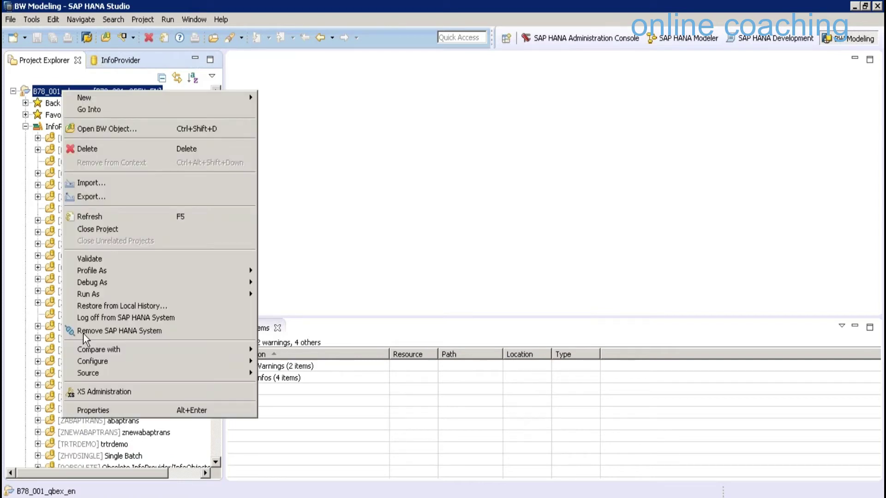
{"action": "left_click", "coordinate": [131, 331]}
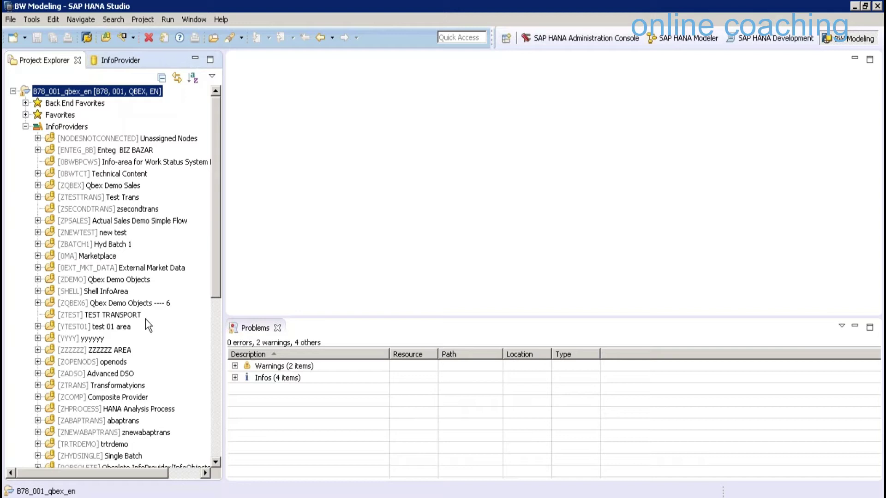
Attach the SP9 SAP HANA system to the BW project
{"action": "key", "text": "shift+F10"}
{"action": "key", "text": "Return"}
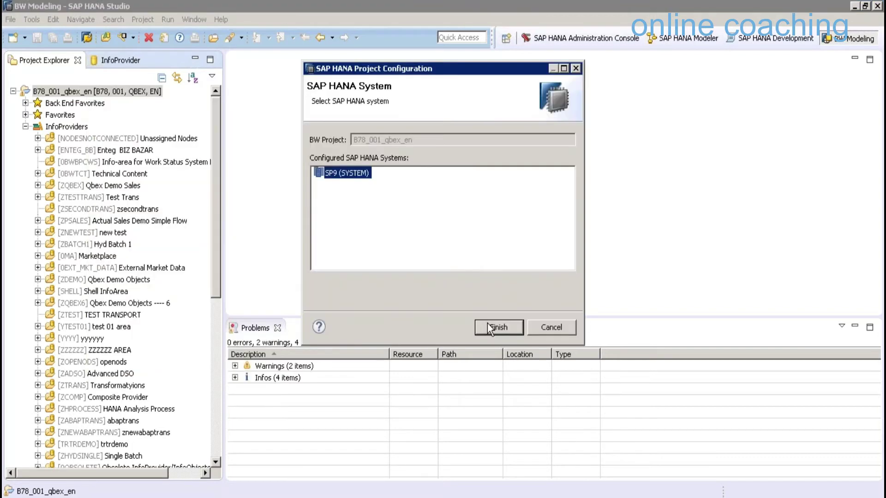
{"action": "left_click", "coordinate": [488, 327]}
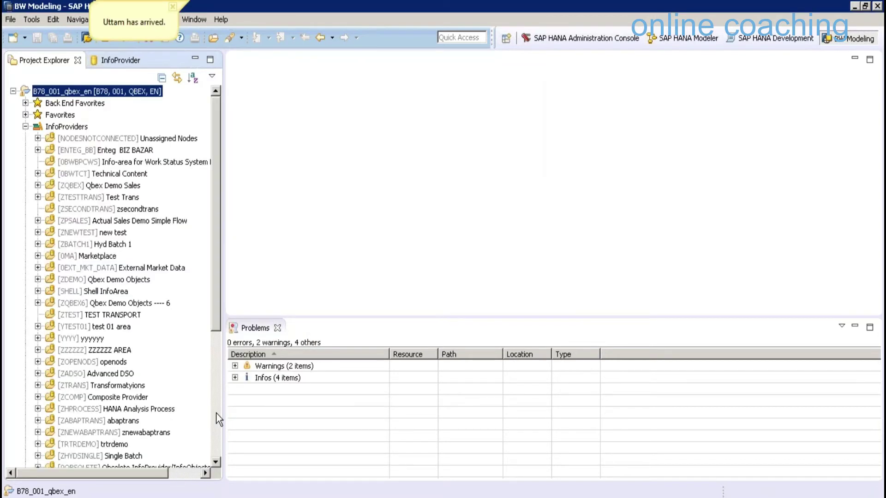
{"action": "scroll", "coordinate": [218, 417], "scroll_direction": "down", "scroll_amount": 6}
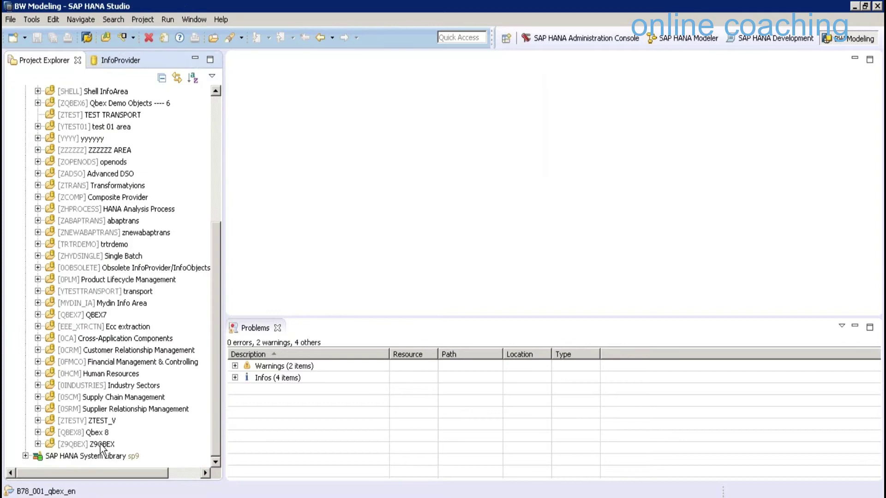
Start a new CompositeProvider ZCPHMODEL in Z9QBEX, described as 'CP use Hana Model'
{"action": "left_click", "coordinate": [101, 444]}
{"action": "key", "text": "shift+F10"}
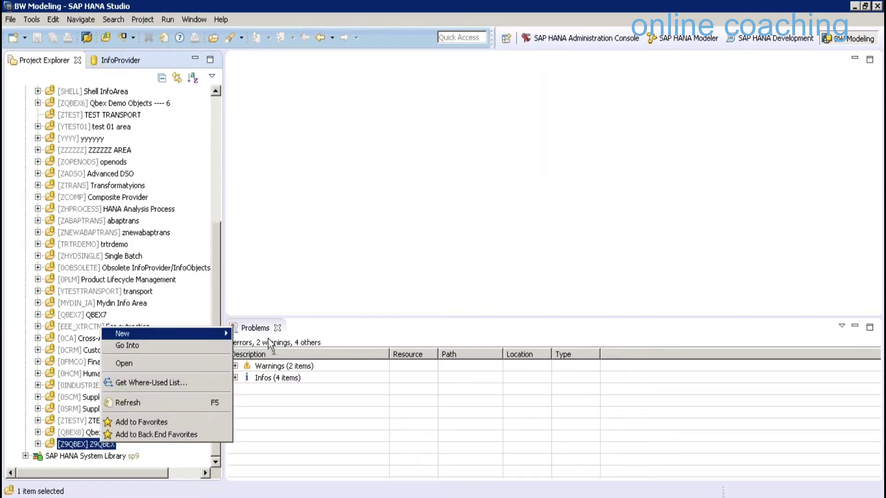
{"action": "mouse_move", "coordinate": [222, 333]}
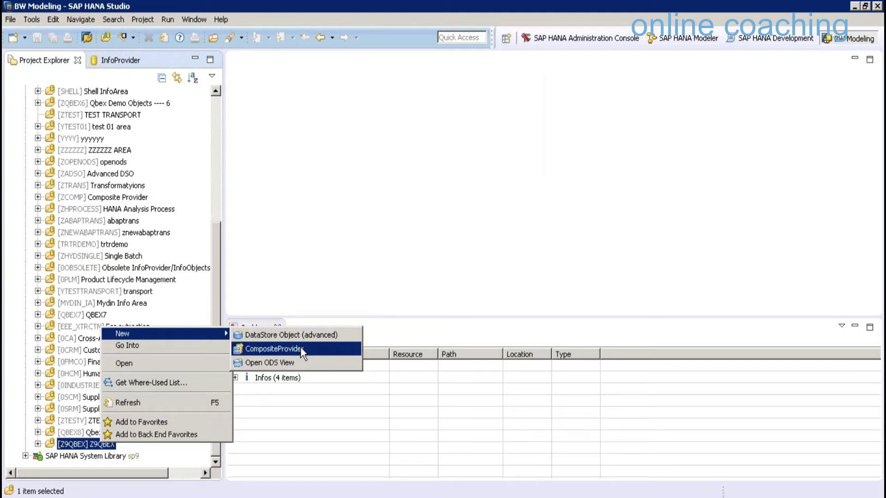
{"action": "left_click", "coordinate": [300, 349]}
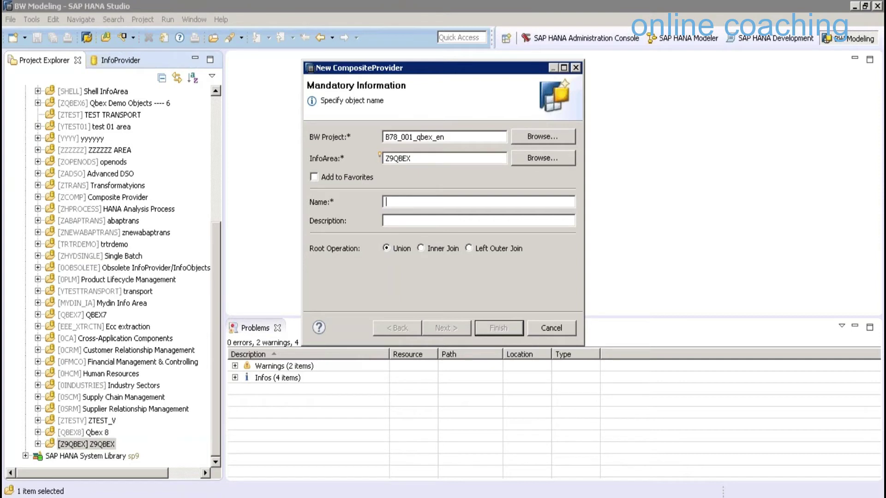
{"action": "type", "text": "Z"}
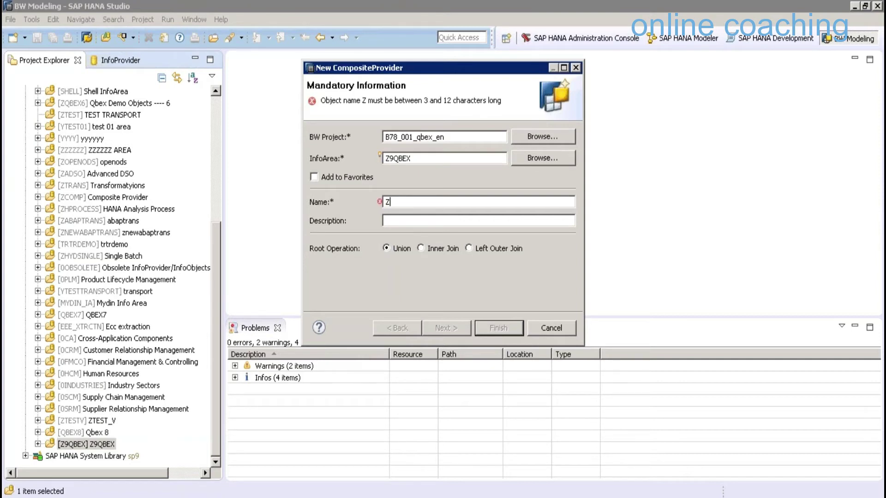
{"action": "type", "text": "CP"}
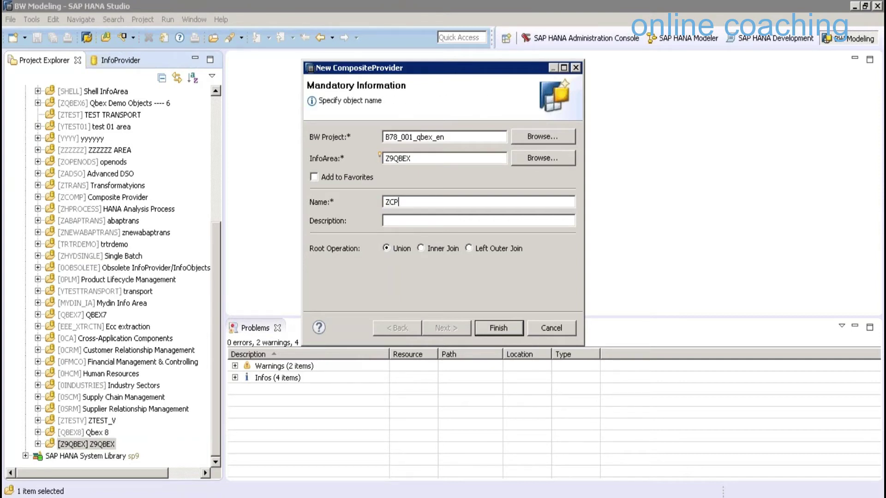
{"action": "type", "text": "HMODEL"}
{"action": "key", "text": "Tab"}
{"action": "type", "text": "CP use Hana "}
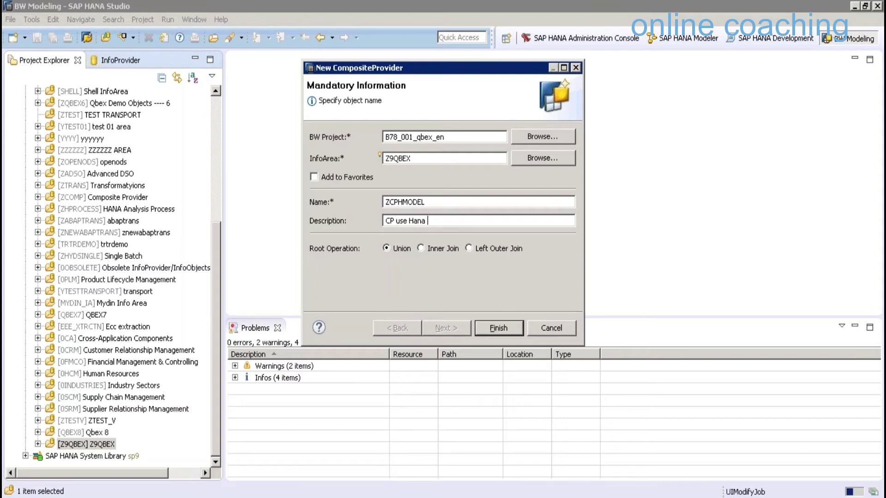
{"action": "type", "text": "Model"}
Make the root an inner join with cube SICSORD12 as the left object
{"action": "left_click", "coordinate": [420, 248]}
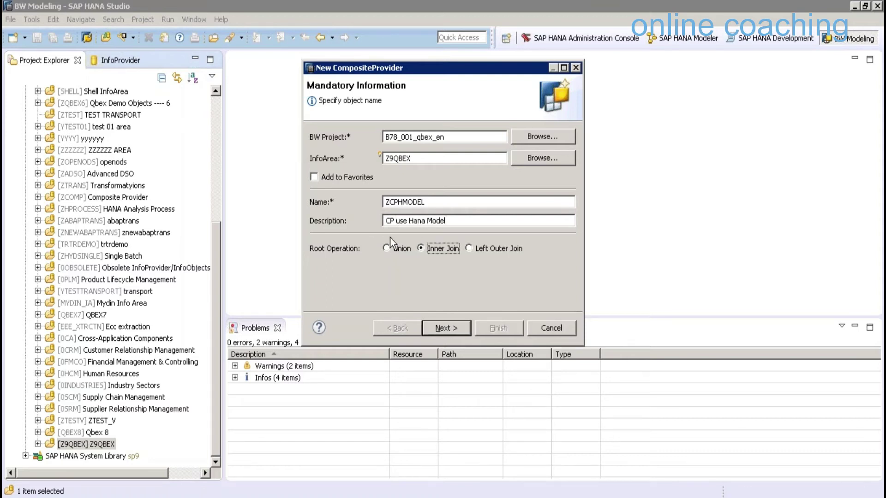
{"action": "key", "text": "Return"}
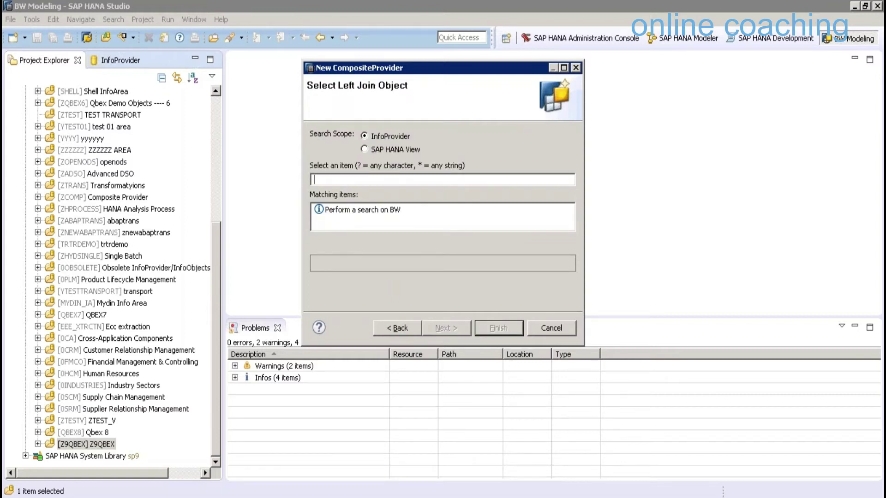
{"action": "type", "text": "SICSORD"}
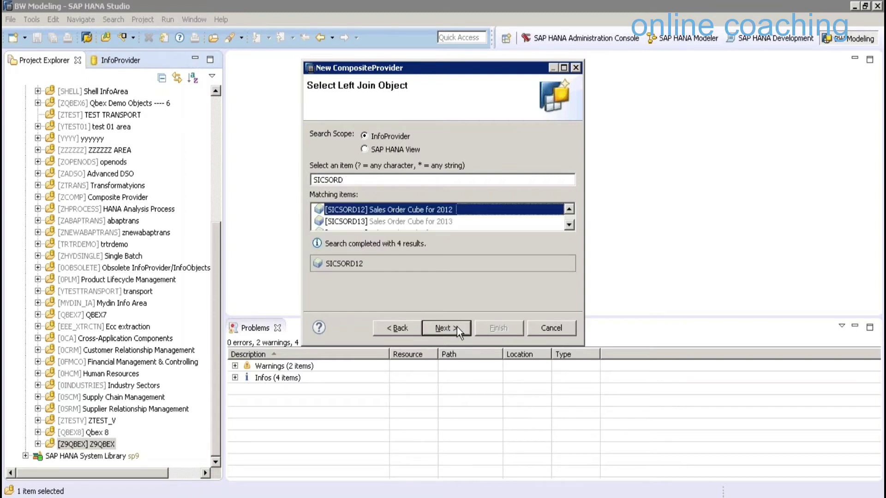
{"action": "left_click", "coordinate": [457, 326]}
Choose the SICCON HANA view from 7QBEX.Bwimports as the right object and finish the wizard
{"action": "left_click", "coordinate": [395, 149]}
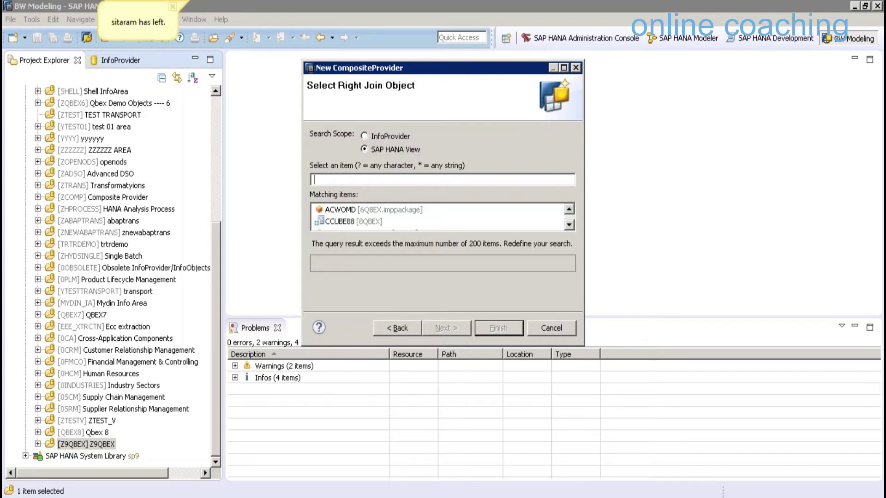
{"action": "type", "text": "SICCON"}
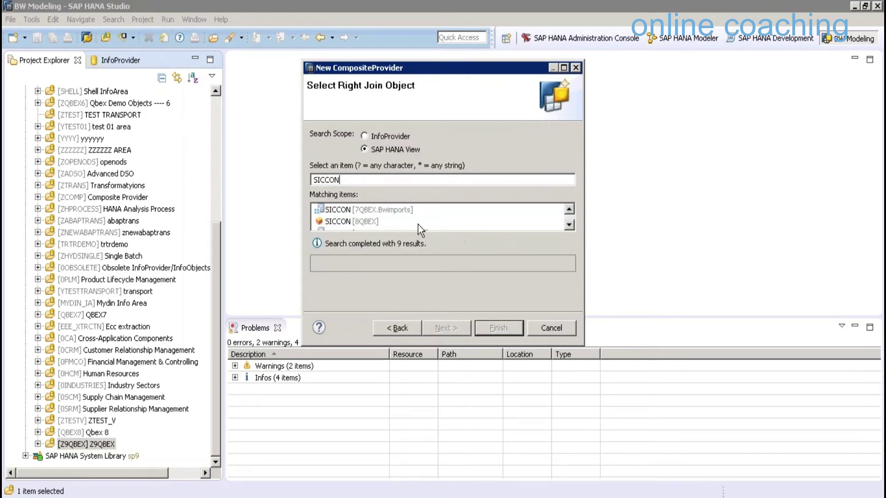
{"action": "key", "text": "Down"}
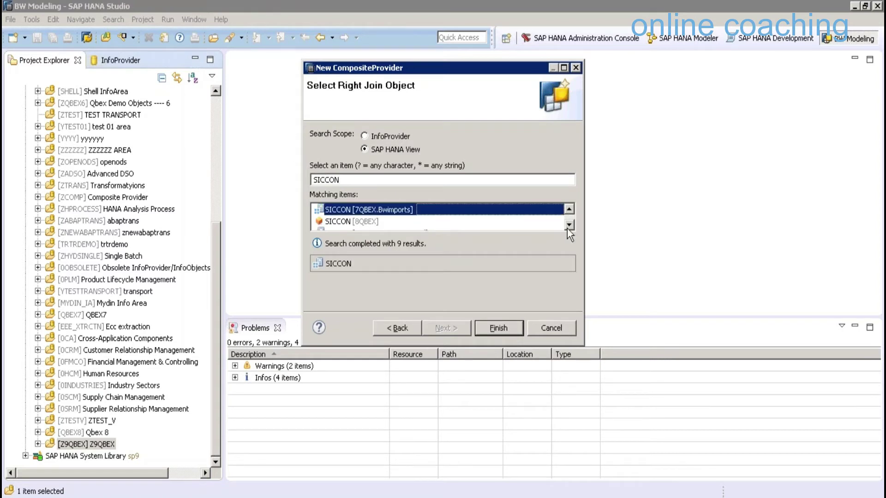
{"action": "left_click", "coordinate": [567, 228]}
{"action": "left_click", "coordinate": [569, 225]}
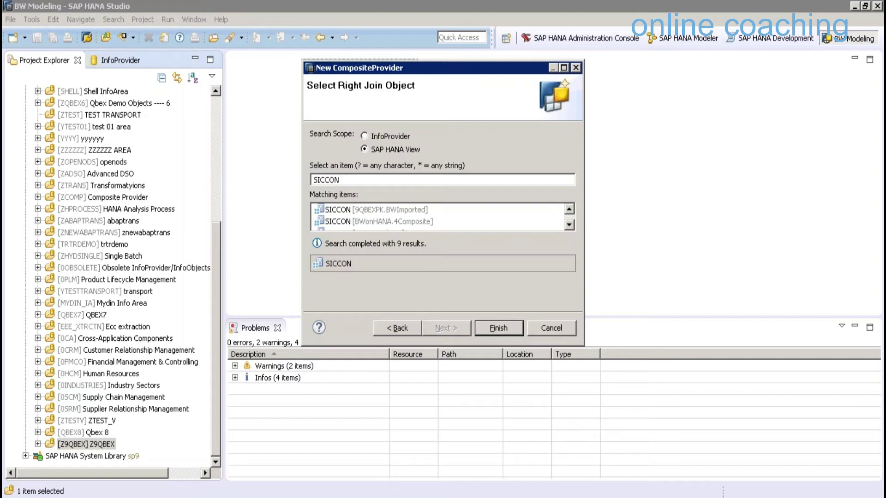
{"action": "left_click_drag", "start_coordinate": [584, 345], "coordinate": [715, 467]}
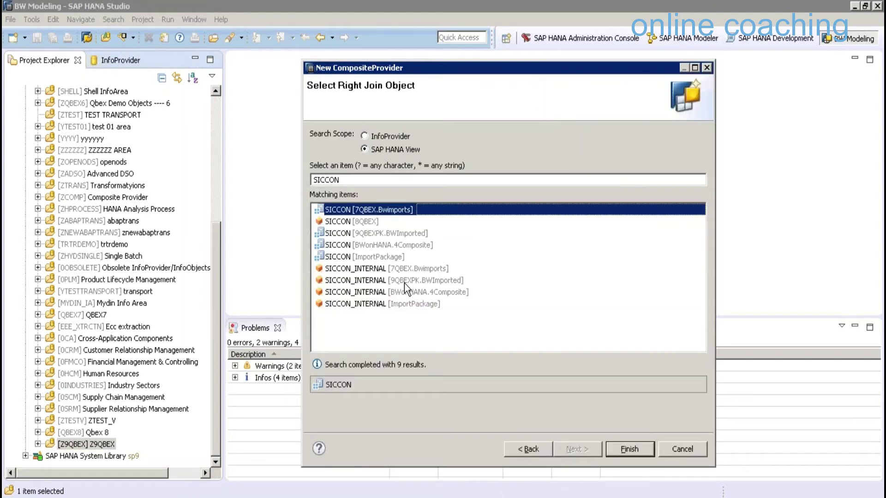
{"action": "left_click", "coordinate": [404, 282]}
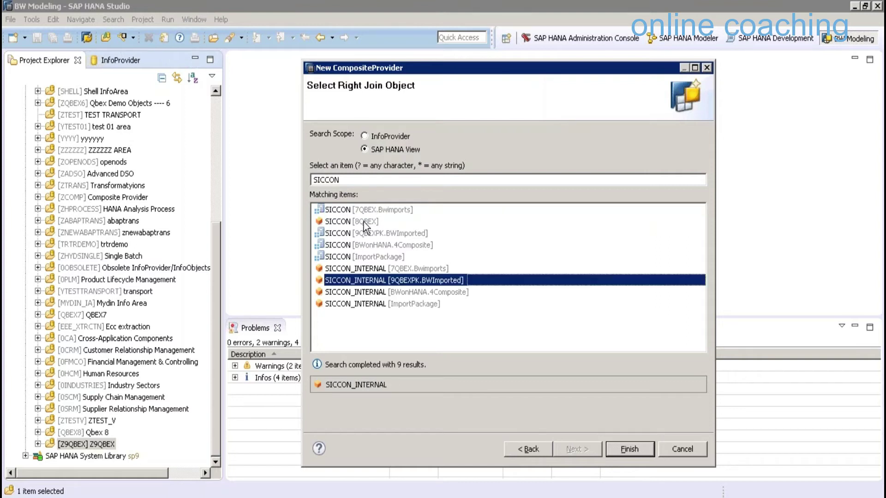
{"action": "left_click", "coordinate": [365, 210]}
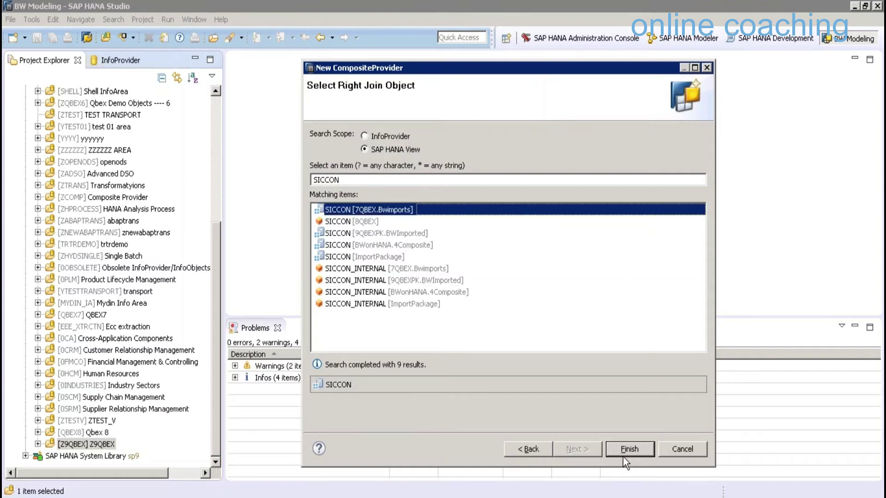
{"action": "left_click", "coordinate": [623, 454]}
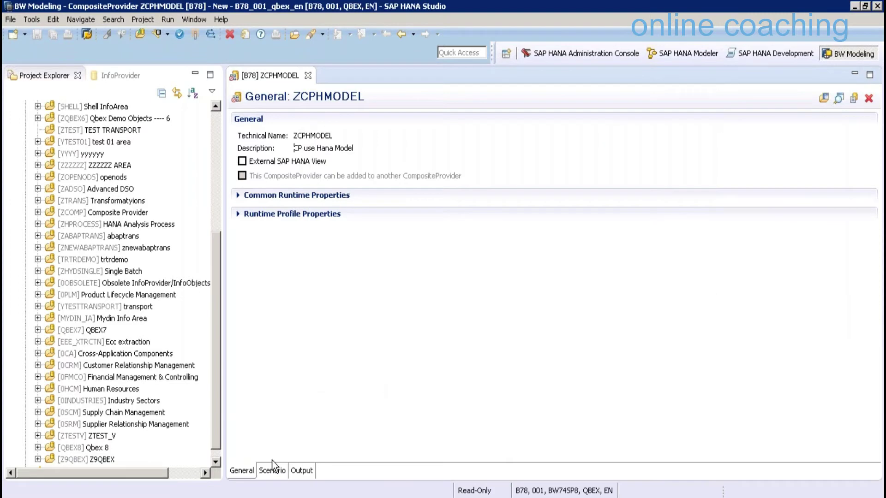
Join the sales order cube and the contract cube on Contract No
{"action": "left_click", "coordinate": [272, 470]}
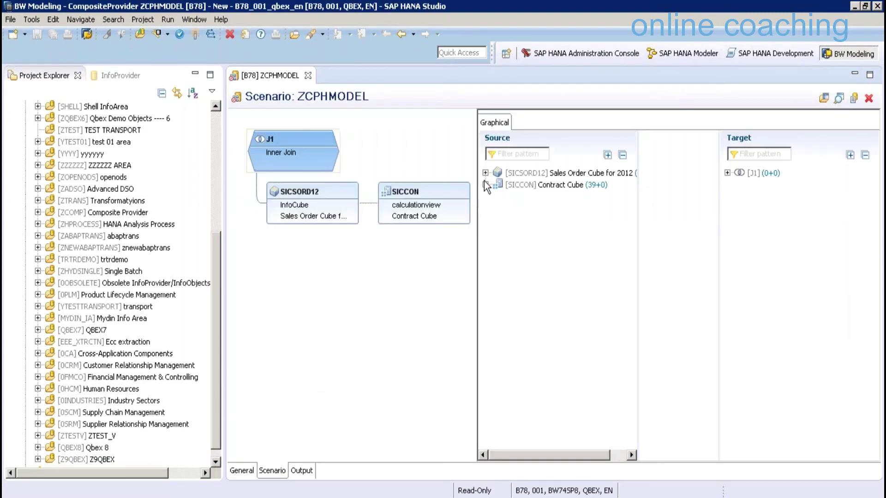
{"action": "left_click", "coordinate": [485, 172]}
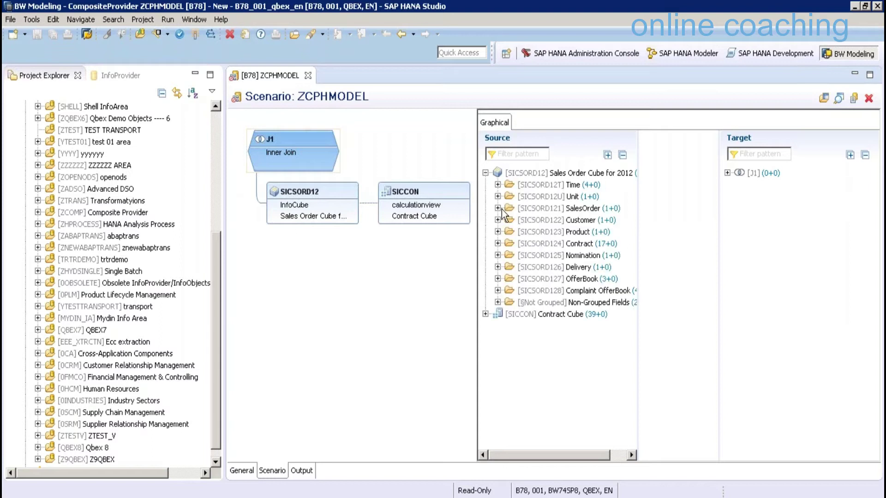
{"action": "left_click", "coordinate": [497, 219]}
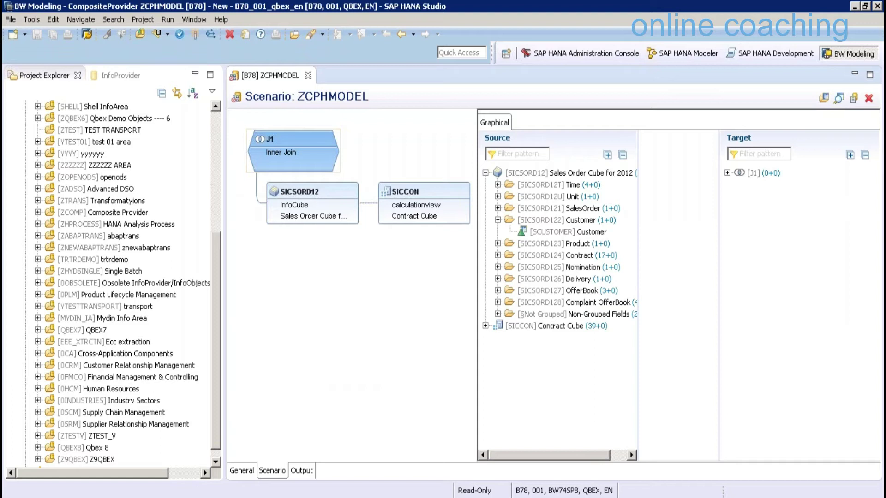
{"action": "left_click", "coordinate": [728, 173]}
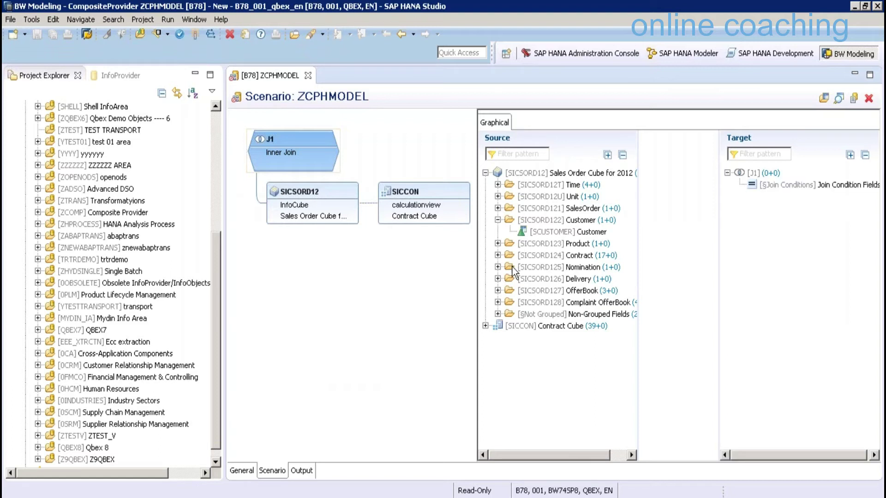
{"action": "left_click", "coordinate": [497, 255]}
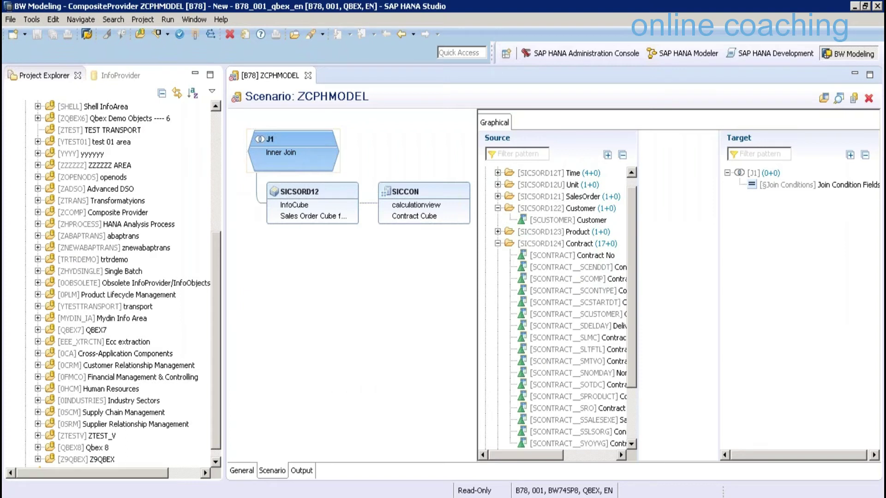
{"action": "left_click_drag", "start_coordinate": [572, 255], "coordinate": [817, 184]}
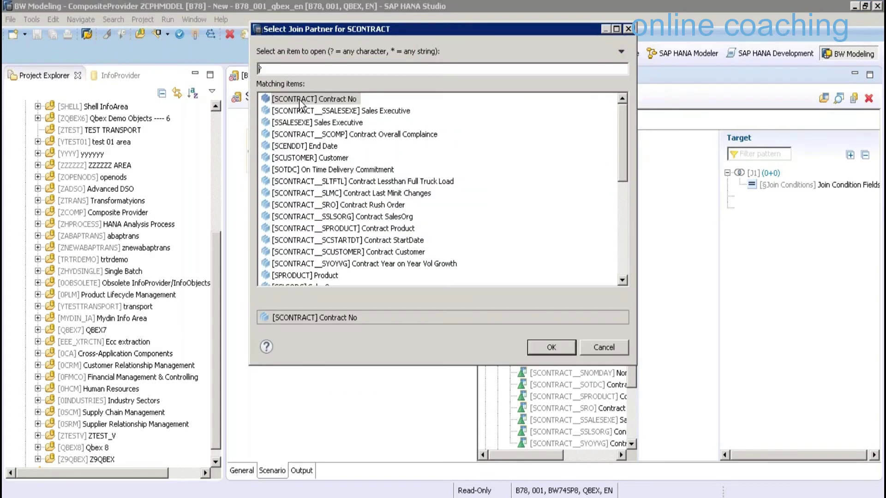
{"action": "left_click", "coordinate": [301, 99]}
{"action": "double_click", "coordinate": [301, 101]}
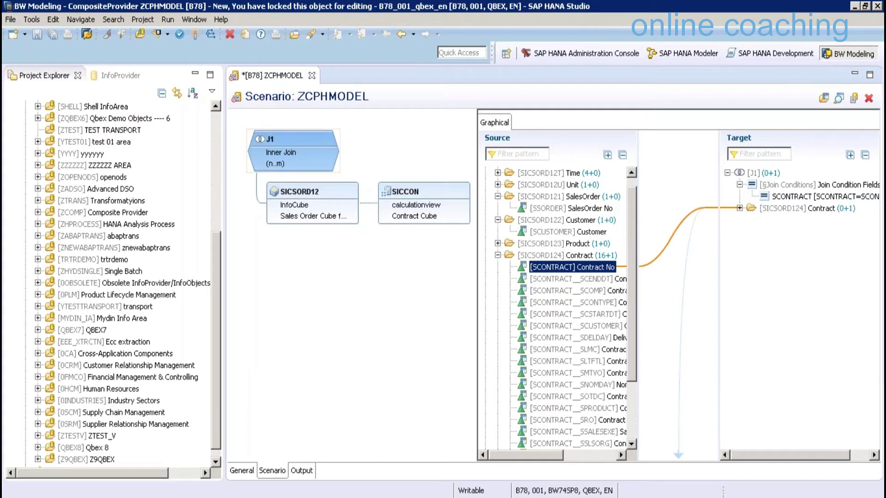
Map Customer and Contract Type into the target output fields
{"action": "left_click_drag", "start_coordinate": [572, 208], "coordinate": [740, 307]}
{"action": "left_click", "coordinate": [568, 231]}
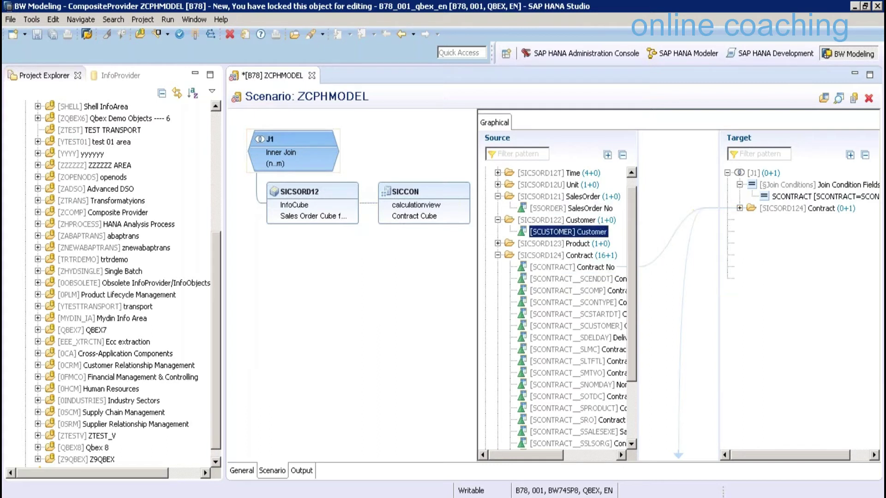
{"action": "left_click_drag", "start_coordinate": [568, 231], "coordinate": [784, 220]}
{"action": "scroll", "coordinate": [484, 415], "scroll_direction": "down", "scroll_amount": 2}
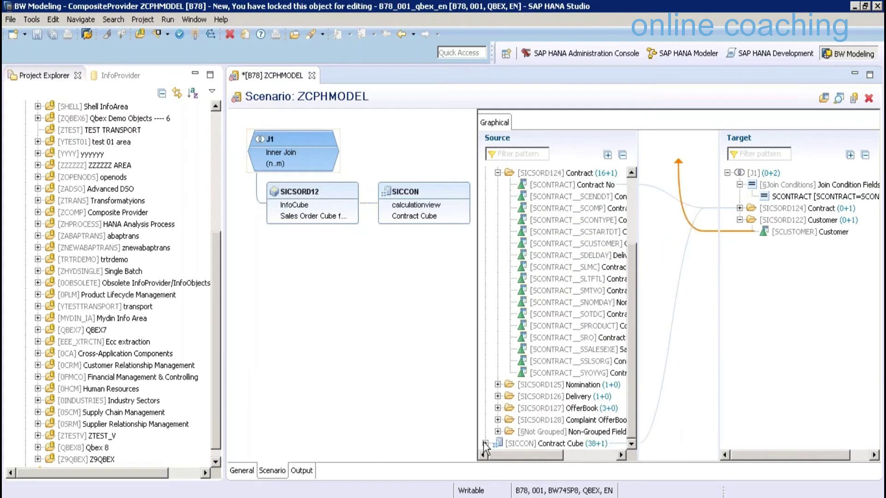
{"action": "left_click", "coordinate": [484, 444]}
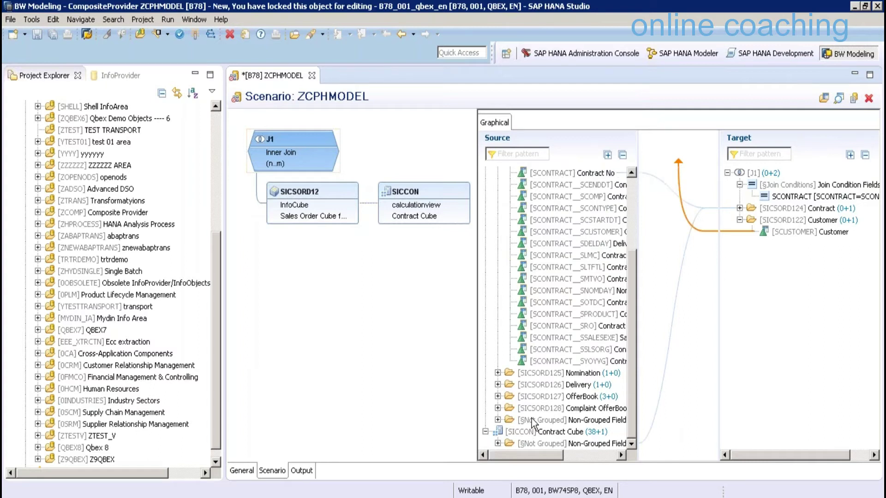
{"action": "double_click", "coordinate": [535, 443]}
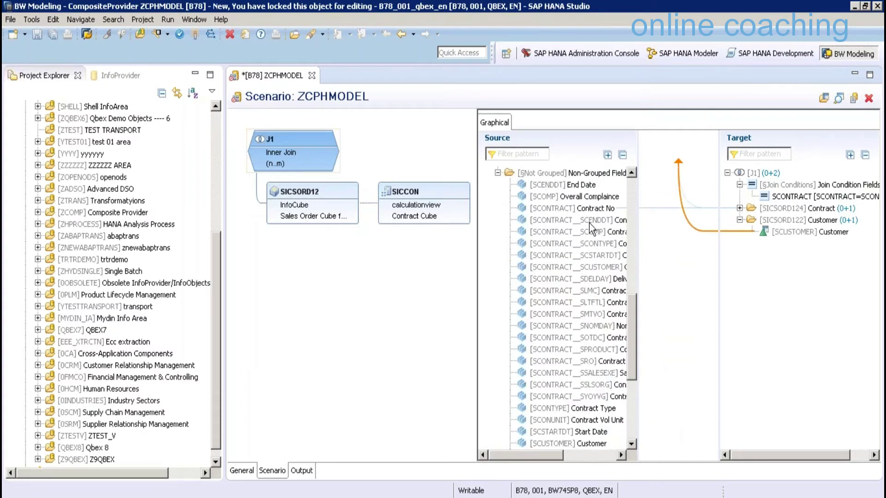
{"action": "scroll", "coordinate": [628, 374], "scroll_direction": "down", "scroll_amount": 2}
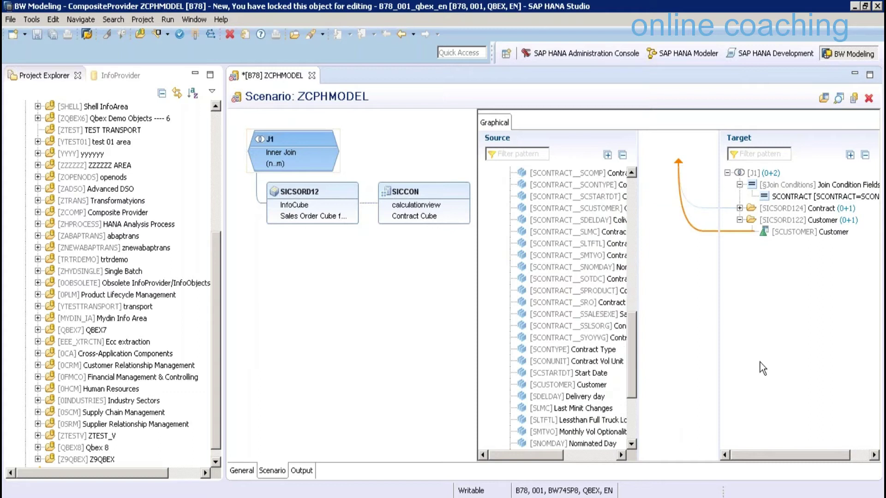
{"action": "left_click", "coordinate": [568, 385]}
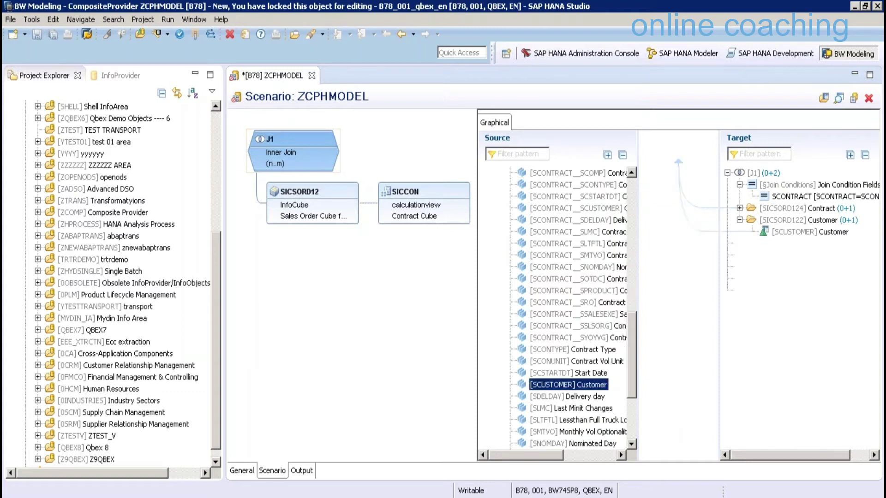
{"action": "left_click_drag", "start_coordinate": [572, 349], "coordinate": [769, 254]}
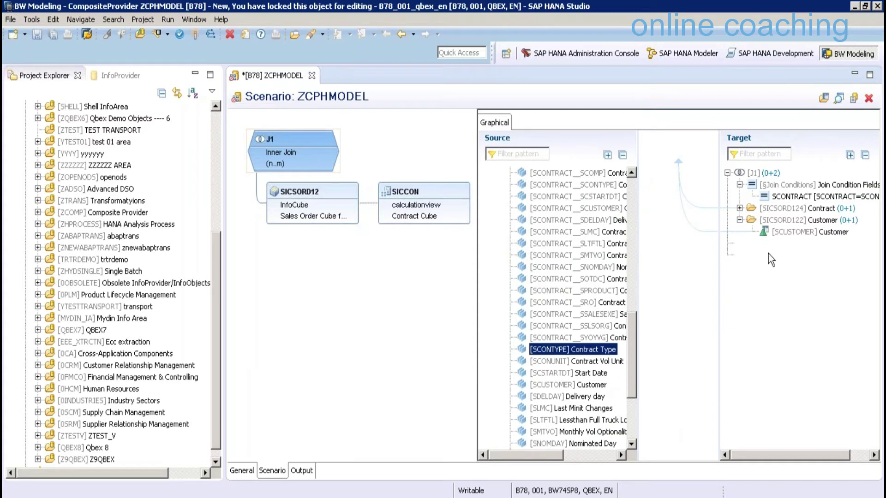
{"action": "left_click", "coordinate": [763, 281]}
{"action": "left_click_drag", "start_coordinate": [743, 230], "coordinate": [813, 262]}
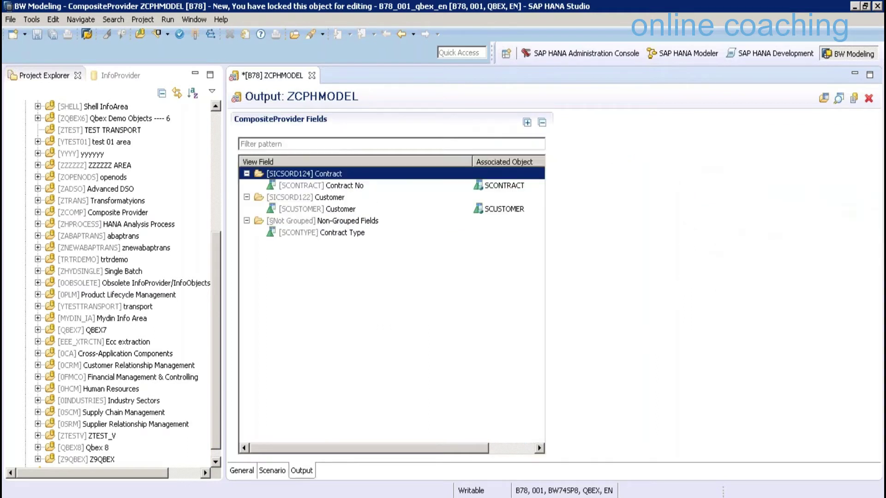
Keep Customer associated with the SCUSTOMER InfoObject and activate ZCPHMODEL
{"action": "left_click", "coordinate": [511, 210]}
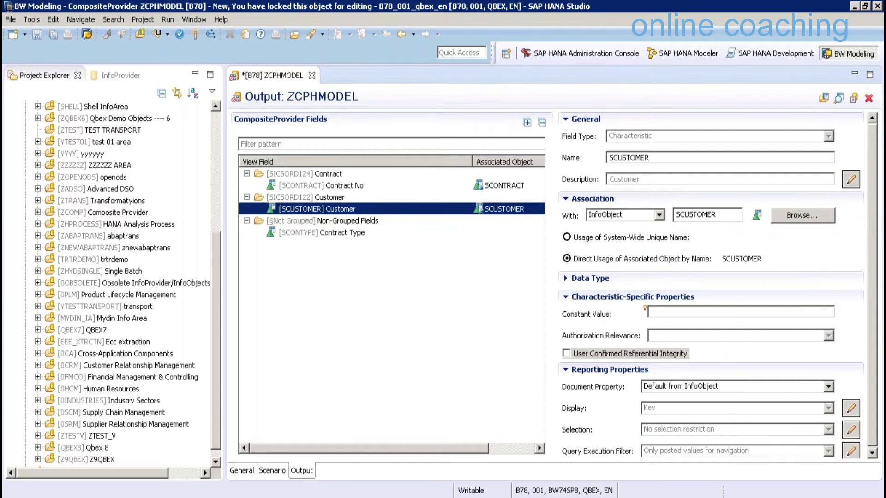
{"action": "left_click", "coordinate": [659, 215]}
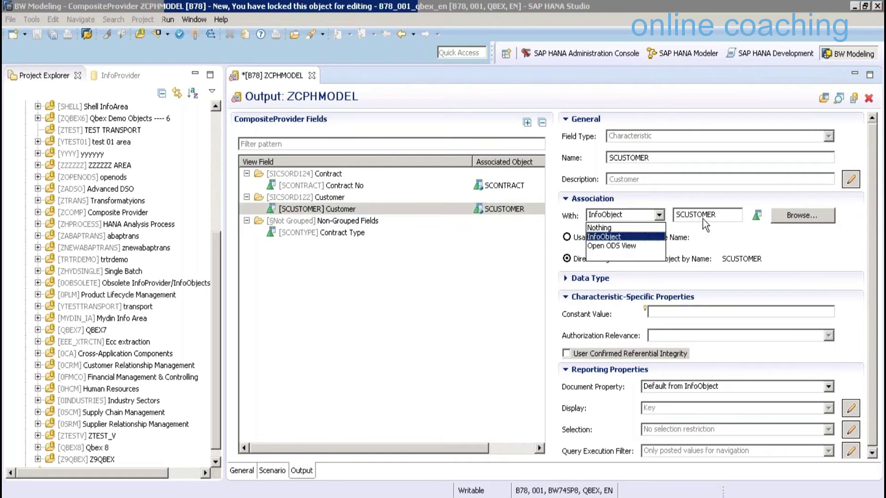
{"action": "key", "text": "Return"}
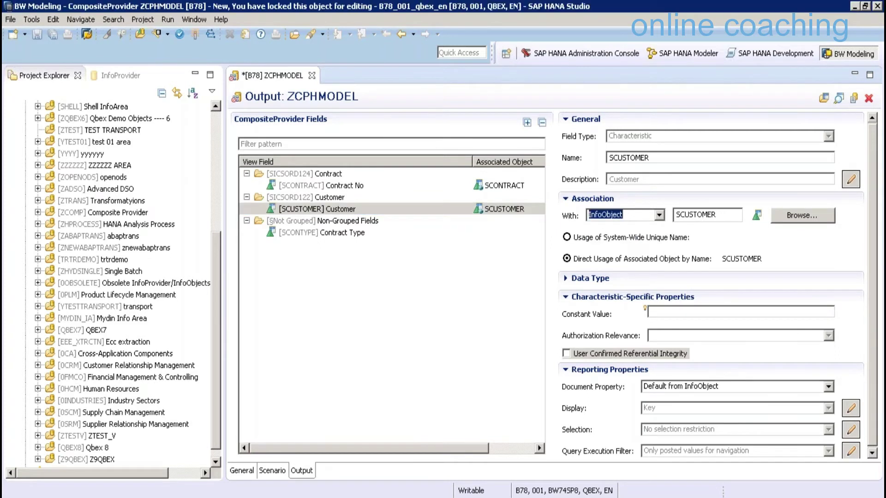
{"action": "key", "text": "Tab"}
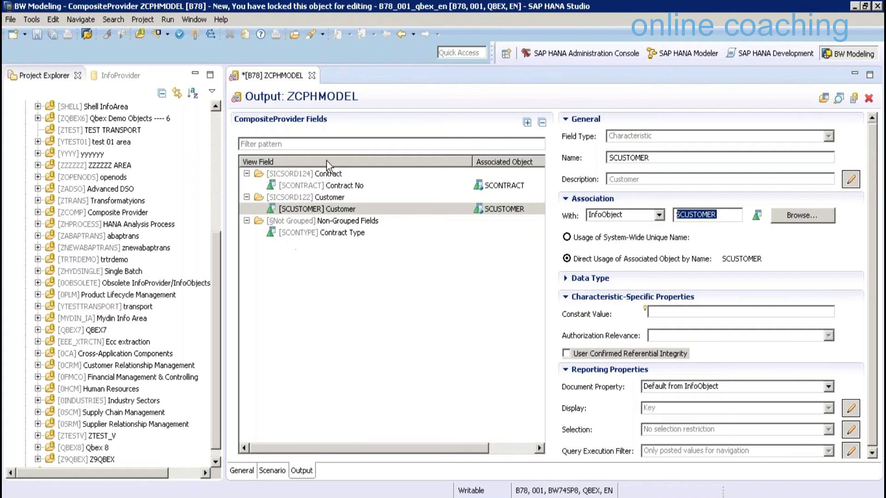
{"action": "left_click", "coordinate": [195, 34]}
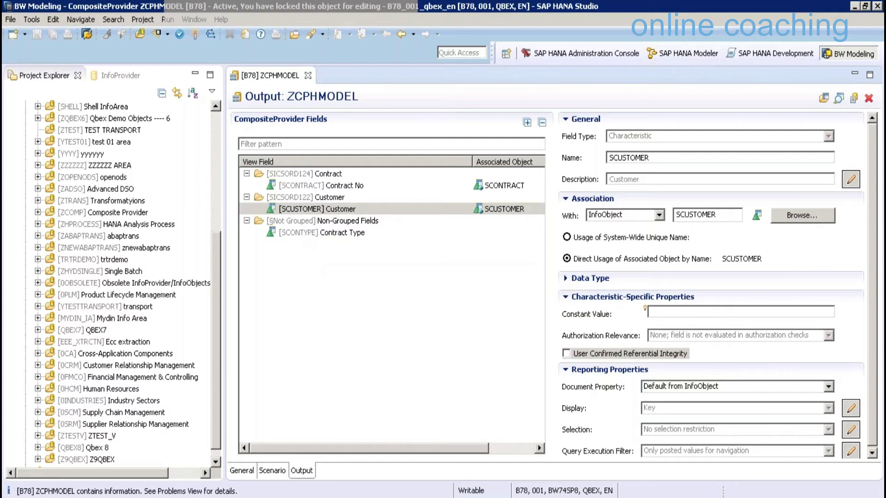
Open the Data Warehousing Workbench in SAP GUI with /NRSA1
{"action": "left_click", "coordinate": [284, 487]}
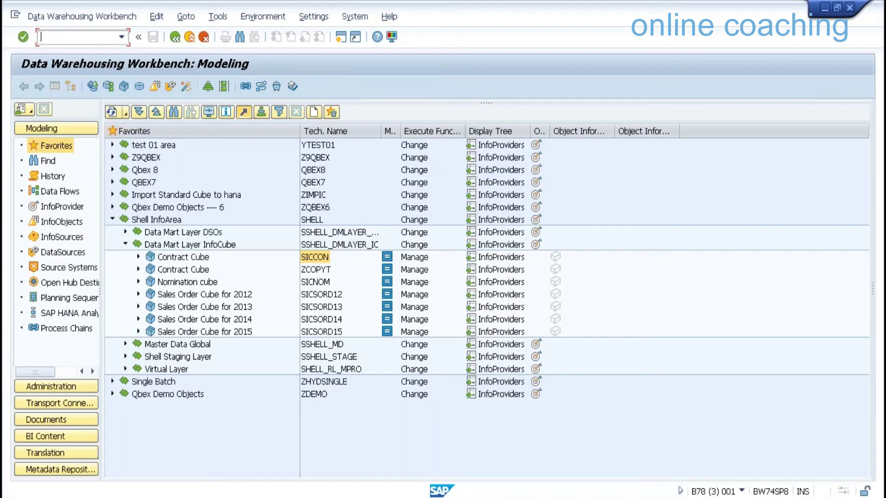
{"action": "type", "text": "/NRSA1"}
{"action": "key", "text": "Return"}
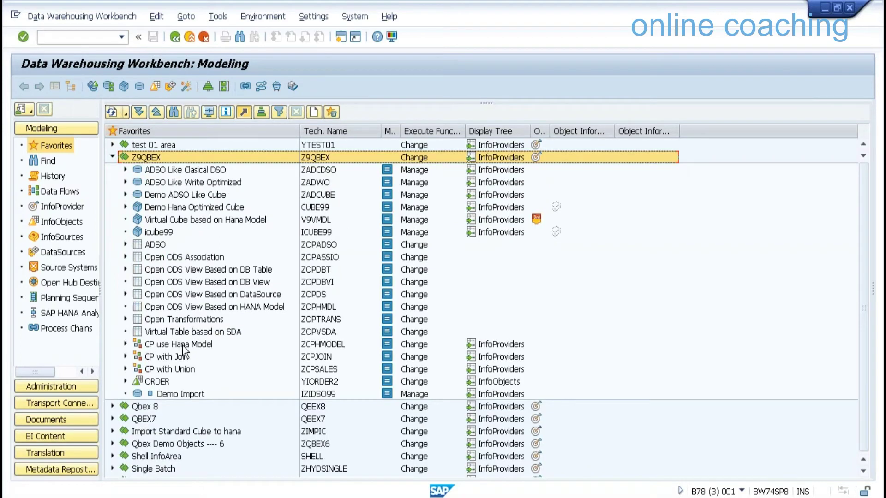
Display the data records of 'CP use Hana Model', then exit the list
{"action": "right_click", "coordinate": [182, 347]}
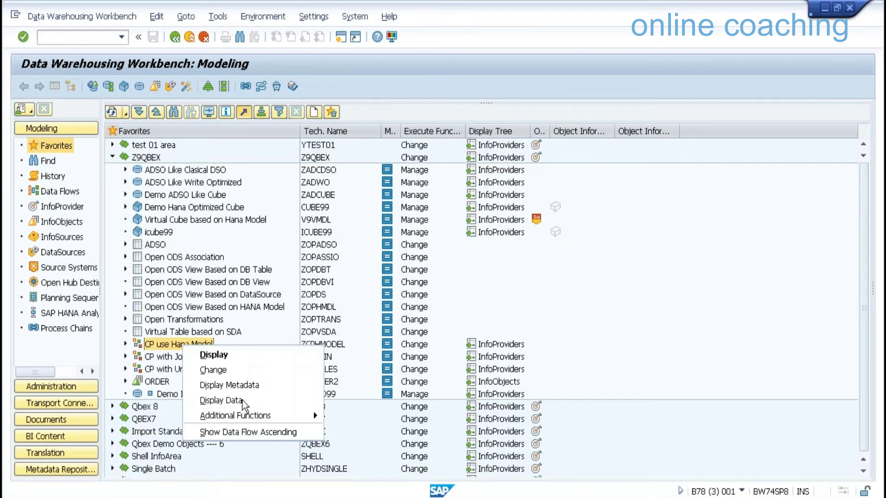
{"action": "left_click", "coordinate": [242, 400]}
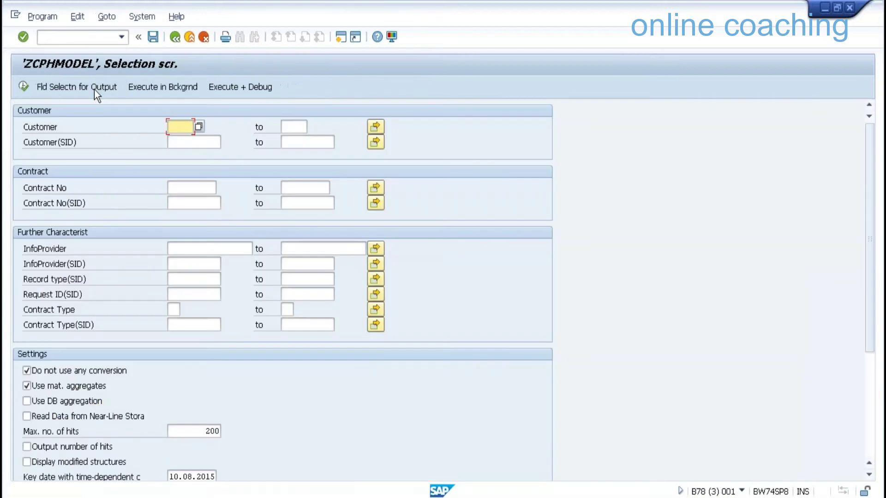
{"action": "left_click", "coordinate": [94, 89]}
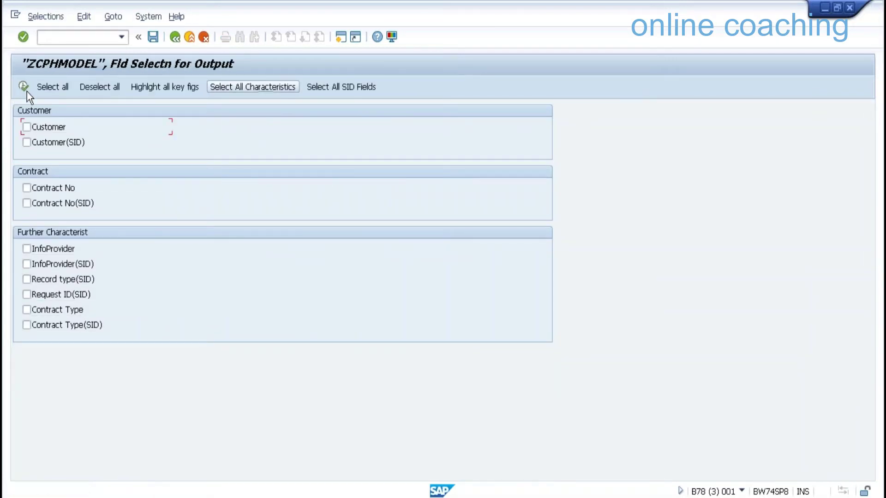
{"action": "left_click", "coordinate": [23, 86]}
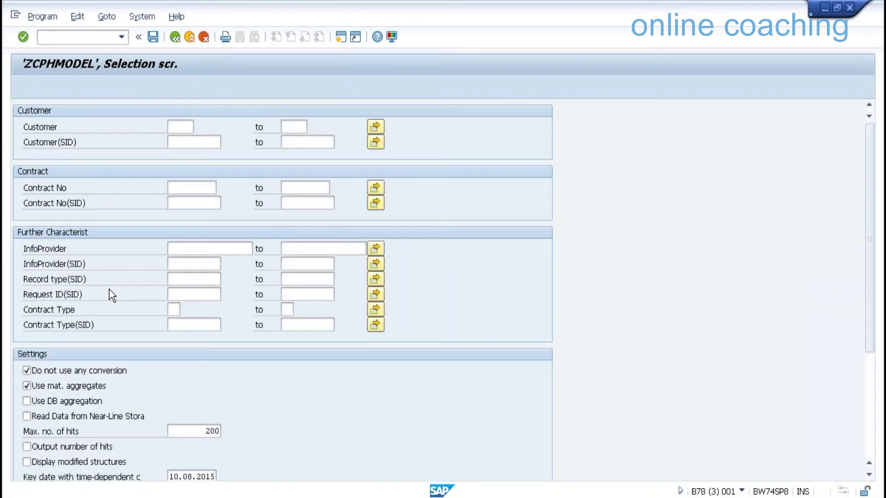
{"action": "key", "text": "F8"}
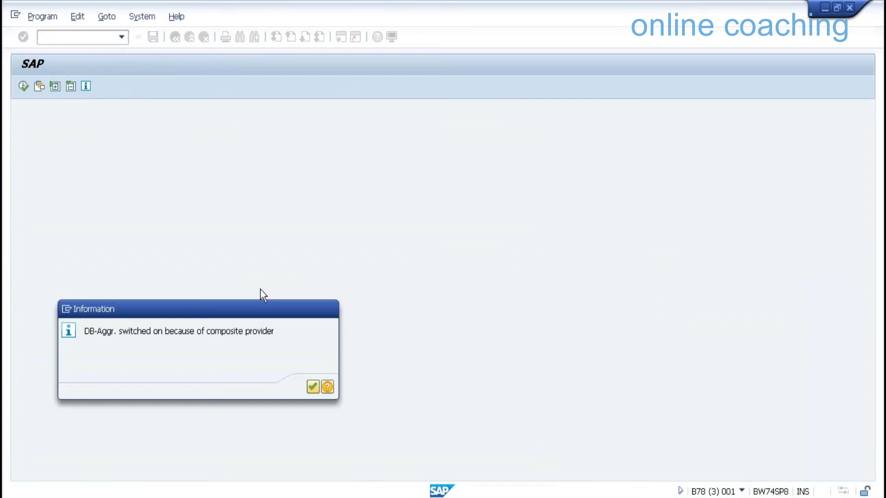
{"action": "key", "text": "Return"}
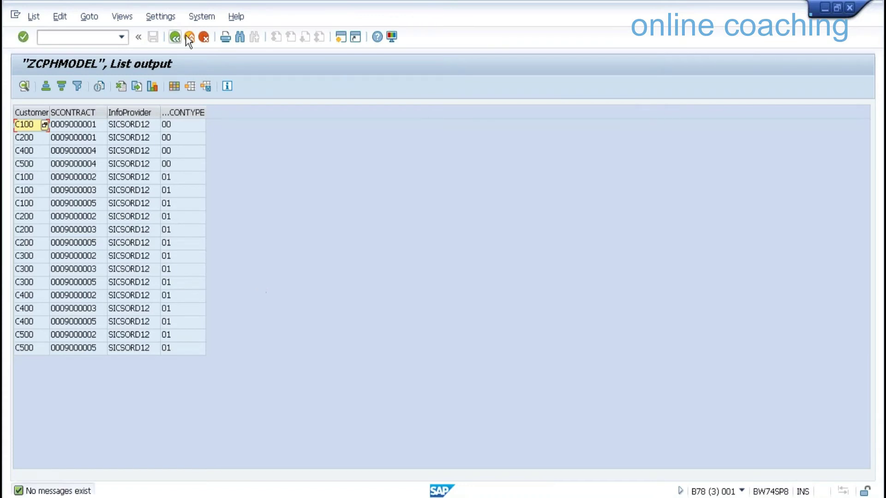
{"action": "left_click", "coordinate": [189, 40]}
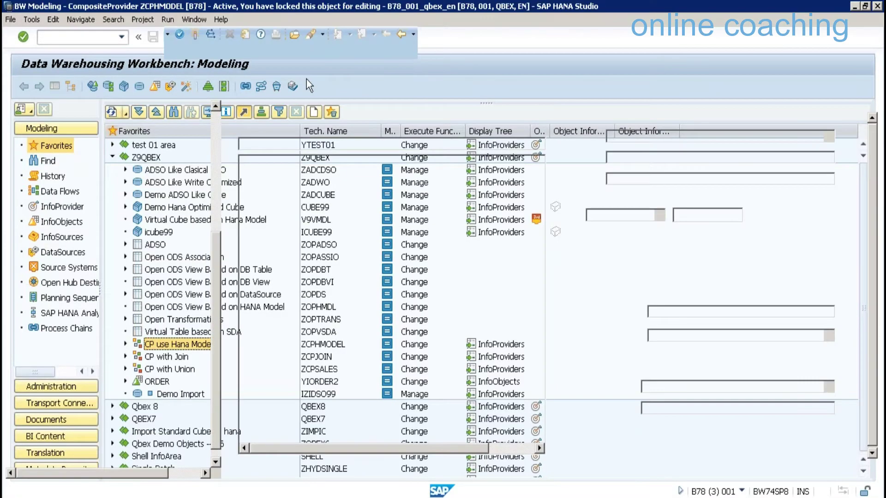
Close the ZCPHMODEL editor and create CompositeProvider ZCPONE, 'CP with Single Provider', in Z9QBEX
{"action": "left_click", "coordinate": [307, 79]}
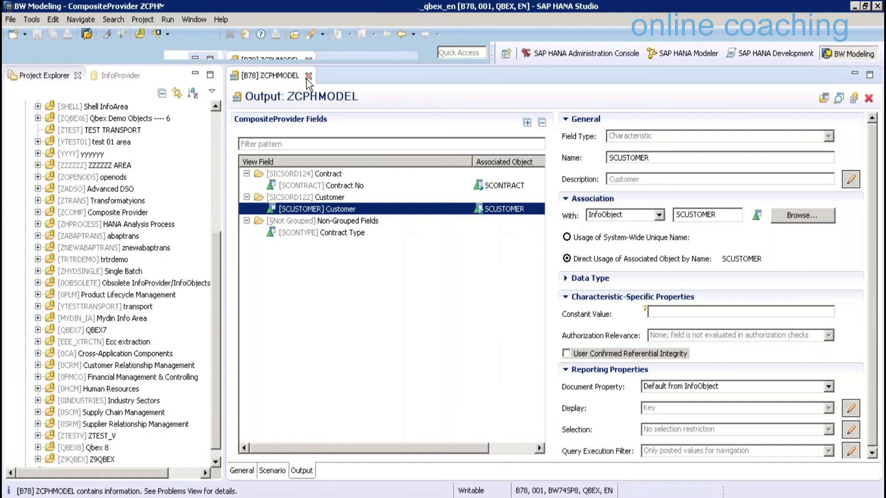
{"action": "left_click", "coordinate": [308, 76]}
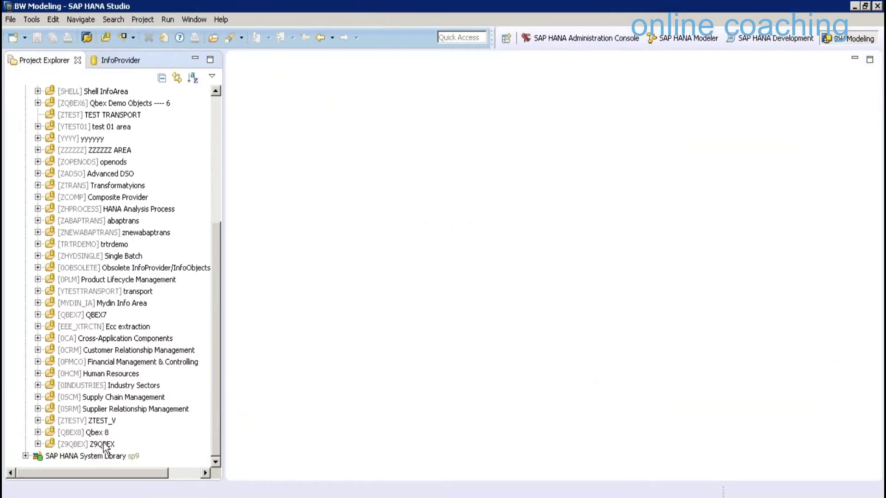
{"action": "left_click", "coordinate": [104, 446]}
{"action": "mouse_move", "coordinate": [153, 329]}
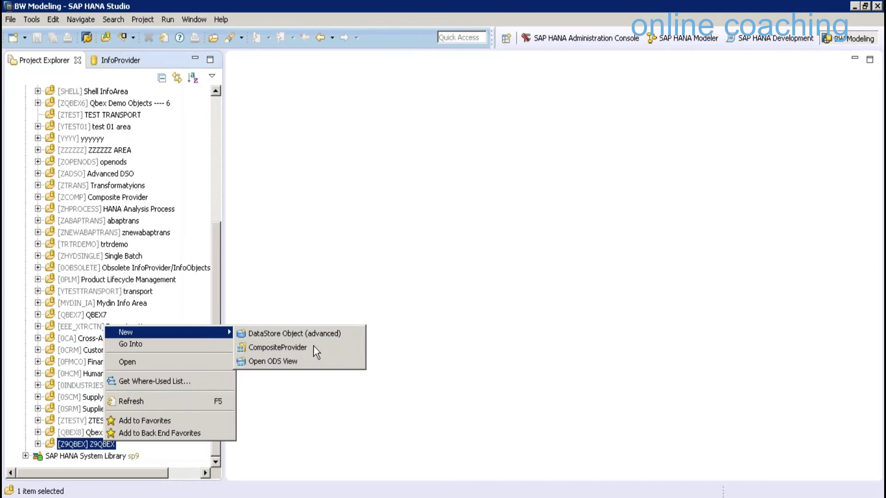
{"action": "left_click", "coordinate": [314, 347]}
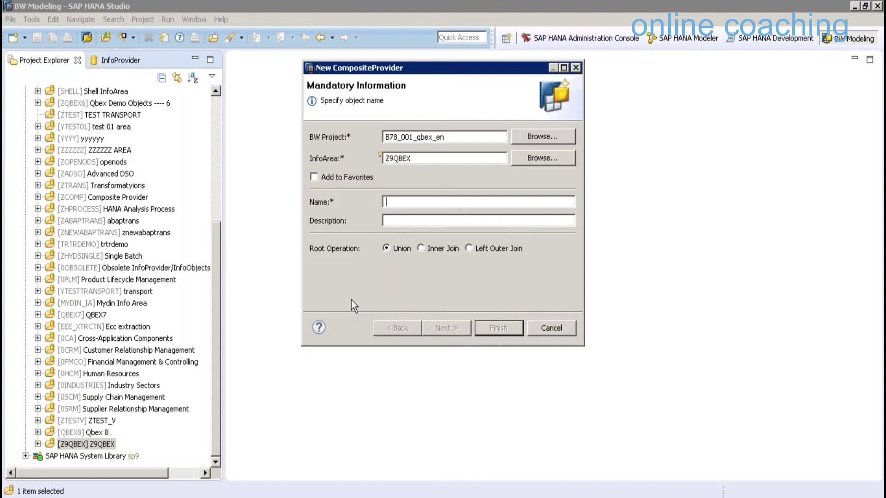
{"action": "type", "text": "ZC"}
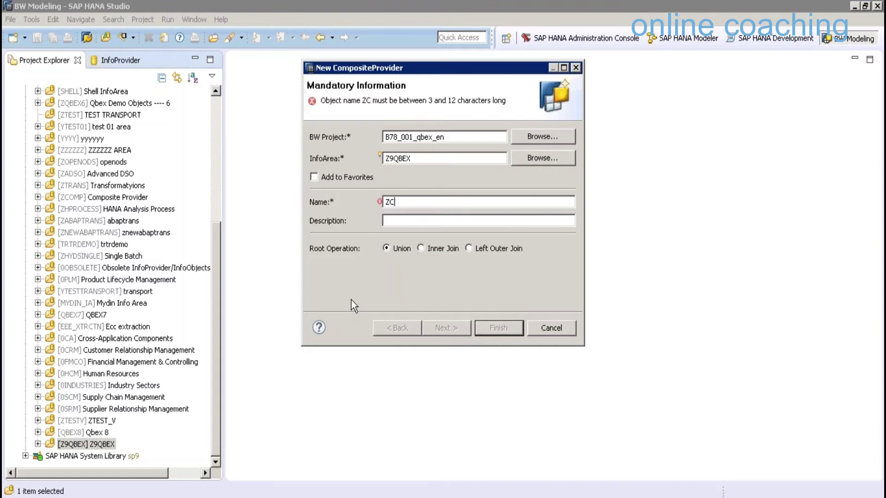
{"action": "type", "text": "PONE"}
{"action": "key", "text": "Tab"}
{"action": "type", "text": "CP  "}
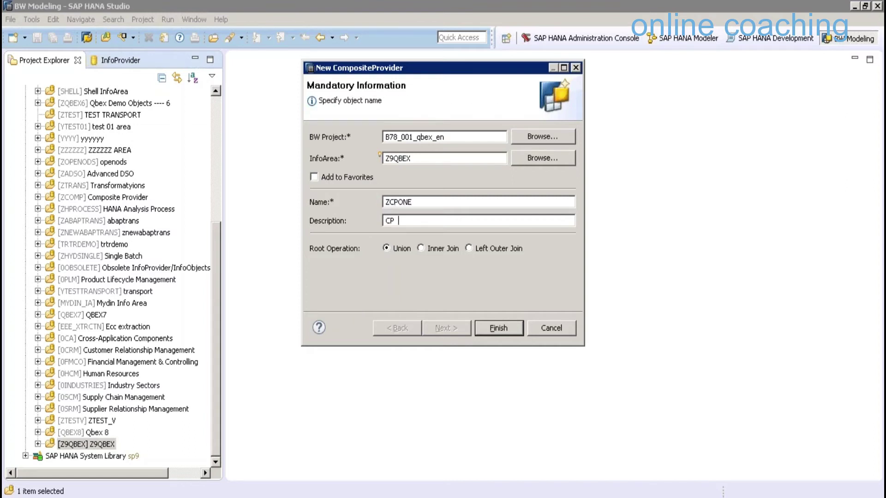
{"action": "type", "text": "with Single Provider"}
{"action": "key", "text": "Return"}
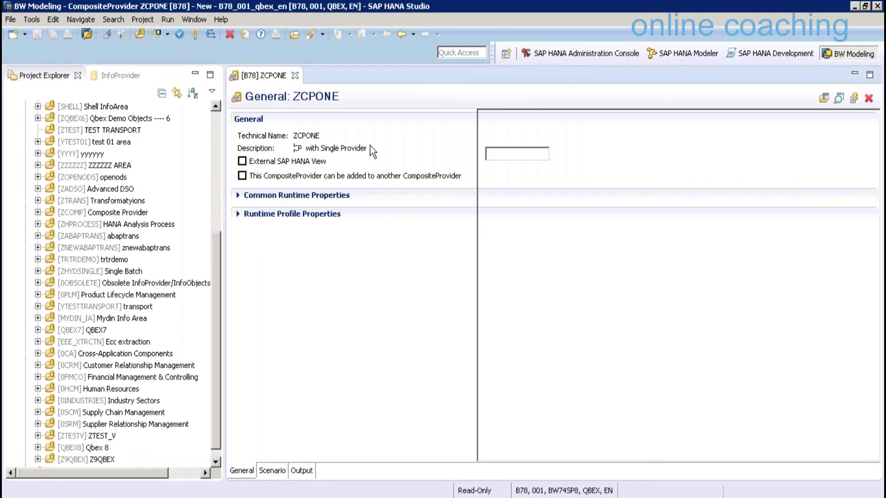
Add the SICCON_INTERNAL HANA view from 9QBEXPK.BWImported as the union's provider
{"action": "mouse_move", "coordinate": [350, 141]}
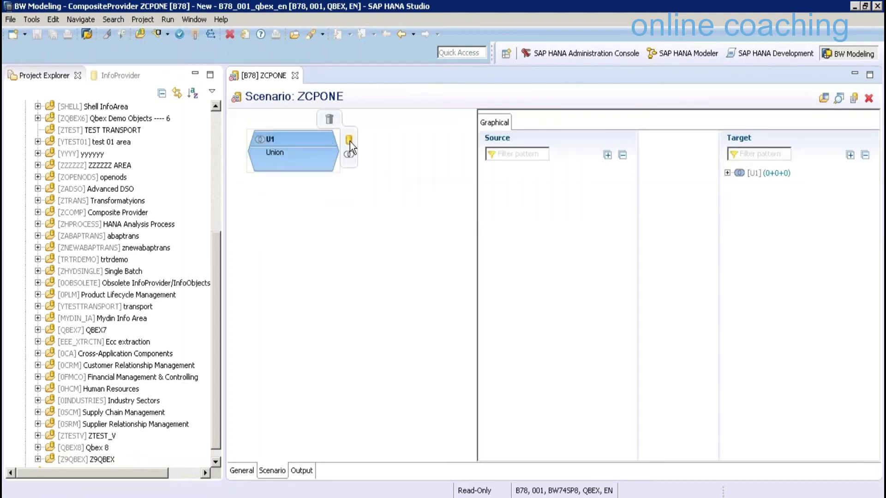
{"action": "left_click", "coordinate": [350, 142]}
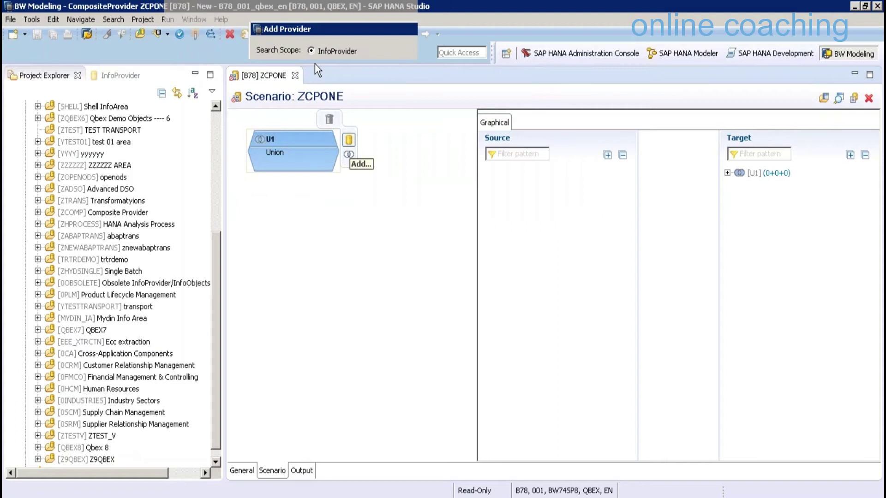
{"action": "left_click", "coordinate": [311, 64]}
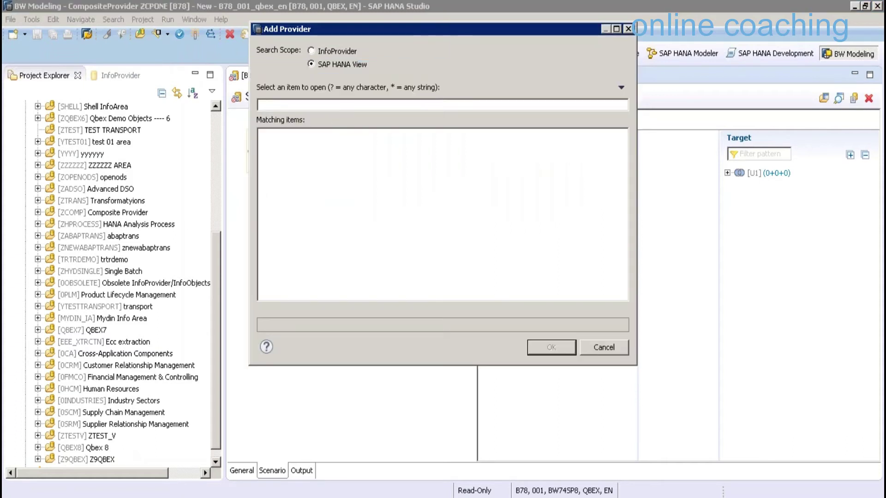
{"action": "type", "text": "SICCON"}
{"action": "left_click", "coordinate": [374, 158]}
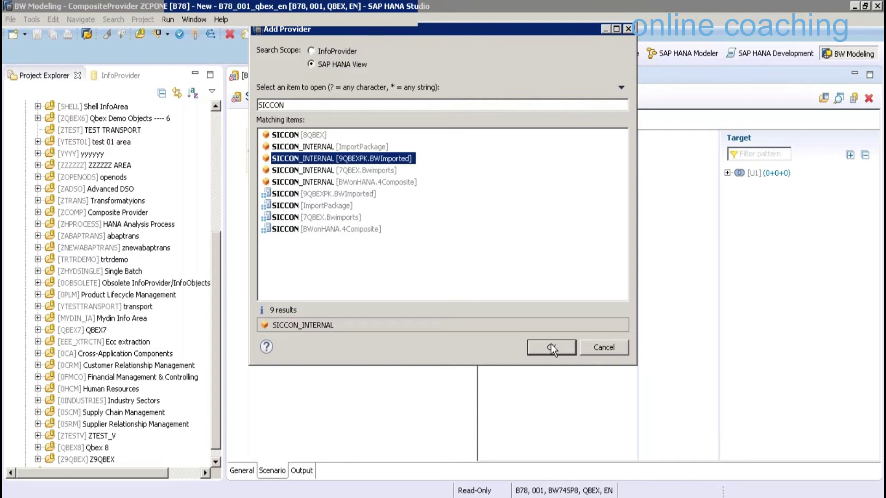
{"action": "left_click", "coordinate": [550, 346]}
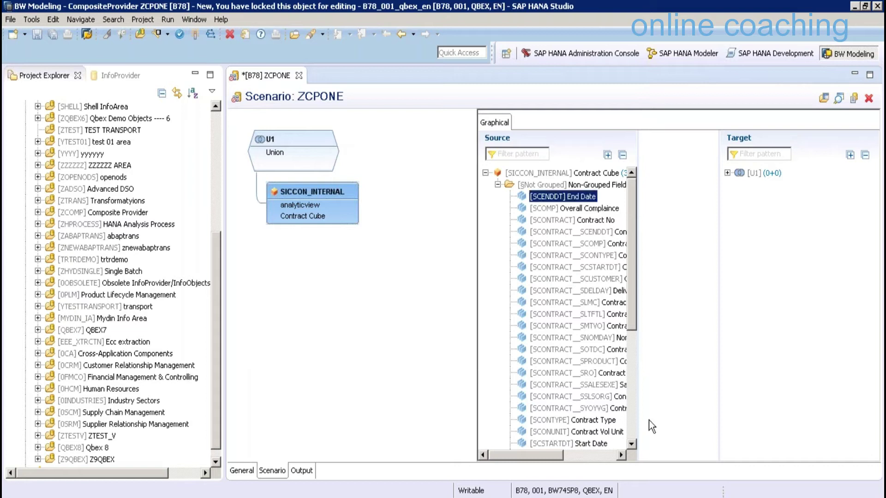
Map all source fields onto the U1 union target and save
{"action": "scroll", "coordinate": [591, 436], "scroll_direction": "down", "scroll_amount": 6}
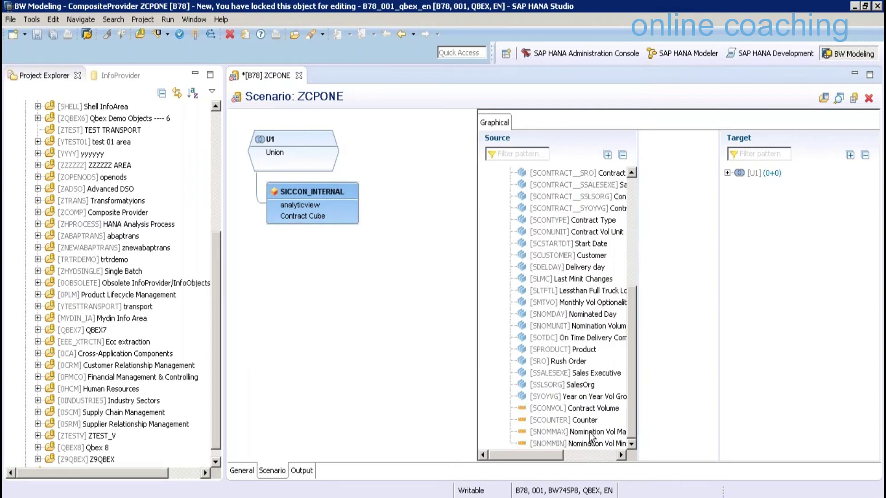
{"action": "key", "text": "ctrl+a"}
{"action": "left_click_drag", "start_coordinate": [590, 434], "coordinate": [768, 174]}
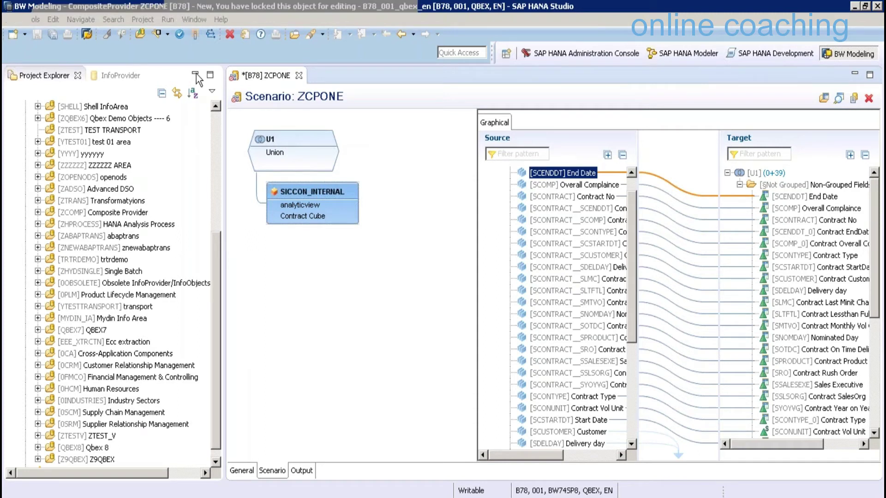
{"action": "key", "text": "ctrl+s"}
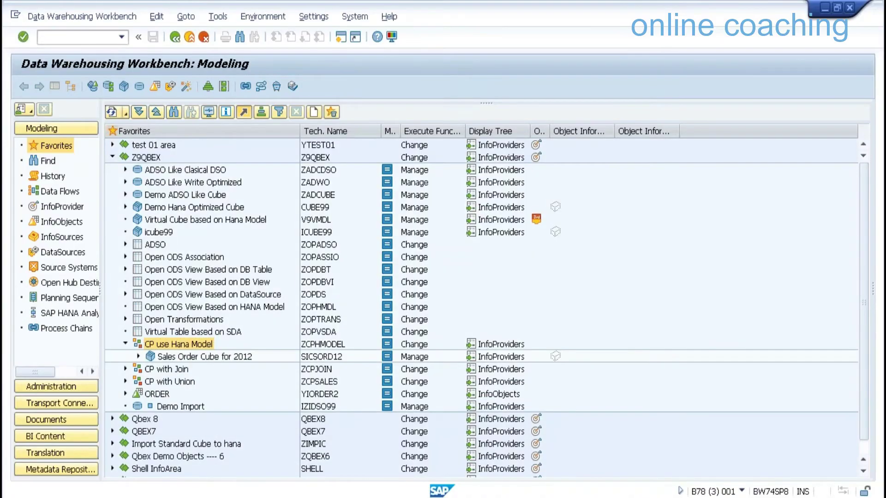
Reopen RSA1 and display the data of 'CP with Single Provider', acknowledging the characteristics message
{"action": "type", "text": "/NR"}
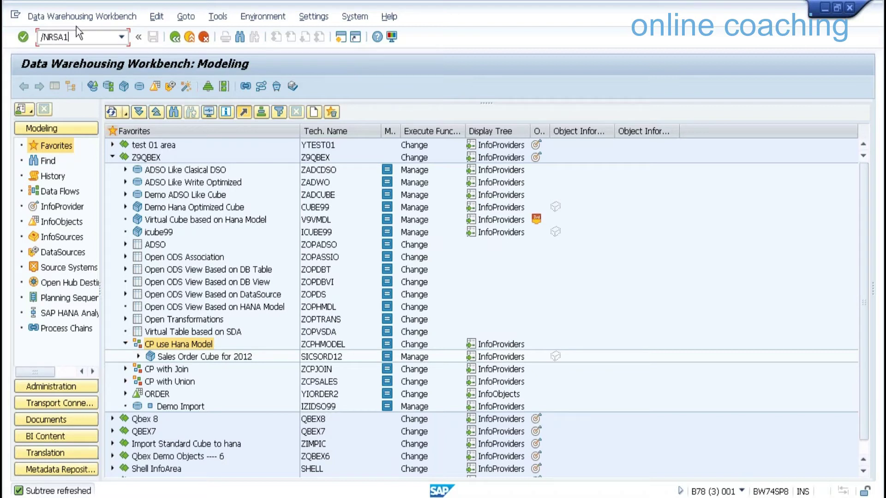
{"action": "type", "text": "SA1"}
{"action": "key", "text": "Return"}
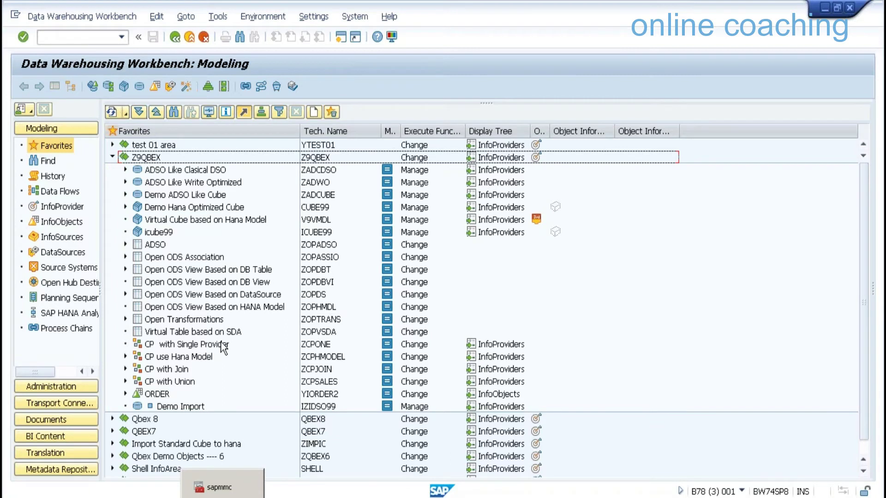
{"action": "left_click", "coordinate": [221, 345]}
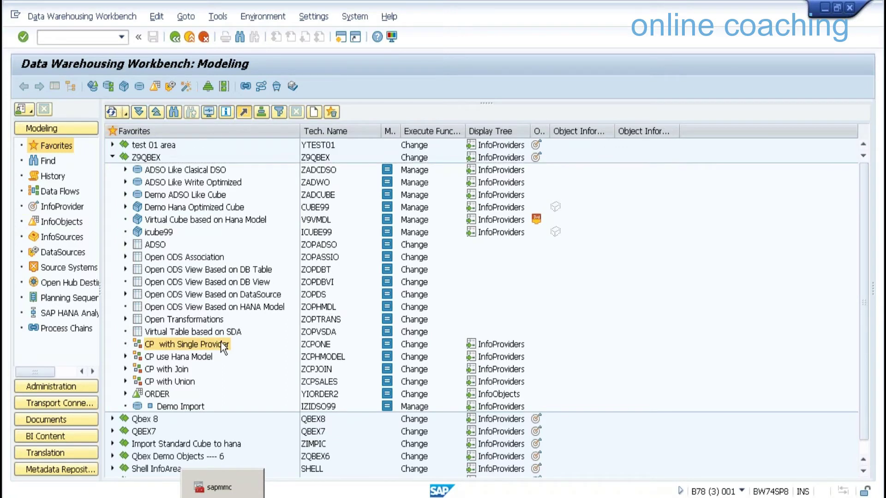
{"action": "right_click", "coordinate": [224, 347]}
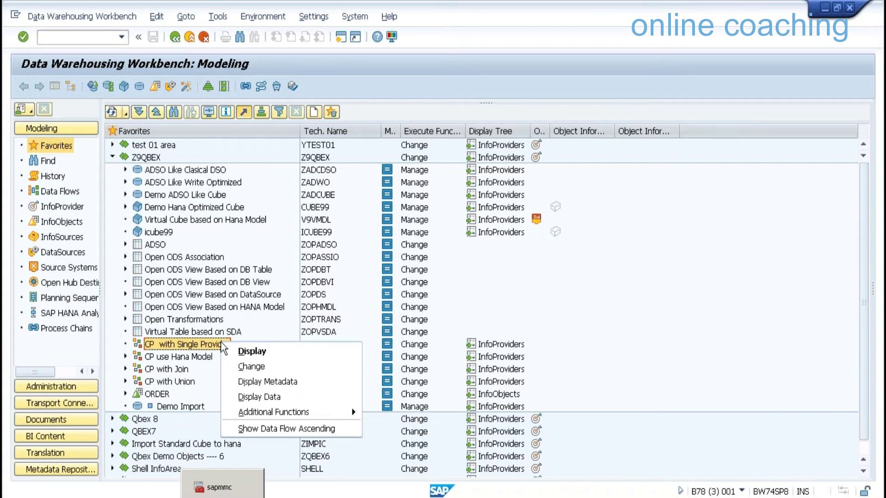
{"action": "left_click", "coordinate": [272, 398]}
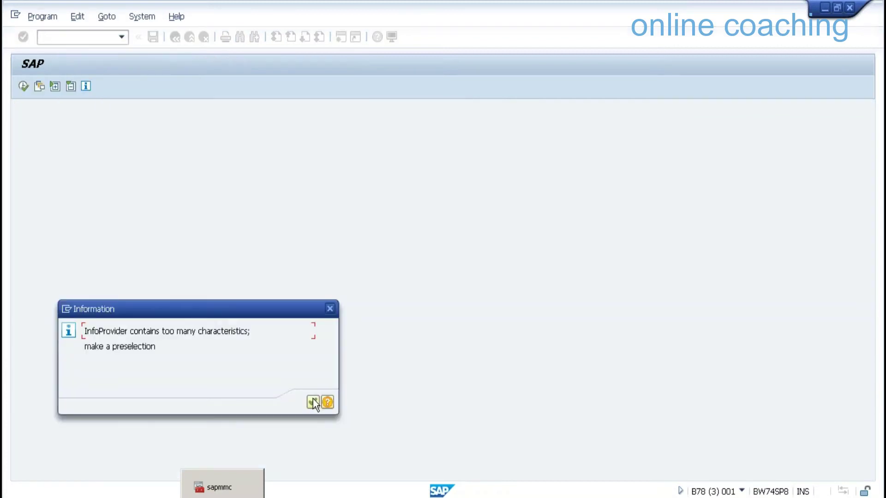
{"action": "left_click", "coordinate": [313, 402]}
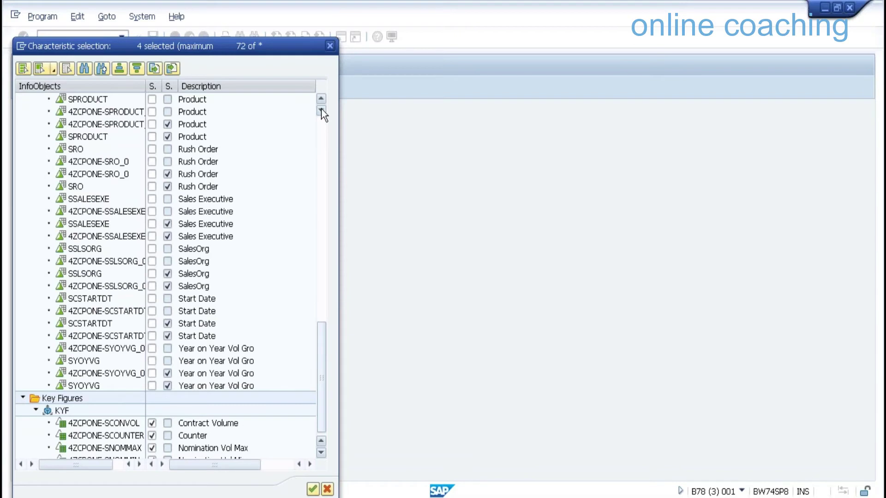
Preselect Contract No, Customer, End Date and Contract Type, and output all characteristics
{"action": "left_click", "coordinate": [321, 111]}
{"action": "left_click", "coordinate": [152, 124]}
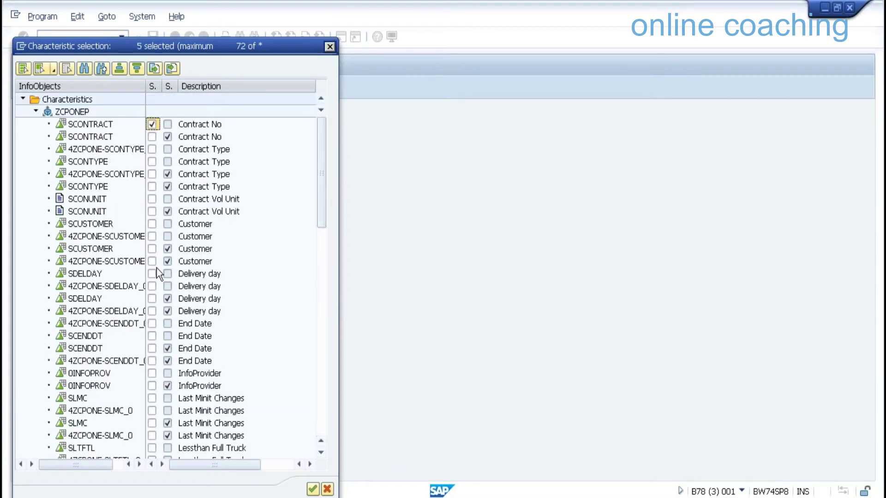
{"action": "left_click", "coordinate": [151, 224]}
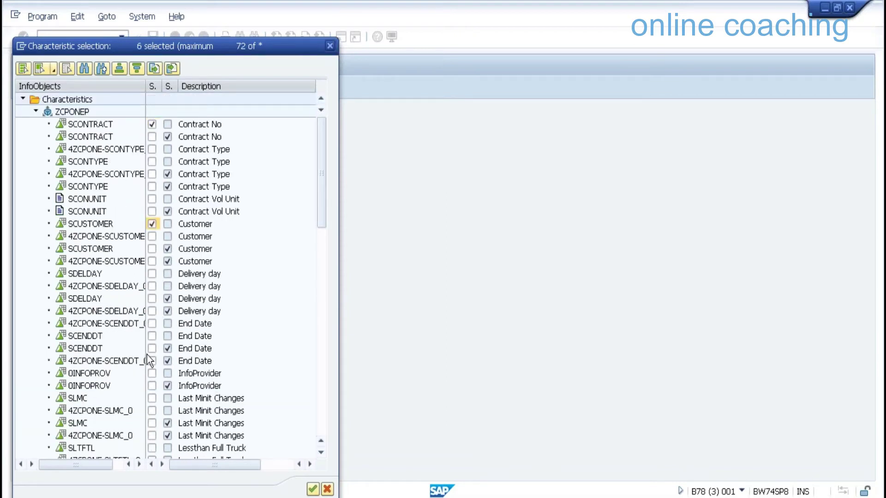
{"action": "left_click", "coordinate": [153, 324]}
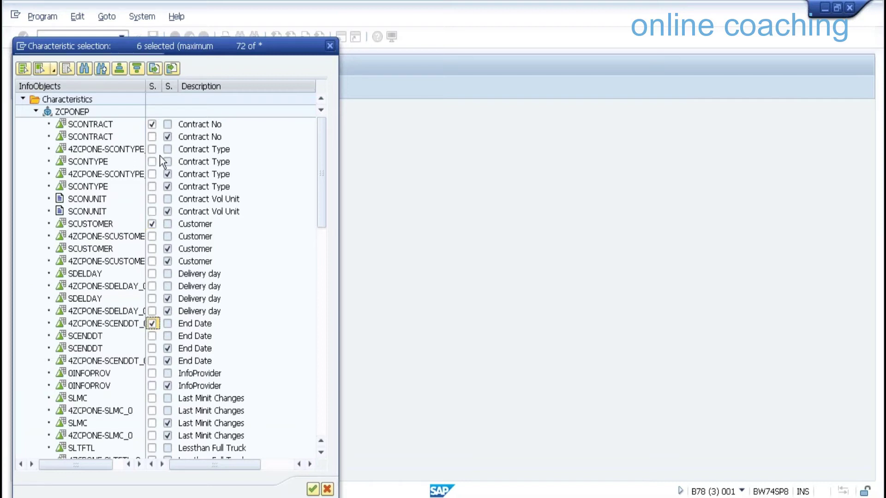
{"action": "left_click", "coordinate": [152, 149]}
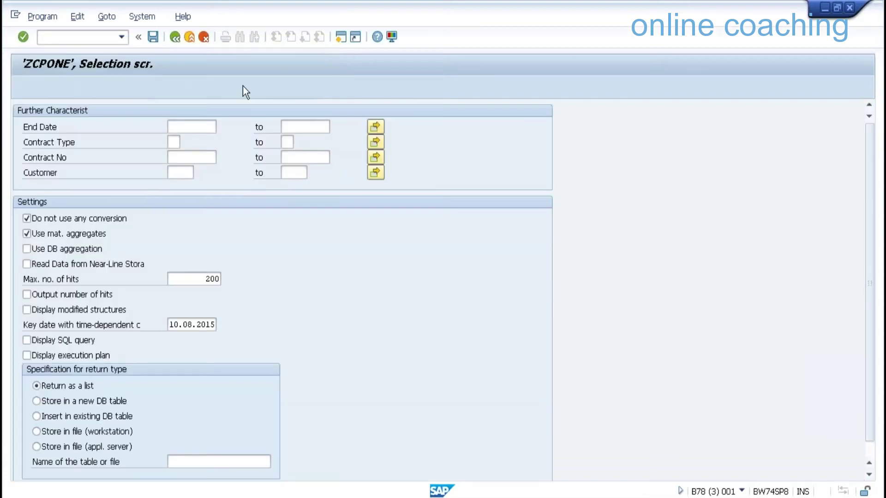
{"action": "left_click", "coordinate": [243, 86]}
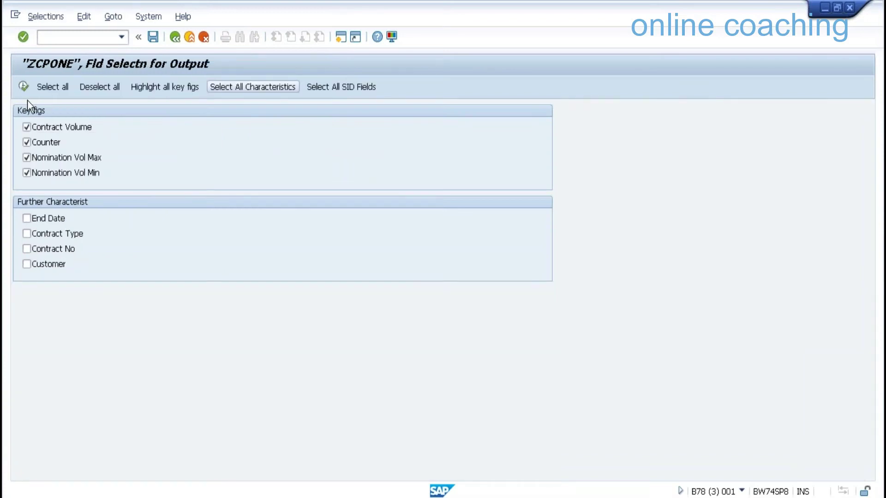
{"action": "left_click", "coordinate": [24, 87]}
Run the ZCPONE data list, confirm the aggregation message, then return to HANA Studio's Z9QBEX
{"action": "key", "text": "F3"}
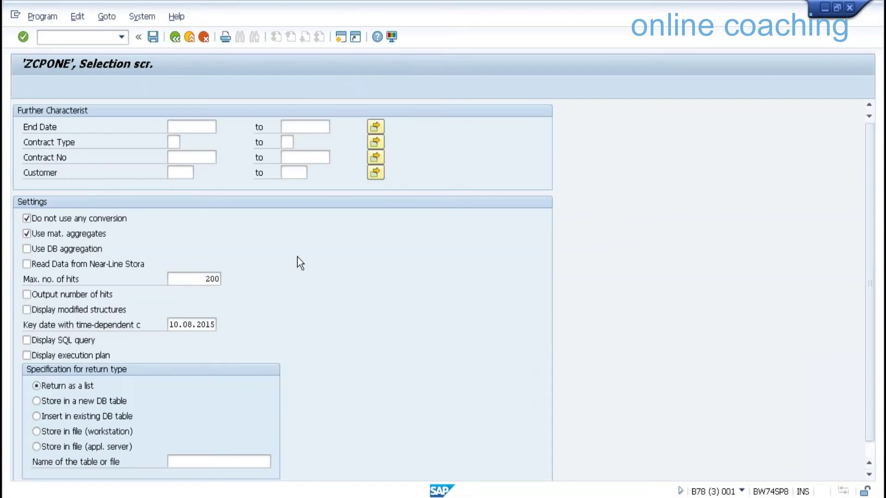
{"action": "key", "text": "F8"}
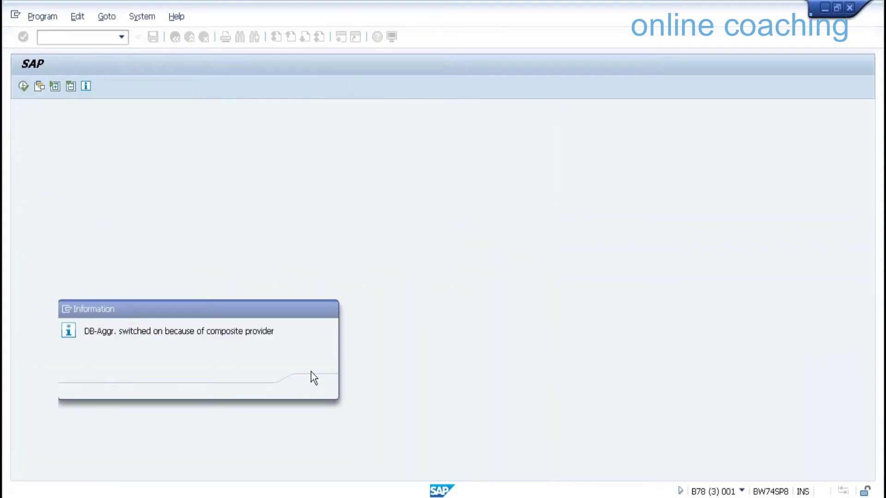
{"action": "key", "text": "Return"}
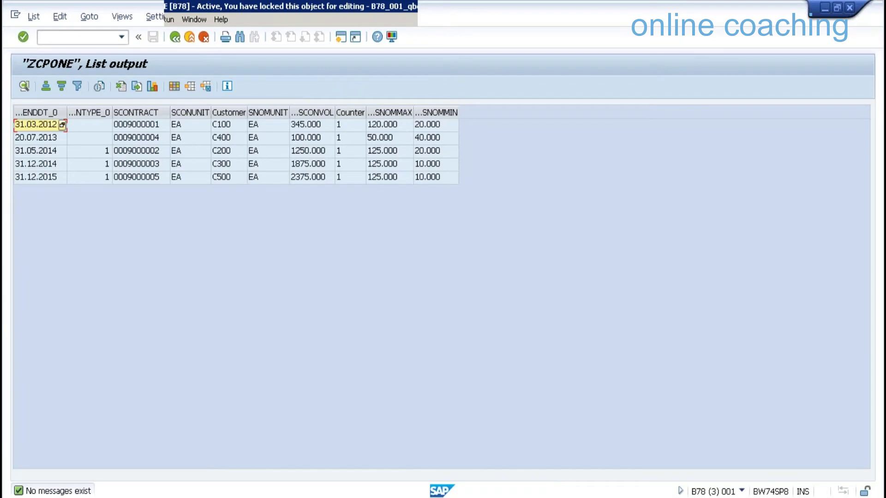
{"action": "left_click", "coordinate": [297, 73]}
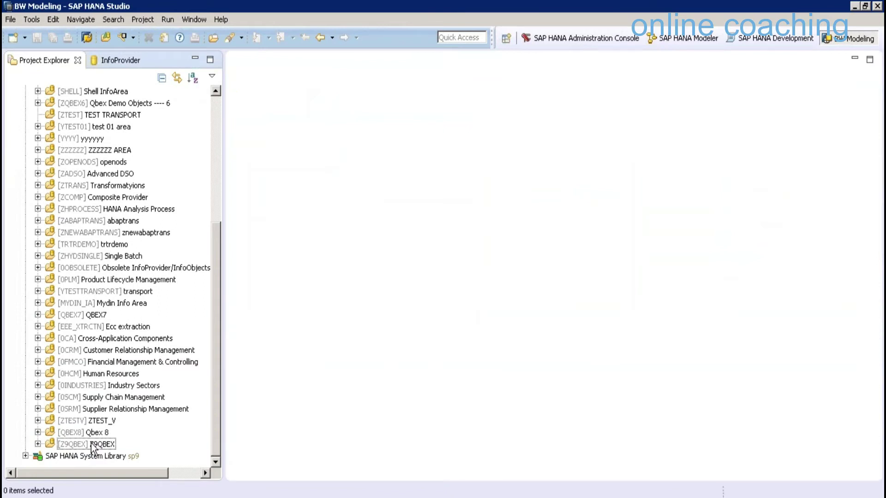
{"action": "left_click", "coordinate": [93, 444]}
Create CompositeProvider ZCPJU in Z9QBEX, described as 'CP with Join & Union'
{"action": "right_click", "coordinate": [93, 443]}
{"action": "mouse_move", "coordinate": [203, 333]}
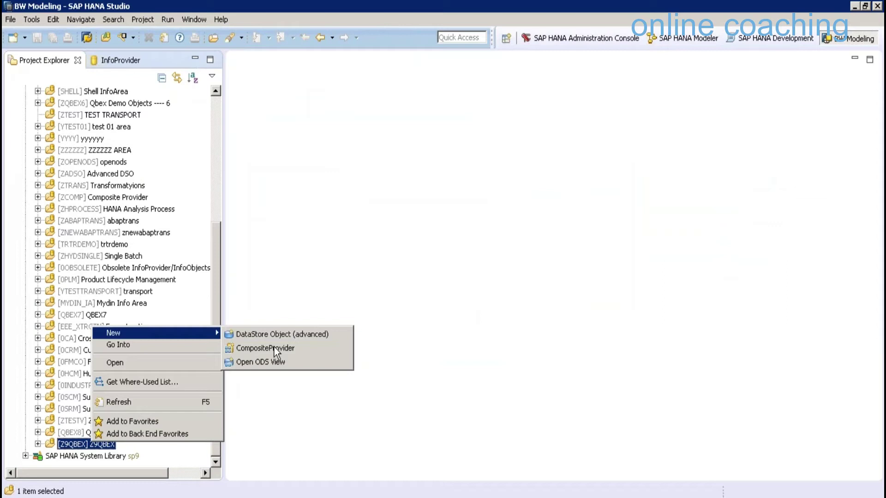
{"action": "left_click", "coordinate": [274, 349]}
{"action": "type", "text": "Z"}
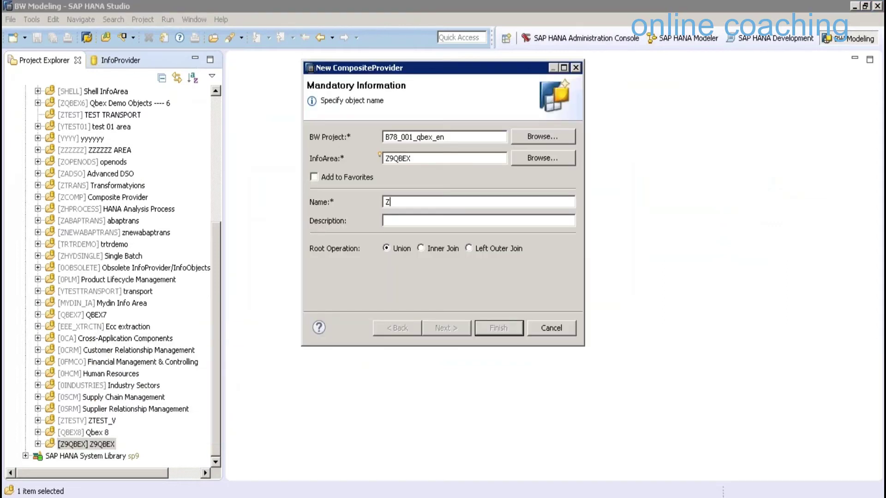
{"action": "type", "text": "CPJ"}
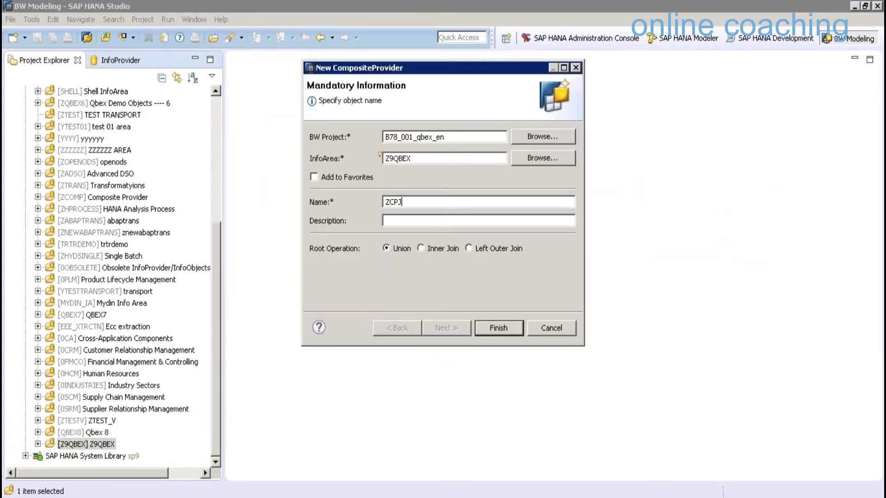
{"action": "type", "text": "U"}
{"action": "key", "text": "Tab"}
{"action": "type", "text": "CP with Join & Union"}
{"action": "left_click", "coordinate": [493, 328]}
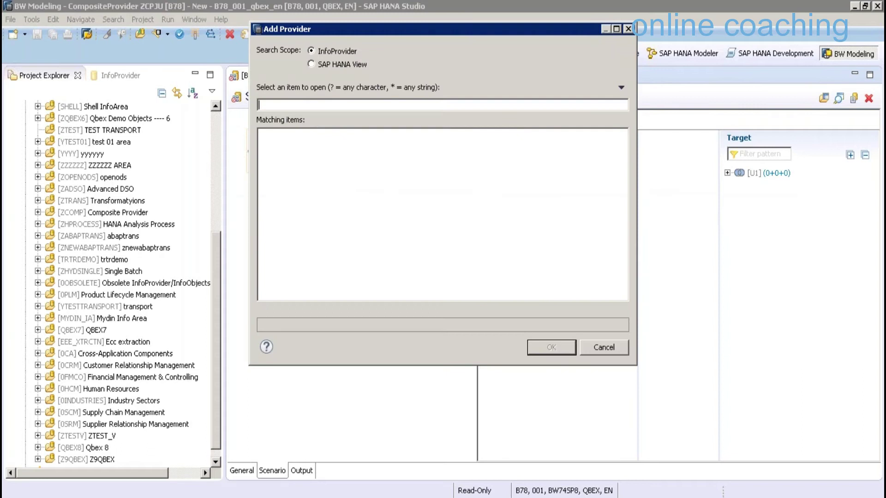
Add the four SICSORD sales order cubes to the union
{"action": "type", "text": "SICSORD"}
{"action": "left_click", "coordinate": [323, 170], "text": "shift"}
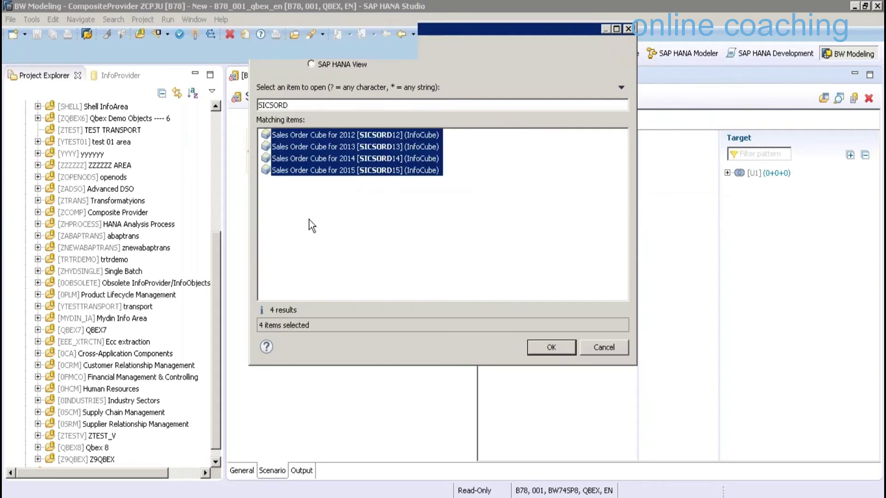
{"action": "key", "text": "Return"}
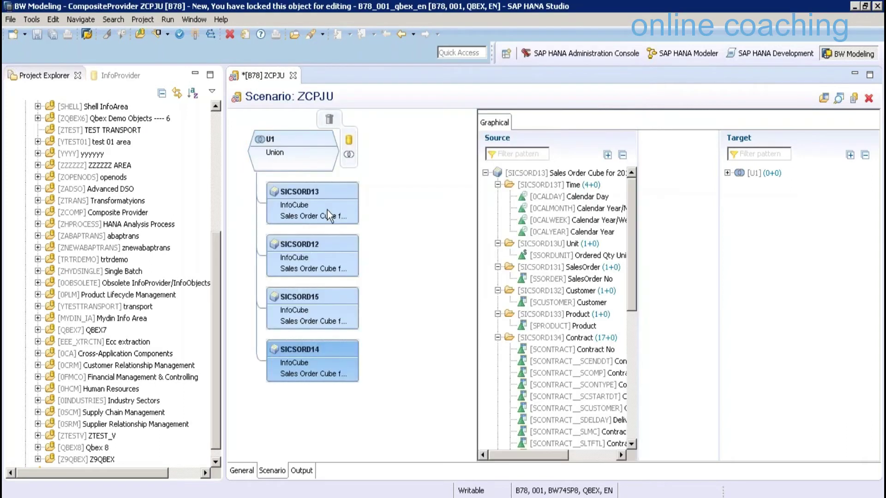
{"action": "left_click", "coordinate": [333, 154]}
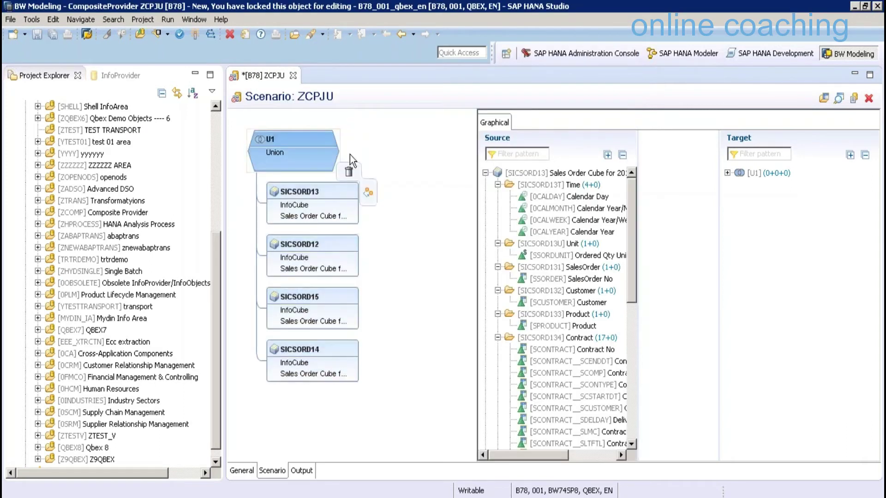
Inner-join union U1 with the SICCON Contract Cube view from 9QBEXPK.BWImported, then select the new node
{"action": "left_click", "coordinate": [350, 154]}
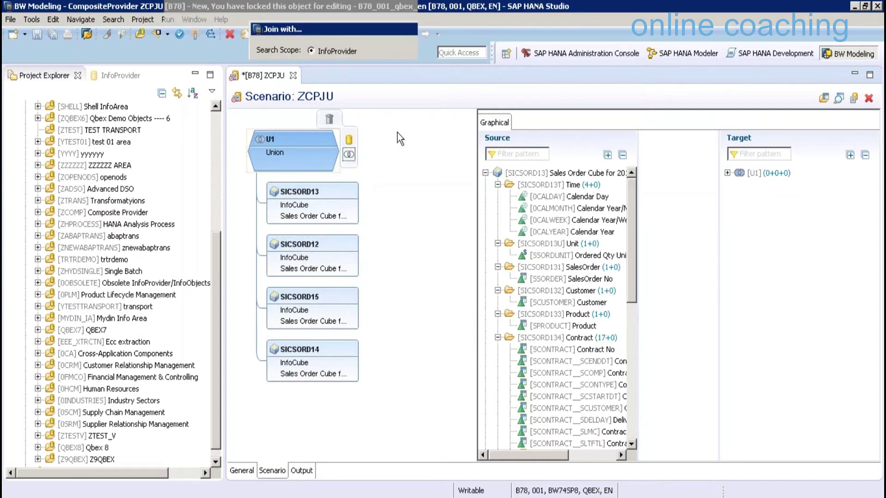
{"action": "type", "text": "SI"}
{"action": "left_click", "coordinate": [339, 64]}
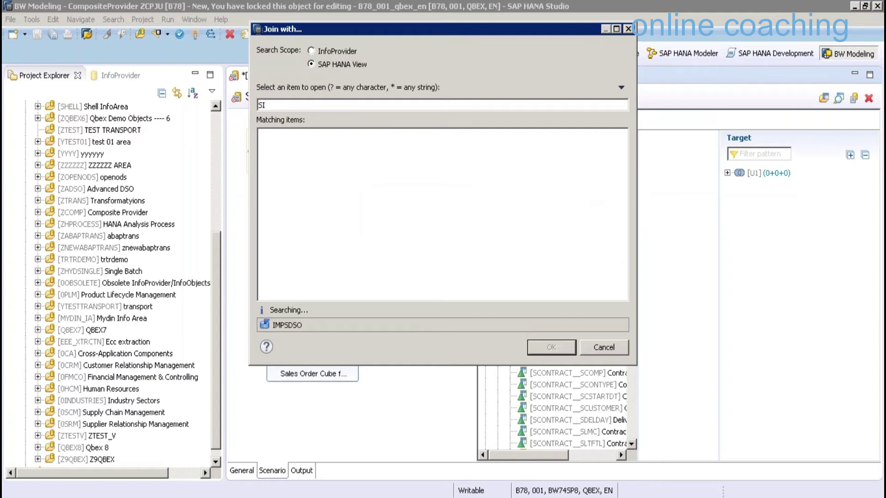
{"action": "type", "text": "CC"}
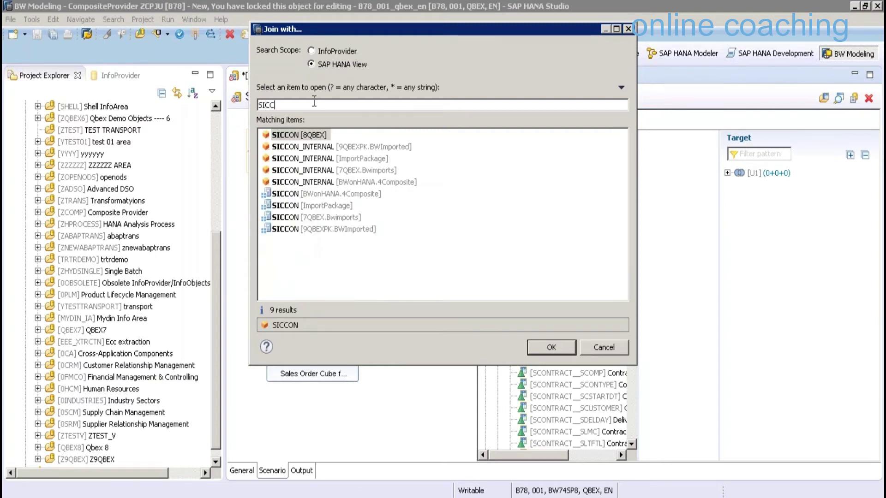
{"action": "type", "text": "ON"}
{"action": "key", "text": "Down"}
{"action": "key", "text": "End"}
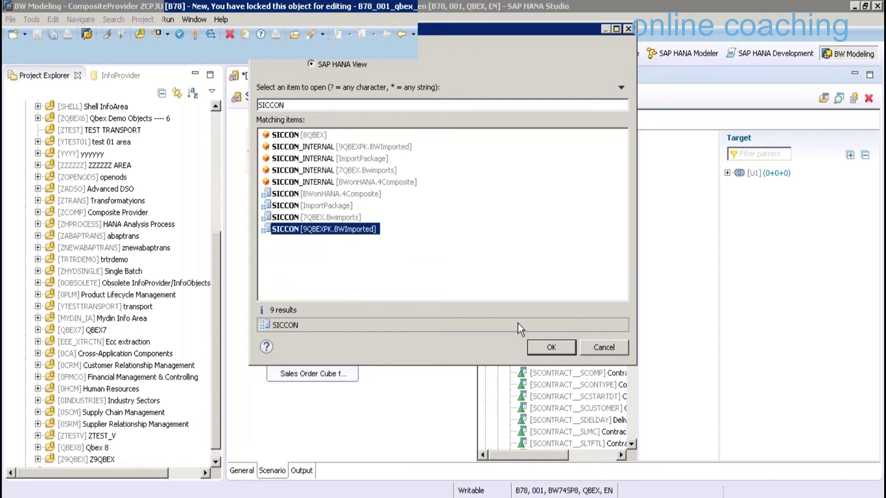
{"action": "key", "text": "Return"}
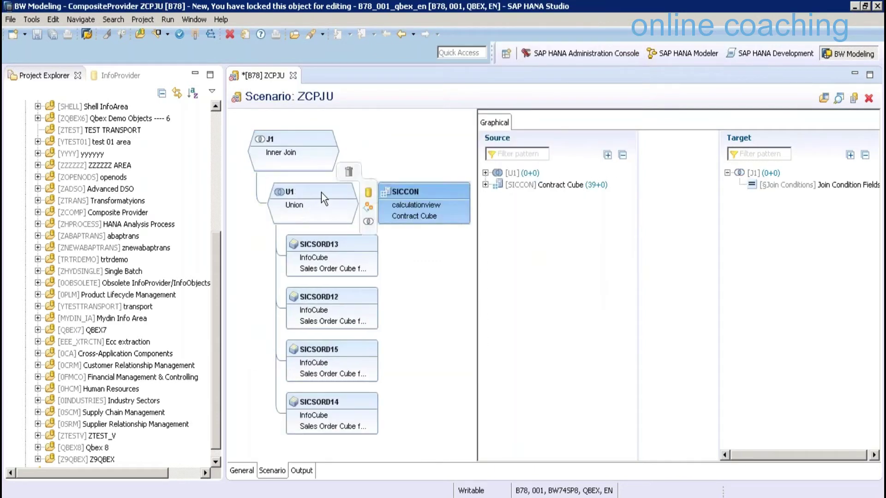
{"action": "left_click", "coordinate": [431, 192]}
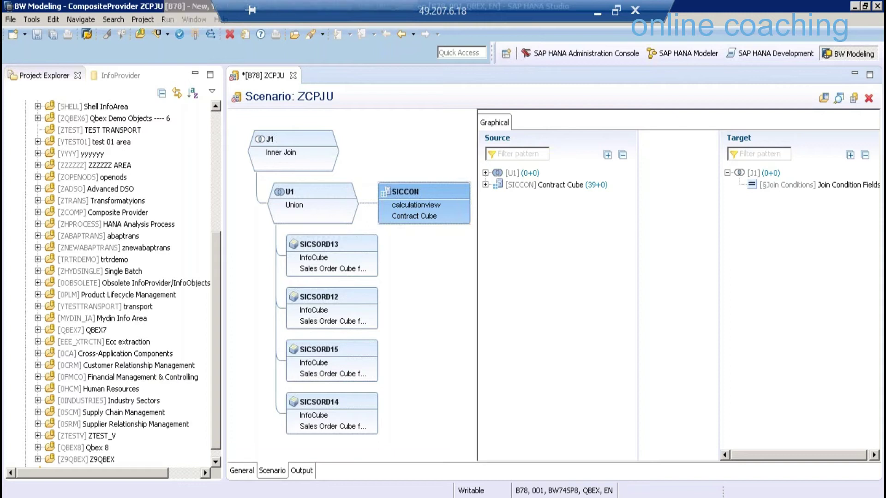
{"action": "left_click", "coordinate": [286, 453]}
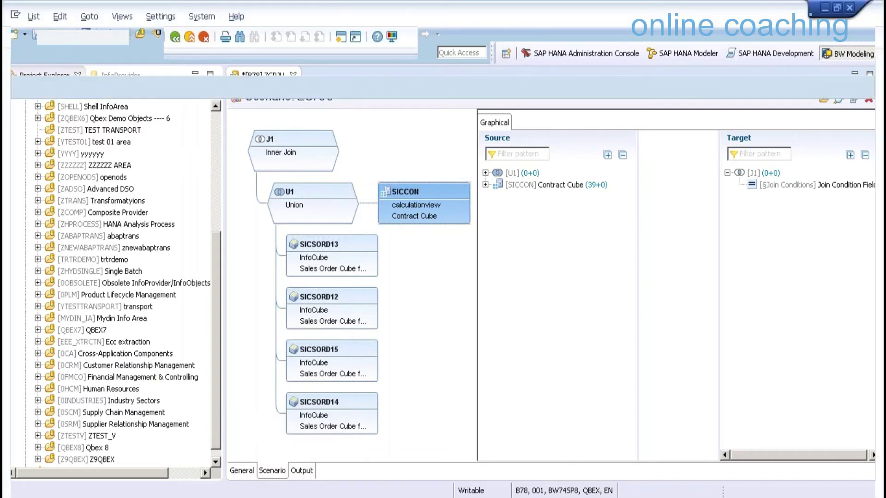
Open RSA1 and expand the Shell InfoArea's Virtual Layer to view the SMPSPOSO and SMPDSCOMP providers
{"action": "type", "text": "/NRSA1"}
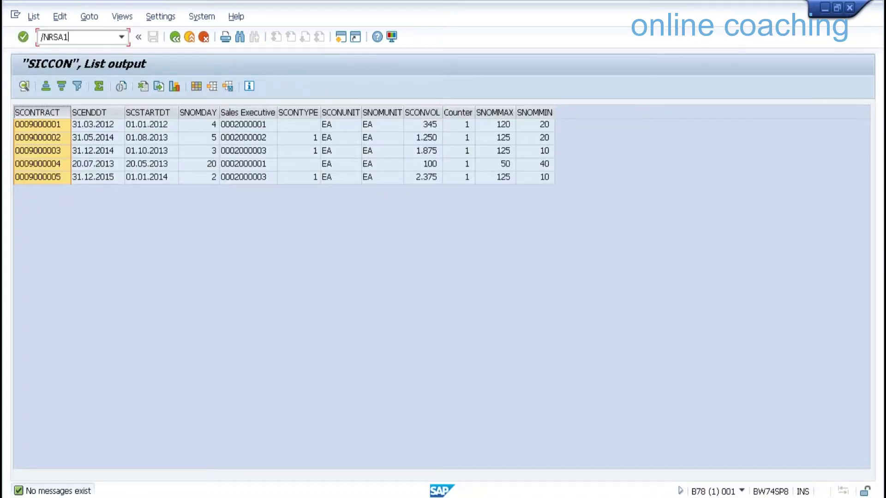
{"action": "key", "text": "Return"}
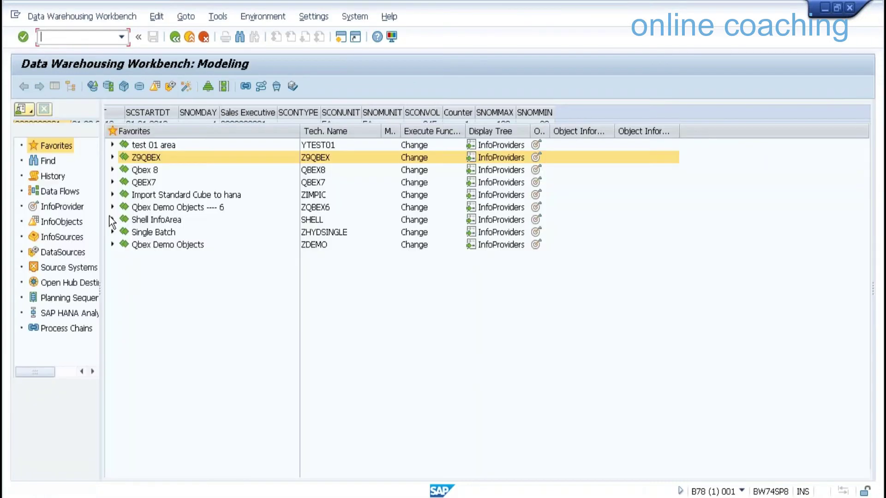
{"action": "left_click", "coordinate": [112, 220]}
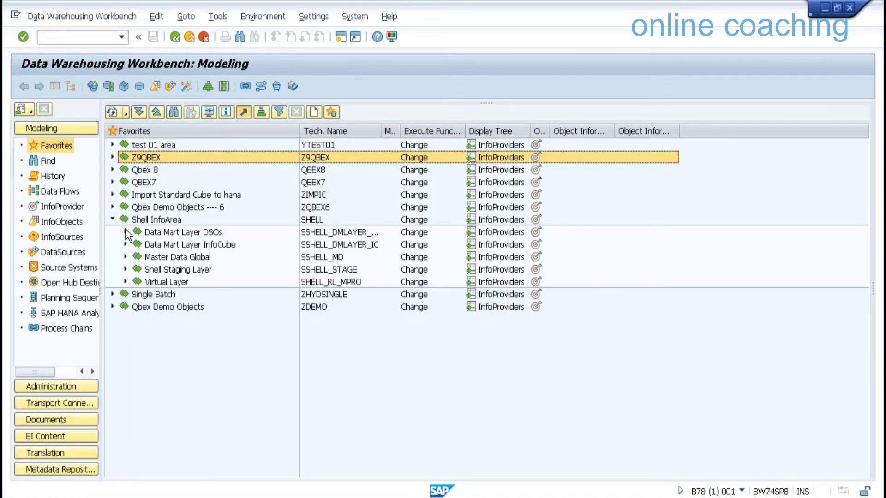
{"action": "left_click", "coordinate": [126, 232]}
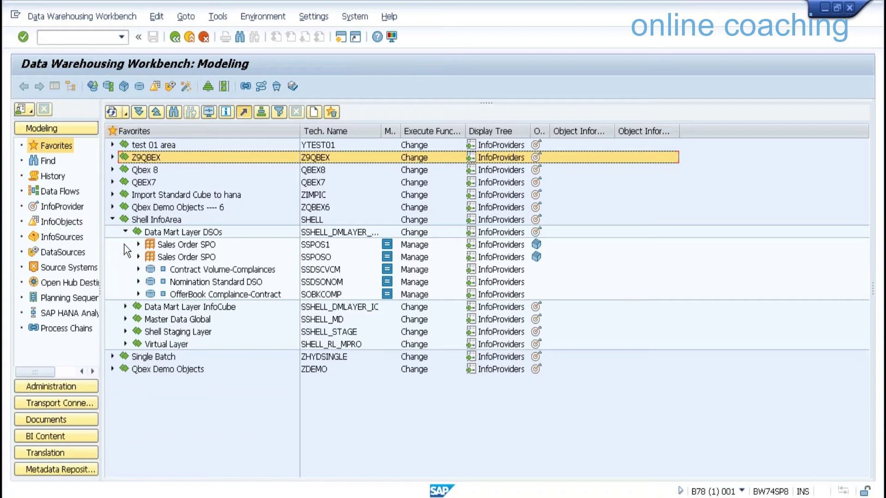
{"action": "left_click", "coordinate": [126, 232]}
{"action": "left_click", "coordinate": [127, 280]}
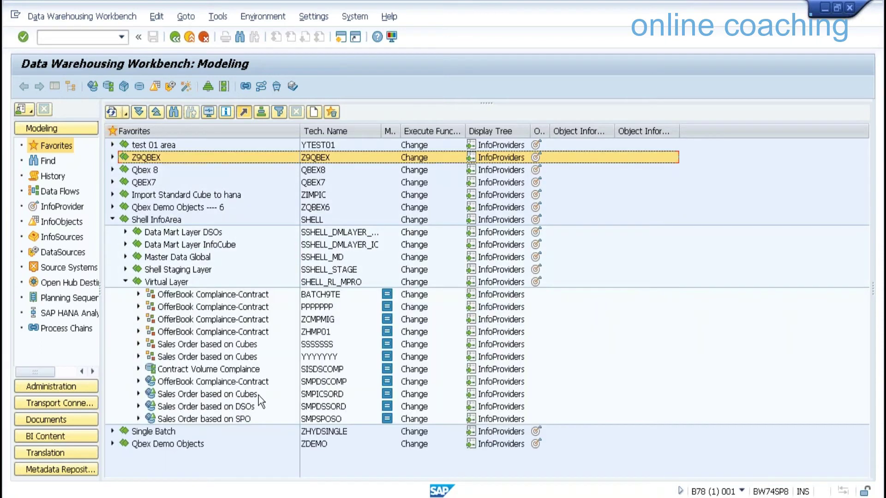
{"action": "left_click", "coordinate": [331, 418]}
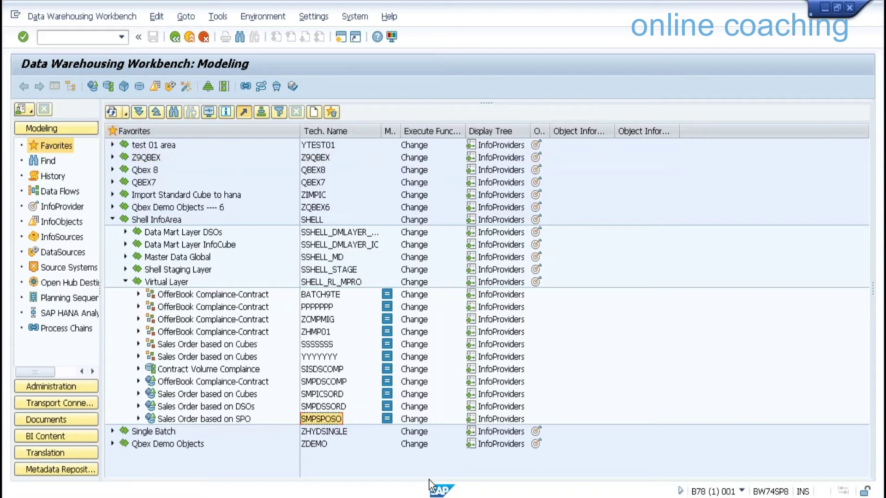
{"action": "left_click", "coordinate": [330, 382]}
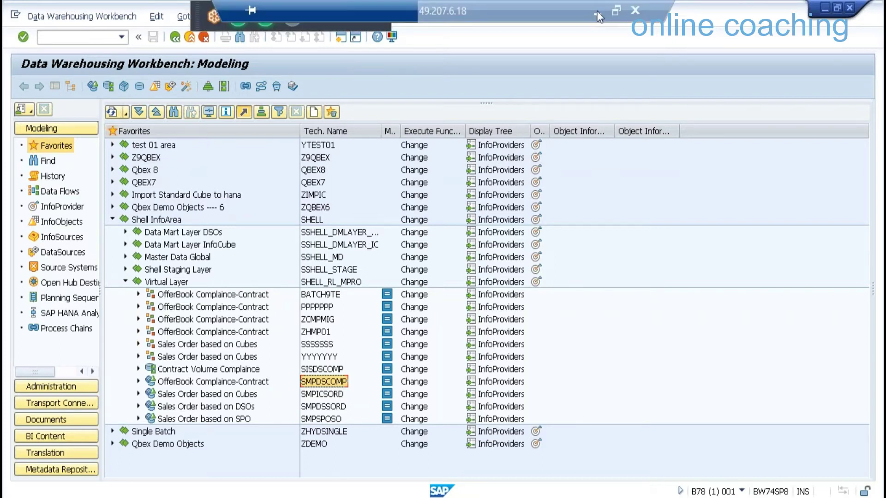
{"action": "left_click", "coordinate": [597, 14]}
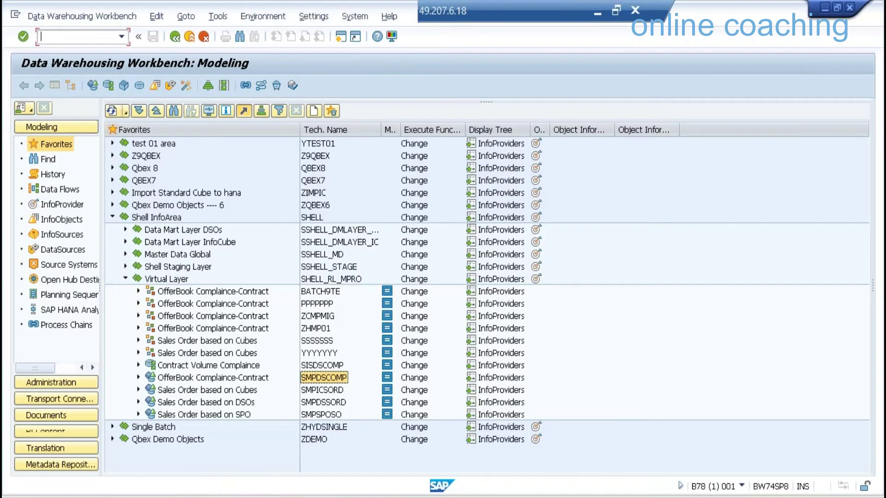
Run the RSO_CONVERT_IPRO_TO_HCPR program via transaction SE38
{"action": "type", "text": "/OSE3"}
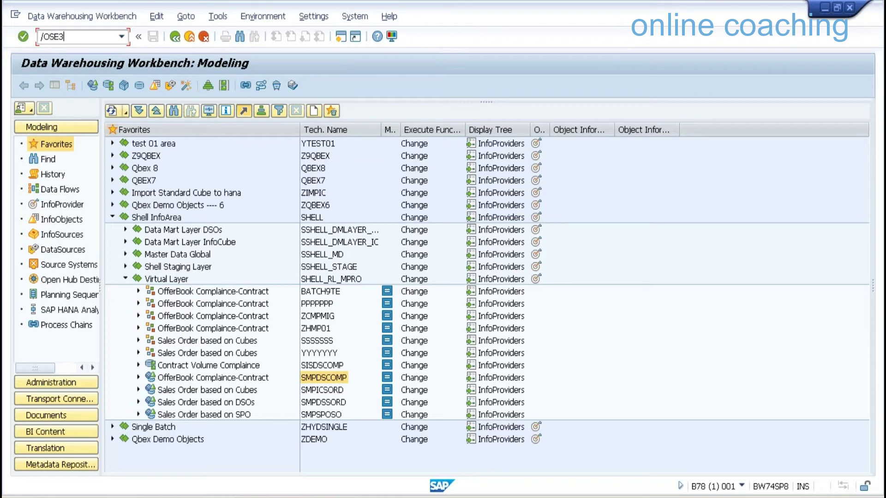
{"action": "type", "text": "8"}
{"action": "key", "text": "Return"}
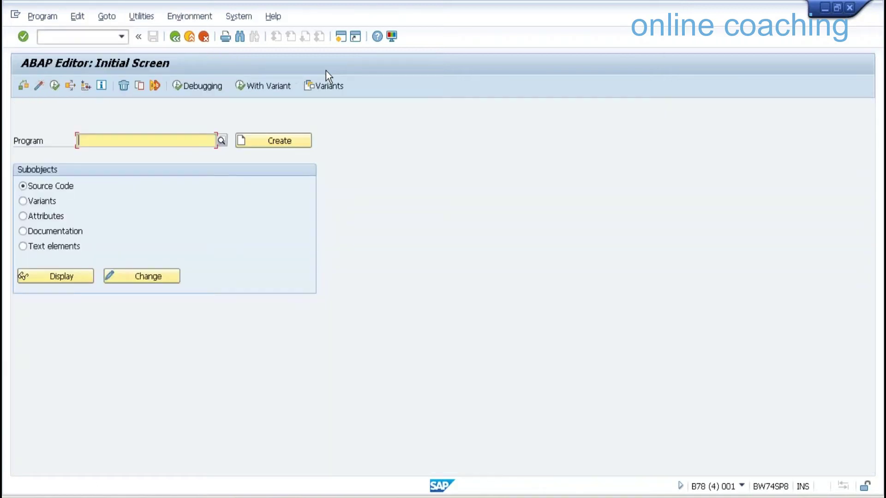
{"action": "type", "text": "RSO_CONVERT_IPRO_TO_HCPR"}
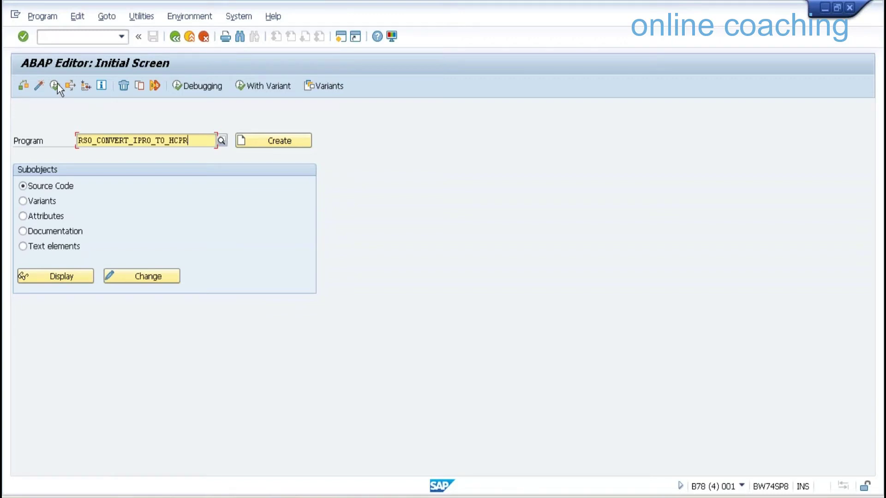
{"action": "left_click", "coordinate": [56, 85]}
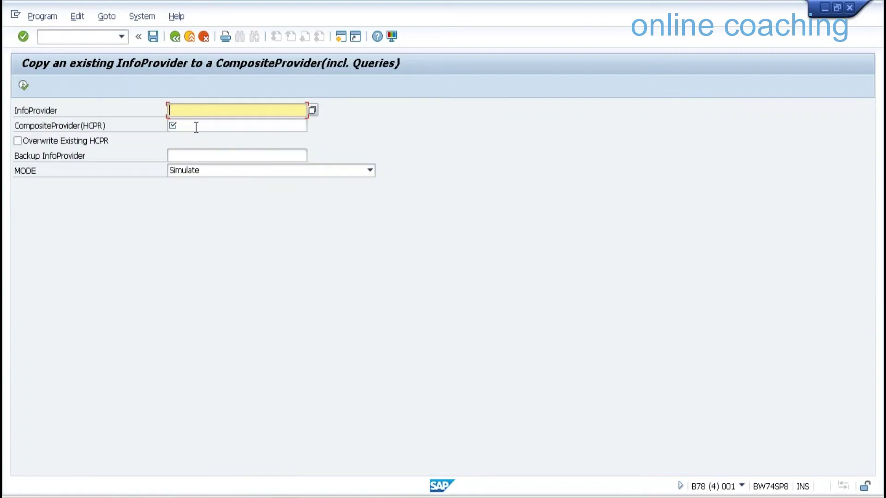
Set source SMPDSCOMP, CompositeProvider Z9QCON and mode 'Convert InfoProvider and copy Queries'
{"action": "type", "text": "SMPDSCOMP"}
{"action": "left_click", "coordinate": [196, 127]}
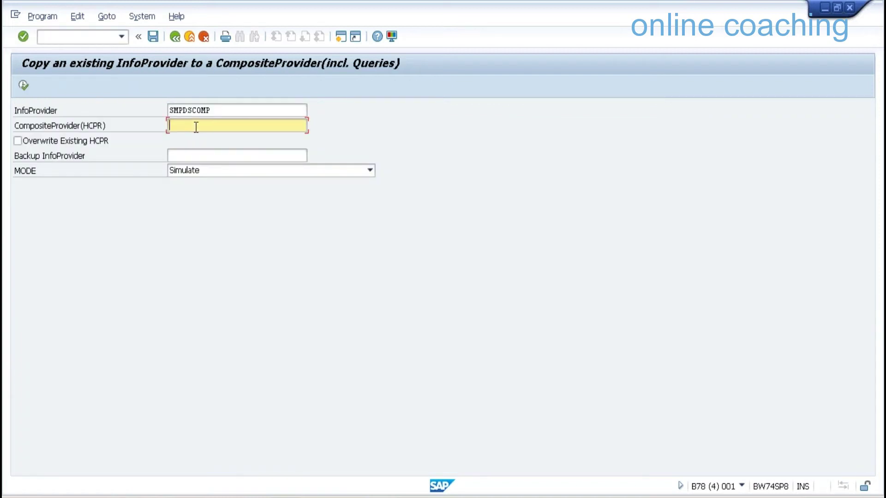
{"action": "type", "text": "Z"}
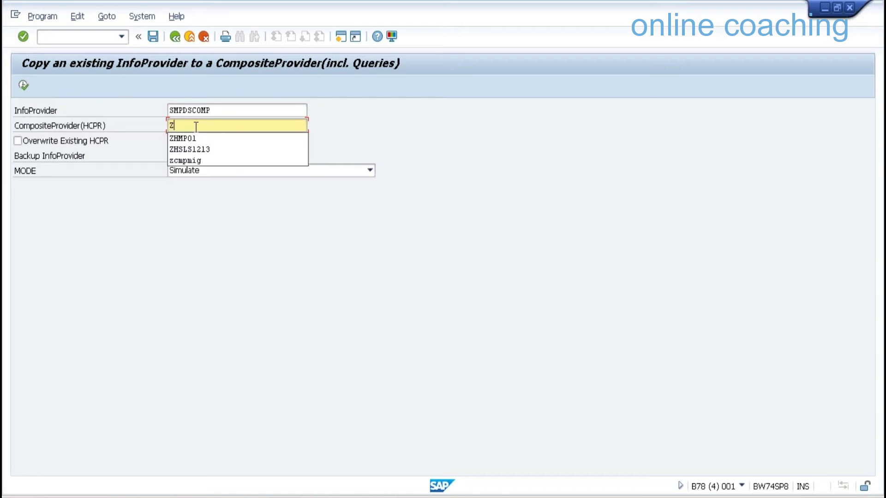
{"action": "type", "text": "9Q"}
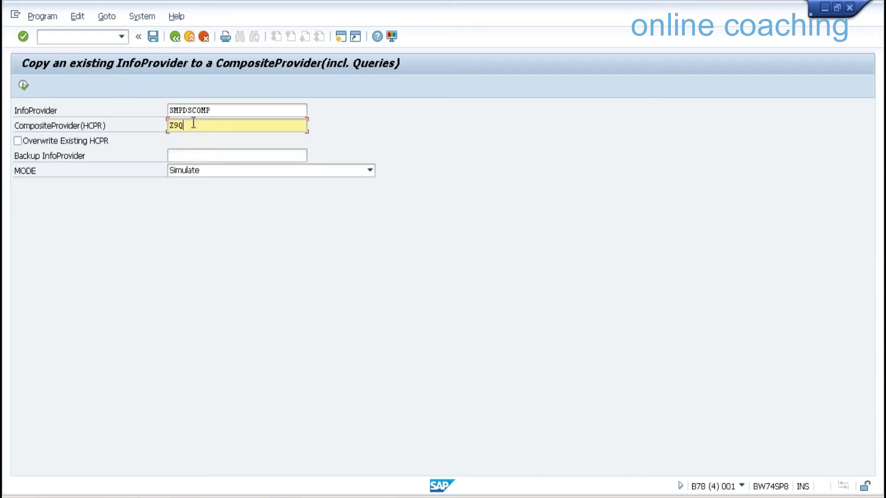
{"action": "type", "text": "CON"}
{"action": "left_click", "coordinate": [204, 174]}
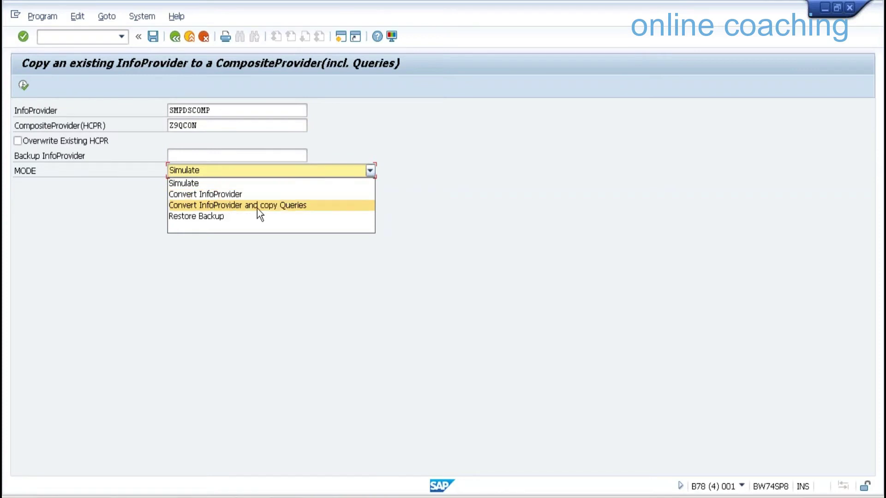
{"action": "left_click", "coordinate": [24, 87]}
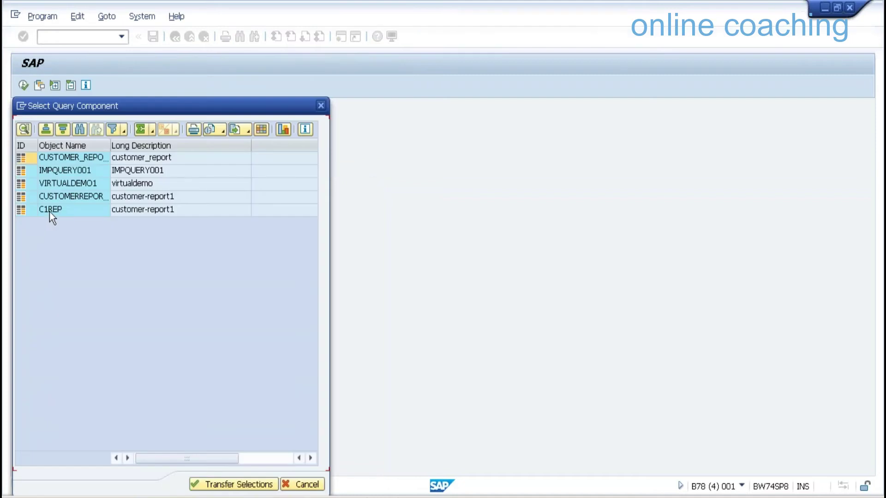
Transfer all five queries with the suggested copy names, close the log and go back
{"action": "left_click", "coordinate": [26, 209], "text": "shift"}
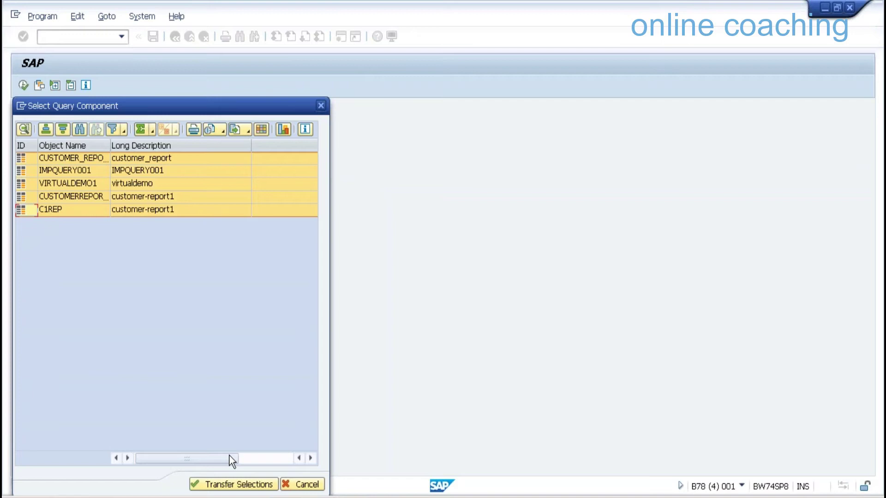
{"action": "left_click", "coordinate": [233, 485]}
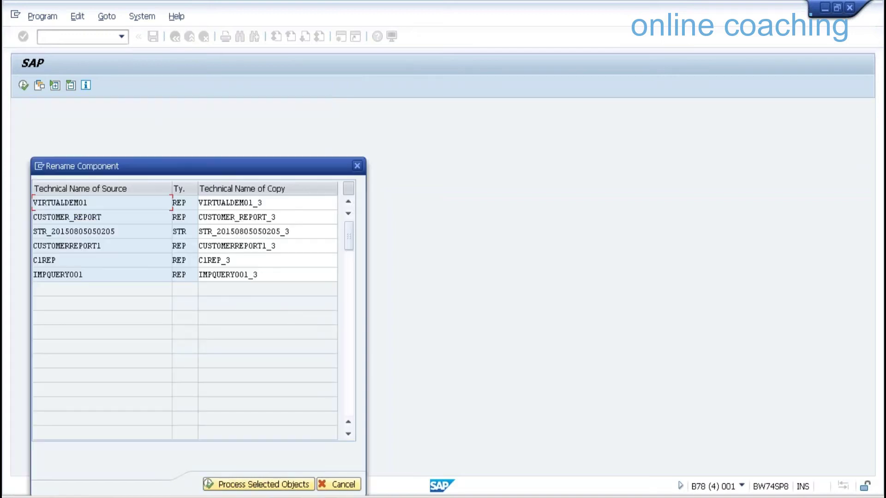
{"action": "key", "text": "Return"}
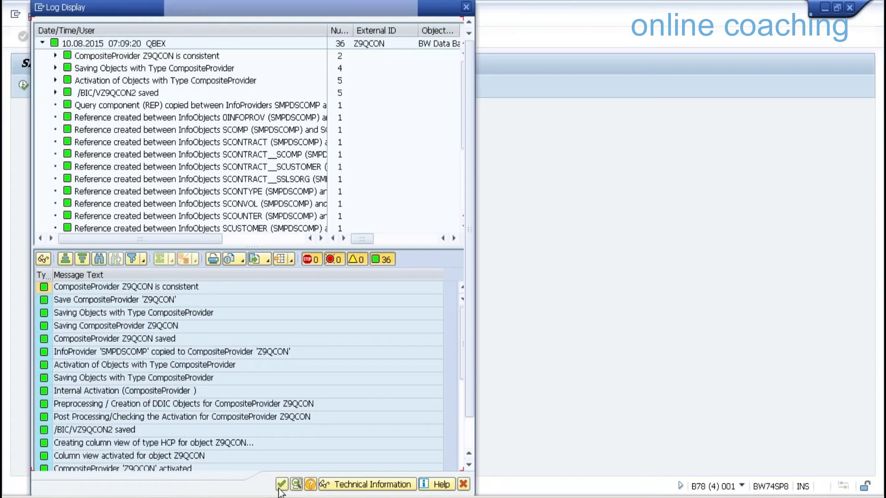
{"action": "left_click", "coordinate": [281, 485]}
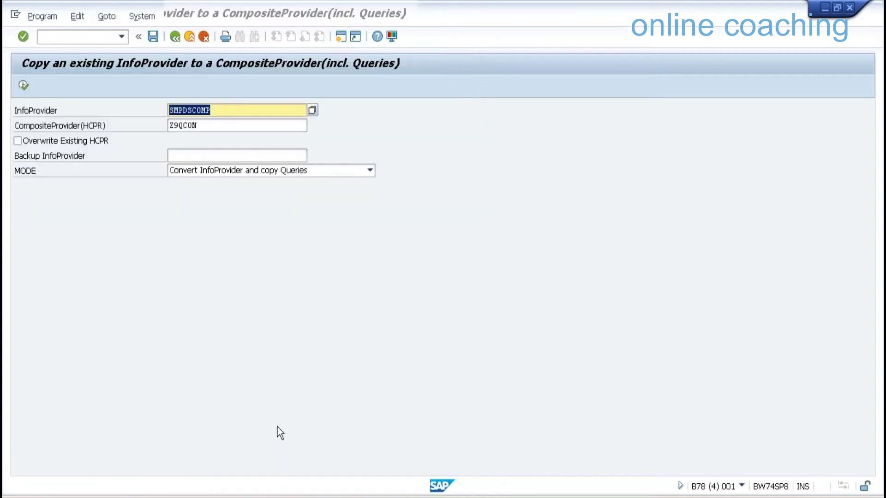
{"action": "key", "text": "F3"}
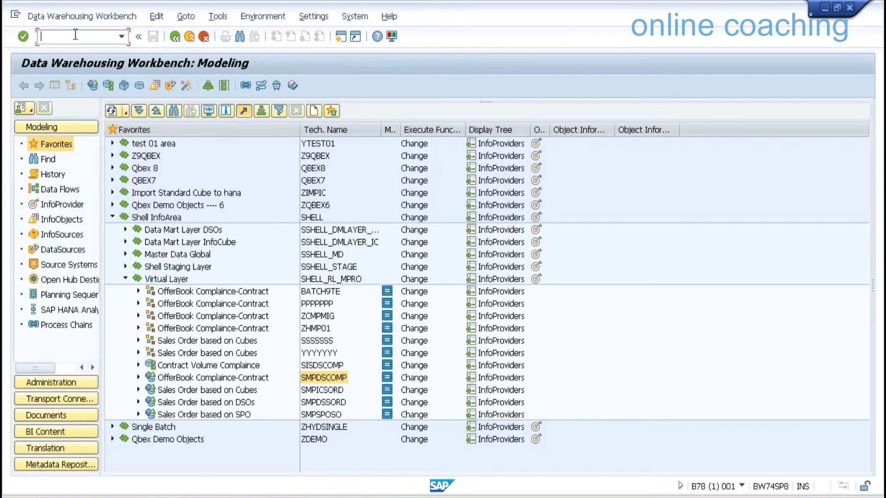
Reload RSA1 and inspect Z9QCON, SISDSCOMP and SMPDSCOMP in the Shell InfoArea's Virtual Layer
{"action": "type", "text": "/NRSA1"}
{"action": "key", "text": "Return"}
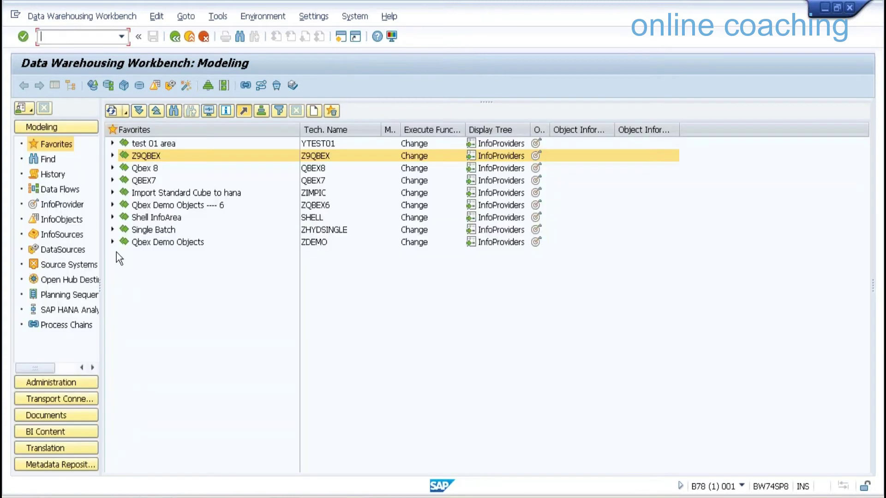
{"action": "left_click", "coordinate": [112, 217]}
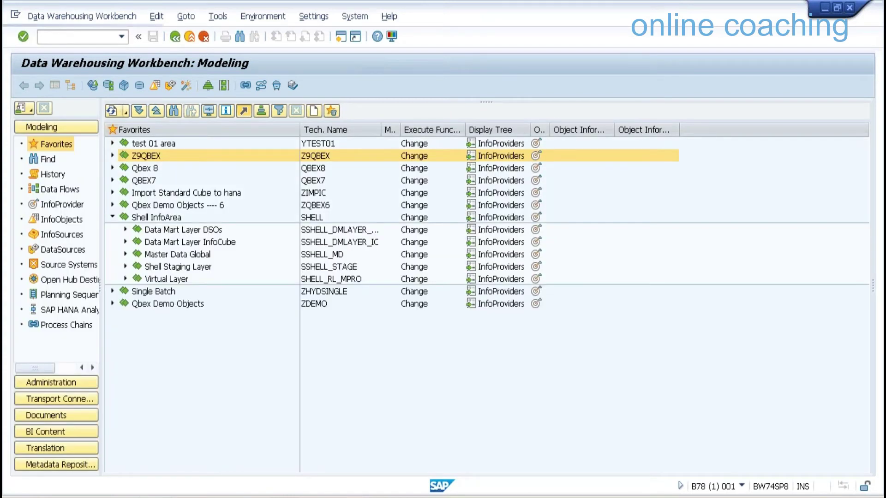
{"action": "left_click", "coordinate": [125, 279]}
{"action": "left_click", "coordinate": [316, 316]}
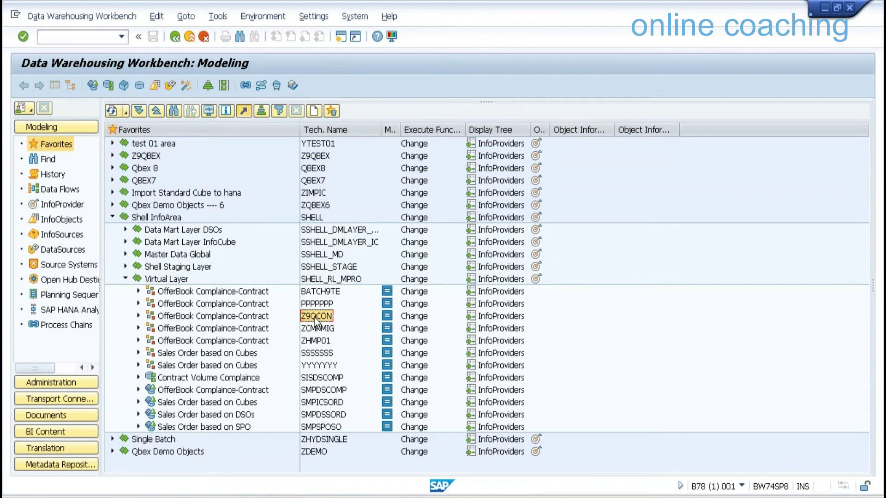
{"action": "left_click", "coordinate": [262, 318]}
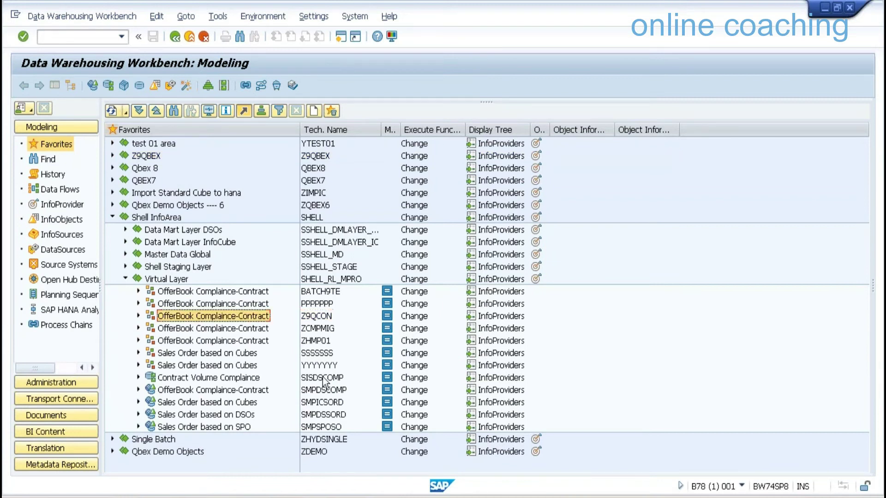
{"action": "left_click", "coordinate": [325, 378]}
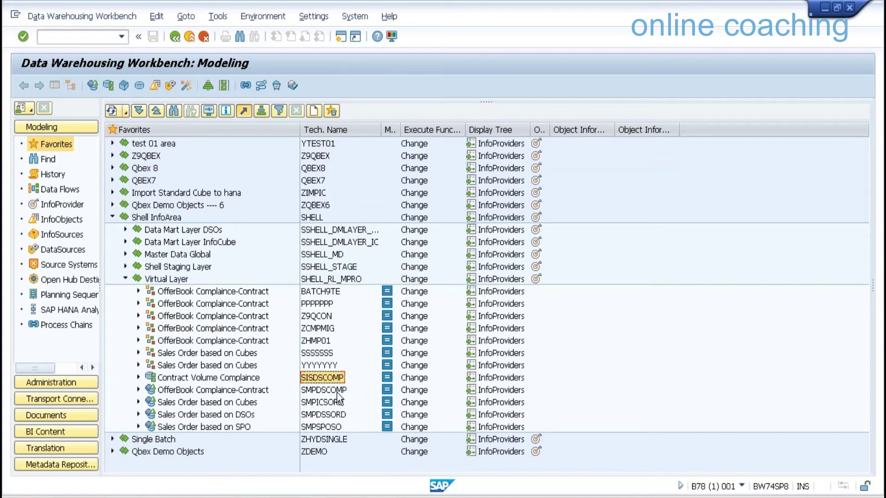
{"action": "left_click", "coordinate": [337, 391]}
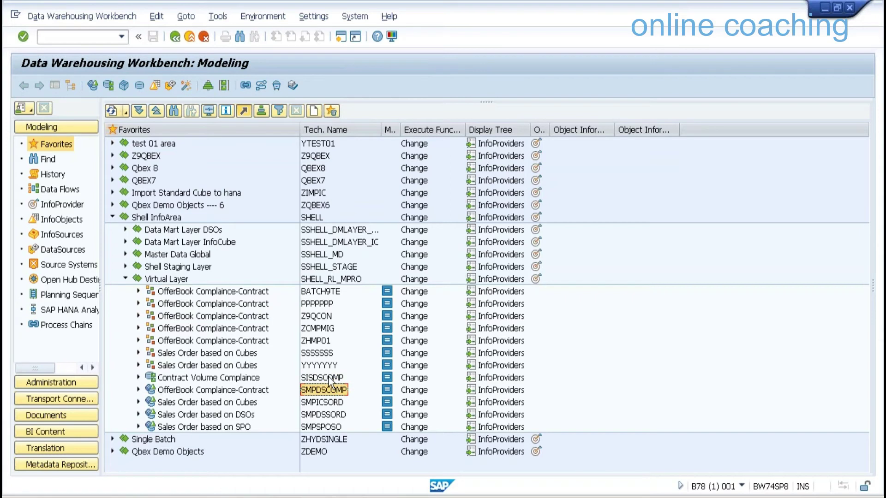
{"action": "left_click", "coordinate": [329, 378]}
Try converting SISDSCOMP into CompositeProvider Z9QCONI, which fails with 'TLOGO-Type ISET is not supported'
{"action": "double_click", "coordinate": [329, 377]}
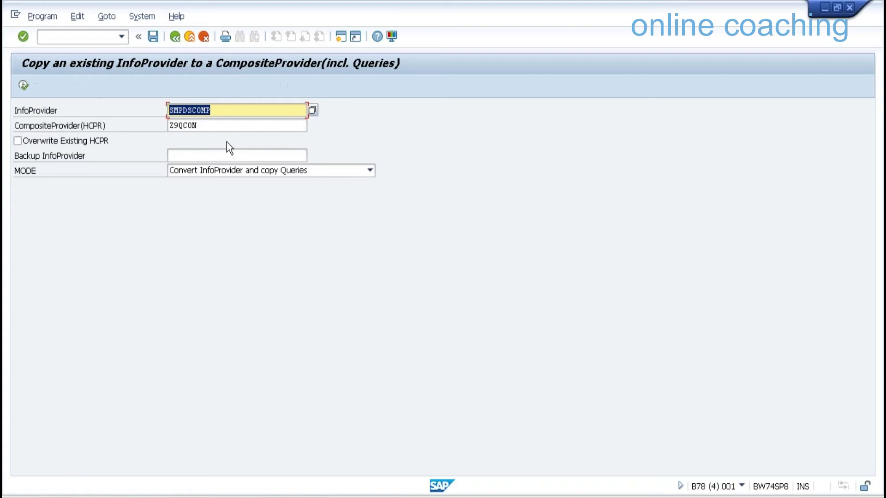
{"action": "type", "text": "SISDSCOMP"}
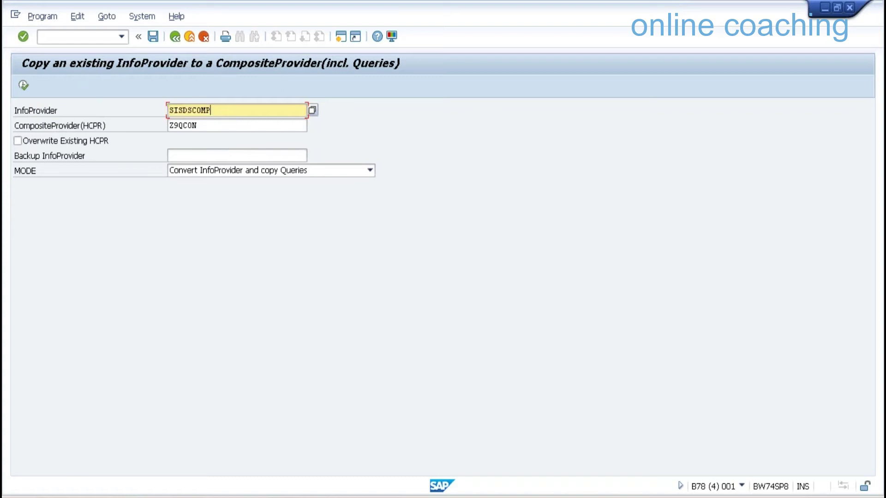
{"action": "key", "text": "Tab"}
{"action": "type", "text": "I"}
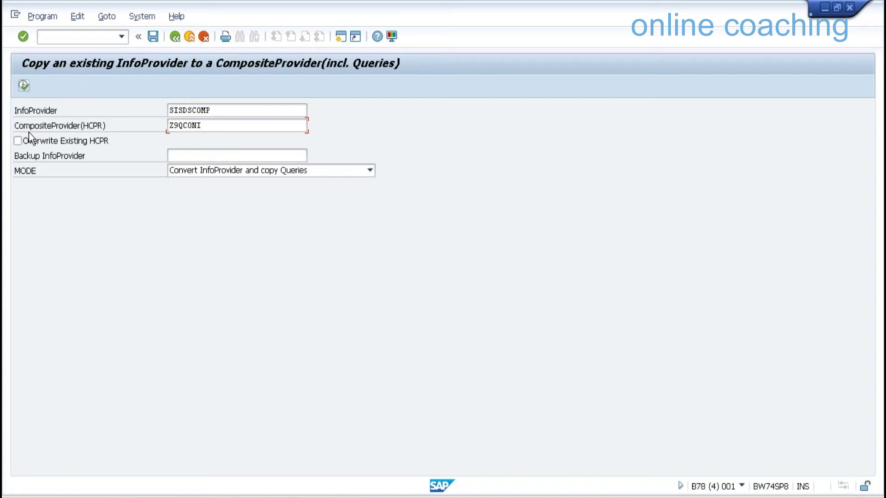
{"action": "key", "text": "F8"}
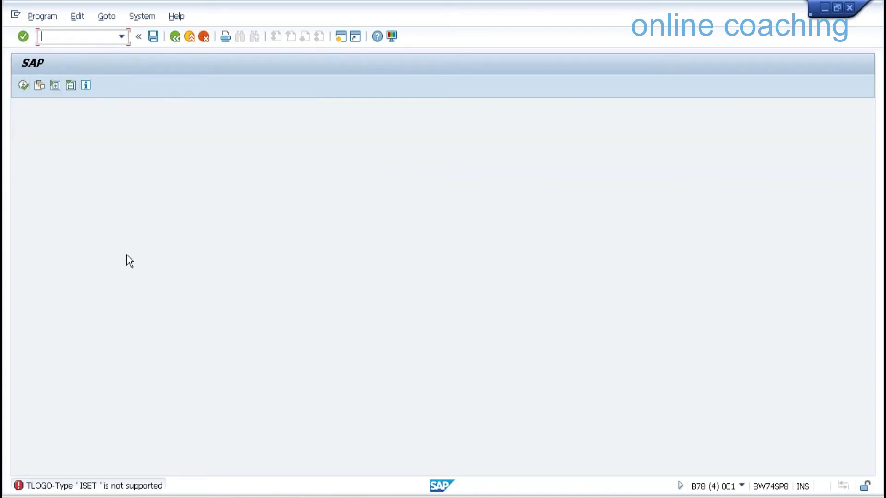
Return to the start screen, rerun the conversion program and browse the InfoProvider value list
{"action": "key", "text": "F3"}
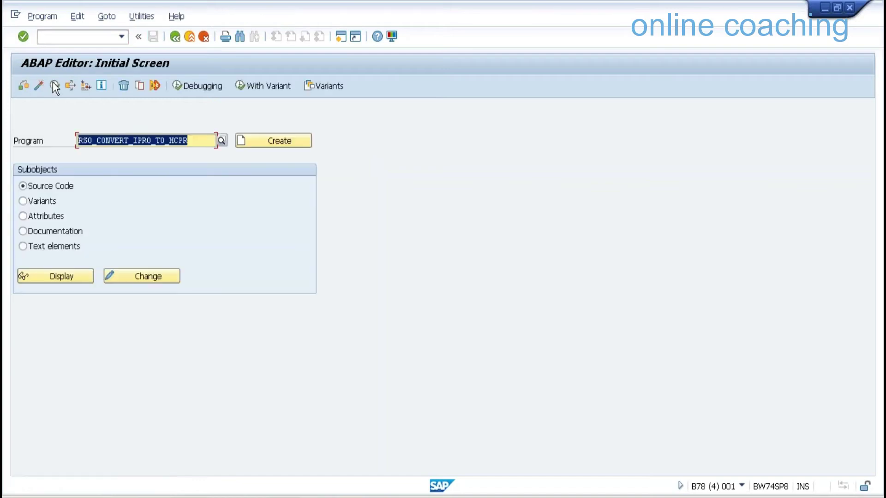
{"action": "left_click", "coordinate": [54, 86]}
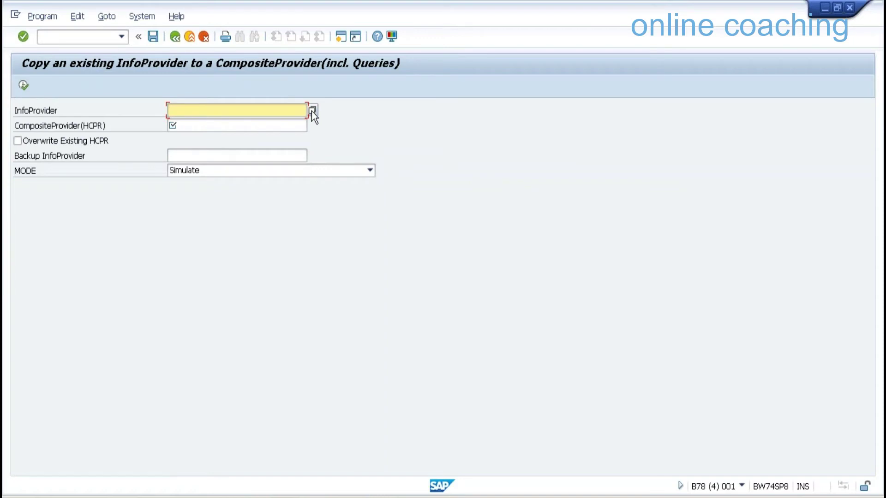
{"action": "left_click", "coordinate": [312, 110]}
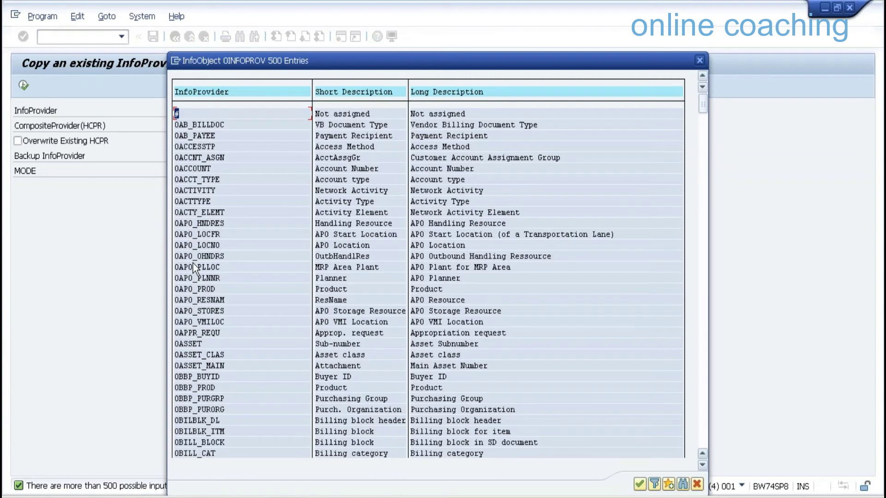
{"action": "double_click", "coordinate": [193, 265]}
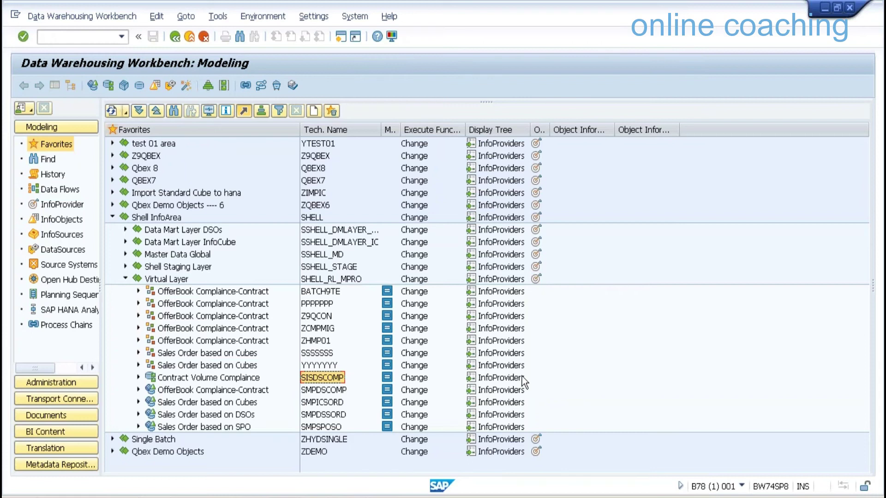
Retry converting SISDSCOMP into ZTEST and read the long text of the unsupported ISET error
{"action": "left_click", "coordinate": [330, 378]}
{"action": "left_click", "coordinate": [330, 378]}
{"action": "double_click", "coordinate": [331, 378]}
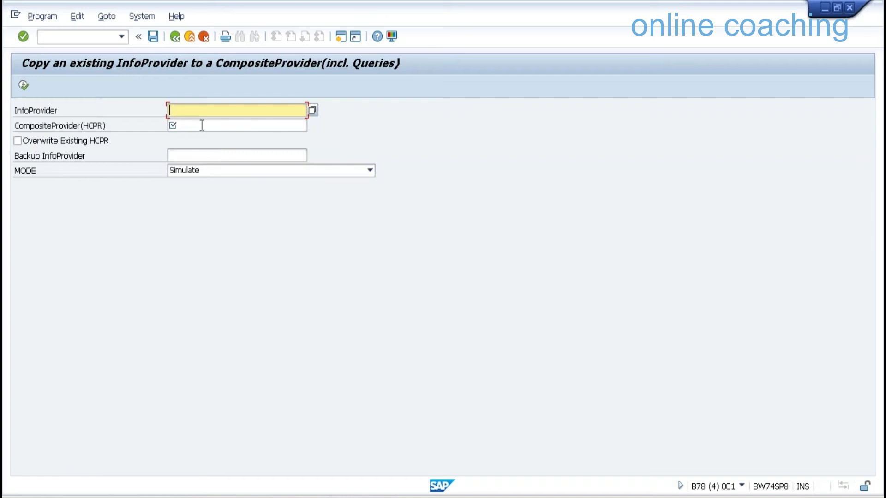
{"action": "type", "text": "SISDSCOMP"}
{"action": "left_click", "coordinate": [201, 125]}
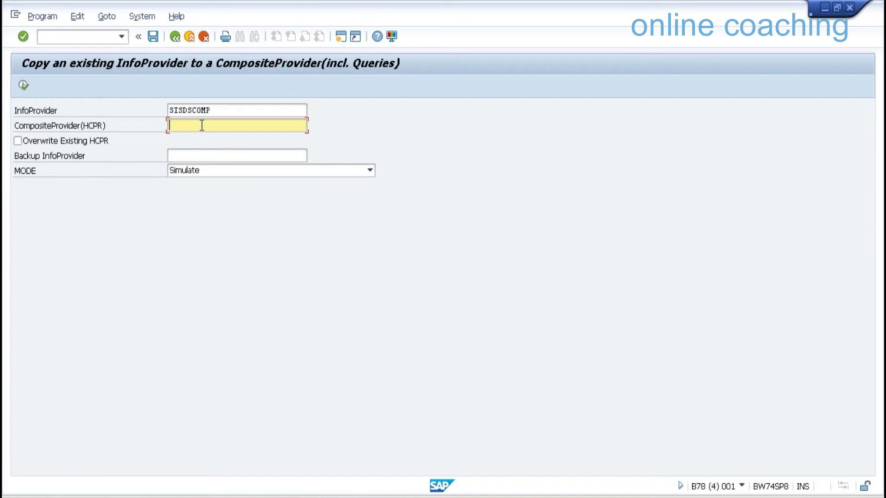
{"action": "type", "text": "ZTEST"}
{"action": "left_click", "coordinate": [22, 86]}
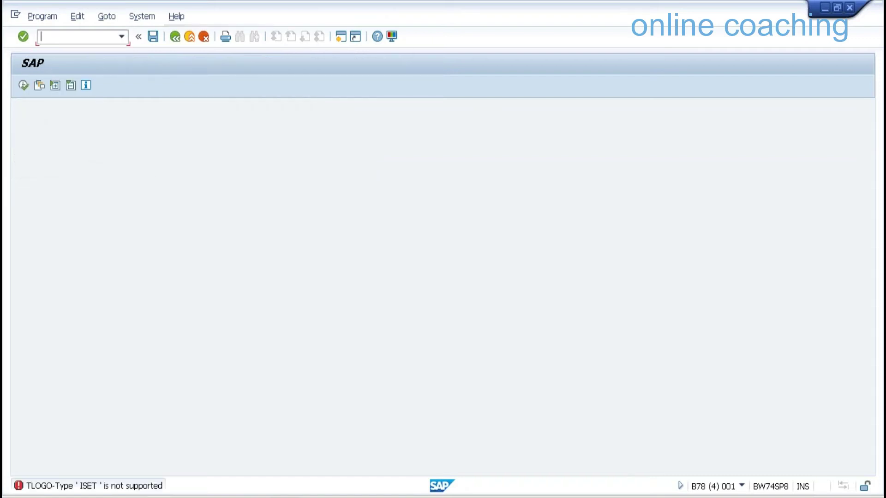
{"action": "key", "text": "F1"}
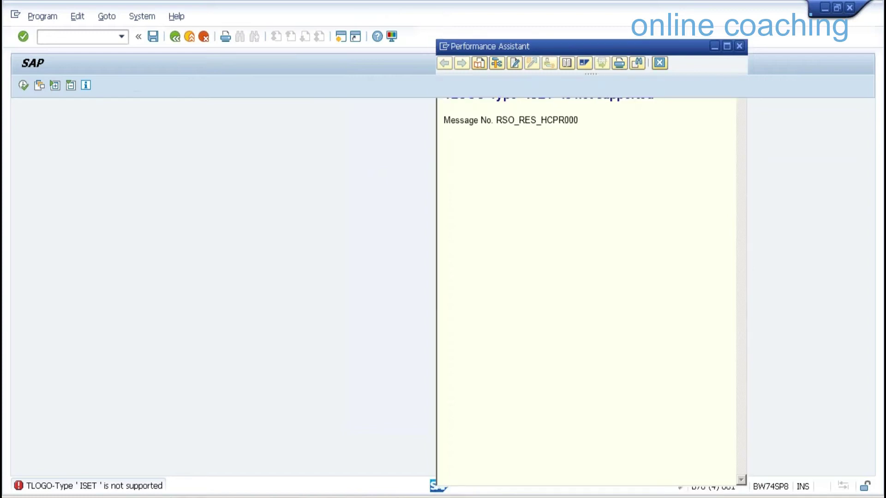
{"action": "key", "text": "Escape"}
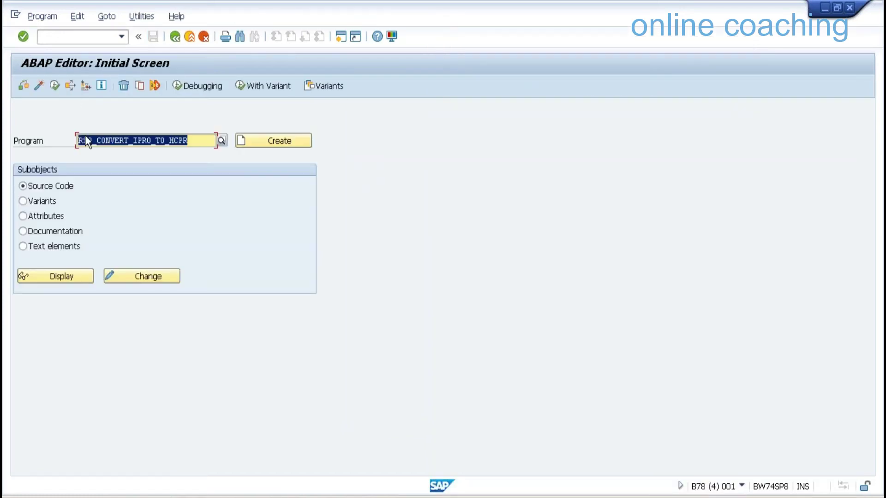
Convert SISDSCOMP reusing its name as the HCPR name, then restart the form after the ISET error
{"action": "key", "text": "F7"}
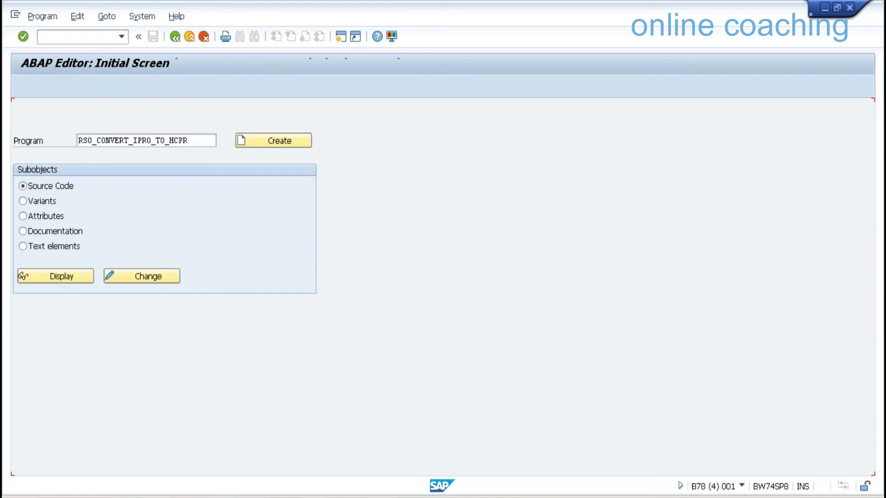
{"action": "left_click", "coordinate": [217, 111]}
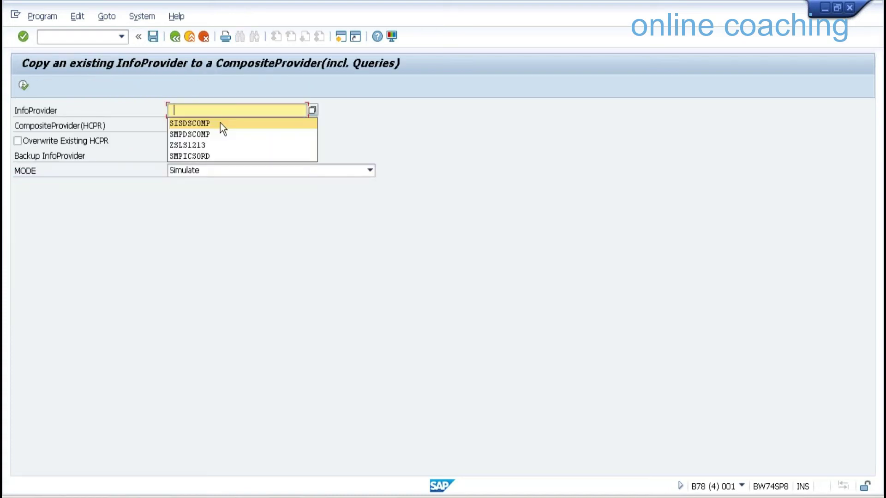
{"action": "left_click", "coordinate": [220, 122]}
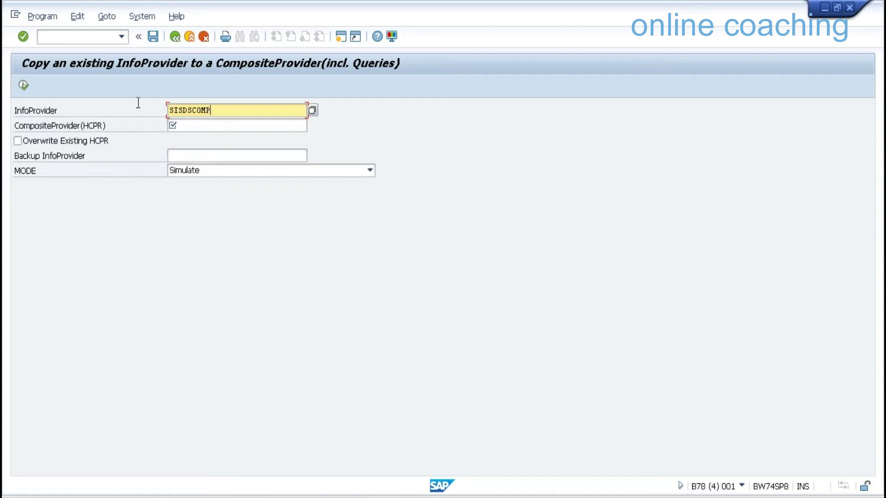
{"action": "key", "text": "shift+Home"}
{"action": "key", "text": "ctrl+c"}
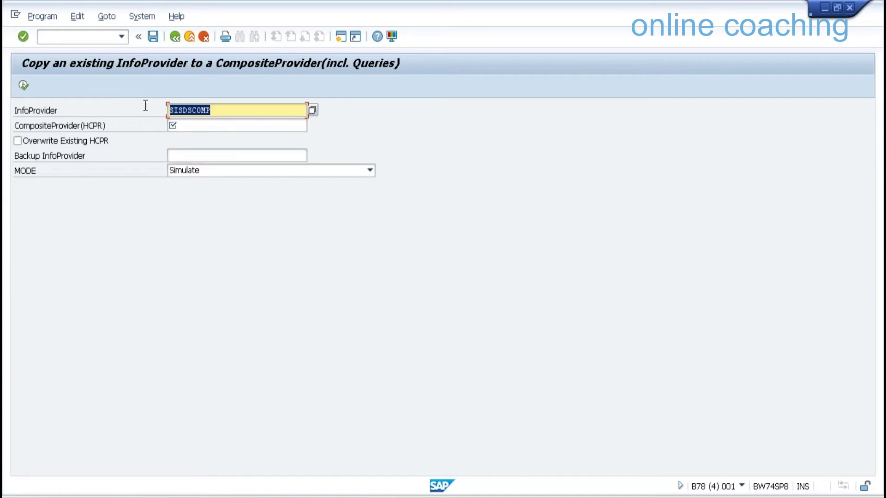
{"action": "left_click", "coordinate": [189, 126]}
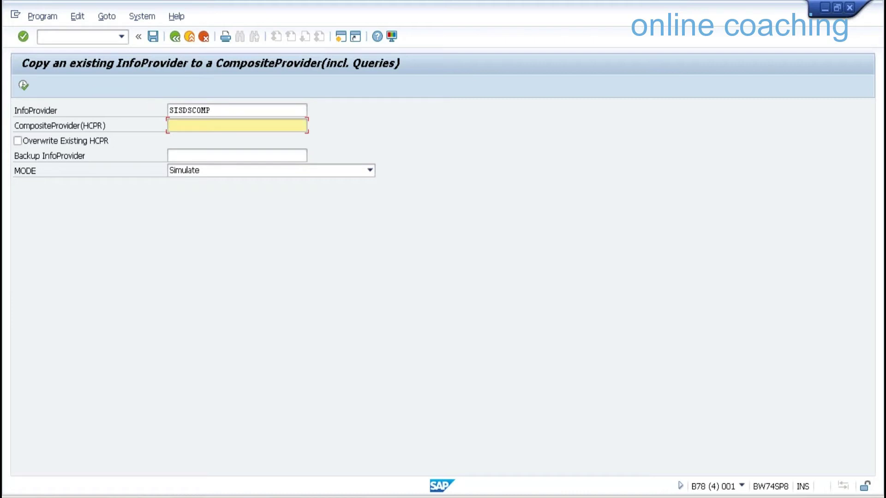
{"action": "key", "text": "ctrl+v"}
{"action": "key", "text": "F8"}
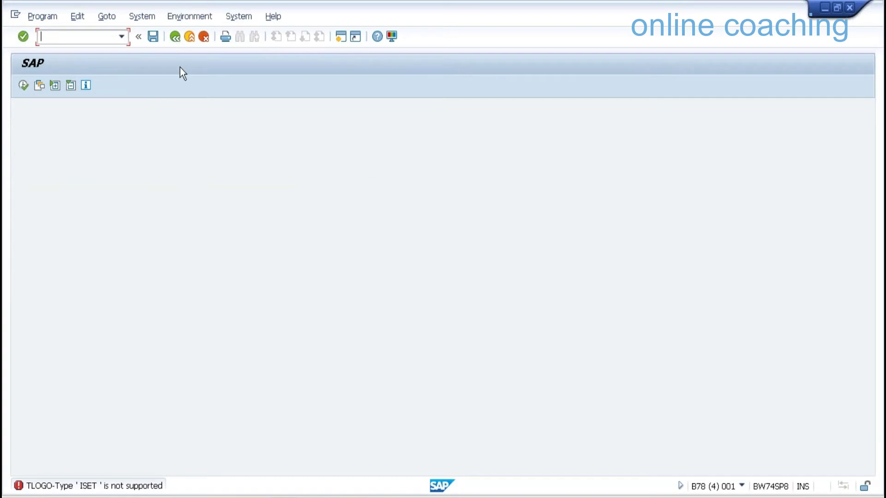
{"action": "key", "text": "F3"}
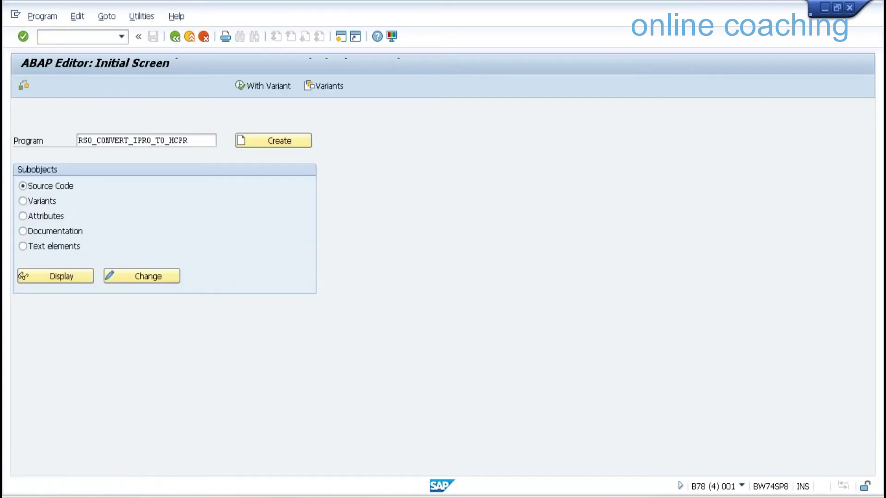
{"action": "key", "text": "F8"}
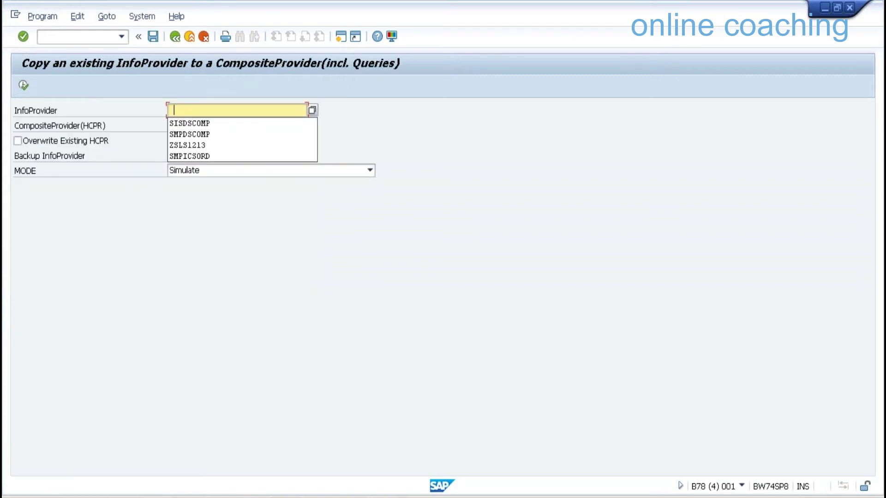
Enter SMPDSCOMP as both source and CompositeProvider name and run the conversion simulation
{"action": "left_click", "coordinate": [208, 134]}
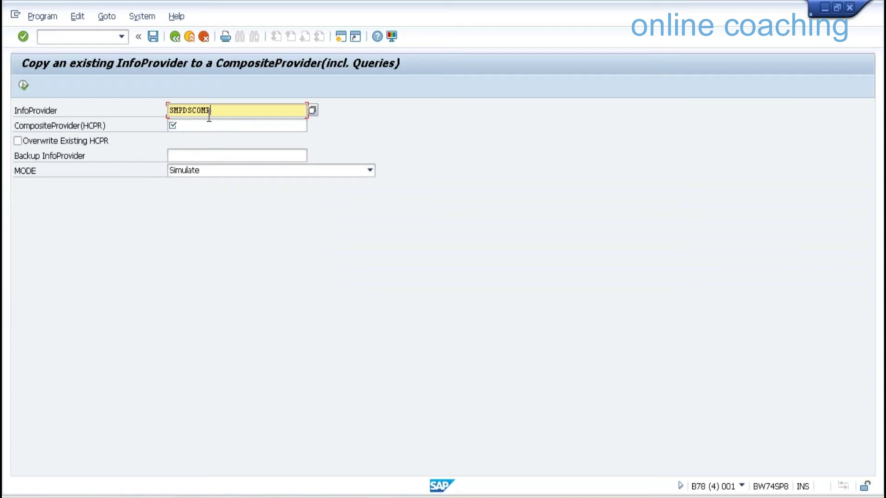
{"action": "double_click", "coordinate": [209, 115]}
{"action": "key", "text": "ctrl+c"}
{"action": "key", "text": "Tab"}
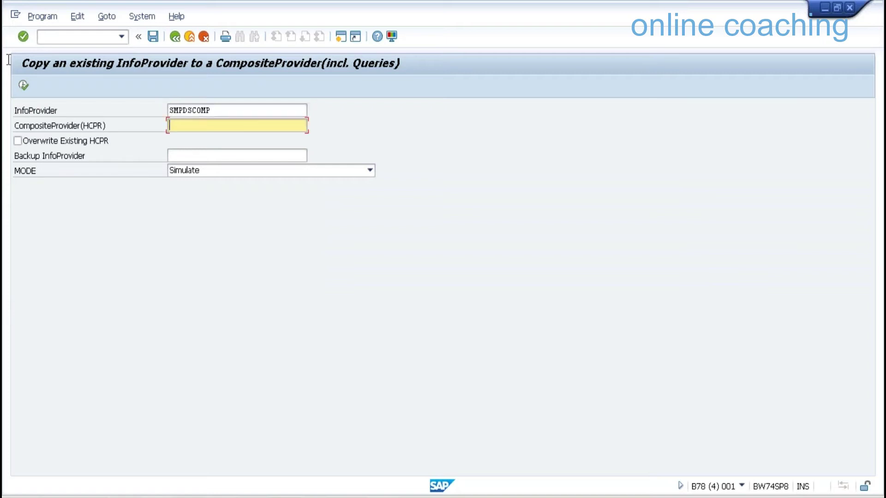
{"action": "key", "text": "ctrl+v"}
{"action": "left_click", "coordinate": [284, 246]}
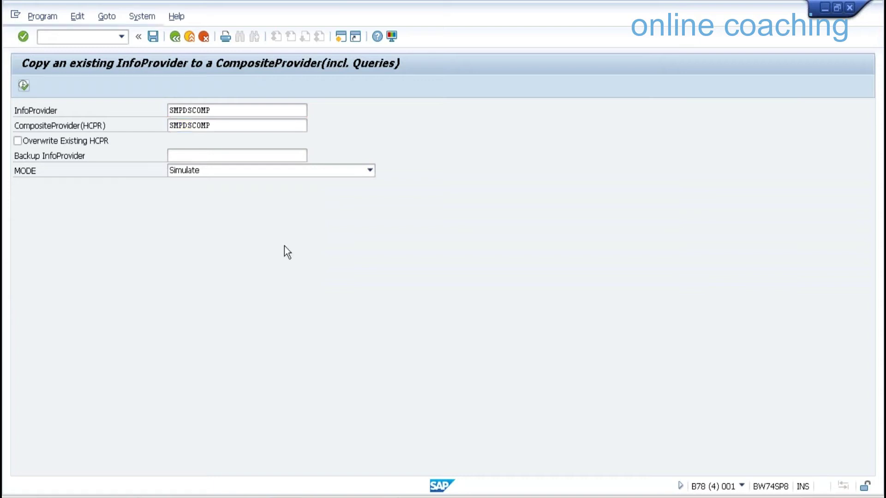
{"action": "key", "text": "F8"}
{"action": "key", "text": "ctrl+c"}
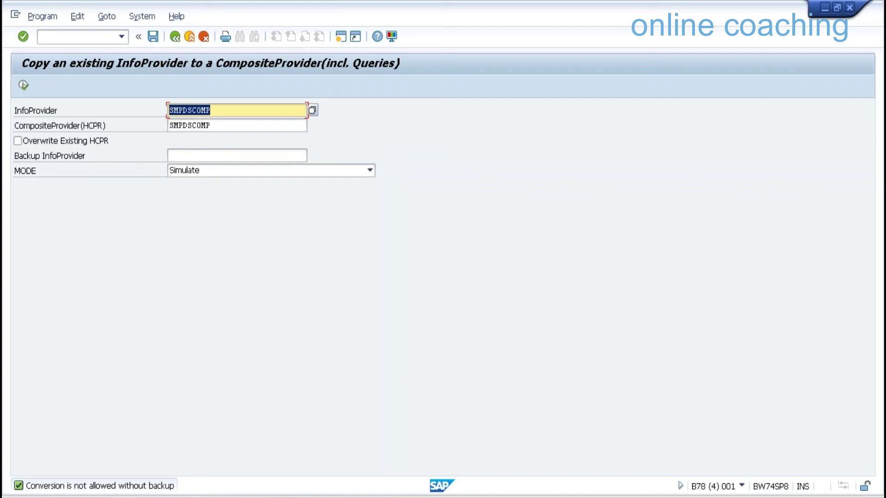
Set backup InfoProvider SMPDSCOMP1 and rerun the simulation, which reports it consistent
{"action": "key", "text": "End"}
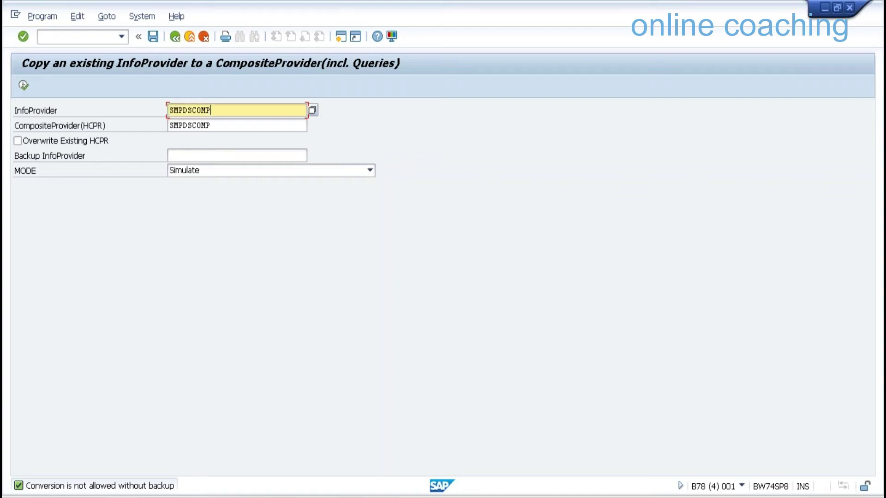
{"action": "left_click", "coordinate": [236, 155]}
{"action": "key", "text": "ctrl+v"}
{"action": "type", "text": "1"}
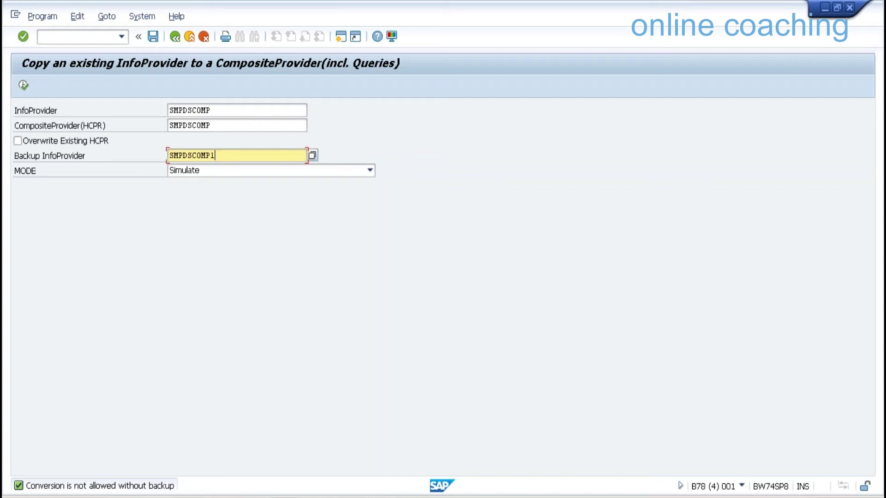
{"action": "key", "text": "Return"}
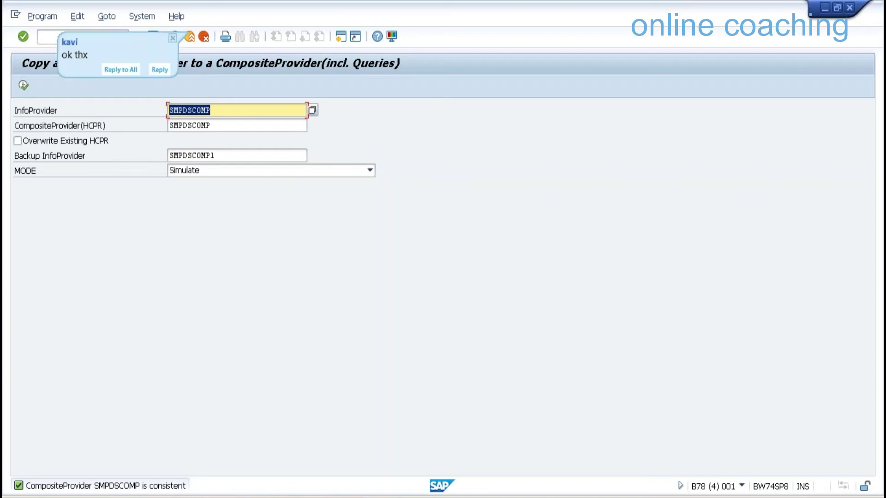
Open the Data Warehousing Workbench with /NRSA1
{"action": "left_click", "coordinate": [57, 32]}
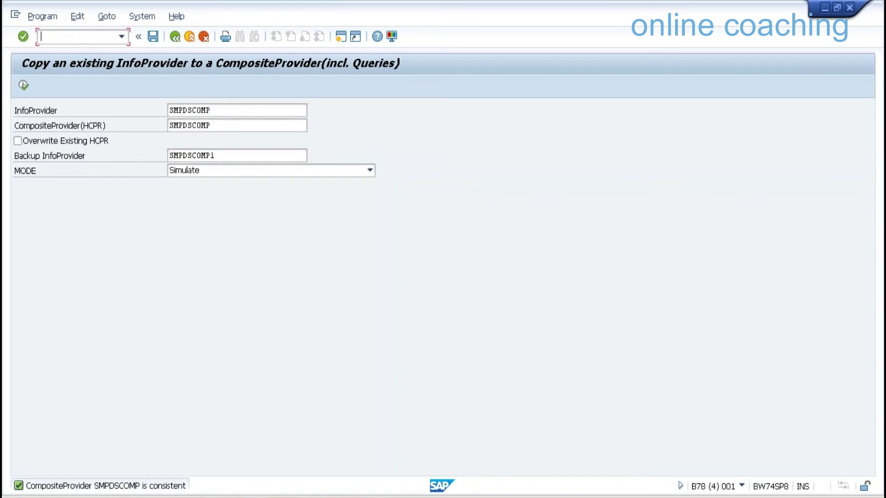
{"action": "type", "text": "/NRSA1"}
{"action": "key", "text": "Return"}
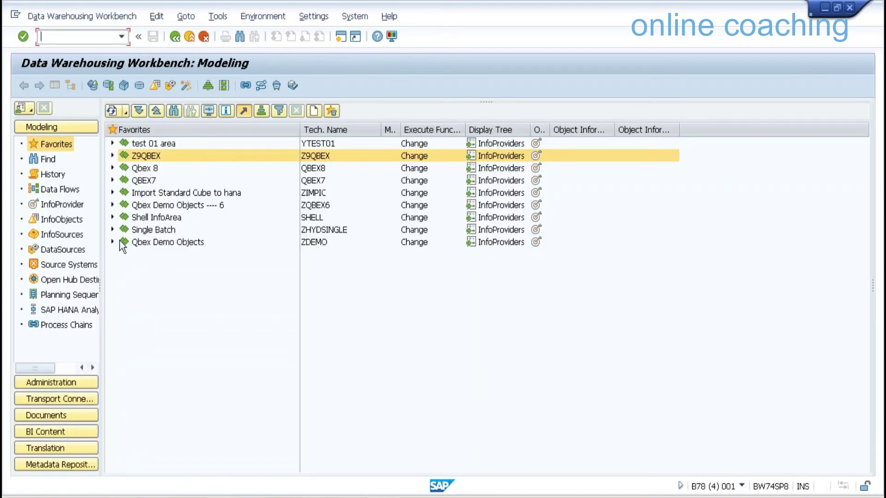
Expand the Shell InfoArea's Virtual Layer, refresh Favorites and search the tree for SMPDSCOMP
{"action": "left_click", "coordinate": [112, 217]}
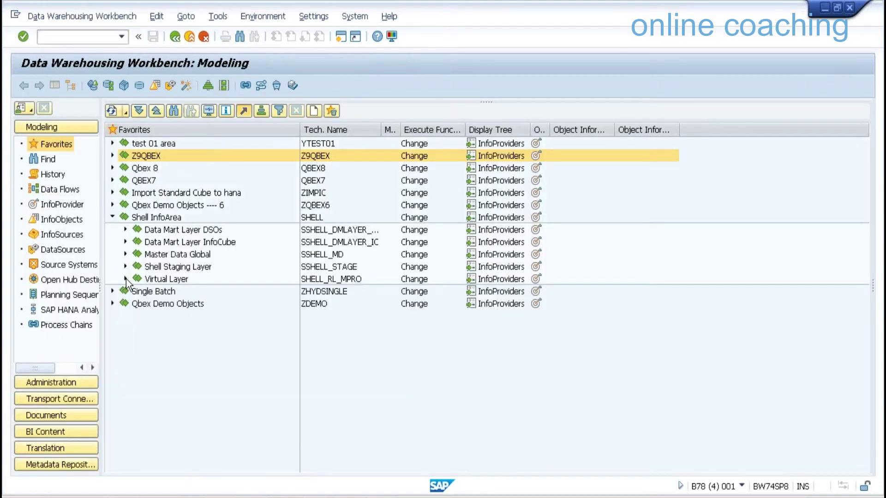
{"action": "left_click", "coordinate": [125, 278]}
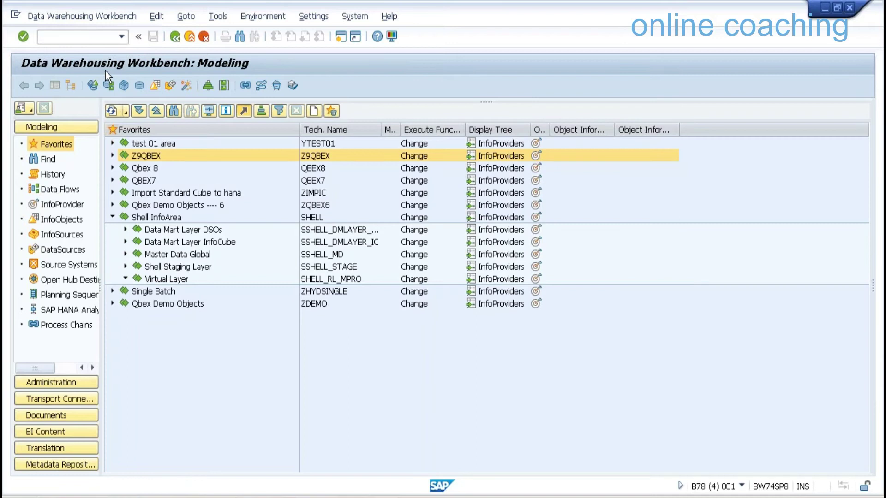
{"action": "left_click", "coordinate": [110, 112]}
{"action": "left_click", "coordinate": [208, 111]}
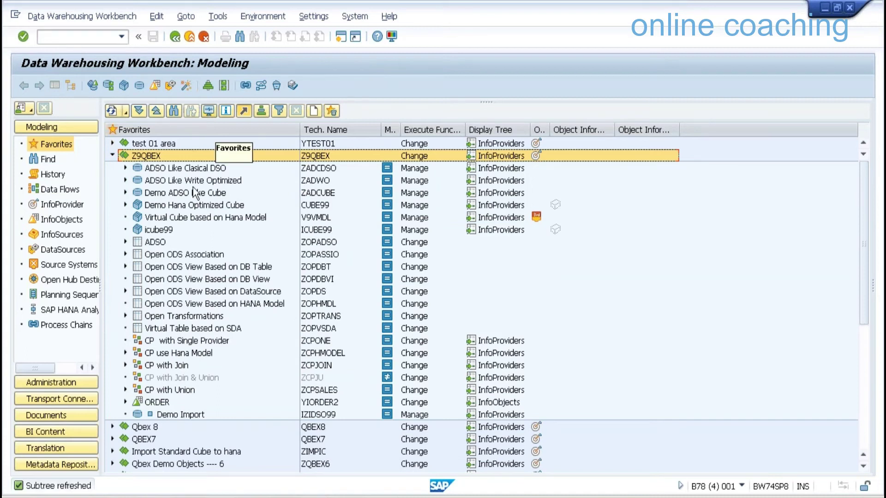
{"action": "key", "text": "ctrl+f"}
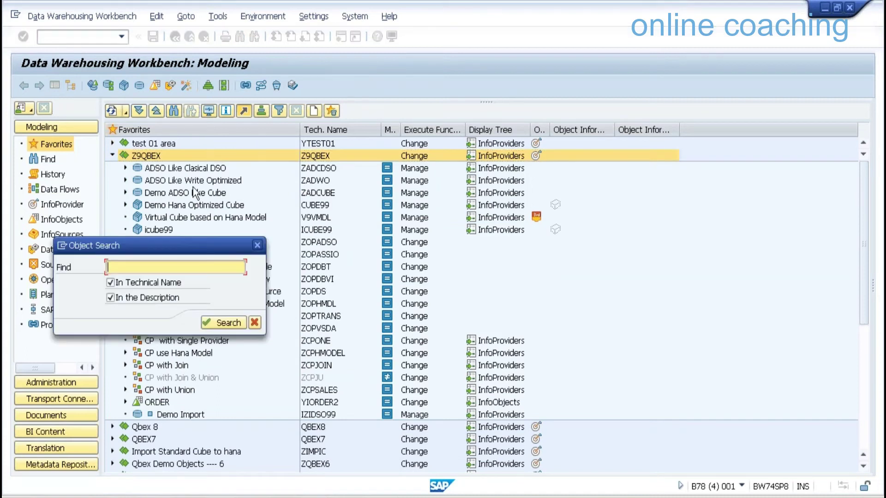
{"action": "key", "text": "ctrl+v"}
{"action": "key", "text": "Return"}
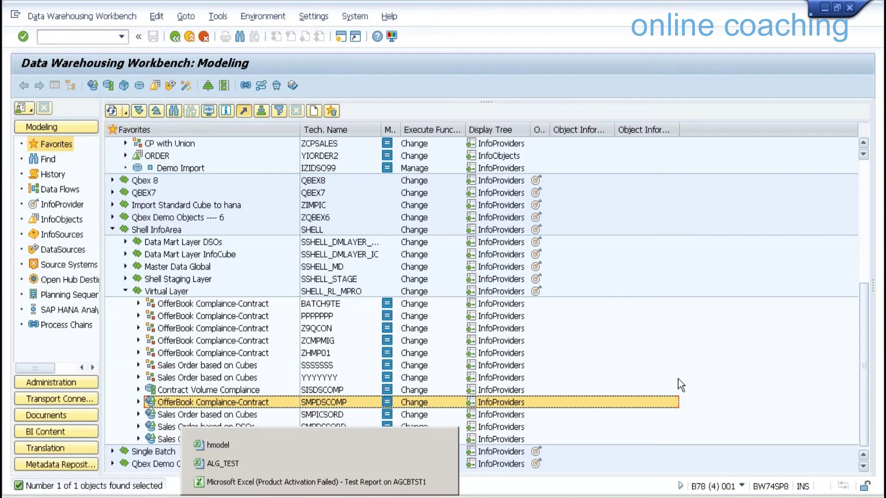
{"action": "left_click", "coordinate": [329, 317]}
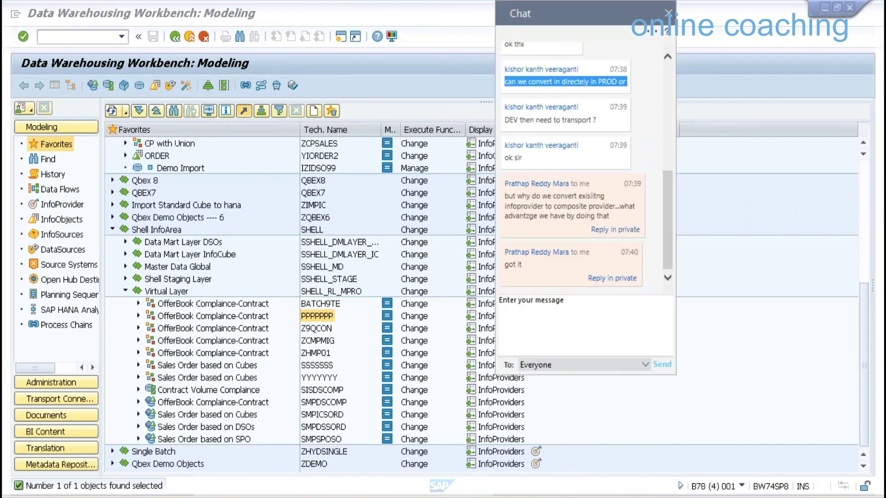
{"action": "left_click", "coordinate": [668, 12]}
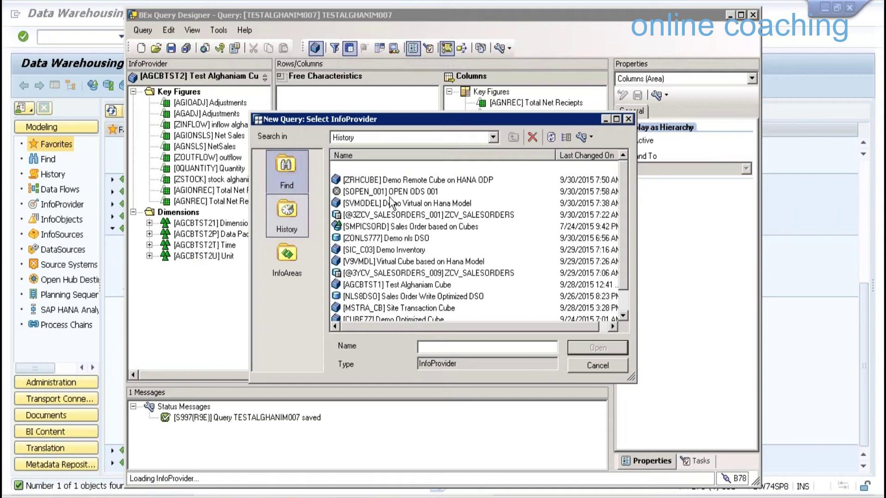
Search InfoProviders for SICCON_INTERNAL in technical names only, then switch to the SAP HANA Modeler
{"action": "left_click", "coordinate": [287, 171]}
{"action": "type", "text": "S"}
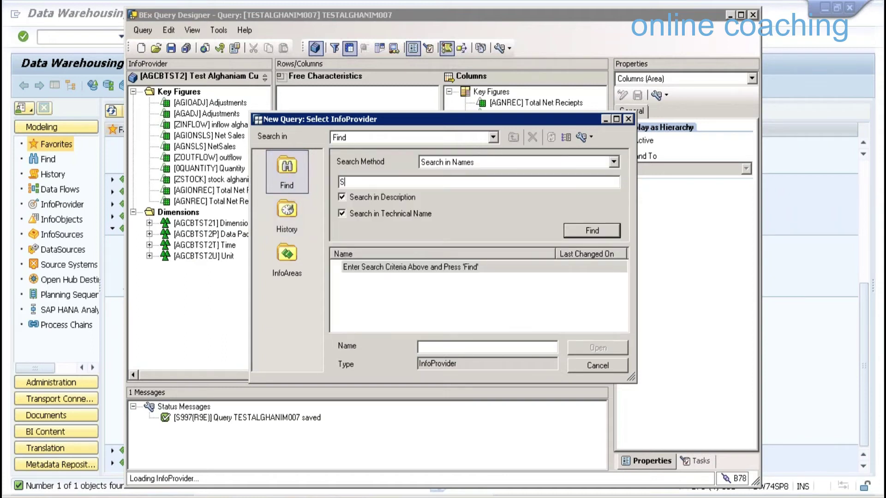
{"action": "type", "text": "ICCON_INTERNAL"}
{"action": "key", "text": "Return"}
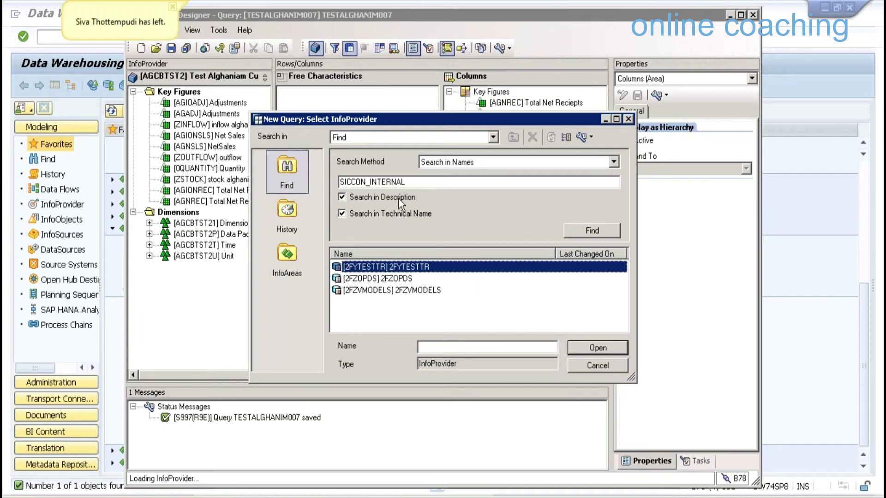
{"action": "left_click", "coordinate": [398, 212]}
{"action": "left_click", "coordinate": [400, 213]}
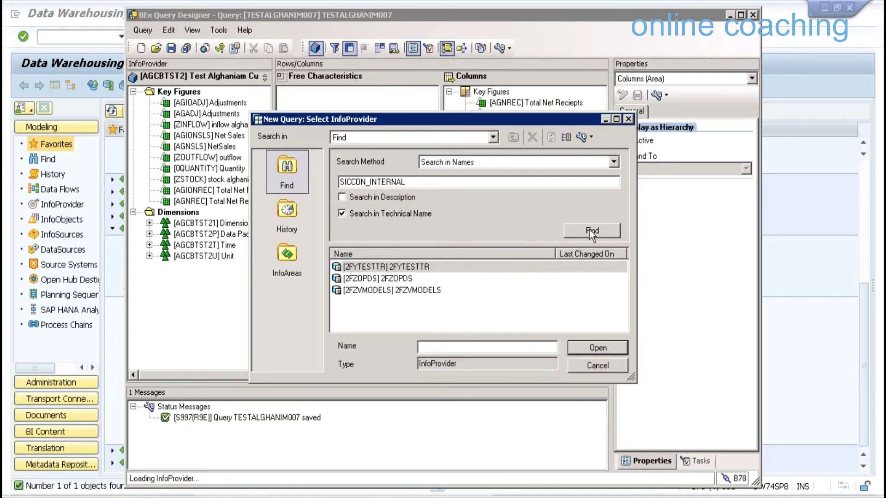
{"action": "left_click", "coordinate": [588, 229]}
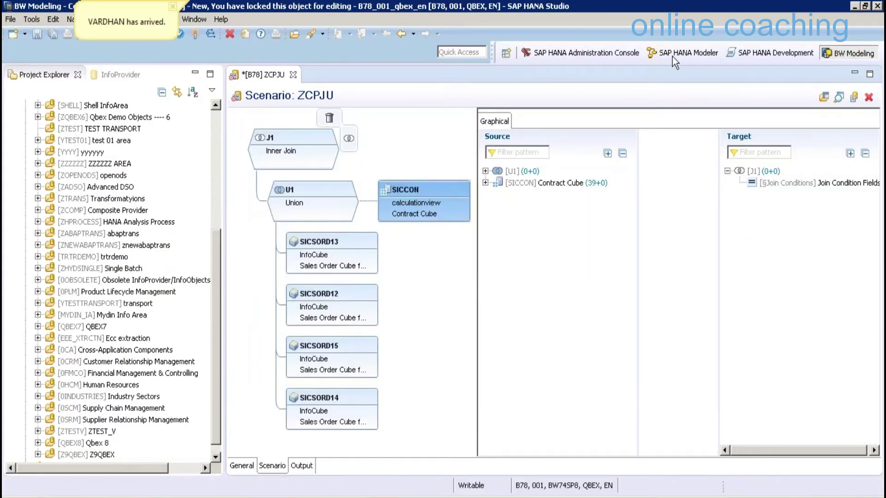
{"action": "left_click", "coordinate": [673, 55]}
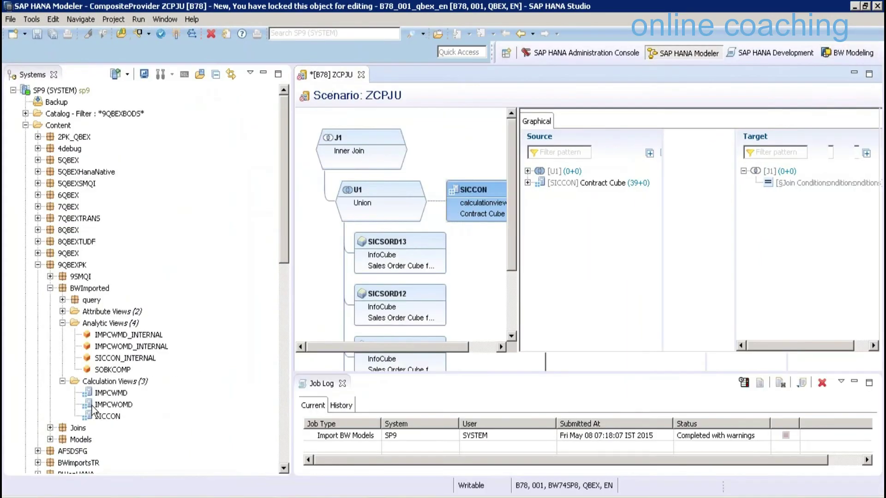
Expand Models in the Systems tree and select the ZCV_SALES_REPORTING_001 calculation view
{"action": "left_click", "coordinate": [50, 439]}
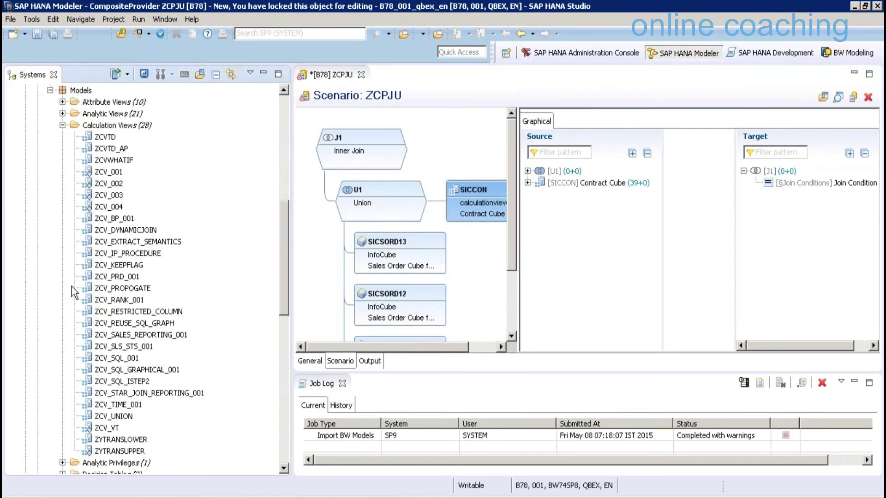
{"action": "left_click", "coordinate": [71, 287]}
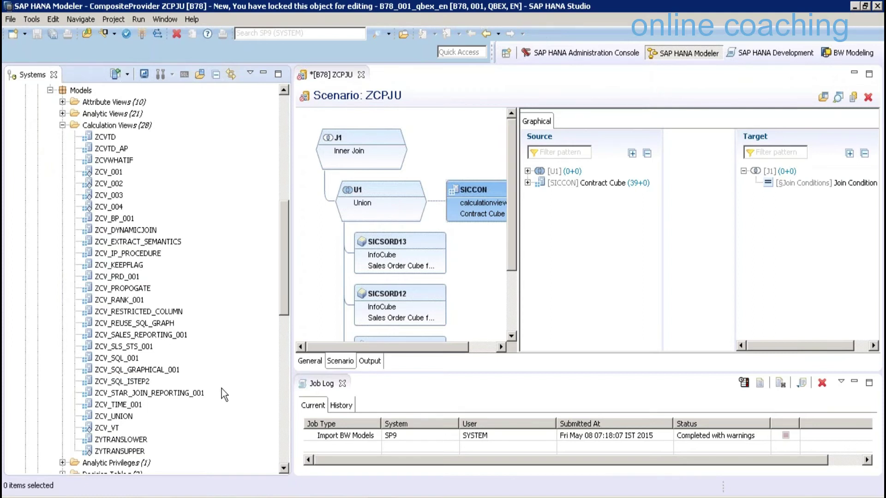
{"action": "left_click", "coordinate": [141, 334]}
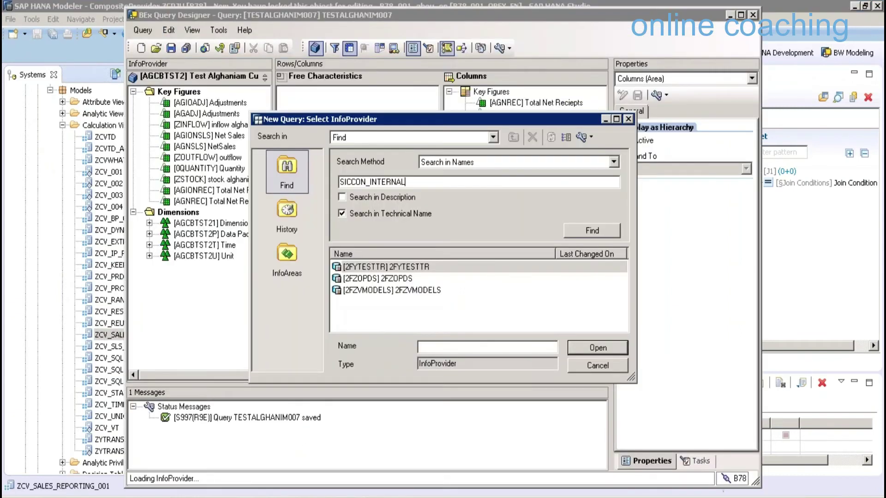
Search InfoProviders for ZCV_SALES_REPORTING_001 and create the query on 2FYTESTTR
{"action": "type", "text": "ZCV_SALE"}
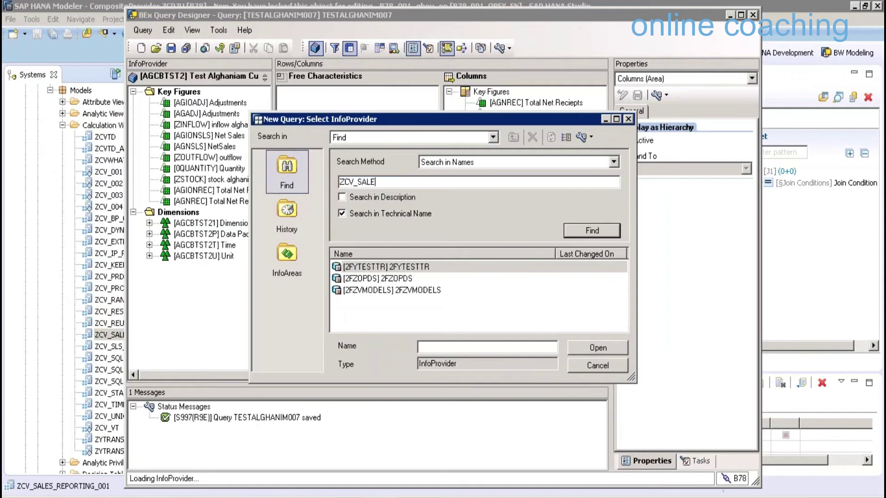
{"action": "type", "text": "S_REPORTING_001"}
{"action": "key", "text": "Return"}
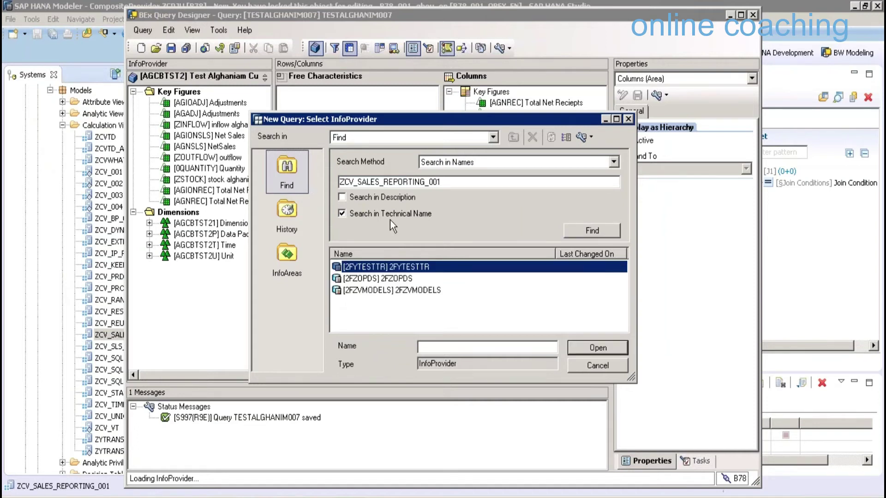
{"action": "left_click", "coordinate": [613, 365]}
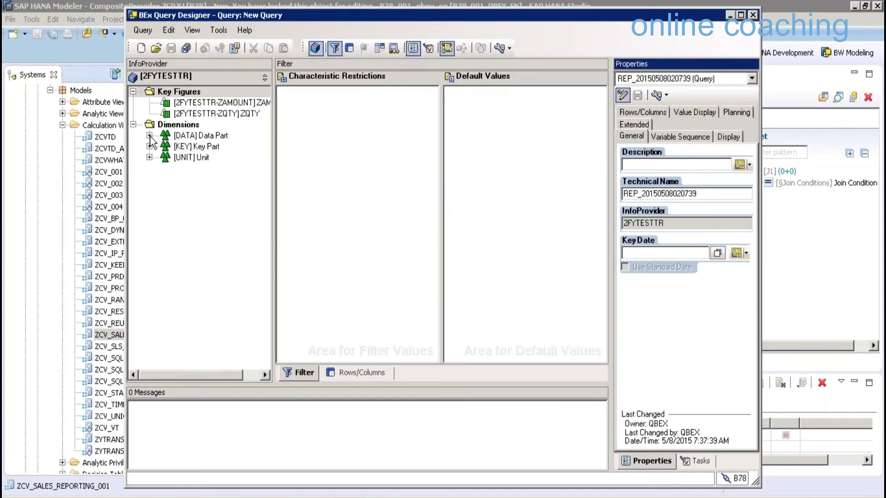
Expand the Data Part and Unit dimensions and widen the InfoProvider pane
{"action": "left_click", "coordinate": [155, 200]}
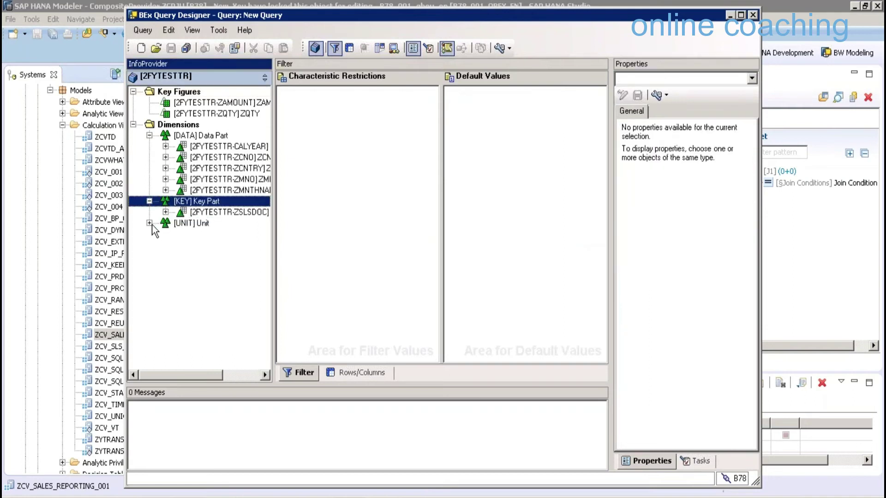
{"action": "left_click", "coordinate": [150, 223]}
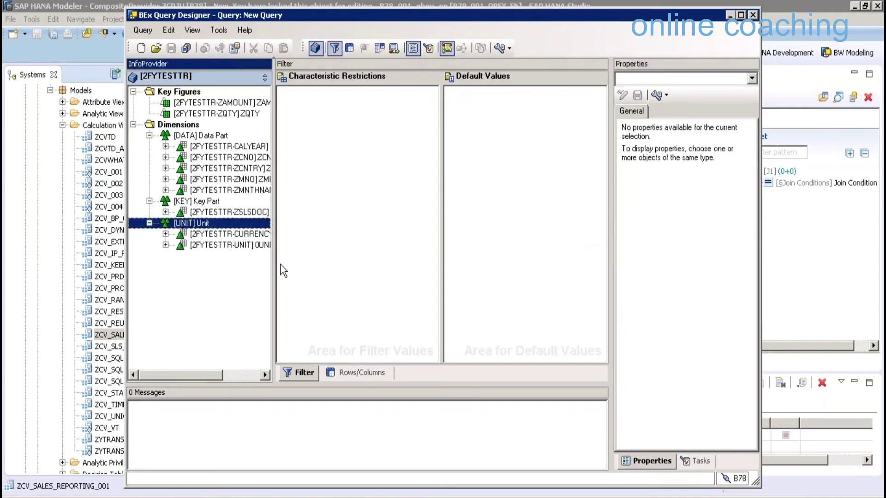
{"action": "left_click_drag", "start_coordinate": [274, 265], "coordinate": [356, 266]}
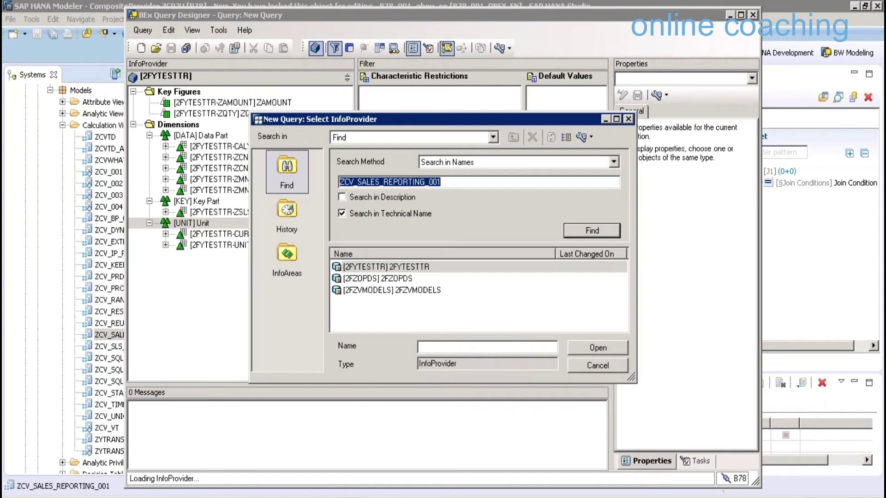
Browse InfoProviders by InfoArea and look inside the 9QBEX area before returning to the list
{"action": "left_click", "coordinate": [287, 260]}
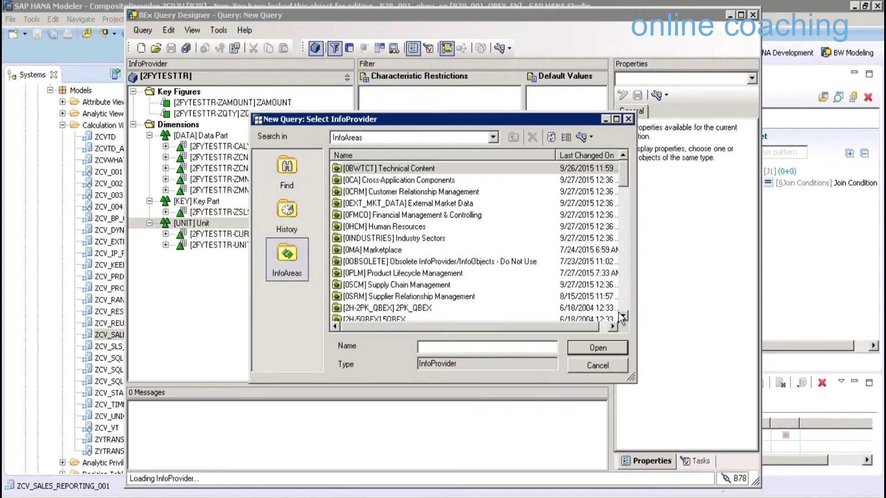
{"action": "scroll", "coordinate": [622, 317], "scroll_direction": "down", "scroll_amount": 7}
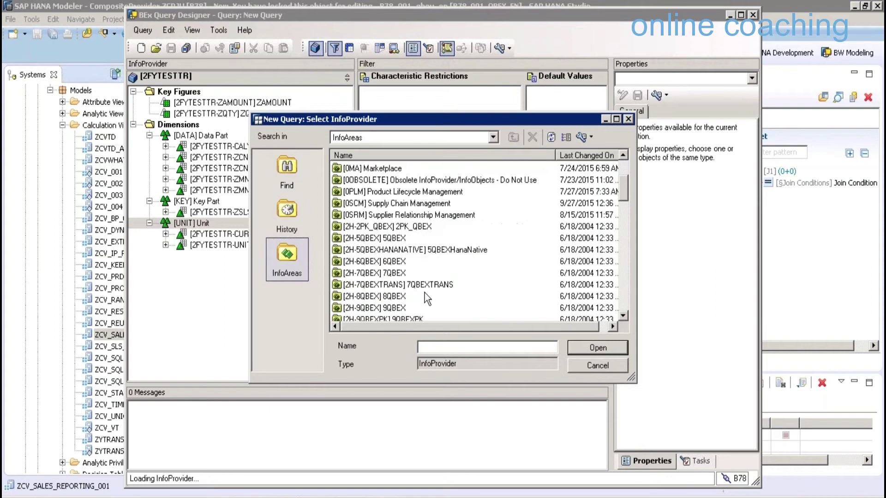
{"action": "scroll", "coordinate": [424, 293], "scroll_direction": "down", "scroll_amount": 1}
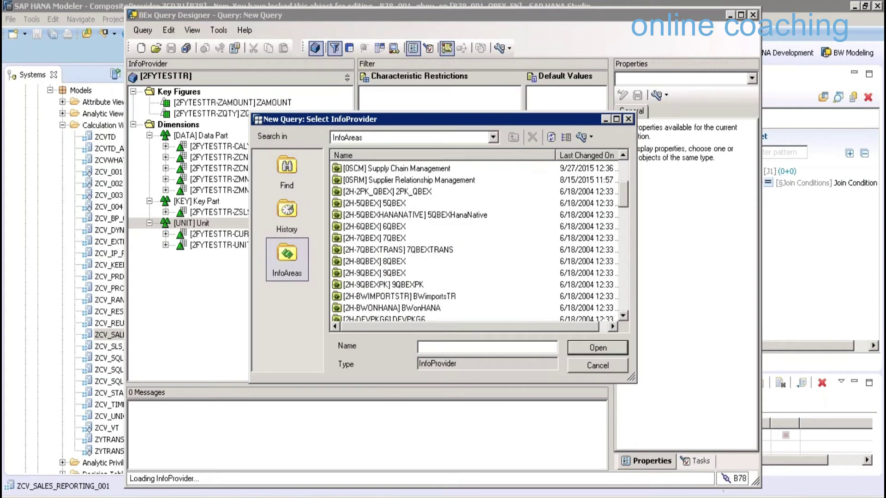
{"action": "double_click", "coordinate": [374, 273]}
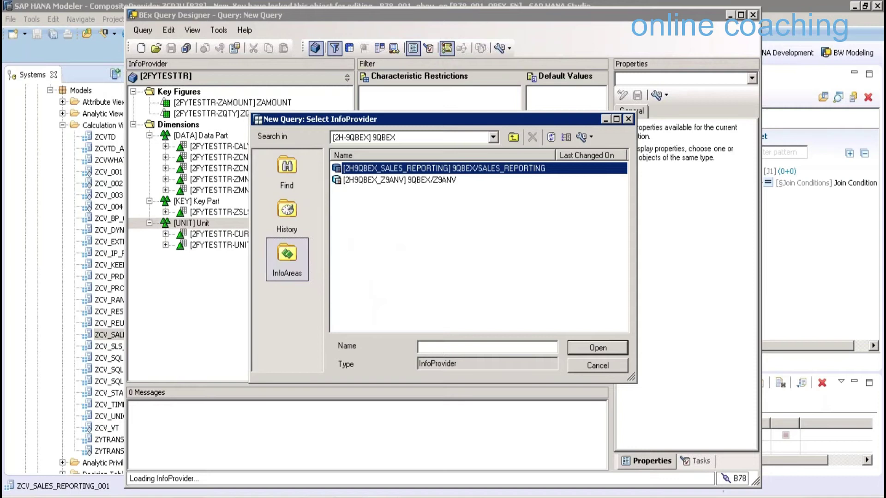
{"action": "left_click", "coordinate": [514, 137]}
Open the 9QBEXPK Models InfoArea and widen the Name column to show full names
{"action": "scroll", "coordinate": [625, 315], "scroll_direction": "down", "scroll_amount": 2}
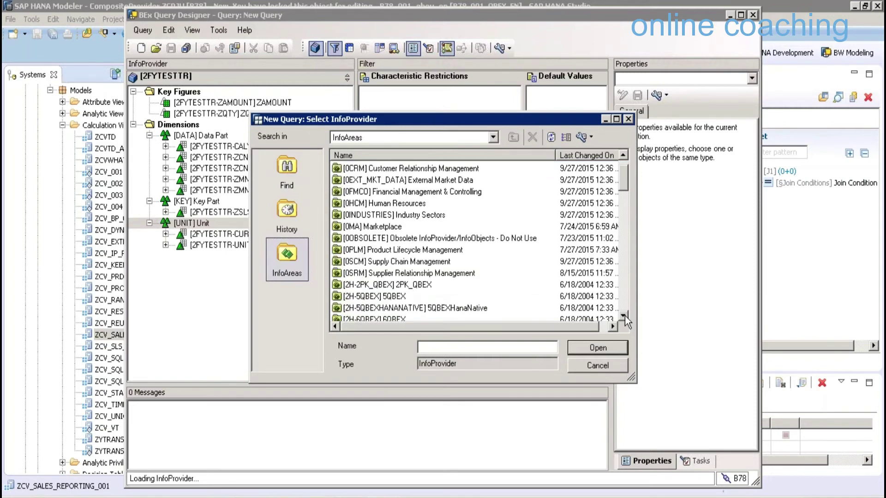
{"action": "scroll", "coordinate": [625, 316], "scroll_direction": "down", "scroll_amount": 2}
{"action": "scroll", "coordinate": [588, 309], "scroll_direction": "down", "scroll_amount": 3}
{"action": "left_click", "coordinate": [589, 307]}
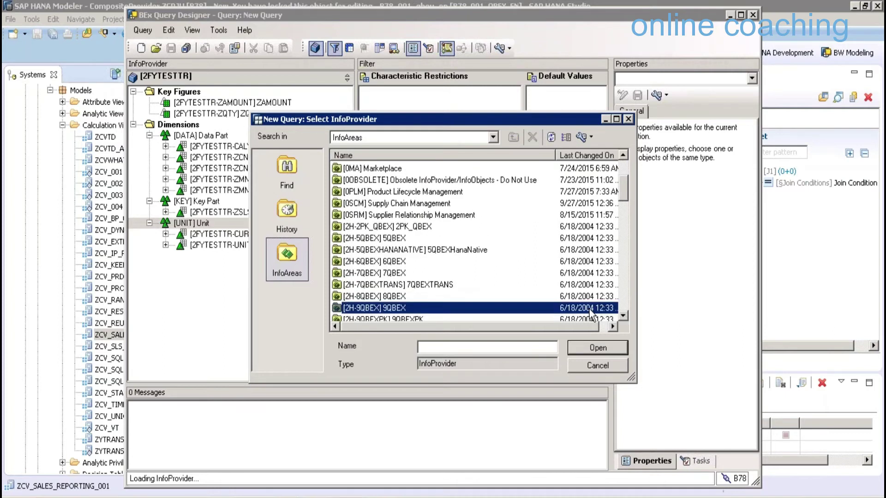
{"action": "scroll", "coordinate": [589, 309], "scroll_direction": "down", "scroll_amount": 2}
{"action": "double_click", "coordinate": [418, 295]}
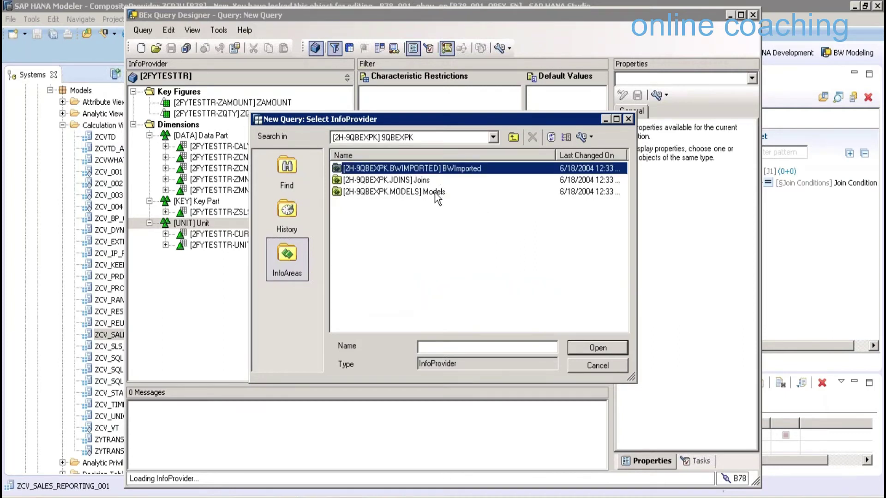
{"action": "double_click", "coordinate": [437, 193]}
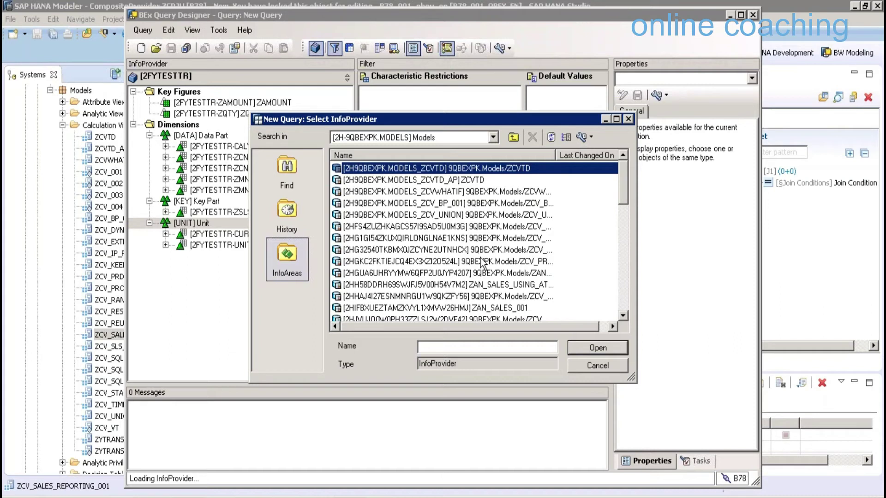
{"action": "left_click_drag", "start_coordinate": [556, 155], "coordinate": [600, 155]}
{"action": "scroll", "coordinate": [624, 212], "scroll_direction": "down", "scroll_amount": 2}
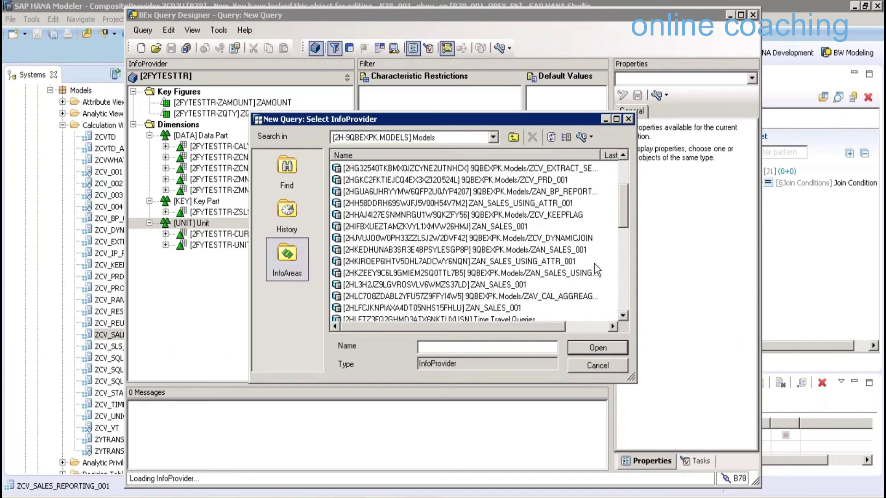
{"action": "scroll", "coordinate": [594, 264], "scroll_direction": "down", "scroll_amount": 1}
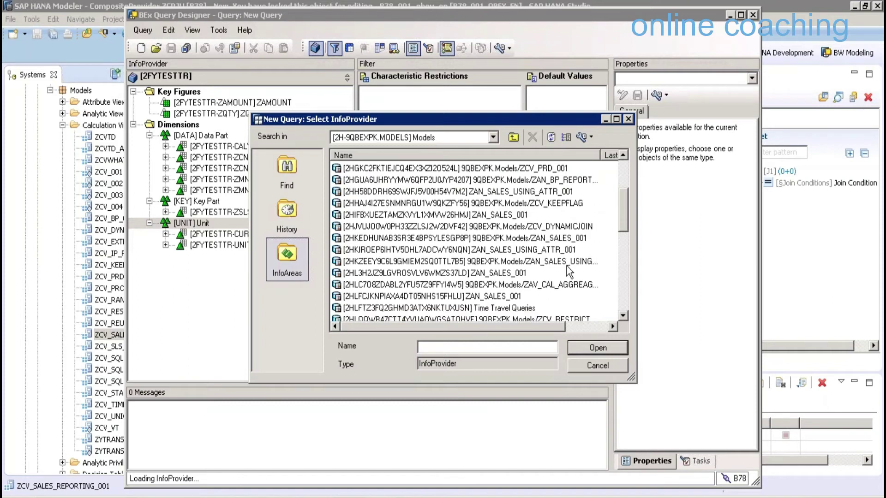
Cycle through the name display formats, settle on descriptions only, and pick ZCV_SALES_REPORTING_001
{"action": "left_click", "coordinate": [582, 137]}
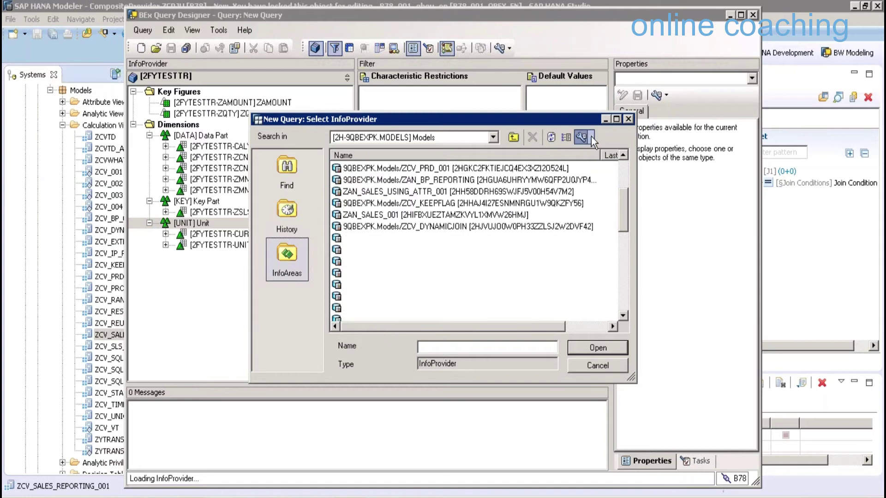
{"action": "left_click", "coordinate": [591, 137]}
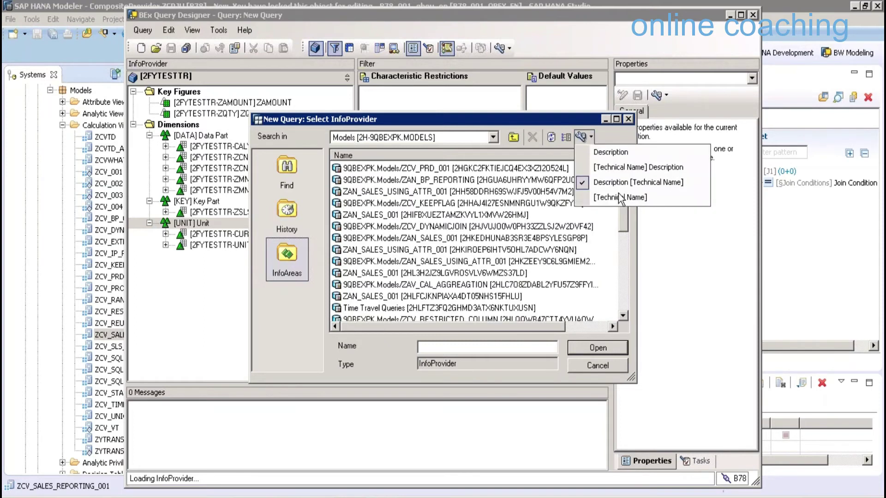
{"action": "left_click", "coordinate": [619, 197]}
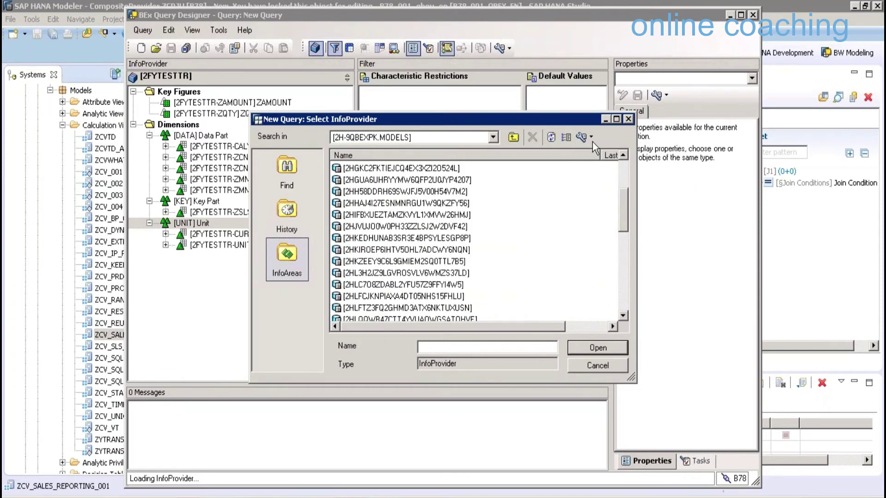
{"action": "left_click", "coordinate": [591, 138]}
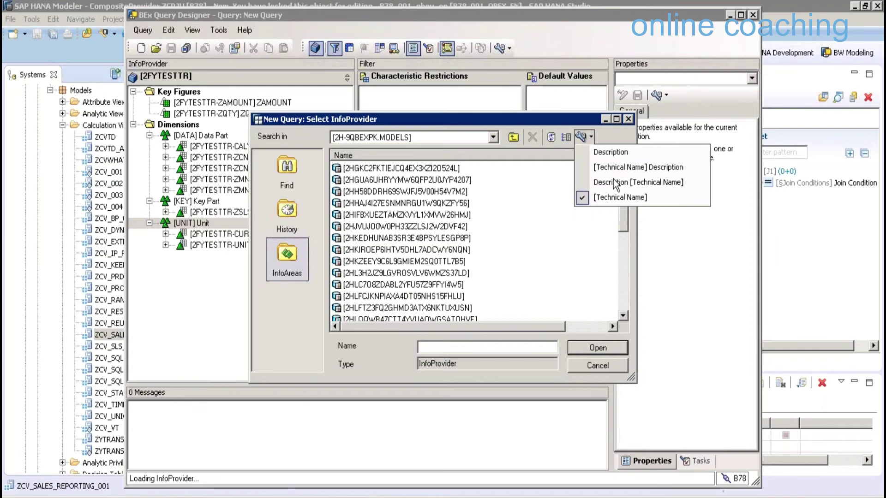
{"action": "left_click", "coordinate": [615, 182]}
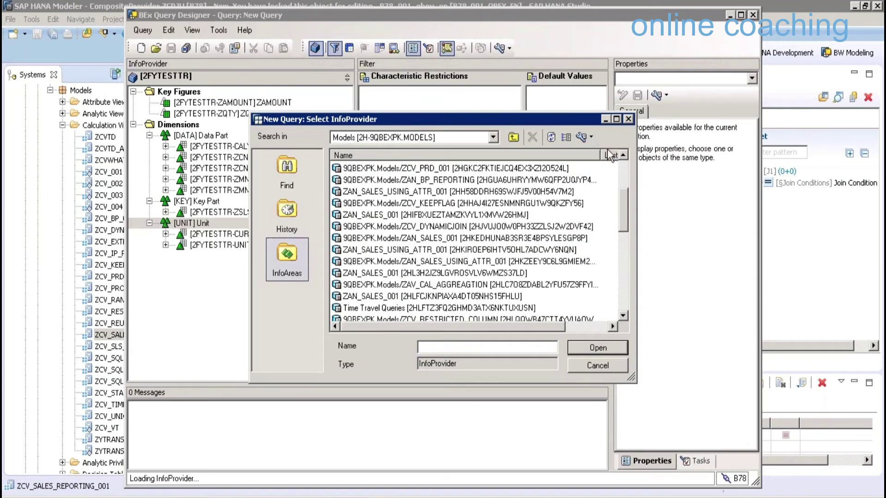
{"action": "left_click", "coordinate": [590, 137]}
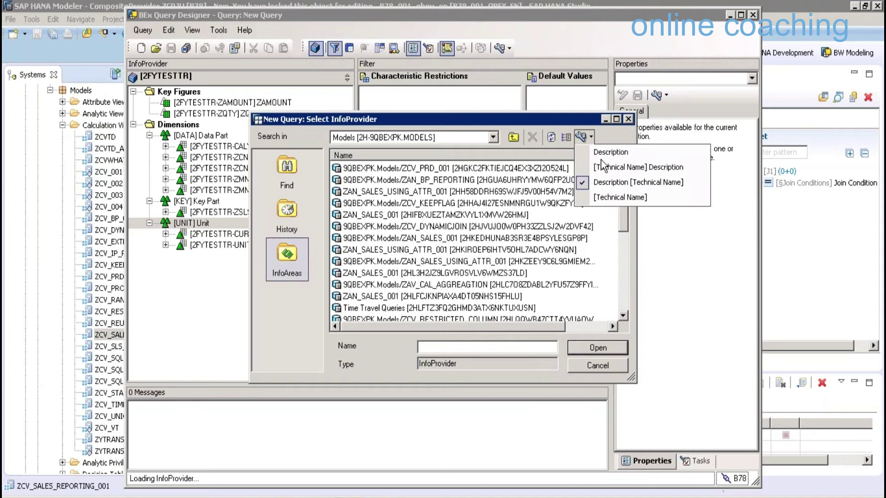
{"action": "left_click", "coordinate": [602, 157]}
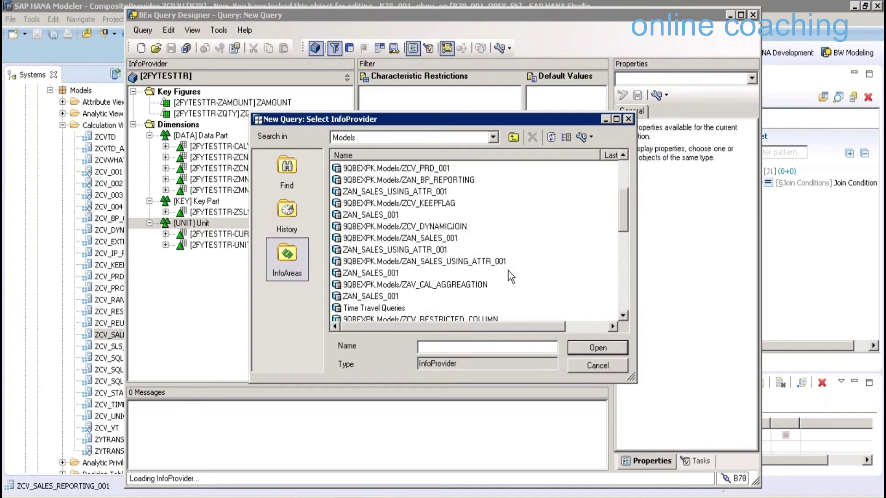
{"action": "left_click", "coordinate": [624, 258]}
{"action": "left_click", "coordinate": [422, 203]}
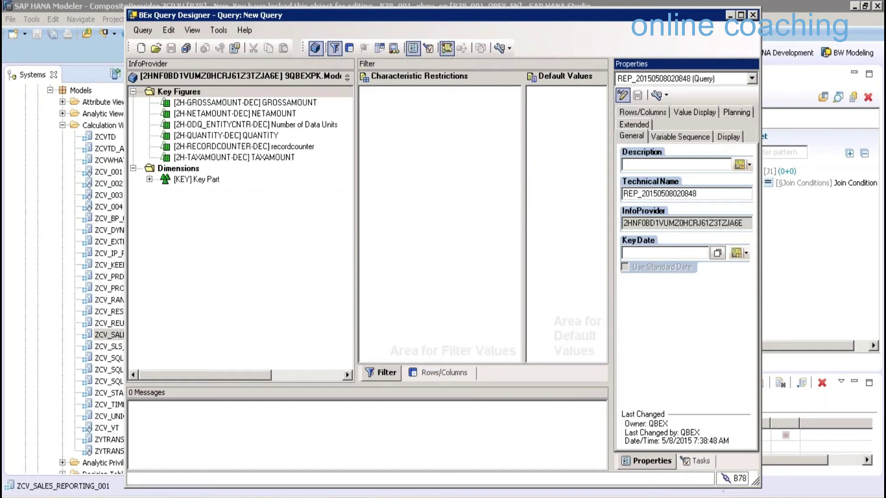
Switch to the hmodel workbook and select the Remote Cube row 5
{"action": "left_click", "coordinate": [313, 491]}
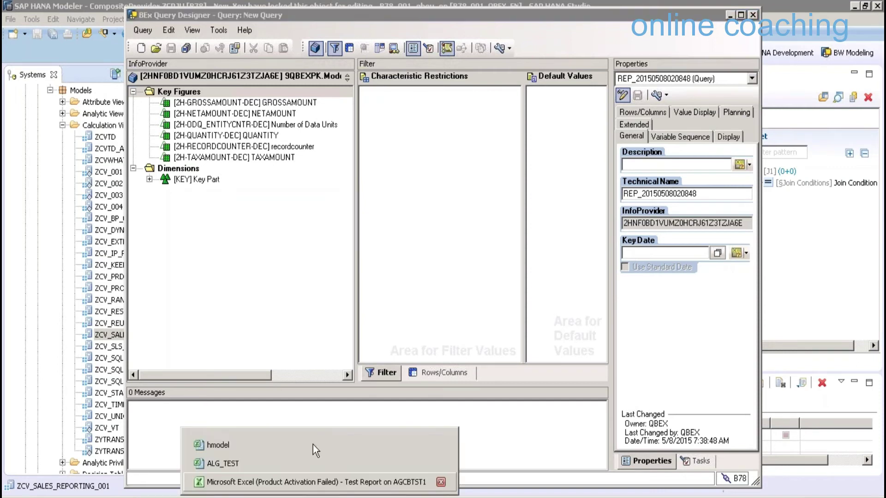
{"action": "left_click", "coordinate": [313, 445]}
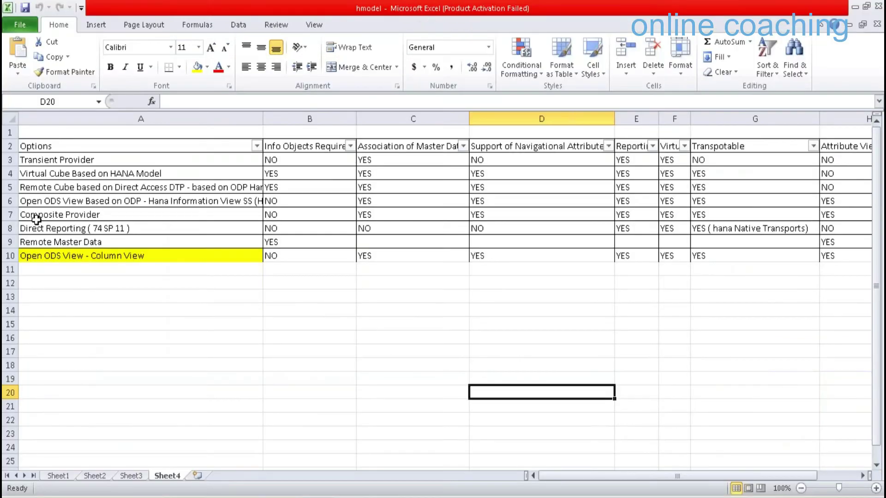
{"action": "left_click", "coordinate": [11, 187]}
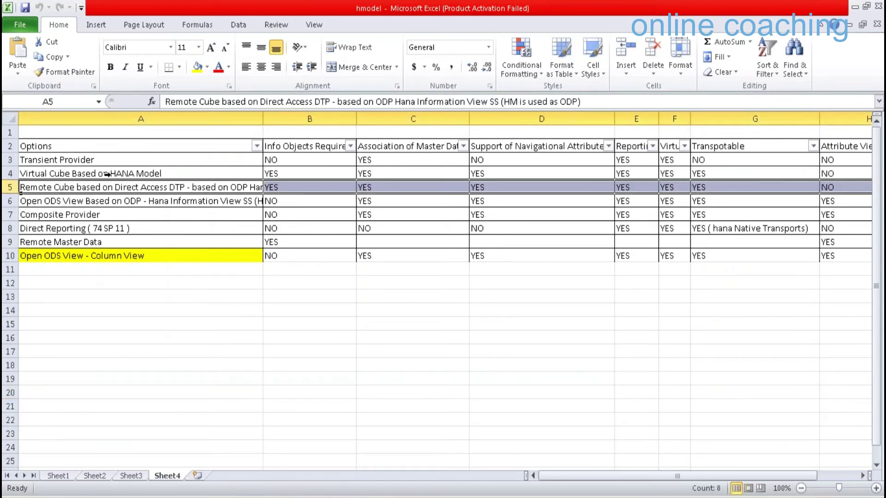
{"action": "right_click", "coordinate": [10, 187]}
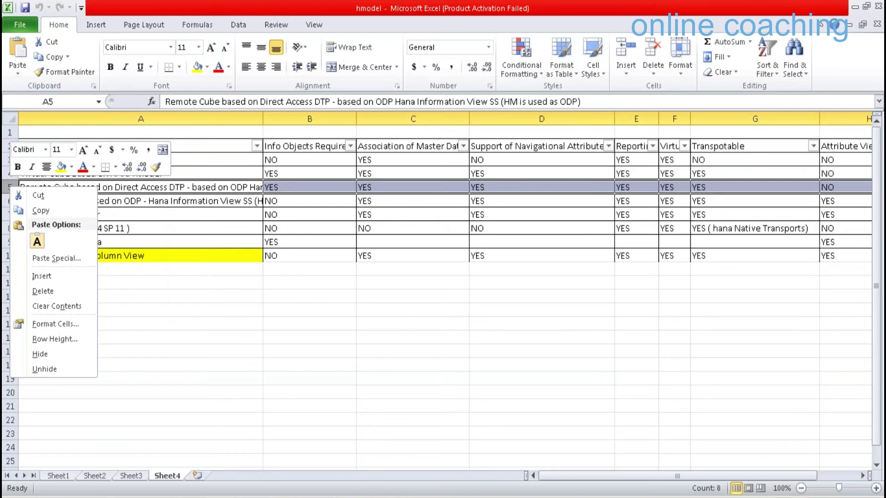
{"action": "key", "text": "Escape"}
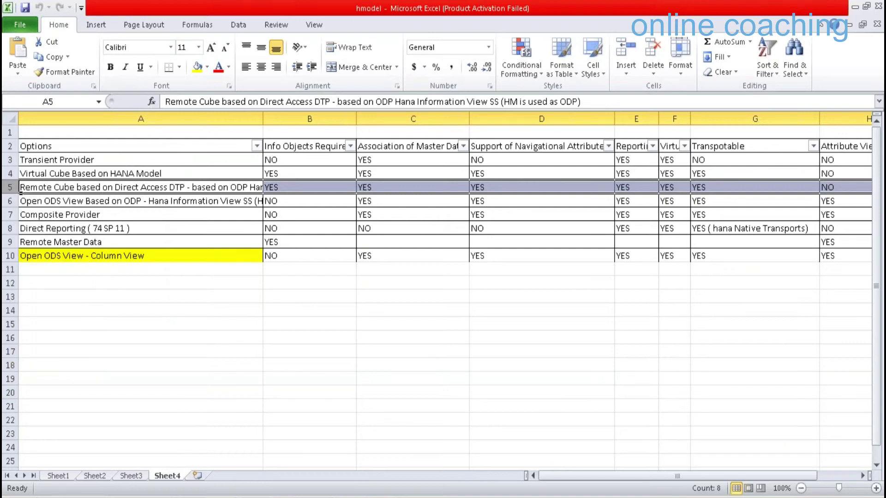
Select rows 5 and 6 together and open their context menu
{"action": "left_click", "coordinate": [12, 201], "text": "ctrl"}
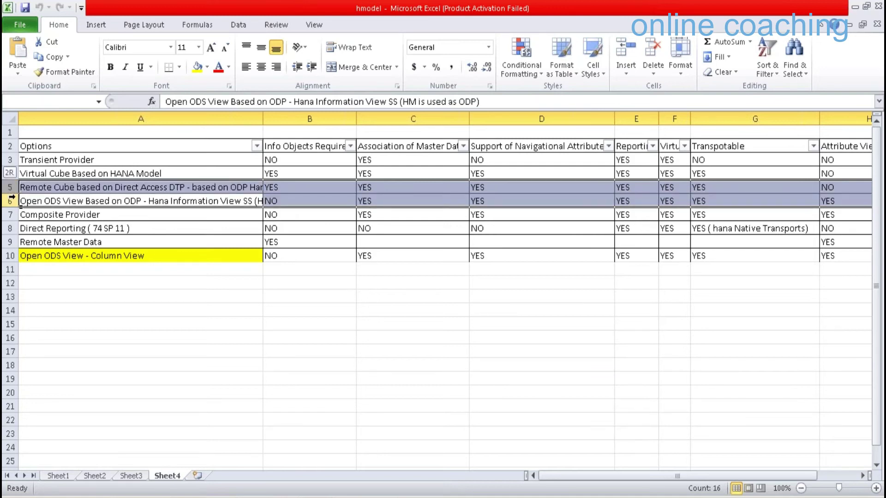
{"action": "left_click", "coordinate": [11, 199]}
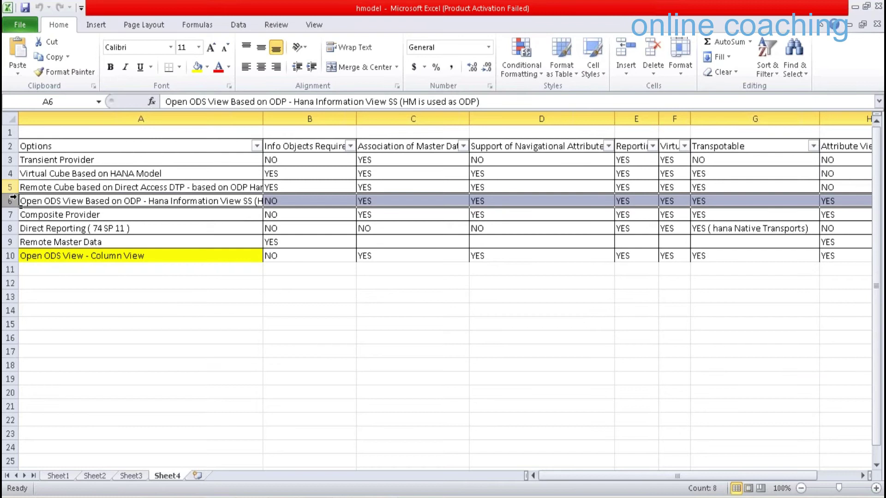
{"action": "left_click", "coordinate": [12, 189], "text": "ctrl"}
{"action": "right_click", "coordinate": [19, 198]}
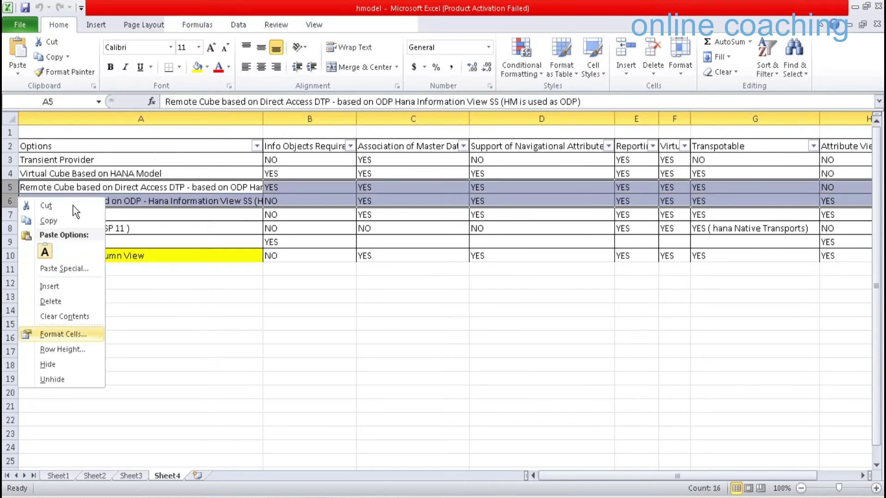
Apply strikethrough font formatting to the two selected rows
{"action": "left_click", "coordinate": [78, 333]}
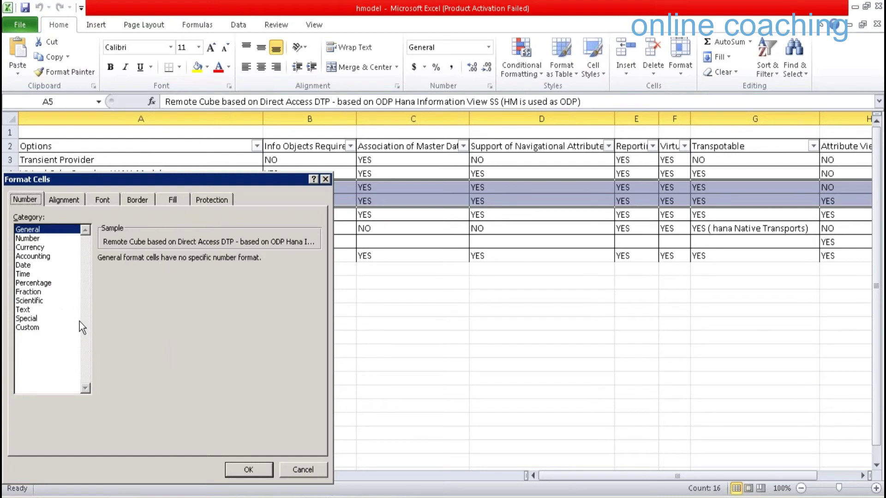
{"action": "key", "text": "ctrl+Tab"}
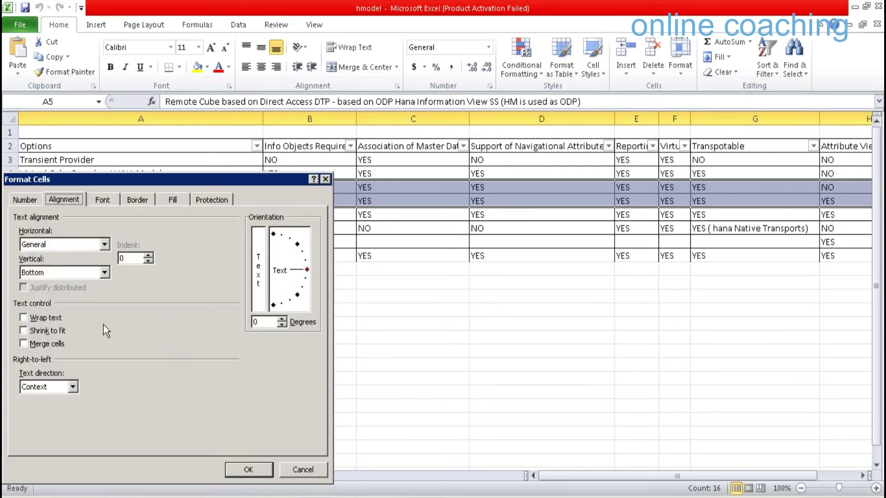
{"action": "left_click", "coordinate": [112, 200]}
{"action": "key", "text": "alt+k"}
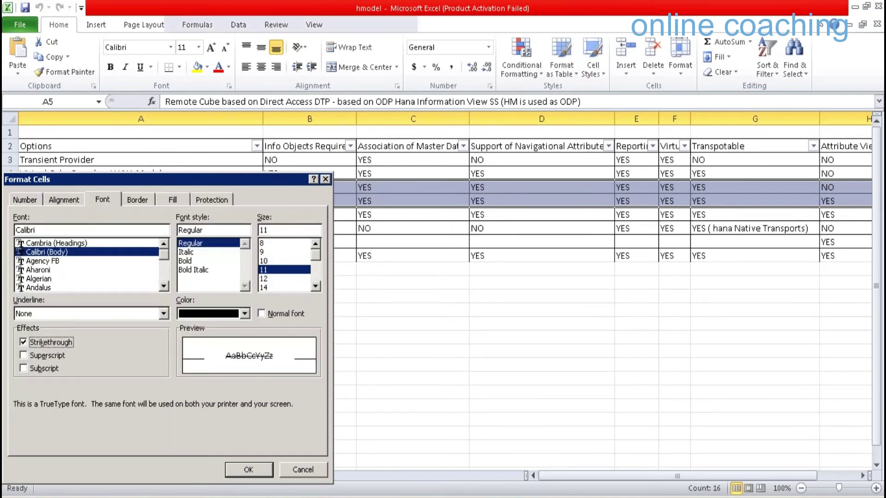
{"action": "key", "text": "Return"}
Review the Transient Provider, Virtual Cube, Composite Provider, Direct Reporting and Remote Master Data rows
{"action": "left_click", "coordinate": [309, 364]}
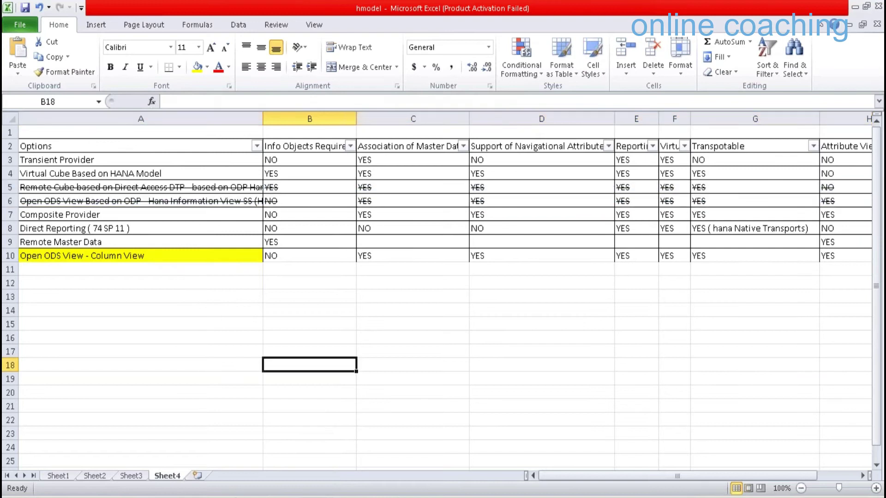
{"action": "left_click", "coordinate": [129, 163]}
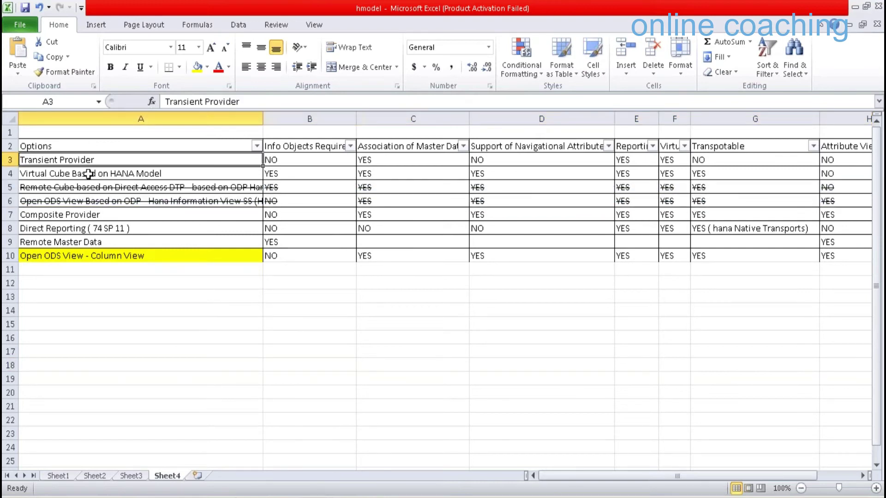
{"action": "left_click", "coordinate": [88, 174]}
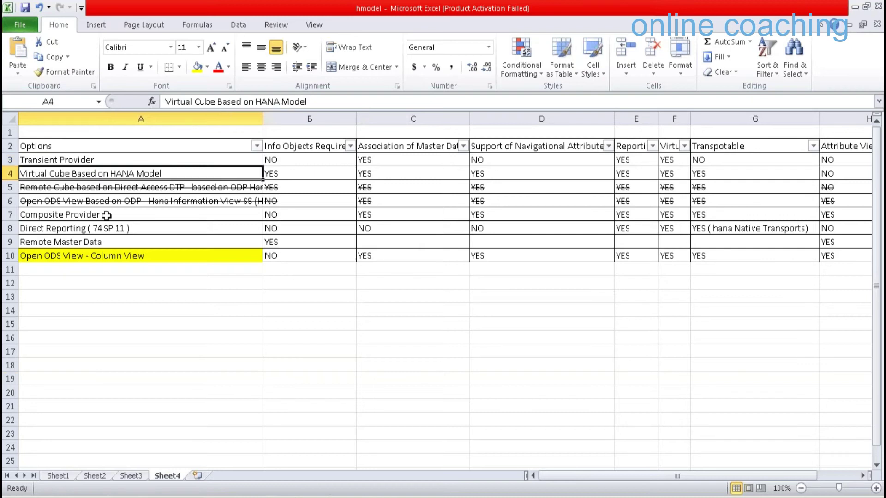
{"action": "left_click", "coordinate": [107, 215]}
{"action": "left_click", "coordinate": [150, 228]}
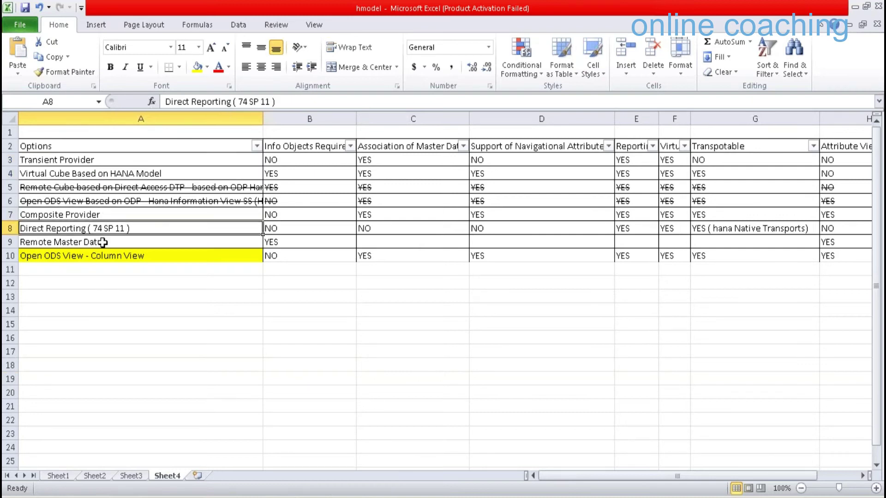
{"action": "left_click", "coordinate": [103, 242]}
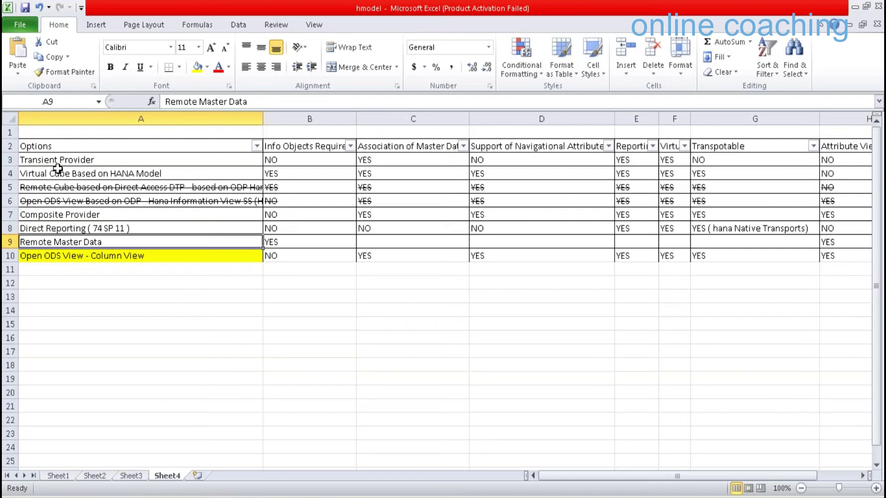
{"action": "left_click", "coordinate": [62, 173]}
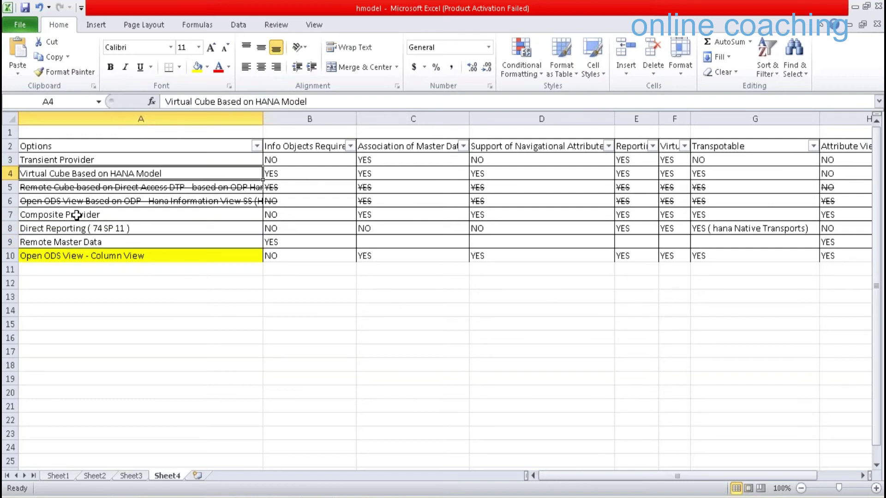
{"action": "left_click", "coordinate": [76, 215]}
{"action": "left_click", "coordinate": [115, 230]}
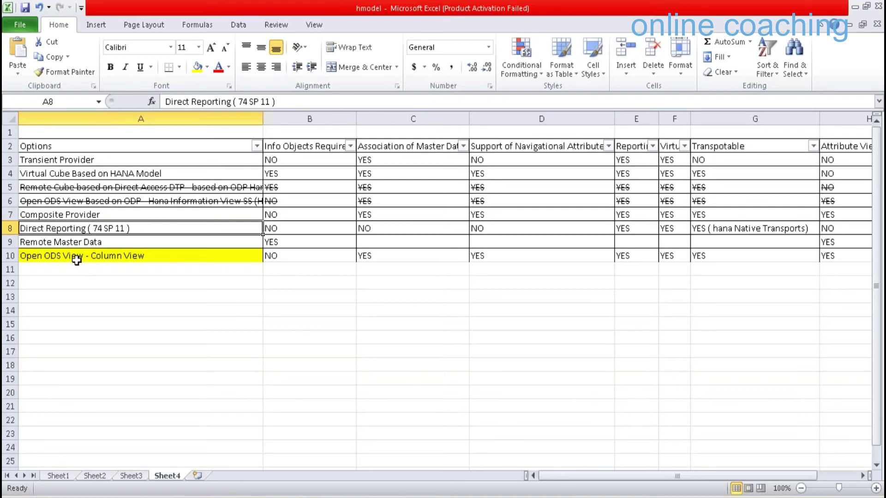
Undo the strikethrough and reapply it to the Remote Cube row only
{"action": "key", "text": "ctrl+z"}
{"action": "key", "text": "ctrl+z"}
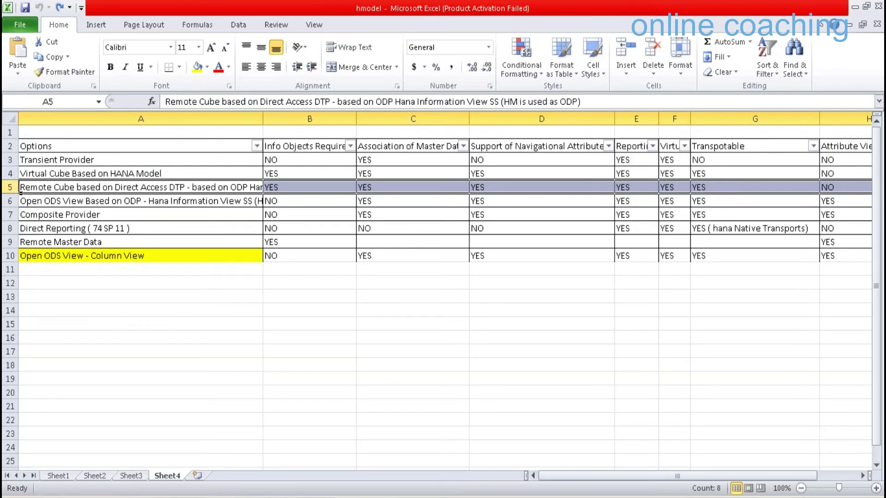
{"action": "right_click", "coordinate": [14, 189]}
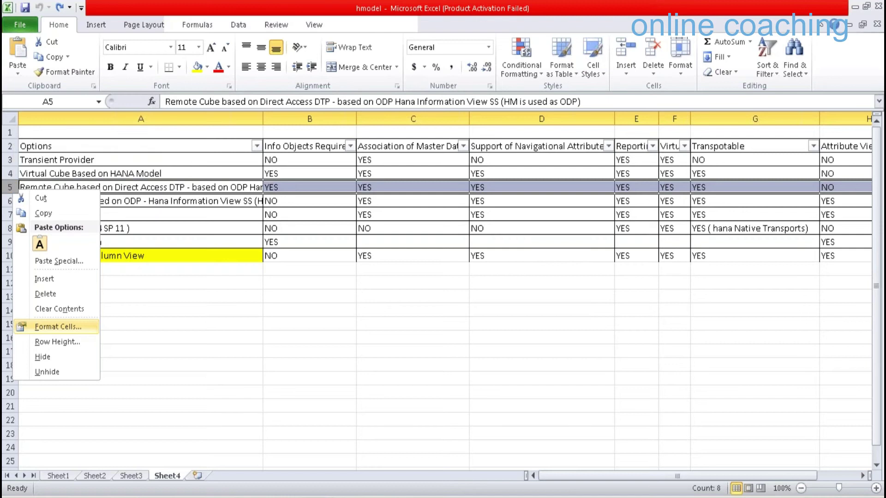
{"action": "left_click", "coordinate": [57, 327]}
{"action": "key", "text": "Return"}
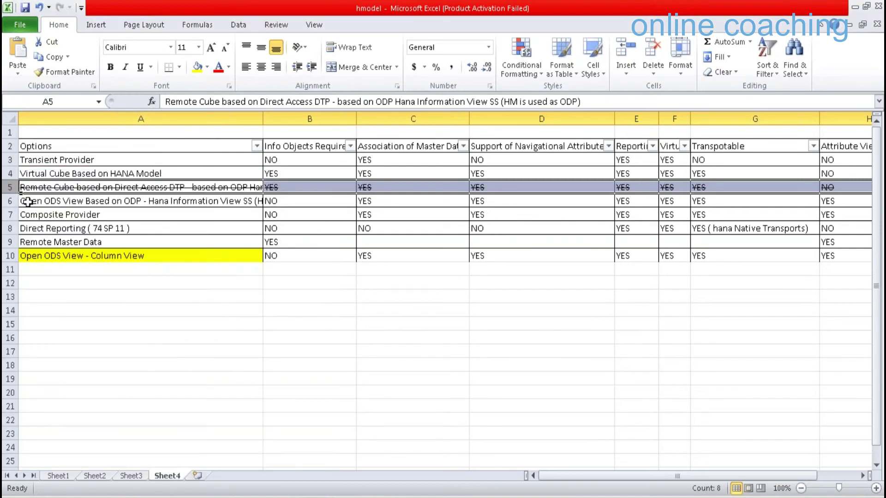
{"action": "left_click", "coordinate": [189, 200]}
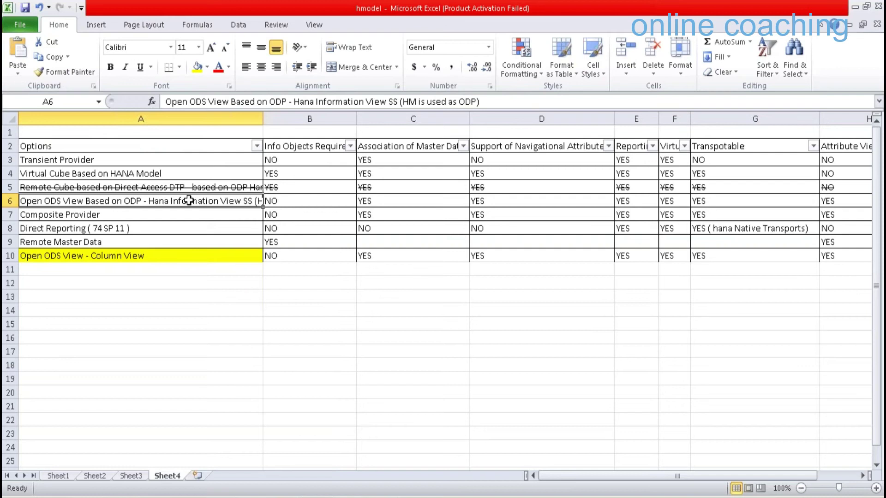
Replace the ODP-based wording in A6 so it reads 'Open ODS View Based on Column View from Sys_bic'
{"action": "double_click", "coordinate": [147, 201]}
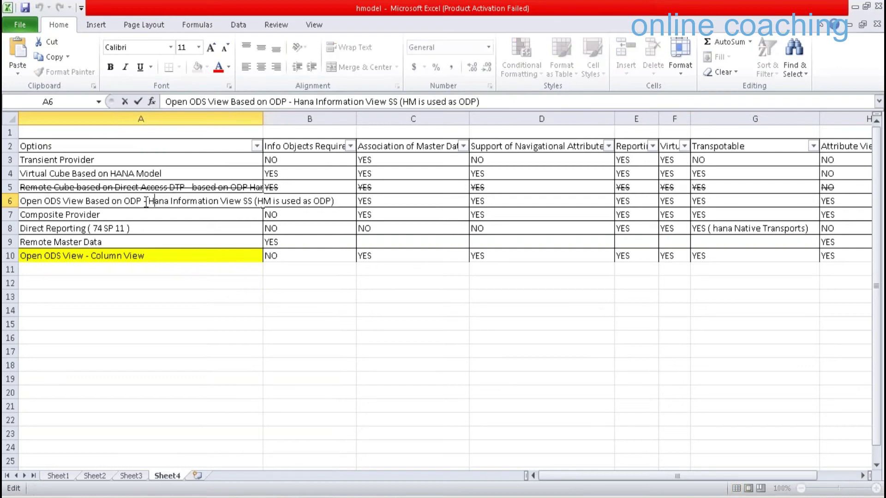
{"action": "left_click", "coordinate": [339, 205], "text": "shift"}
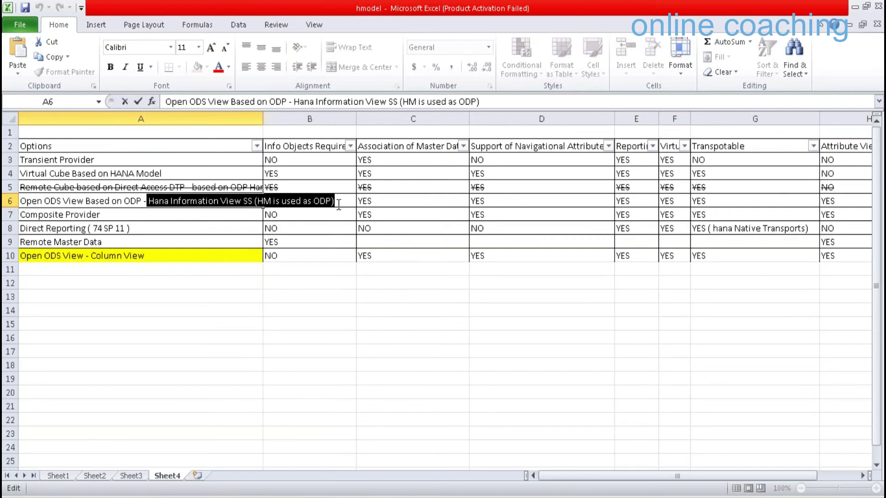
{"action": "key", "text": "BackSpace"}
{"action": "key", "text": "BackSpace"}
{"action": "key", "text": "BackSpace"}
{"action": "key", "text": "BackSpace"}
{"action": "key", "text": "BackSpace"}
{"action": "key", "text": "BackSpace"}
{"action": "key", "text": "BackSpace"}
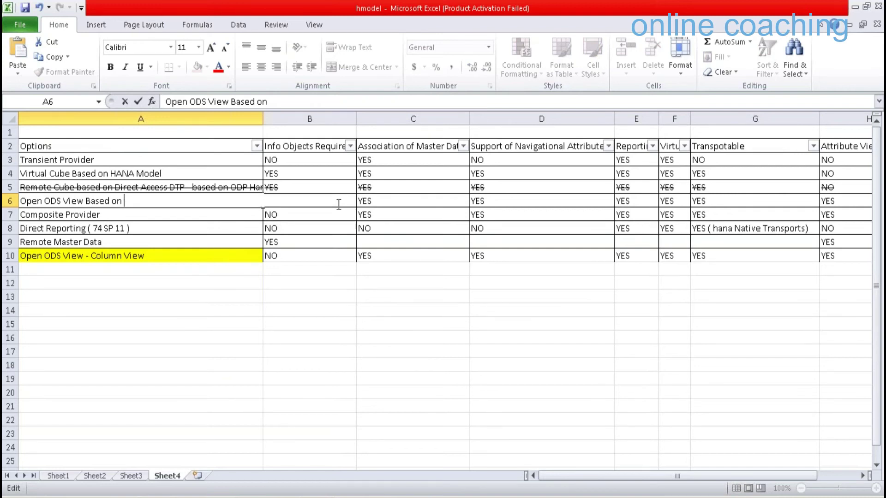
{"action": "type", "text": "Column View from Sys_b"}
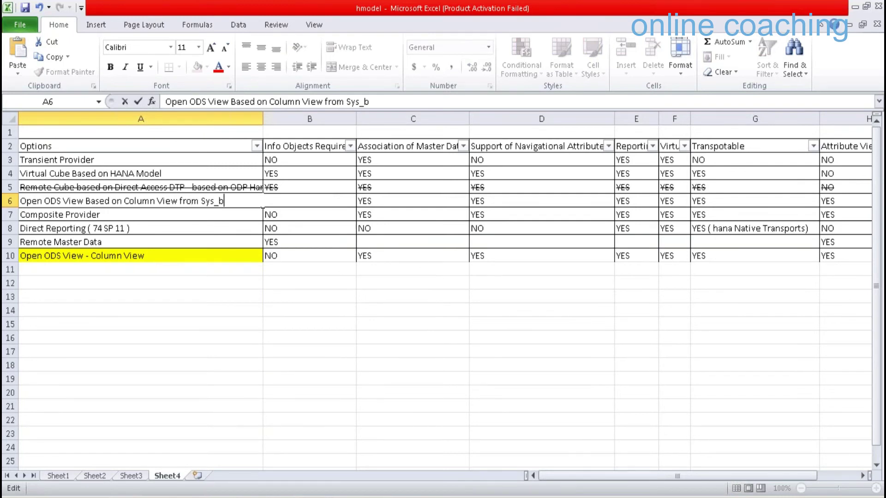
{"action": "type", "text": "ic"}
{"action": "key", "text": "Return"}
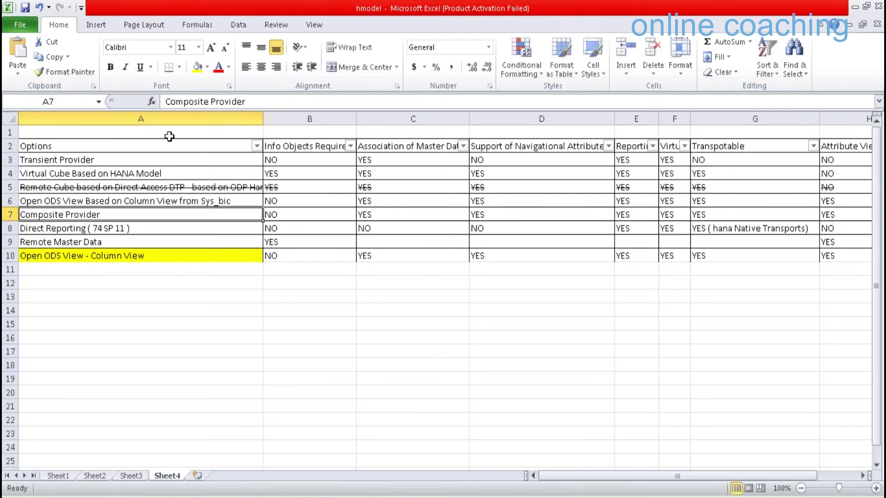
{"action": "key", "text": "Up"}
{"action": "key", "text": "Up"}
{"action": "key", "text": "Up"}
{"action": "key", "text": "Up"}
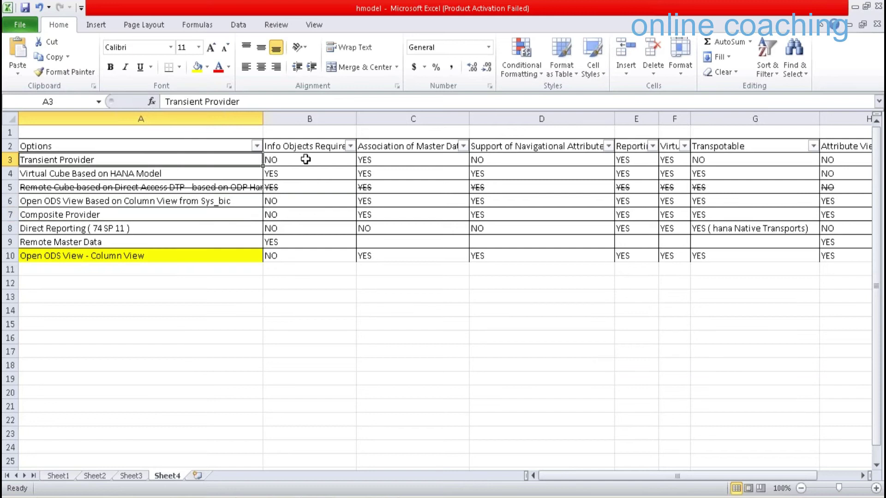
Check the Info Objects Required values for Transient Provider and Virtual Cube
{"action": "left_click", "coordinate": [306, 159]}
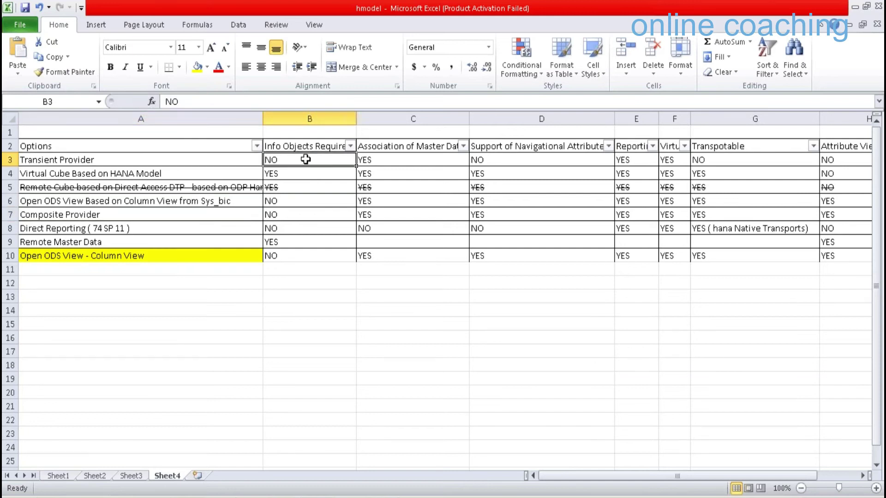
{"action": "left_click", "coordinate": [220, 171]}
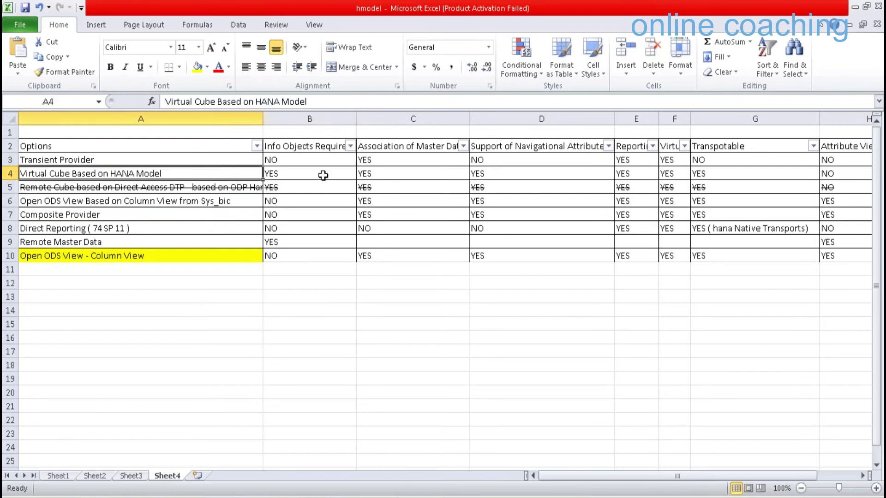
{"action": "left_click", "coordinate": [323, 176]}
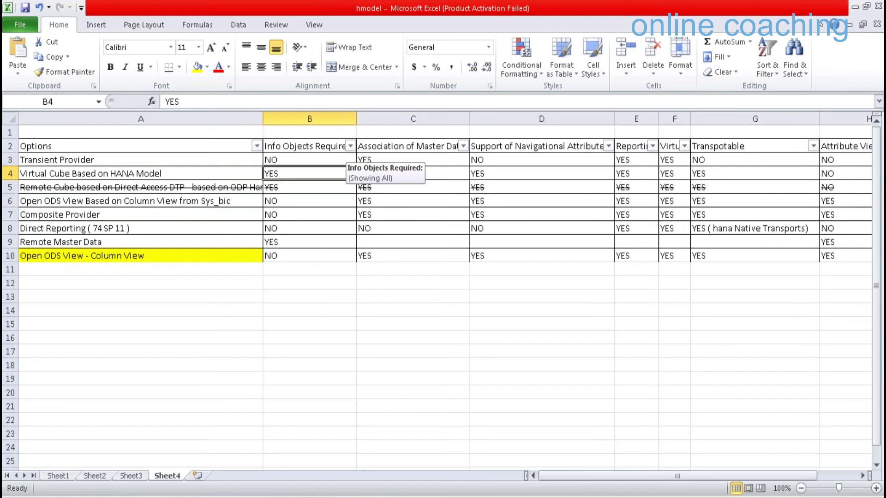
Filter the Info Objects Required column to show only NO rows
{"action": "left_click", "coordinate": [351, 146]}
{"action": "left_click", "coordinate": [221, 271]}
{"action": "left_click", "coordinate": [230, 283]}
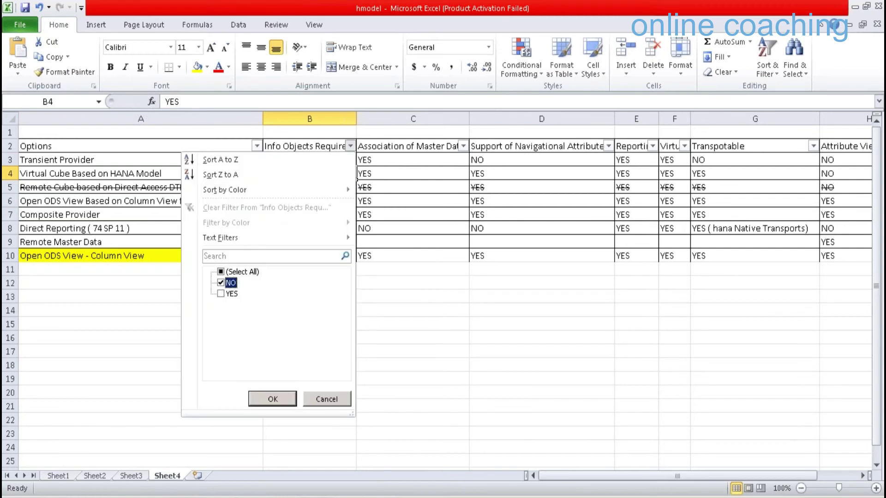
{"action": "left_click", "coordinate": [272, 398]}
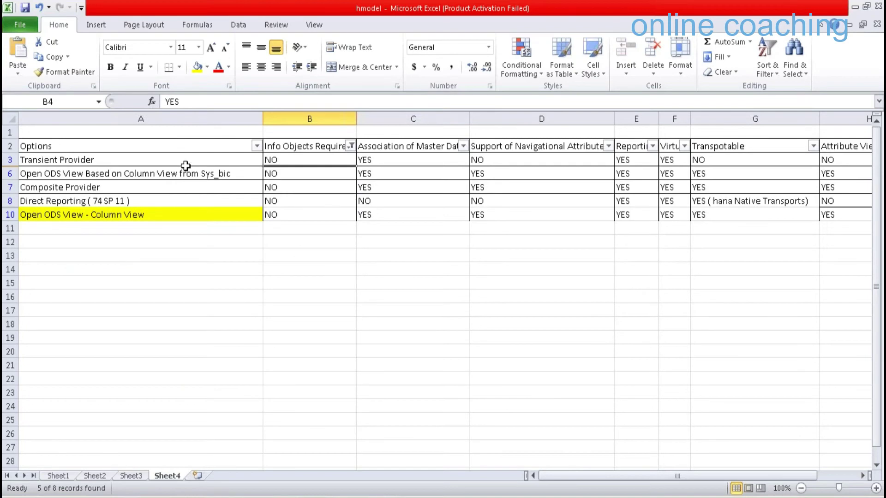
{"action": "left_click", "coordinate": [309, 269]}
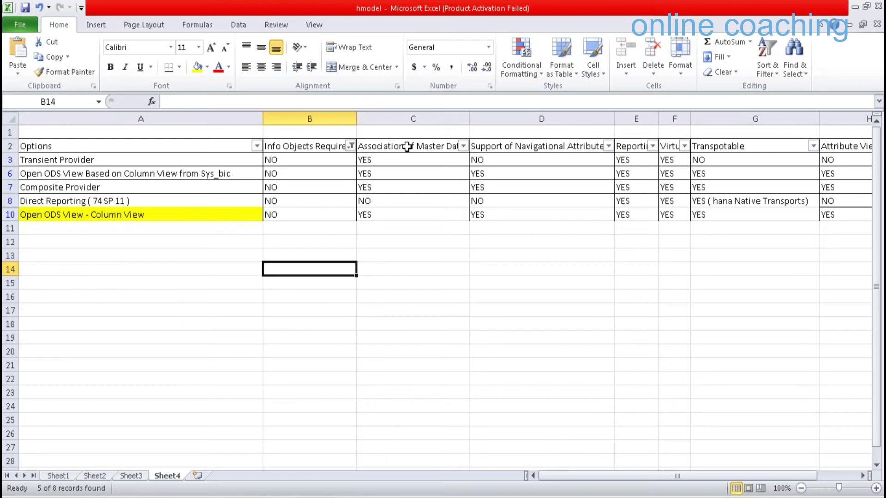
{"action": "left_click", "coordinate": [407, 147]}
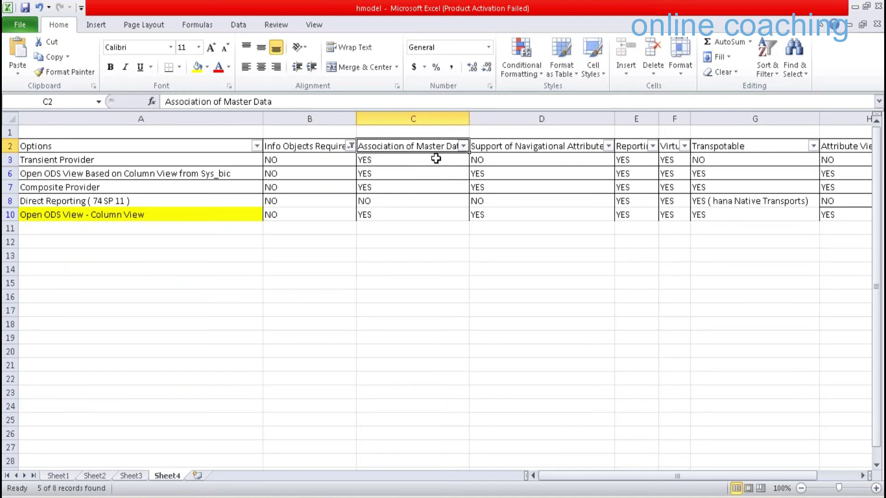
Filter Association of Master Data to exclude NO, hiding the Direct Reporting row
{"action": "left_click", "coordinate": [463, 145]}
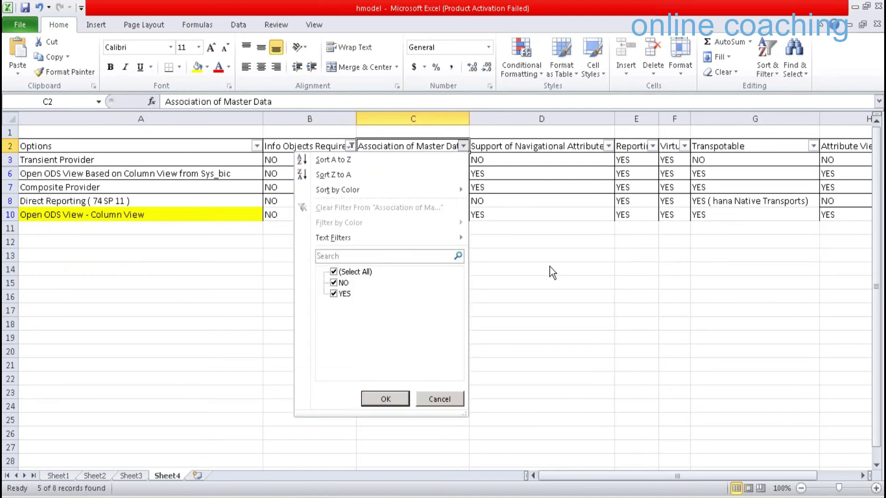
{"action": "left_click", "coordinate": [550, 267]}
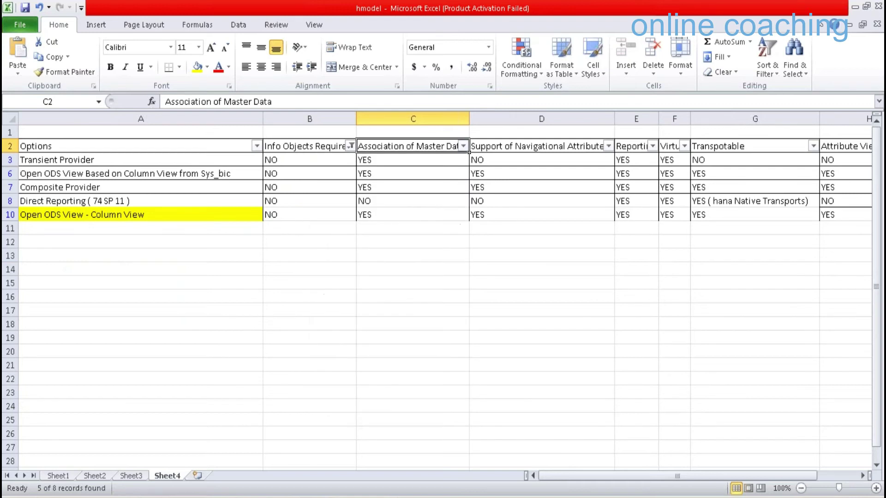
{"action": "left_click", "coordinate": [413, 203]}
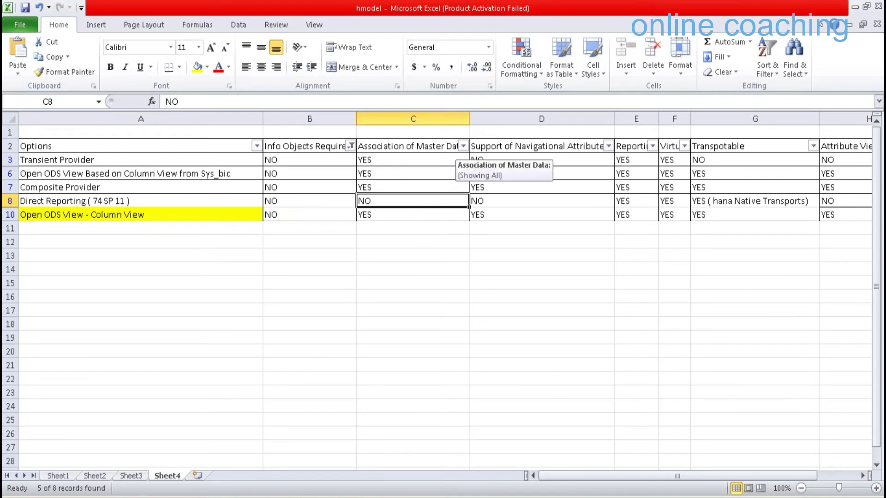
{"action": "left_click", "coordinate": [463, 146]}
{"action": "left_click", "coordinate": [334, 283]}
{"action": "left_click", "coordinate": [385, 399]}
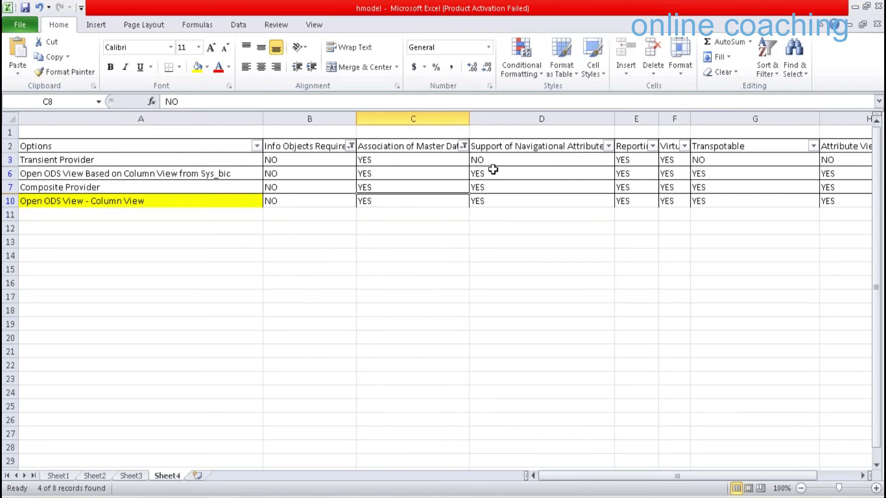
{"action": "left_click_drag", "start_coordinate": [406, 160], "coordinate": [406, 187]}
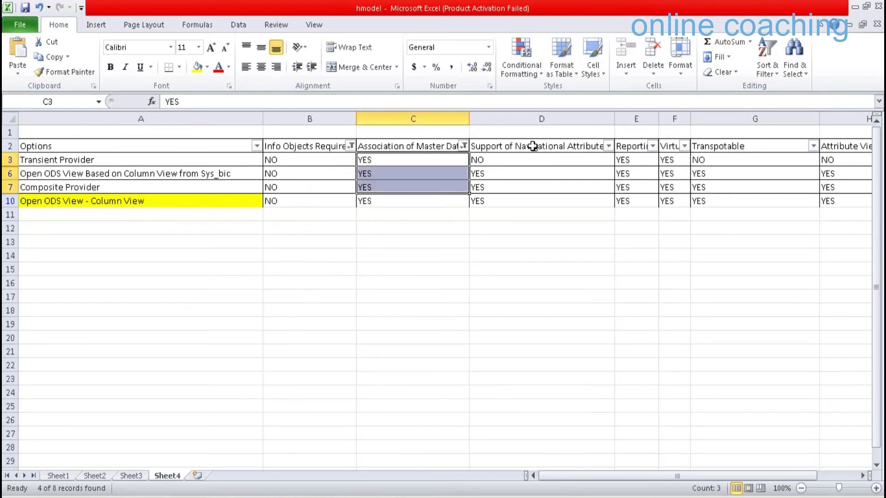
Filter Support of Navigational Attributes to YES only, then inspect the Attribute View Support values
{"action": "left_click", "coordinate": [533, 145]}
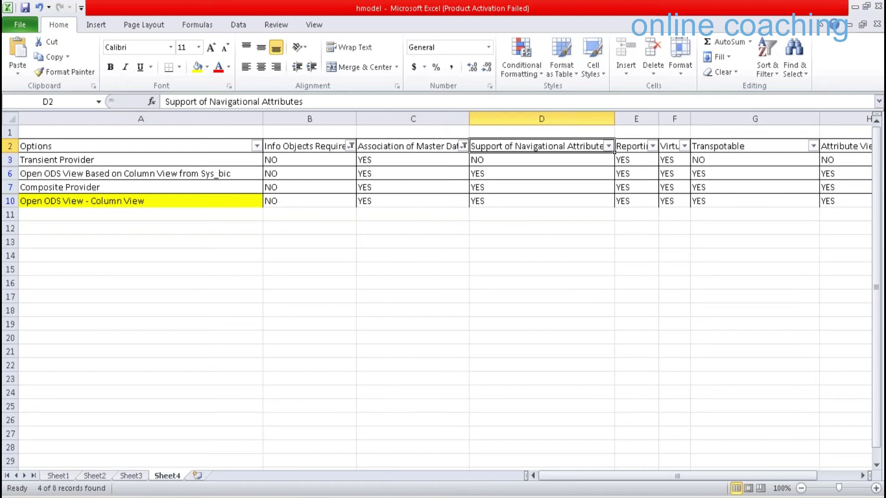
{"action": "left_click", "coordinate": [609, 146]}
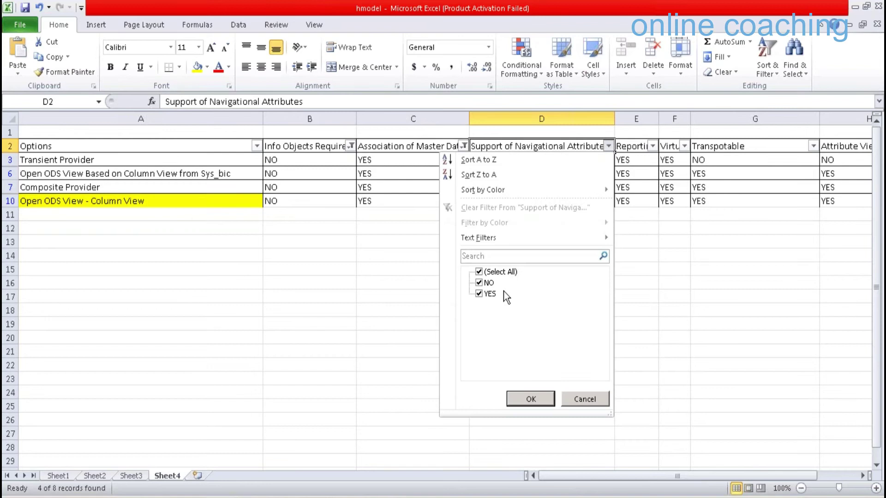
{"action": "left_click", "coordinate": [531, 398]}
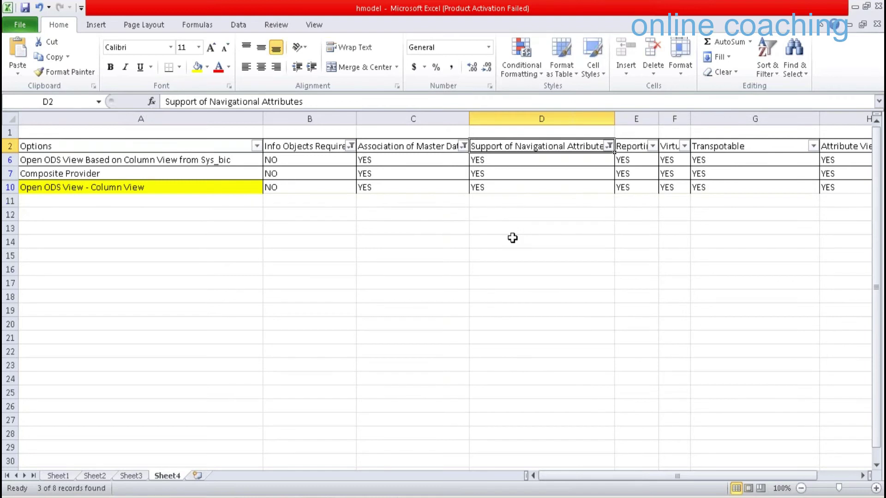
{"action": "left_click", "coordinate": [650, 148]}
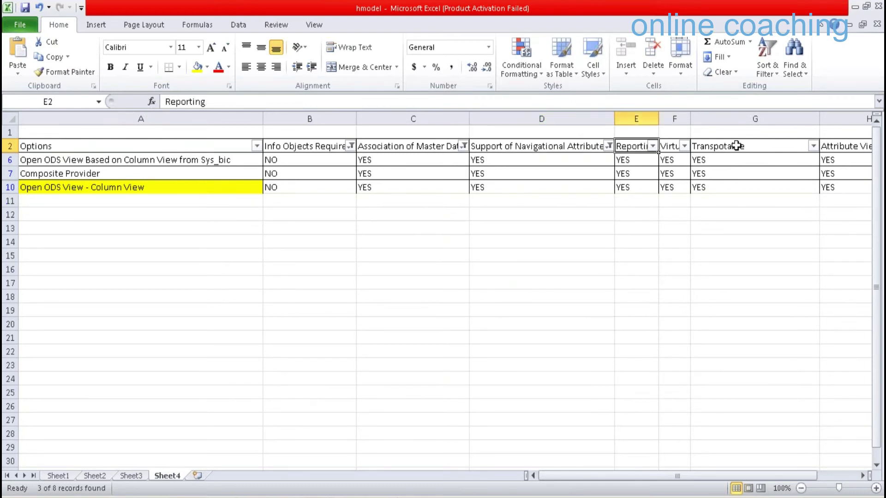
{"action": "key", "text": "Right"}
{"action": "key", "text": "Right"}
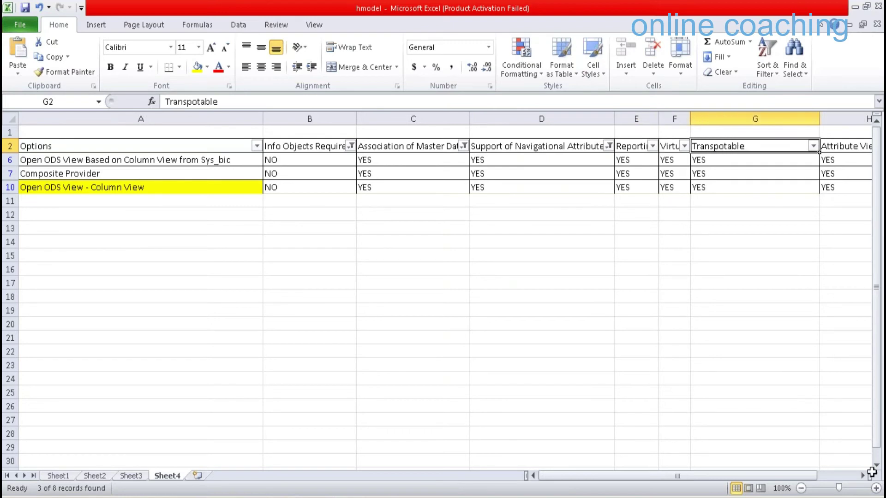
{"action": "key", "text": "Right"}
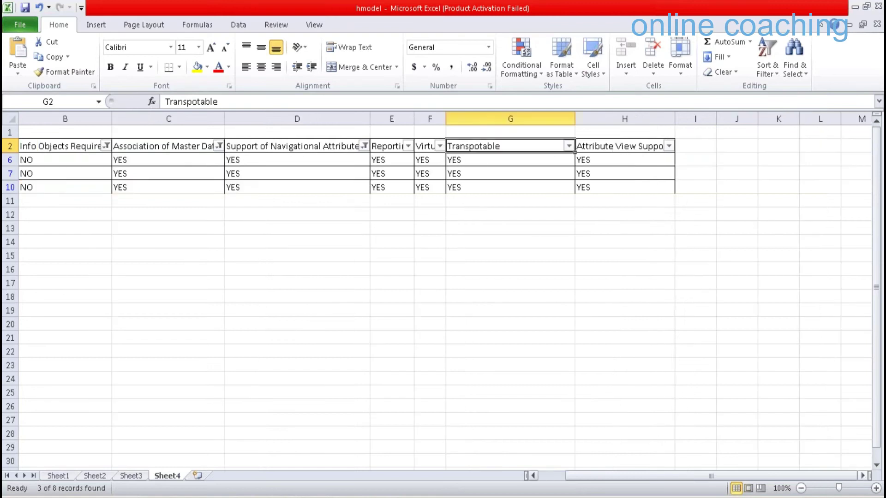
{"action": "key", "text": "shift+Down"}
{"action": "key", "text": "shift+Down"}
{"action": "key", "text": "shift+Down"}
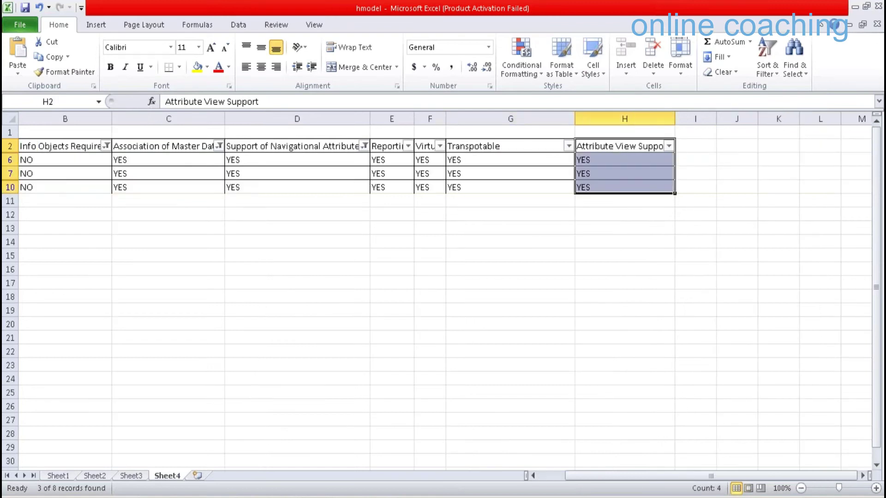
{"action": "scroll", "coordinate": [443, 277], "scroll_direction": "left", "scroll_amount": 1}
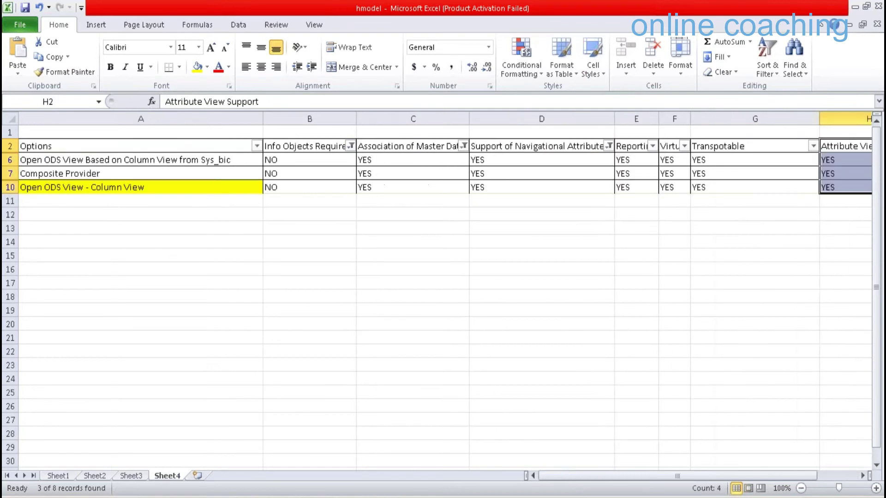
Apply strikethrough font formatting to all of row 6, 'Open ODS View Based on Column View from Sys_bic'
{"action": "left_click", "coordinate": [21, 163]}
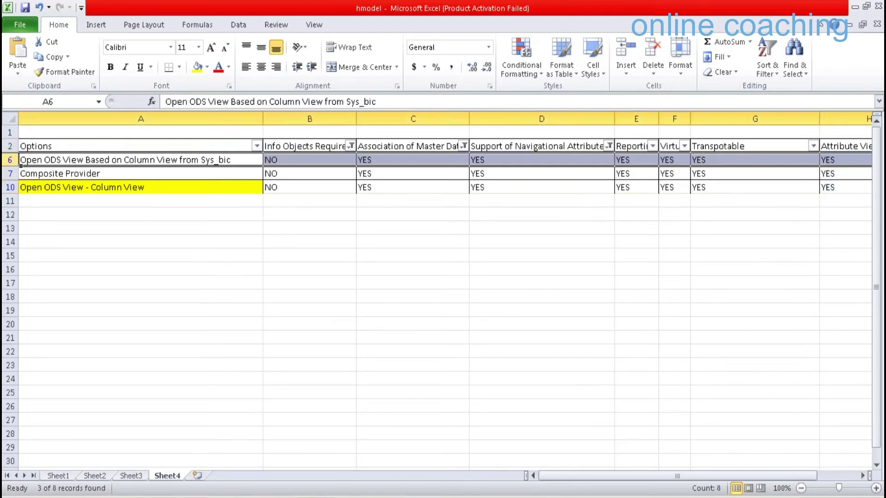
{"action": "right_click", "coordinate": [21, 166]}
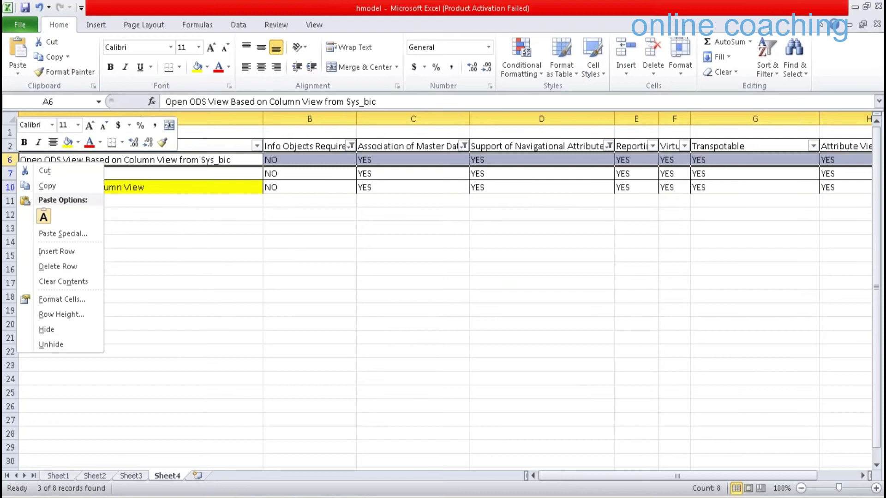
{"action": "key", "text": "f"}
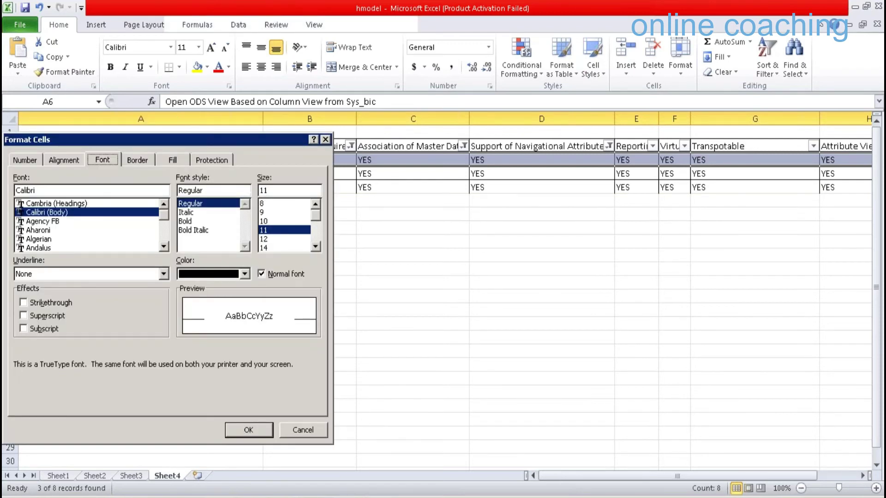
{"action": "key", "text": "alt+k"}
{"action": "key", "text": "Return"}
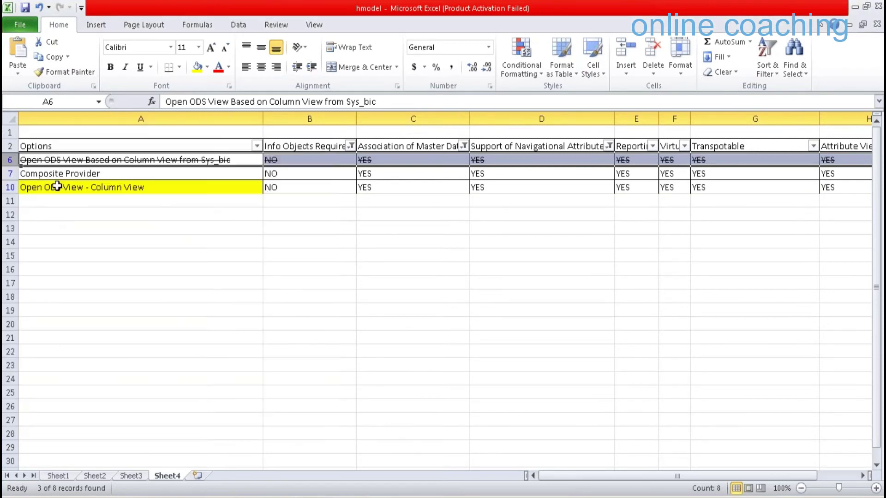
{"action": "left_click", "coordinate": [106, 174]}
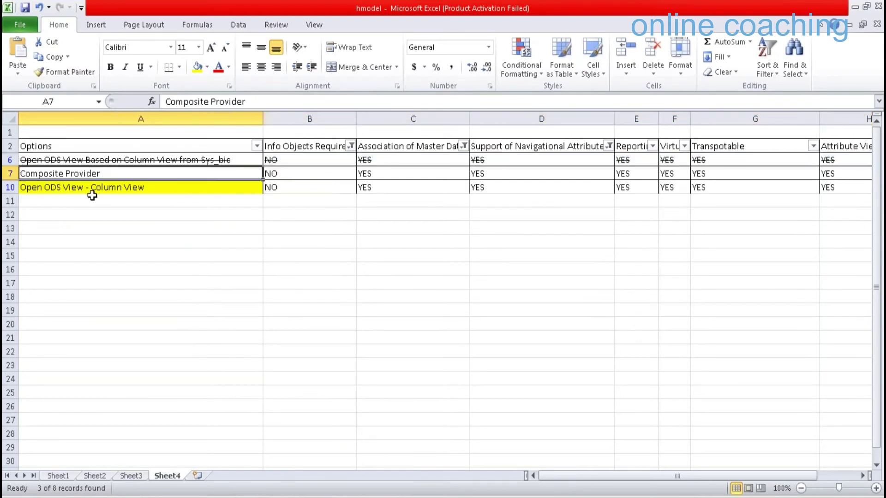
{"action": "left_click", "coordinate": [93, 195], "text": "shift"}
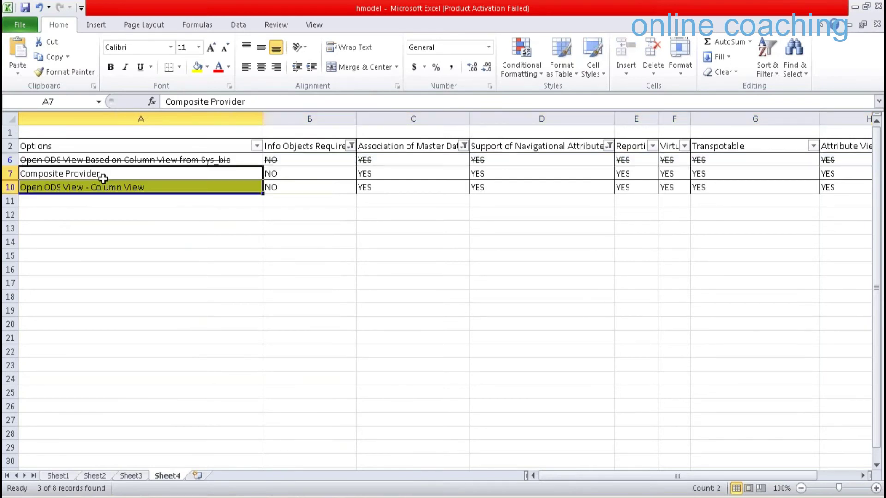
{"action": "left_click", "coordinate": [131, 177]}
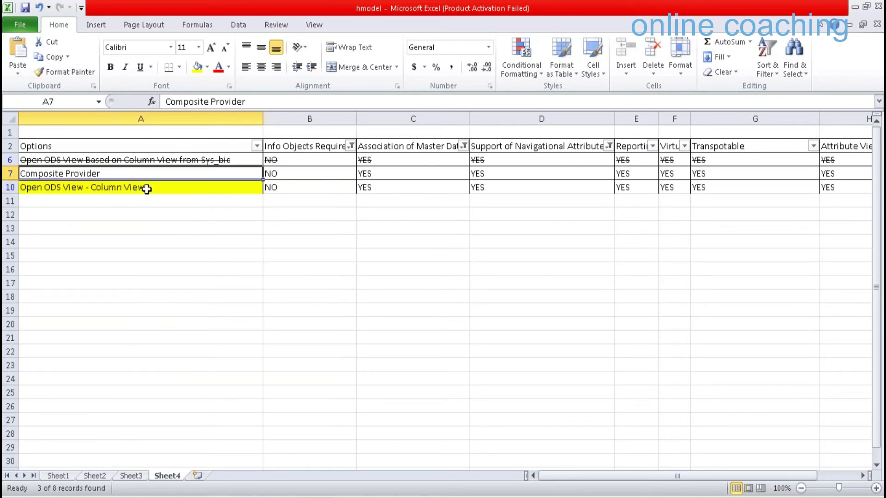
{"action": "left_click", "coordinate": [147, 189], "text": "shift"}
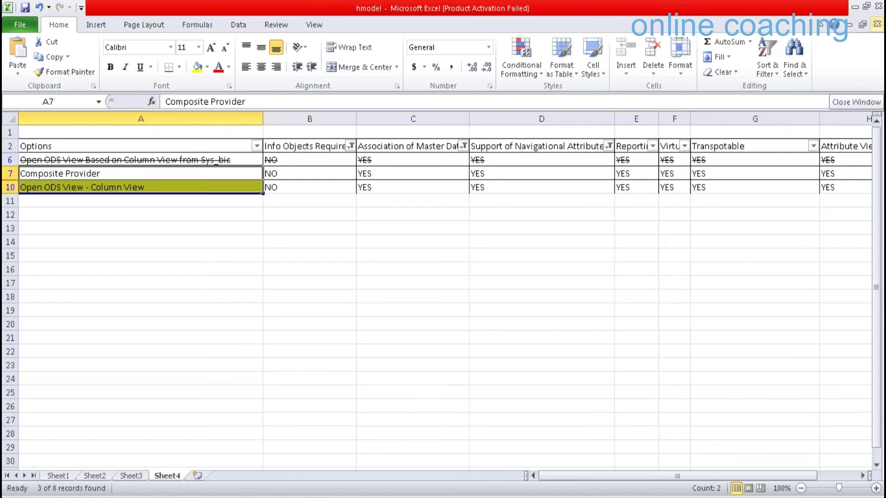
{"action": "left_click", "coordinate": [173, 187]}
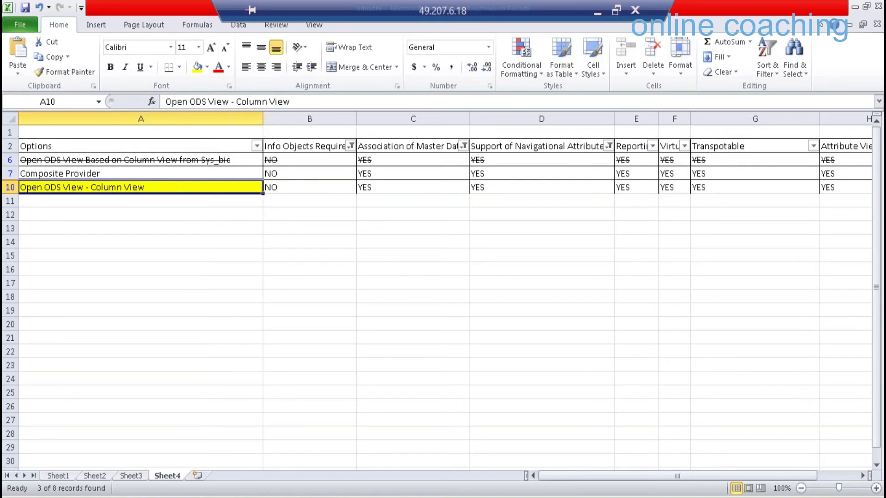
{"action": "key", "text": "F2"}
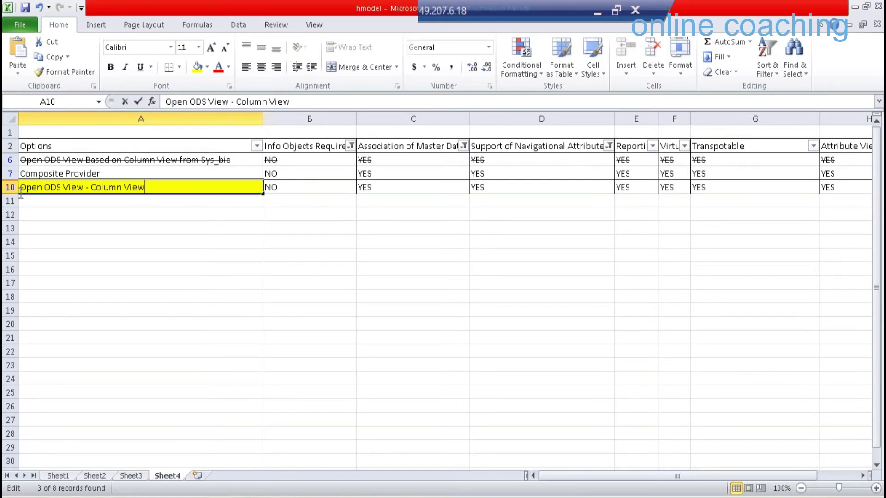
{"action": "key", "text": "shift+Home"}
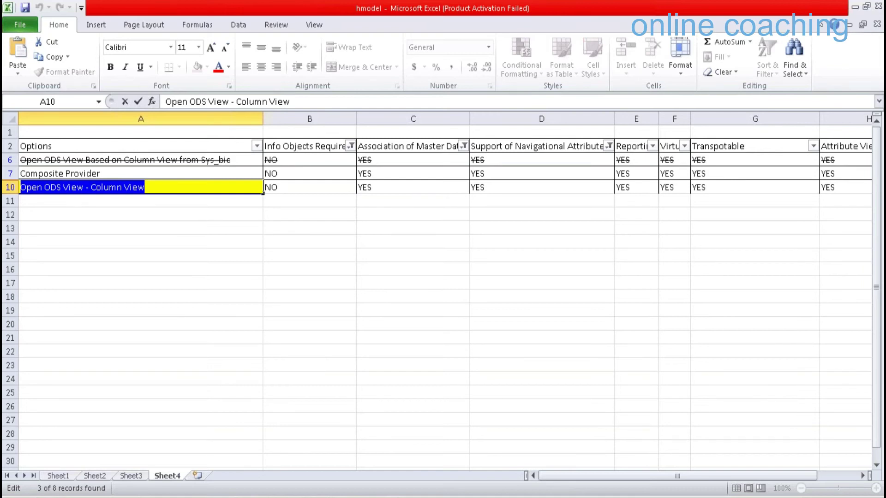
Finish the Excel cell edit and glance at the Simple Transformations slide in PowerPoint
{"action": "left_click", "coordinate": [362, 226]}
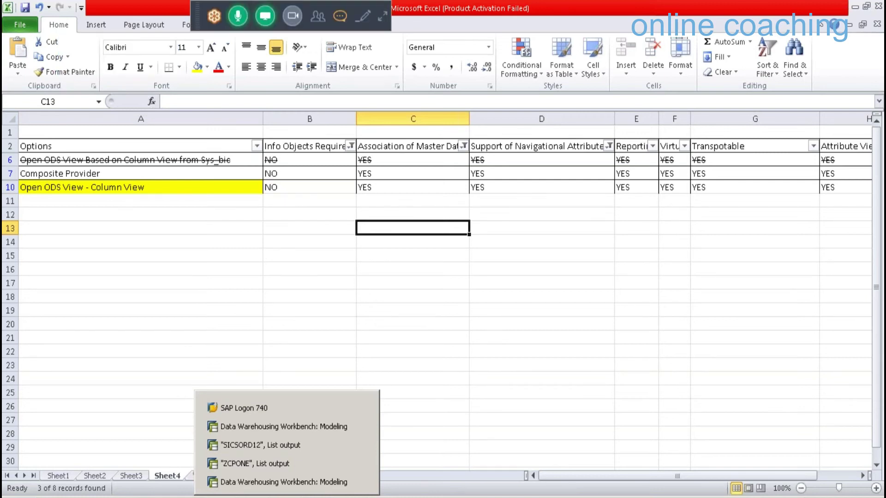
{"action": "key", "text": "alt+Tab"}
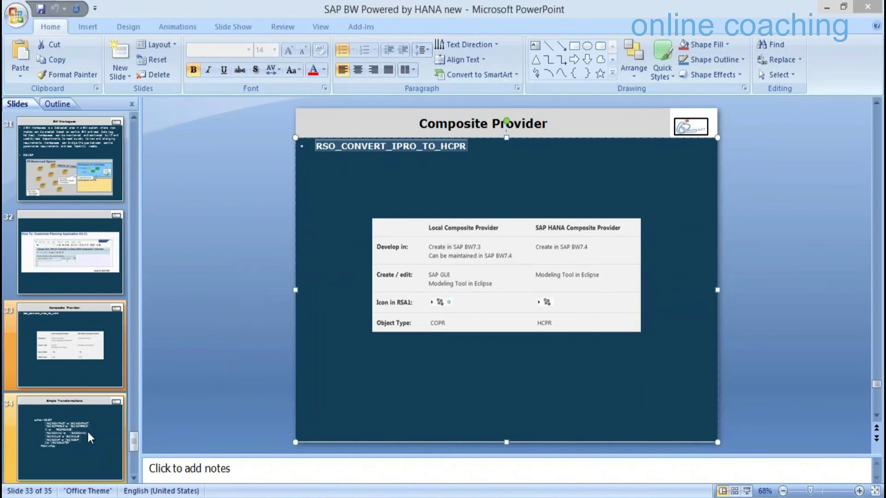
{"action": "left_click", "coordinate": [88, 432]}
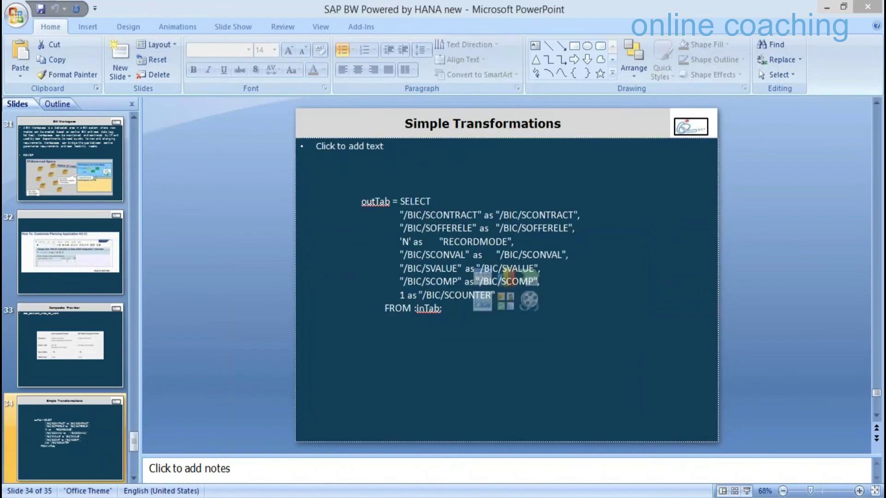
{"action": "key", "text": "alt+Tab"}
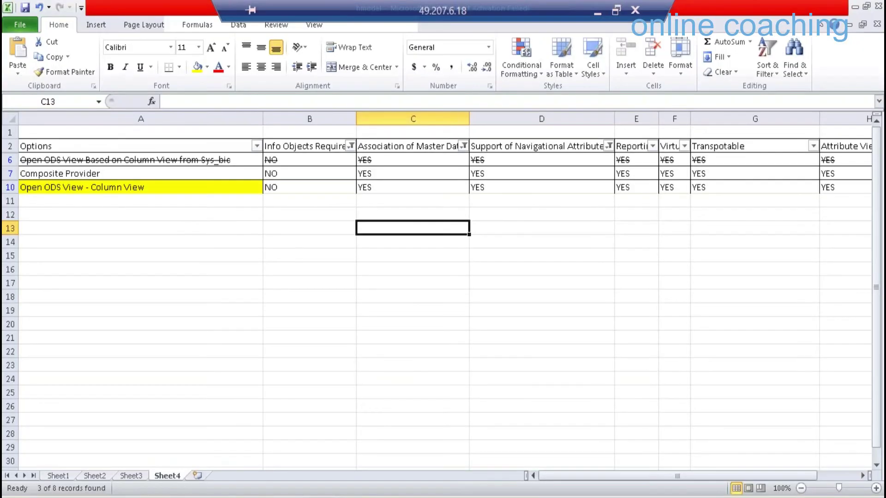
In the Workbench, collapse Virtual Layer and Shell InfoArea, expand Qbex 8, and right-click Demo Simple Transformation (ZTRANS18)
{"action": "mouse_move", "coordinate": [287, 497]}
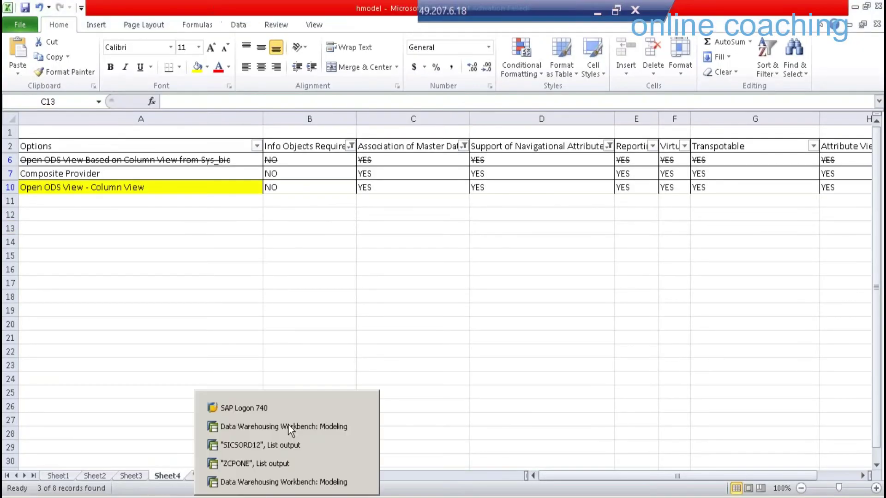
{"action": "left_click", "coordinate": [288, 425]}
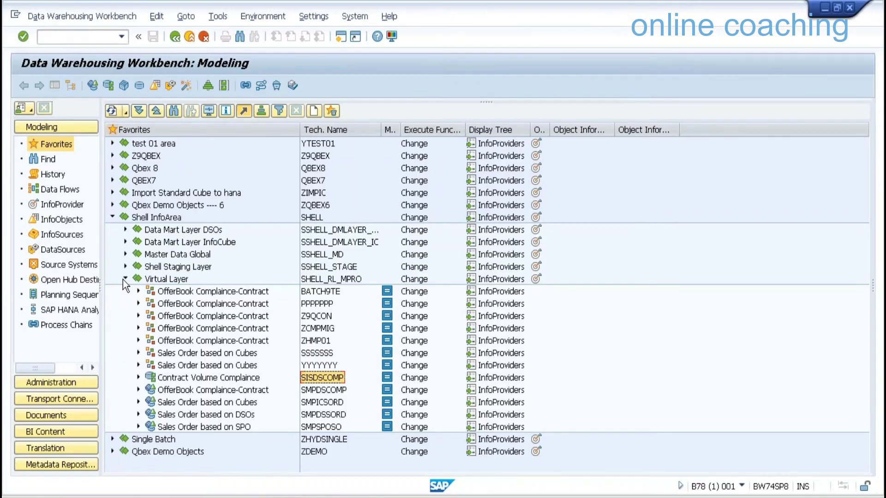
{"action": "left_click", "coordinate": [124, 279]}
{"action": "left_click", "coordinate": [112, 217]}
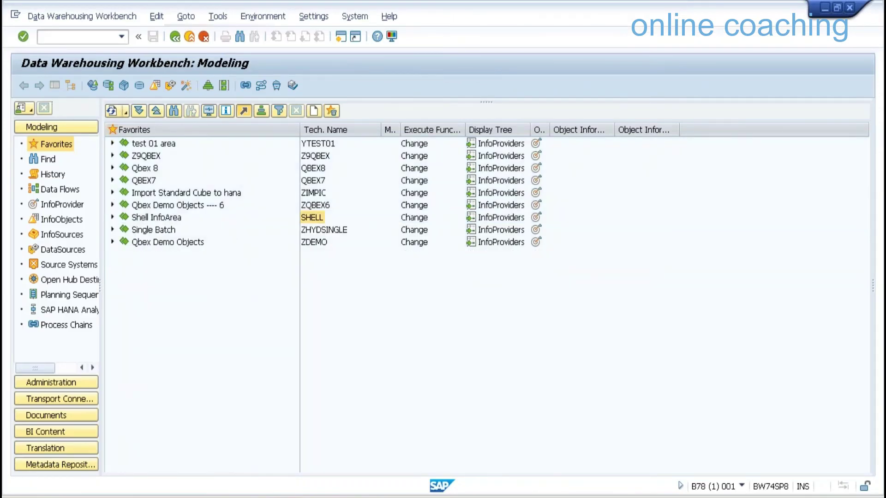
{"action": "left_click", "coordinate": [112, 168]}
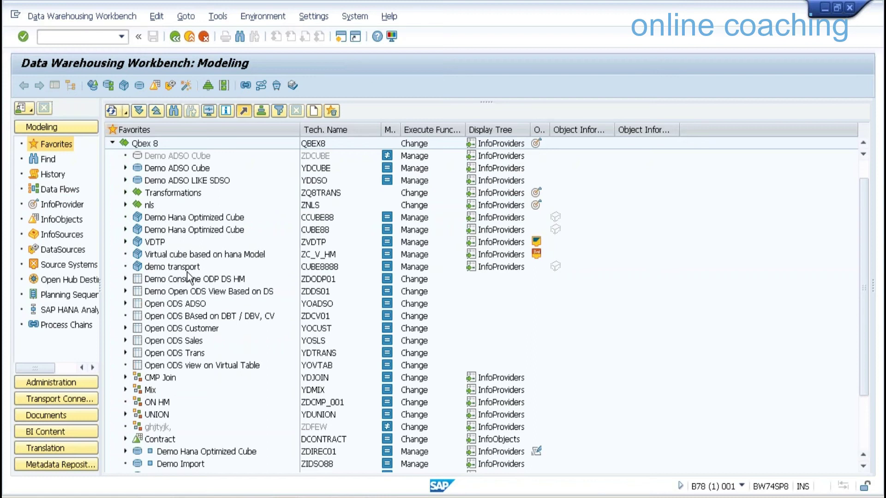
{"action": "scroll", "coordinate": [219, 357], "scroll_direction": "down", "scroll_amount": 1}
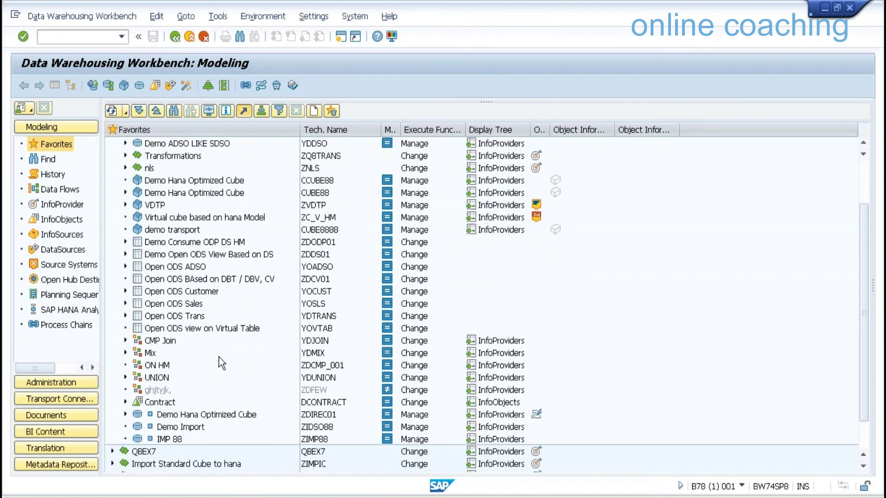
{"action": "scroll", "coordinate": [219, 356], "scroll_direction": "down", "scroll_amount": 1}
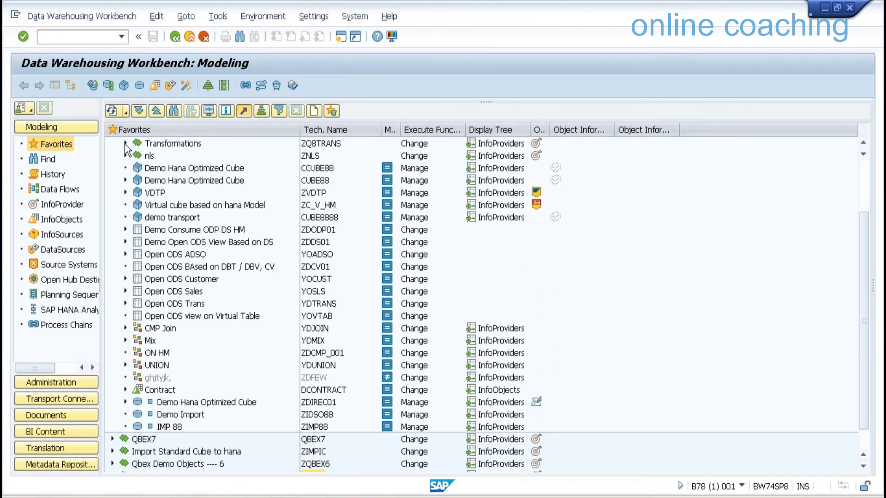
{"action": "scroll", "coordinate": [326, 233], "scroll_direction": "up", "scroll_amount": 2}
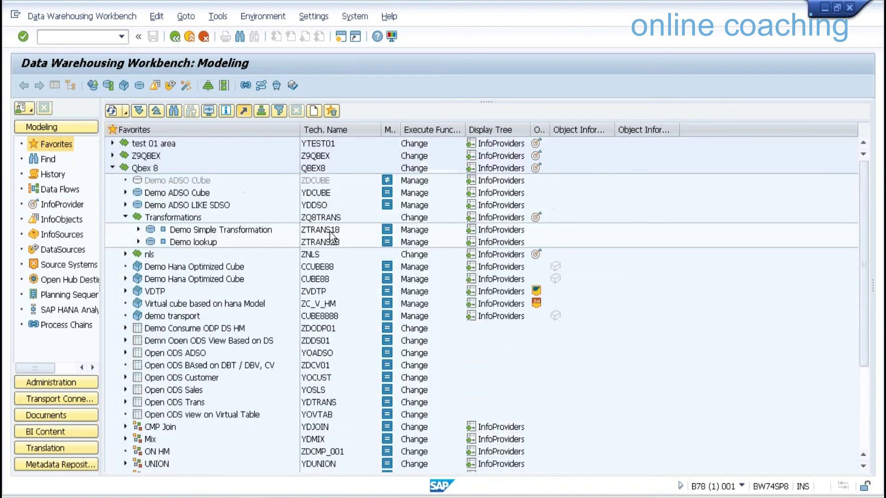
{"action": "right_click", "coordinate": [329, 231]}
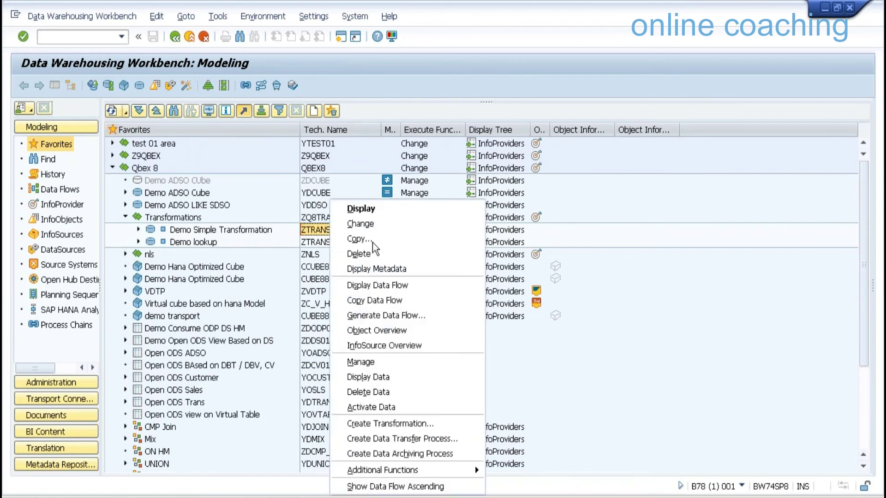
Start a downward Copy Data Flow from ZTRANS18, answering Yes to collect DTPs and InfoPackages
{"action": "left_click", "coordinate": [383, 300]}
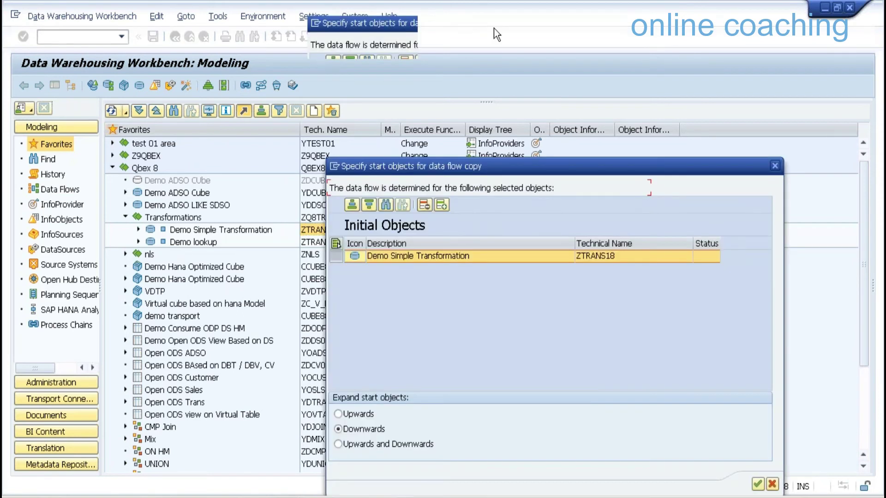
{"action": "left_click", "coordinate": [739, 342]}
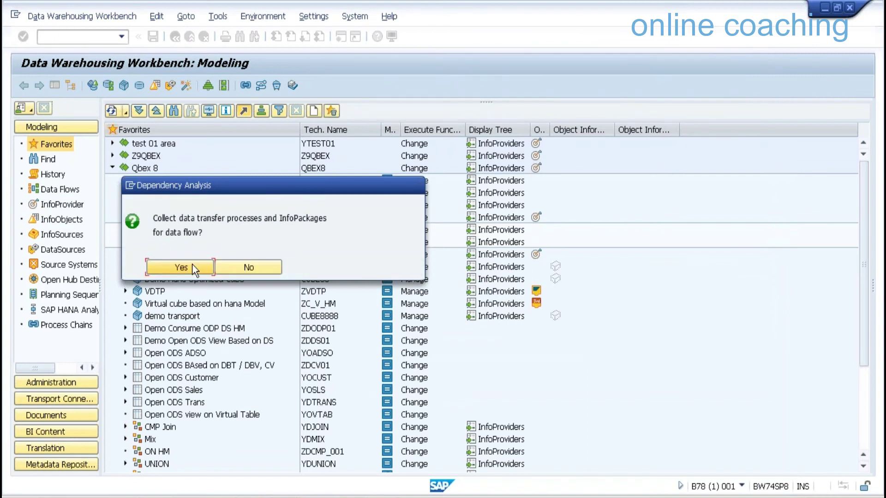
{"action": "left_click", "coordinate": [192, 267]}
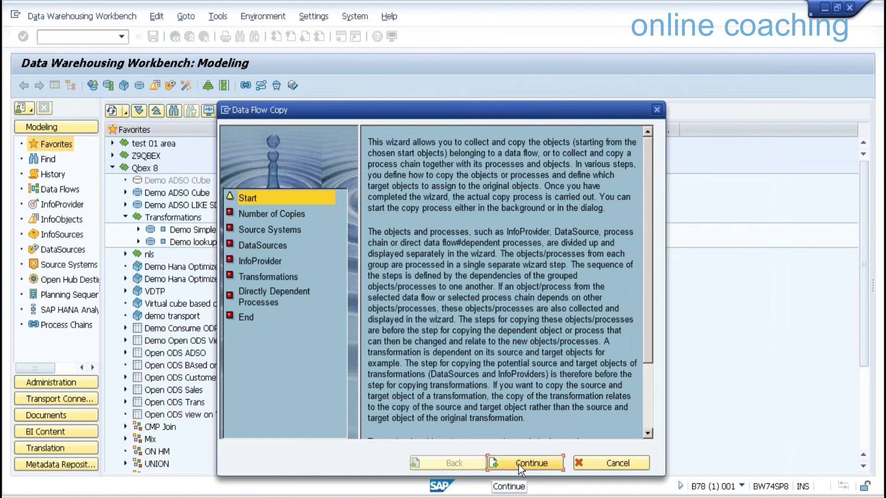
Continue past Start, keep one copy, and accept the Source Systems and DataSources mappings
{"action": "left_click", "coordinate": [519, 464]}
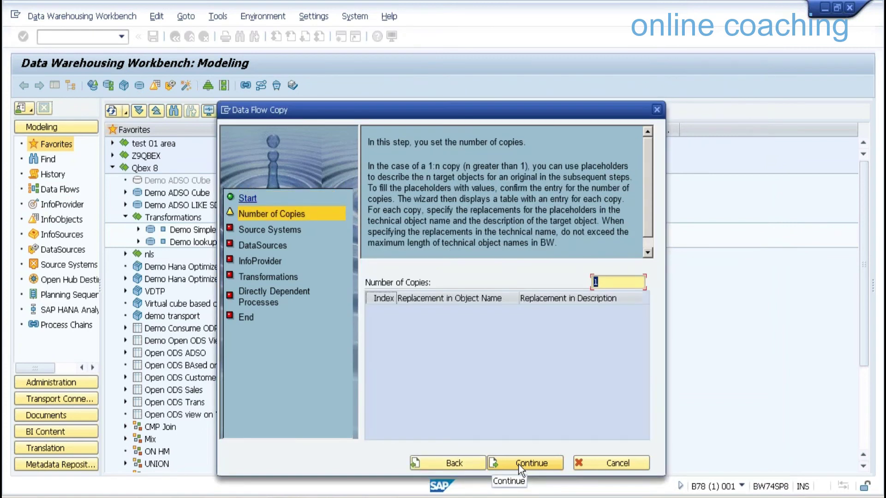
{"action": "left_click", "coordinate": [519, 464]}
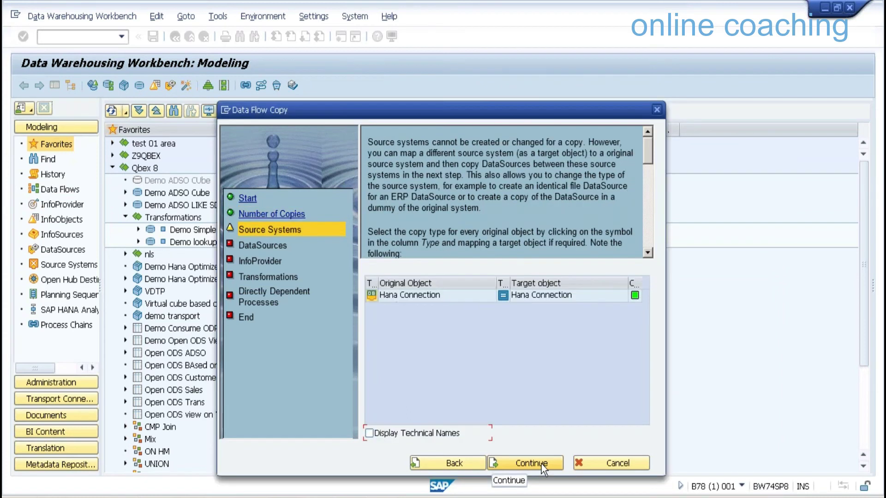
{"action": "left_click", "coordinate": [541, 463]}
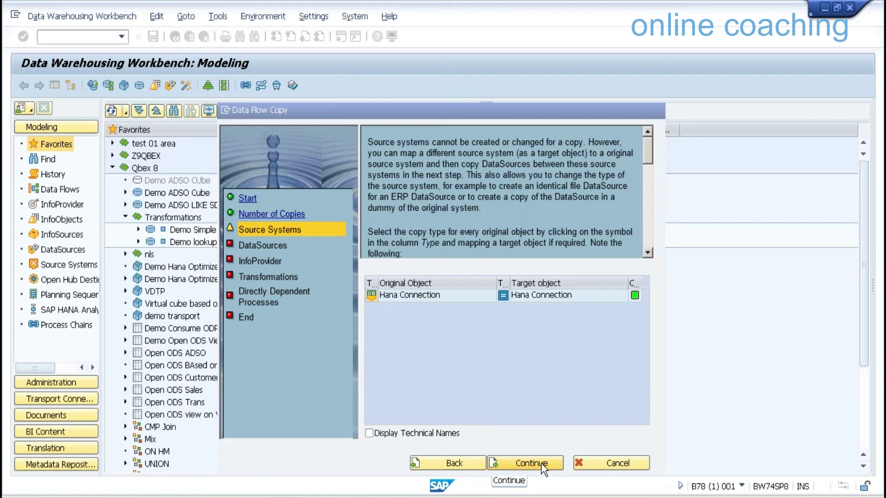
{"action": "left_click", "coordinate": [541, 463]}
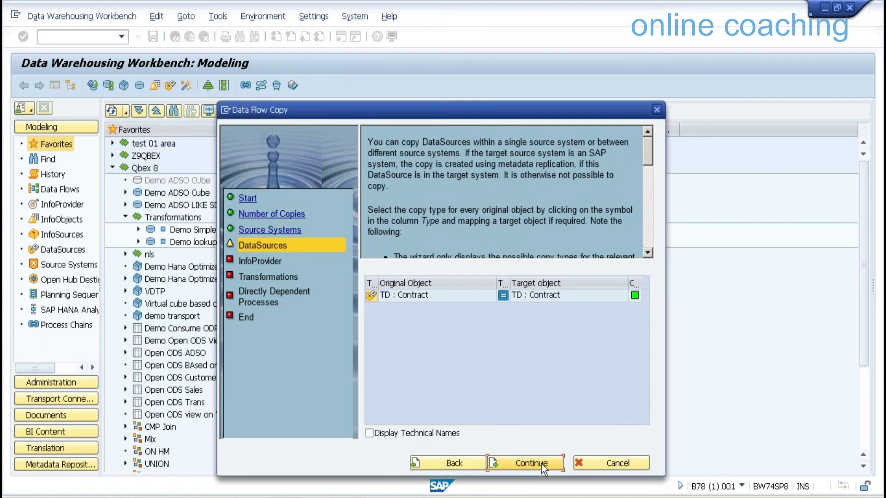
{"action": "left_click", "coordinate": [541, 463]}
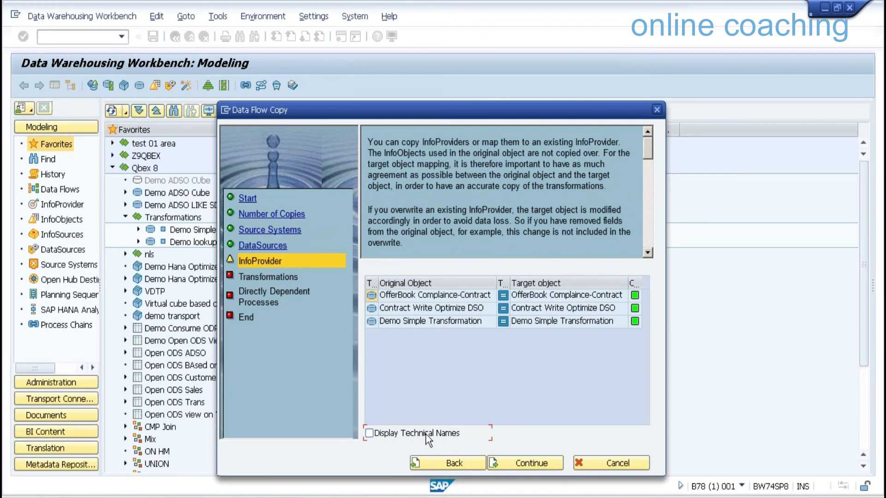
Turn on Display Technical Names at the InfoProvider step
{"action": "left_click", "coordinate": [426, 434]}
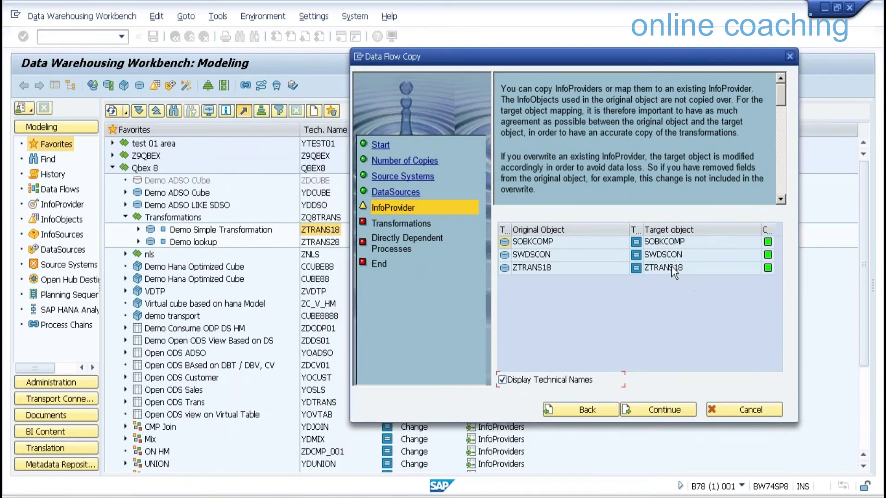
Set ZTRANS18's copy target to a new DSO named ZTRANS19
{"action": "left_click", "coordinate": [635, 268]}
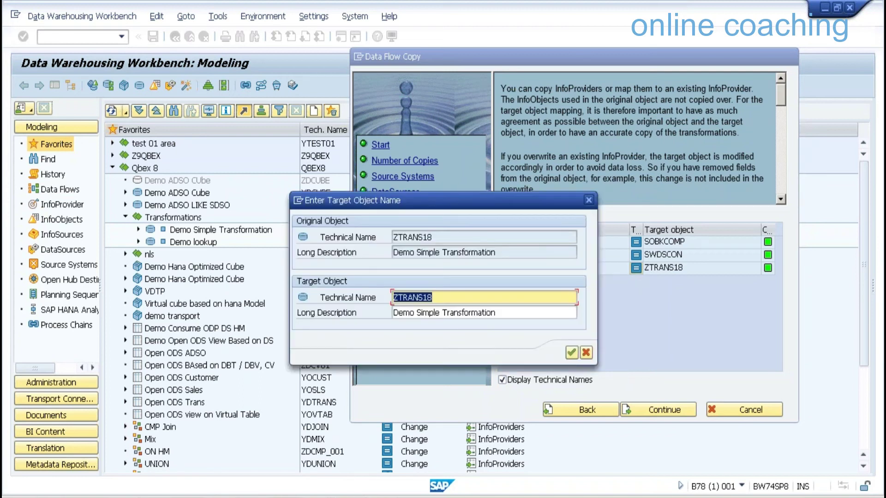
{"action": "left_click", "coordinate": [448, 302]}
{"action": "key", "text": "BackSpace"}
{"action": "type", "text": "9"}
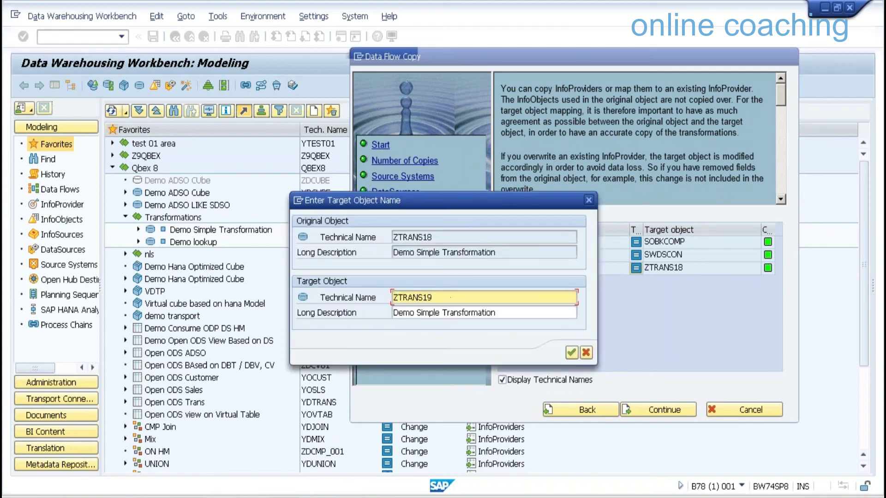
{"action": "key", "text": "Return"}
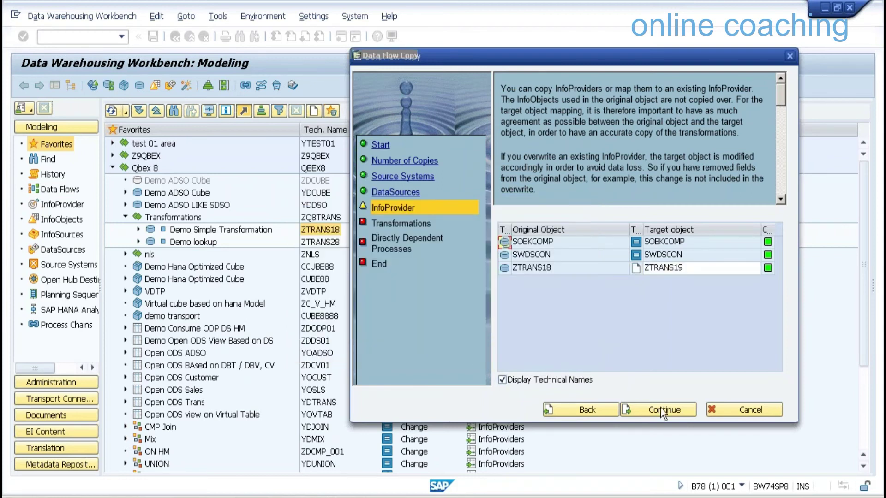
Continue through the Transformations and dependent processes steps and complete the wizard
{"action": "left_click", "coordinate": [660, 409]}
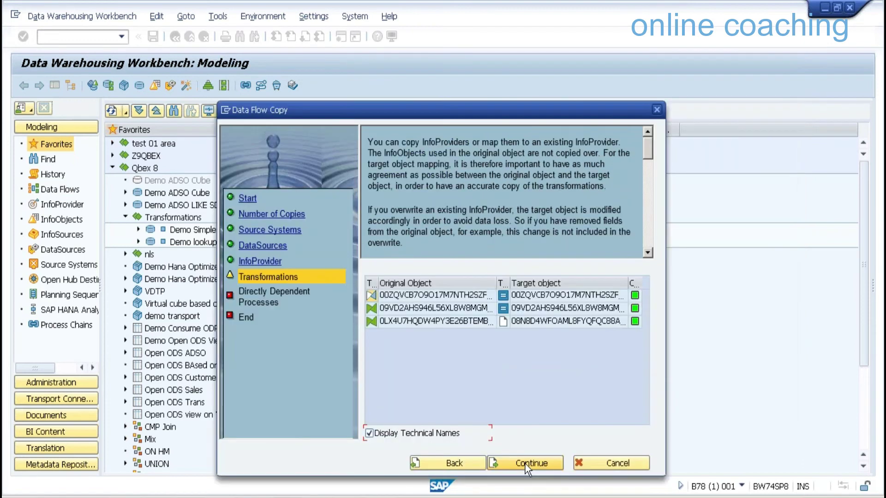
{"action": "left_click", "coordinate": [525, 464]}
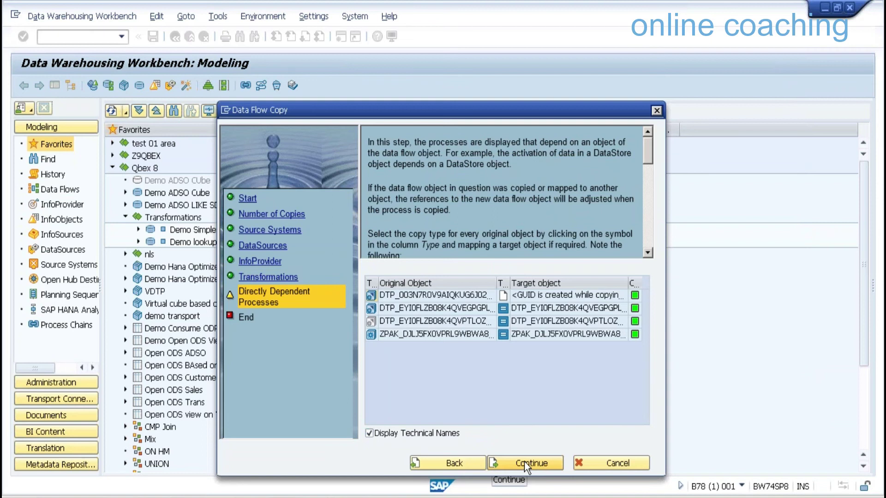
{"action": "left_click", "coordinate": [524, 461]}
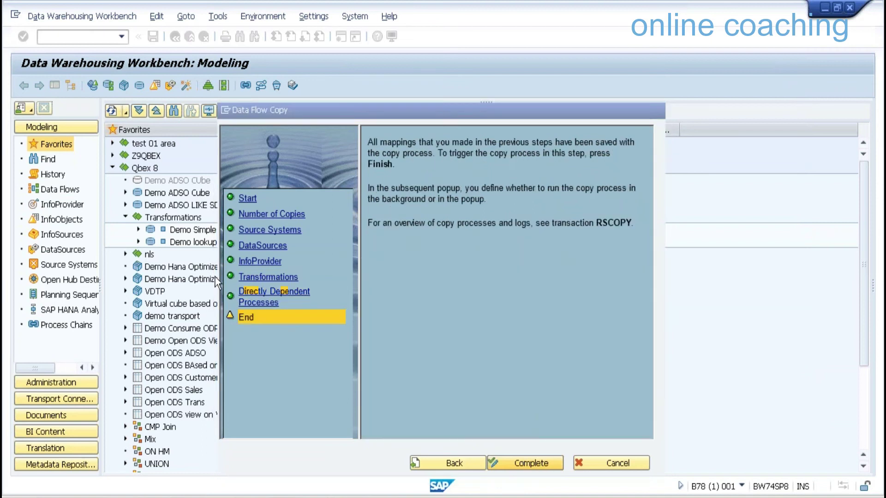
{"action": "key", "text": "Return"}
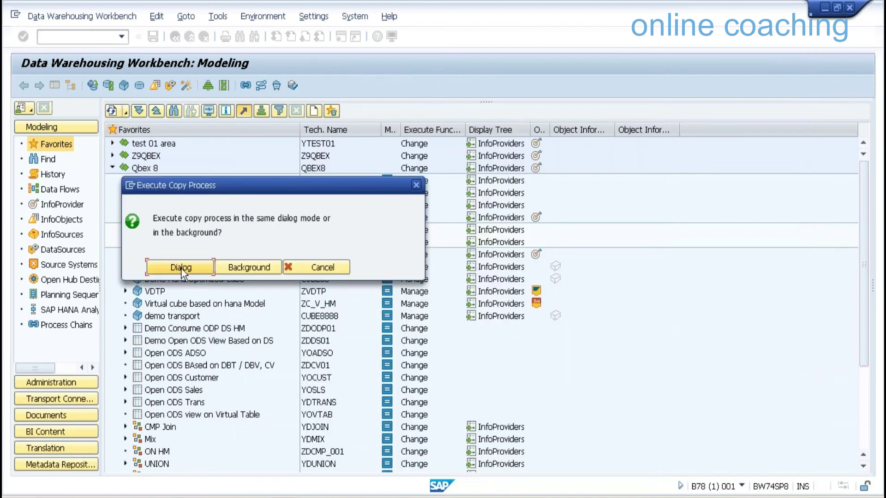
Run the ZTRANS18-to-ZTRANS19 copy in Dialog mode and close the all-green log
{"action": "left_click", "coordinate": [181, 267]}
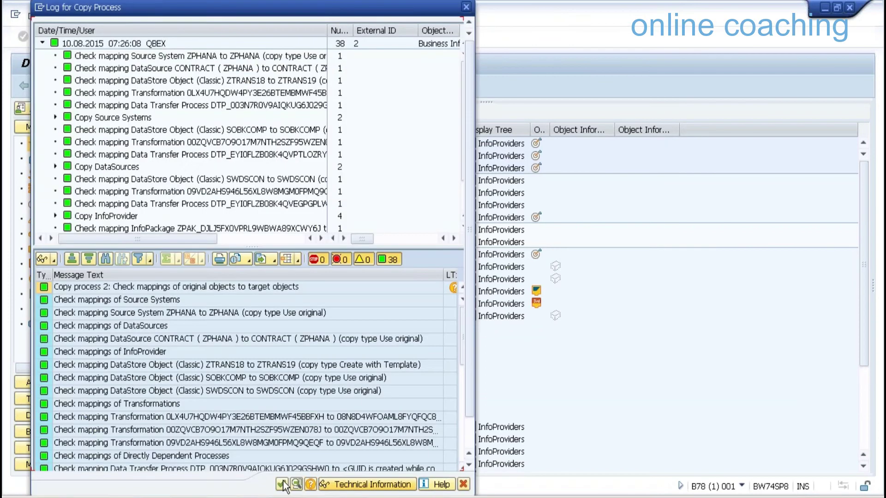
{"action": "left_click", "coordinate": [282, 485]}
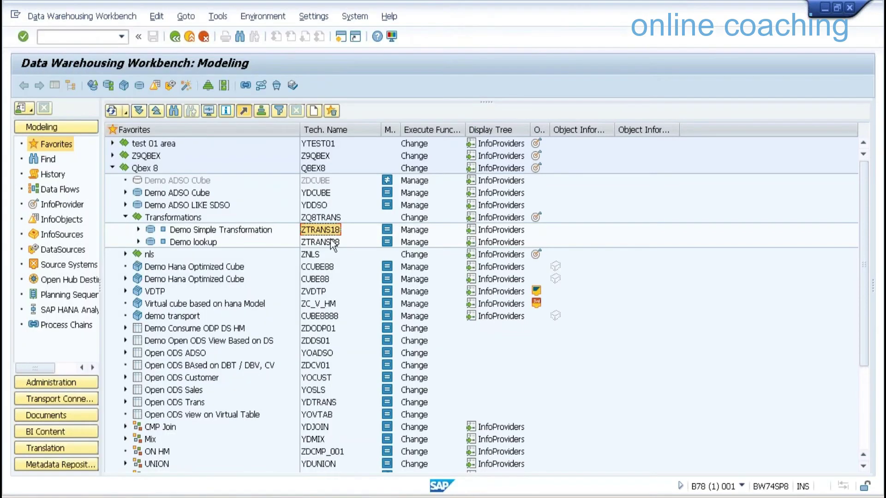
Start Copy Data Flow for Demo lookup (ZTRANS28), including its DTPs and InfoPackages
{"action": "left_click", "coordinate": [332, 243]}
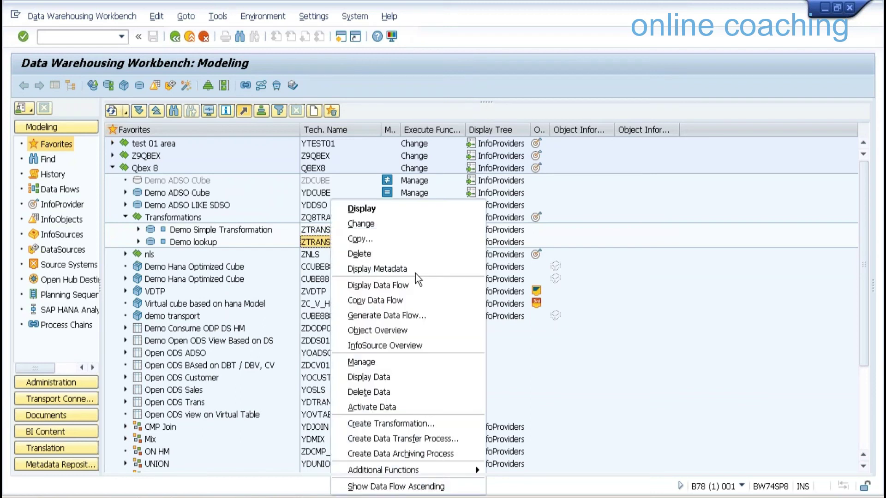
{"action": "left_click", "coordinate": [406, 301]}
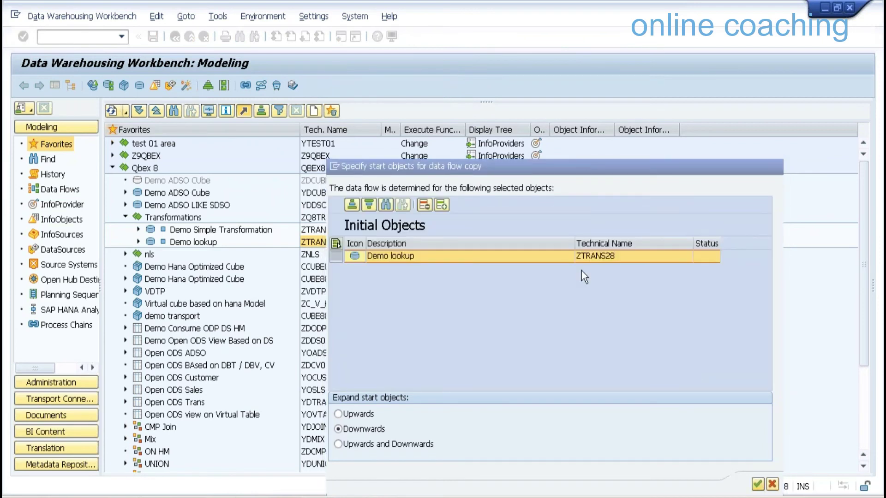
{"action": "key", "text": "Return"}
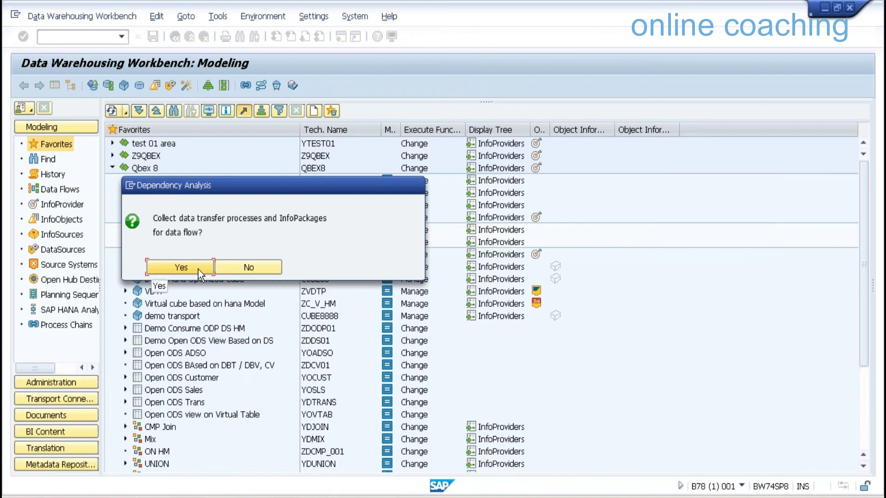
{"action": "left_click", "coordinate": [198, 268]}
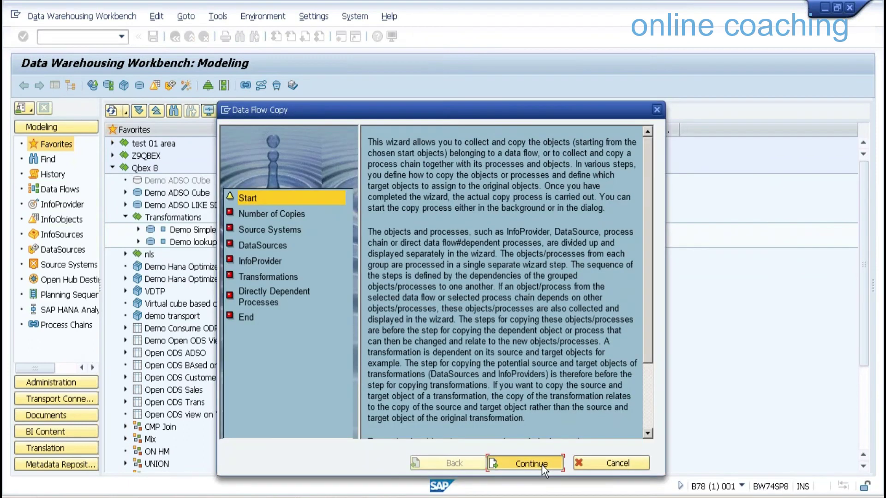
Advance past Start with one copy, accept source system and DataSource mappings, and show technical names
{"action": "left_click", "coordinate": [541, 465]}
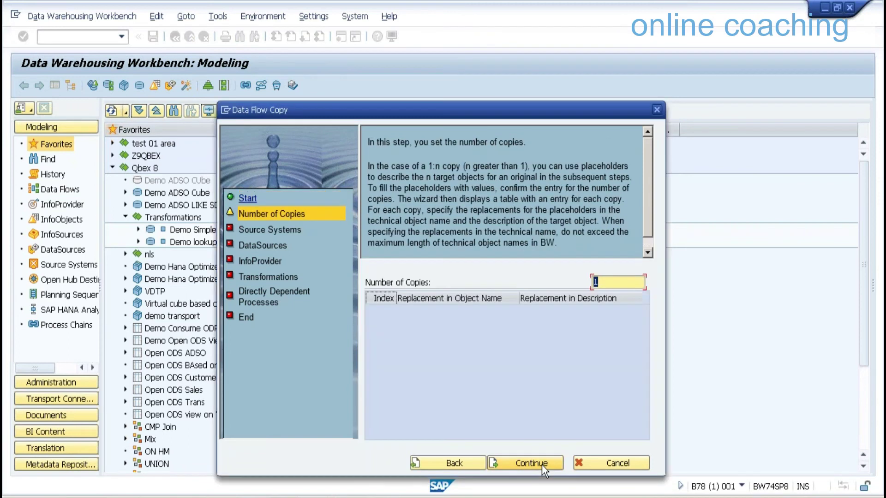
{"action": "left_click", "coordinate": [541, 465]}
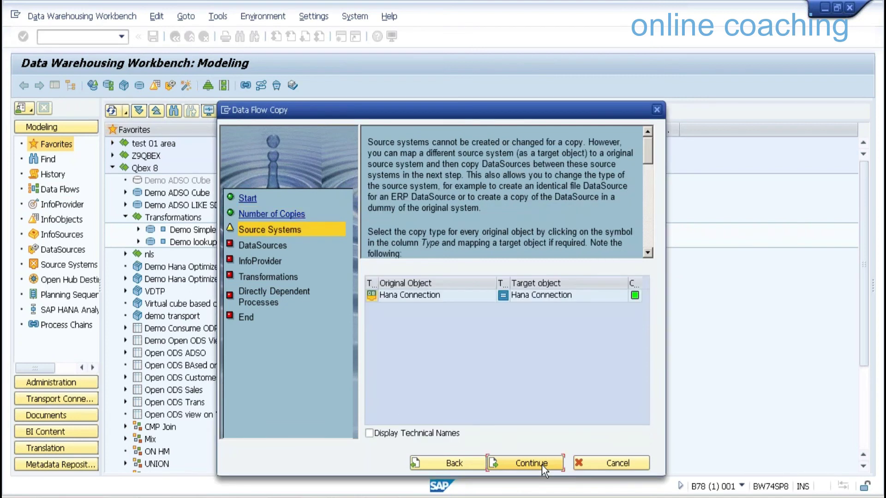
{"action": "left_click", "coordinate": [541, 465]}
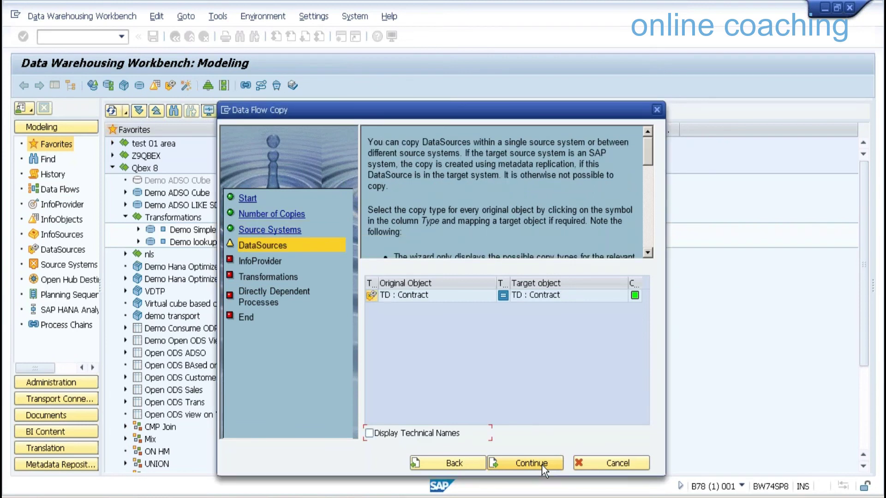
{"action": "left_click", "coordinate": [542, 465]}
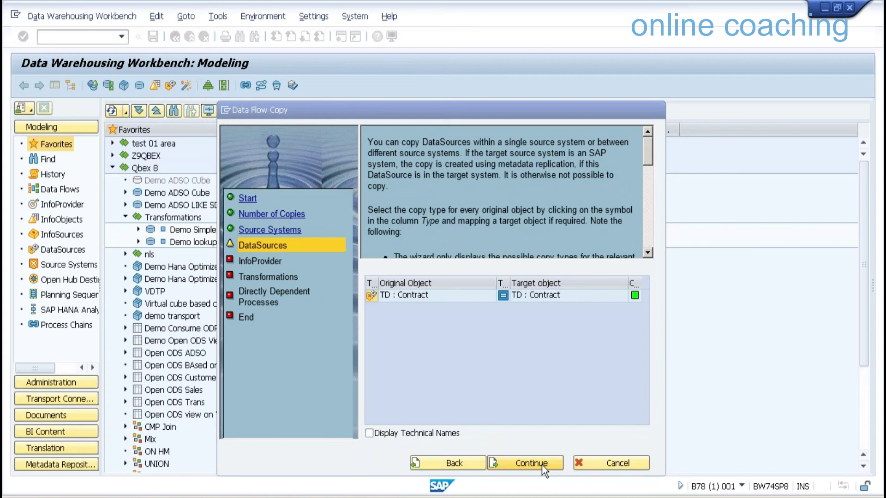
{"action": "left_click", "coordinate": [397, 433]}
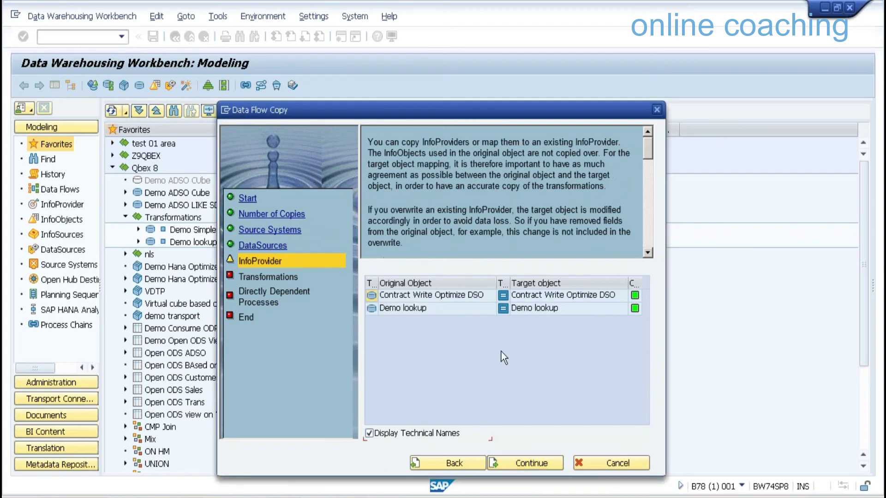
Map ZTRANS28 to Create with Template, naming the new target ZTRANS29
{"action": "left_click", "coordinate": [503, 308]}
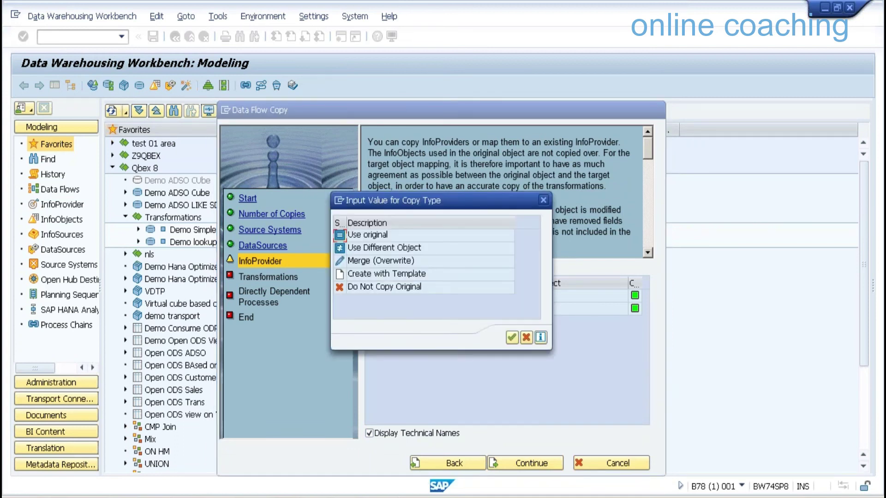
{"action": "double_click", "coordinate": [387, 274]}
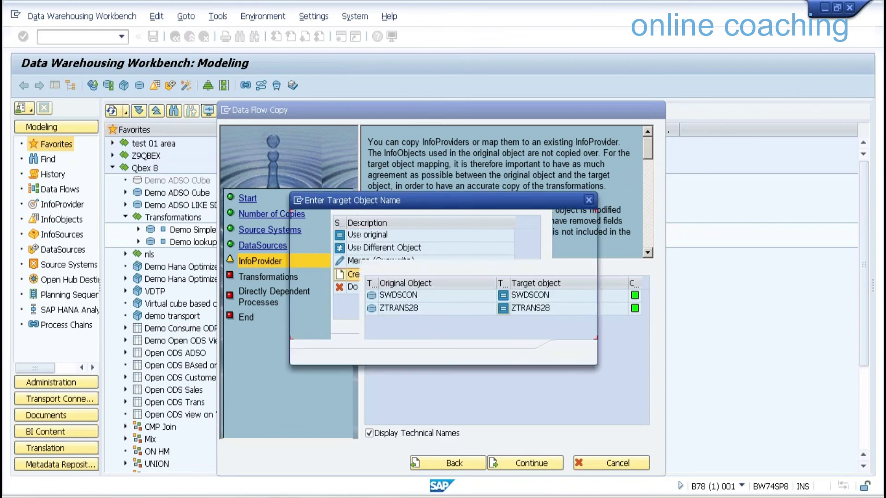
{"action": "key", "text": "BackSpace"}
{"action": "type", "text": "9"}
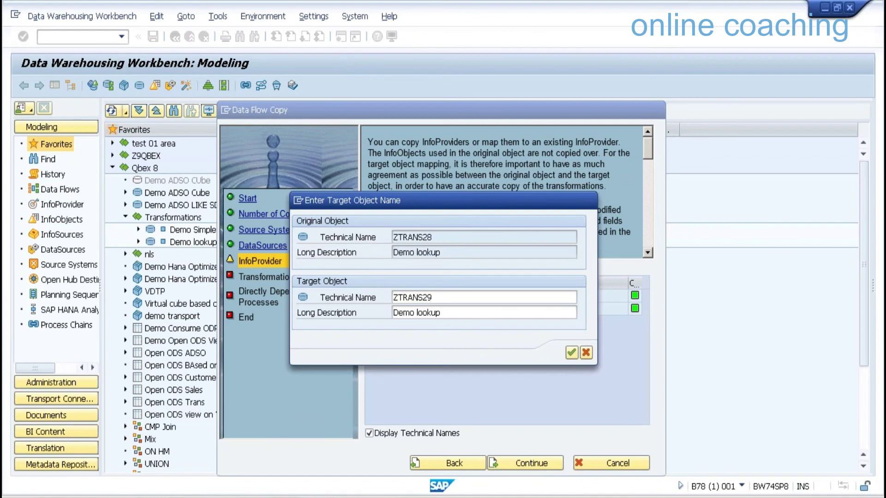
{"action": "key", "text": "Return"}
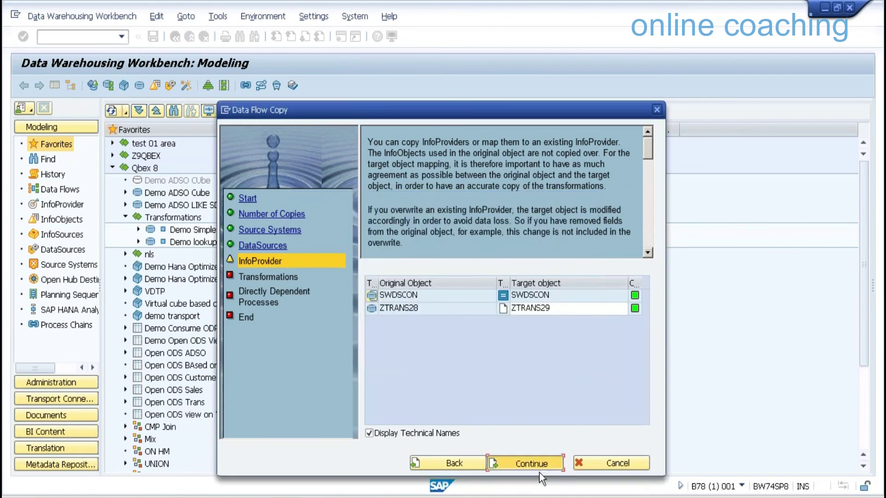
Accept the InfoProvider, transformation and dependent process steps, then complete the wizard
{"action": "left_click", "coordinate": [539, 464]}
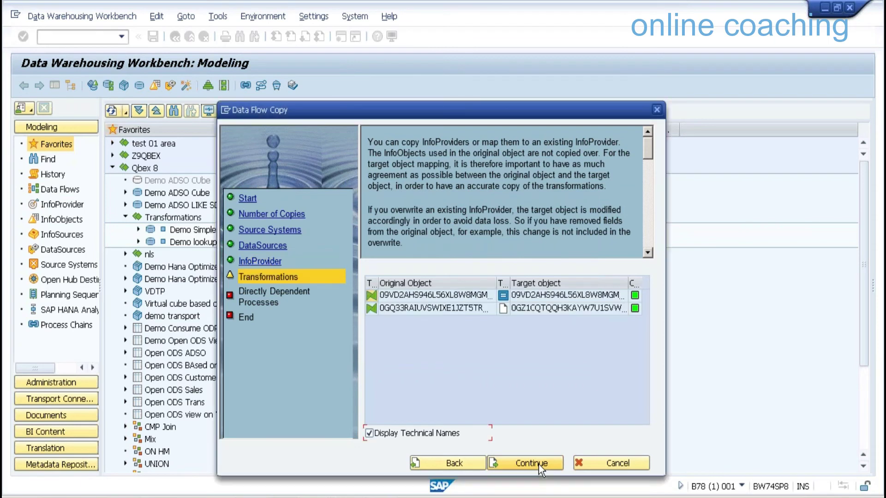
{"action": "left_click", "coordinate": [538, 464]}
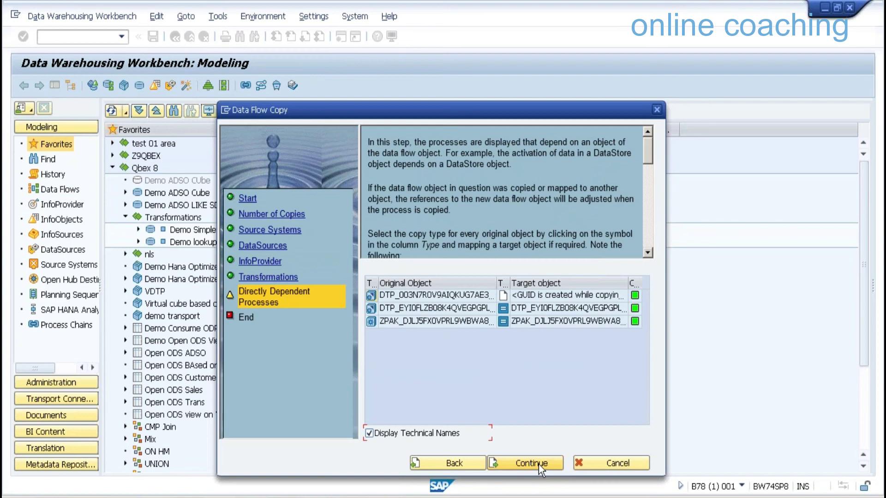
{"action": "left_click", "coordinate": [538, 464]}
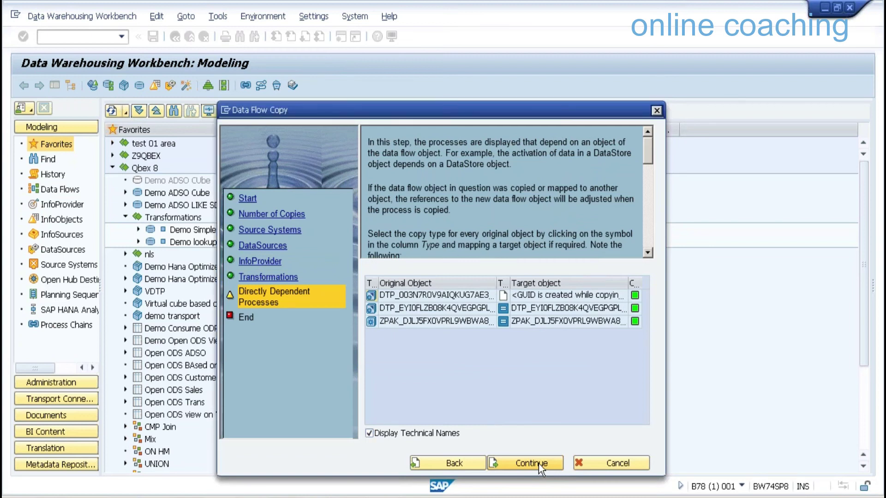
{"action": "left_click", "coordinate": [538, 464]}
{"action": "left_click", "coordinate": [539, 464]}
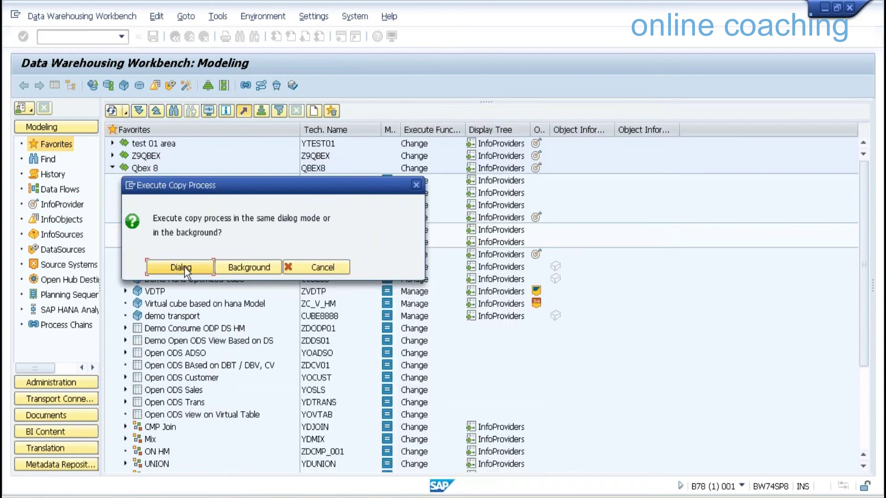
Execute the ZTRANS28-to-ZTRANS29 copy in Dialog mode and close the green copy log
{"action": "left_click", "coordinate": [181, 268]}
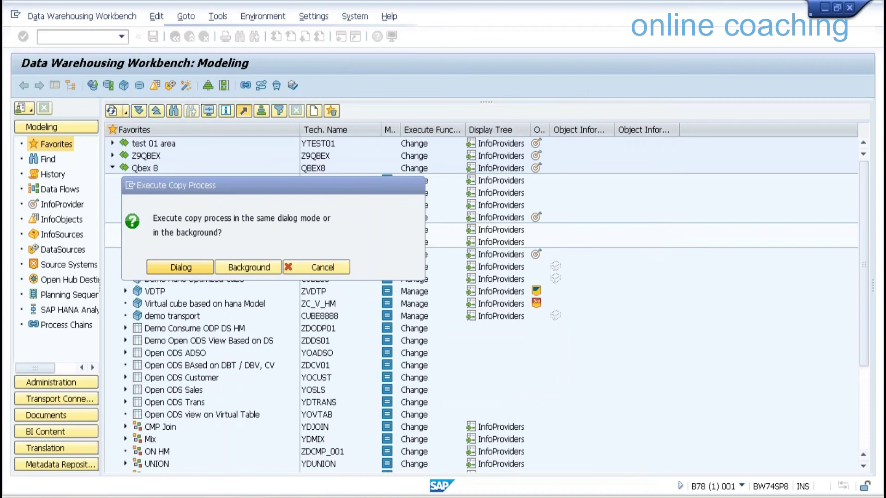
{"action": "key", "text": "Return"}
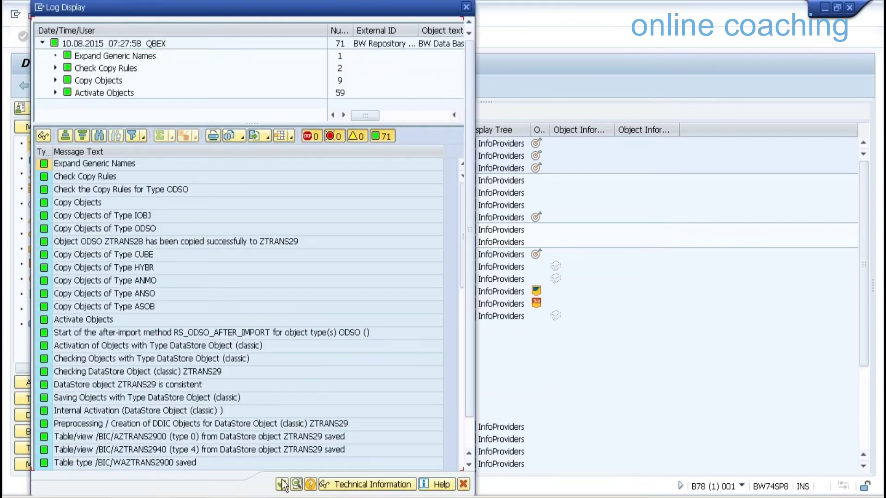
{"action": "left_click", "coordinate": [282, 483]}
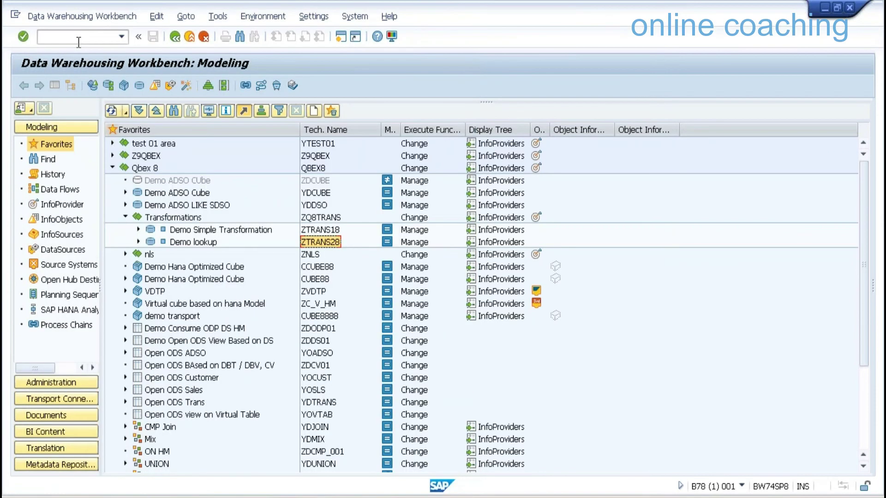
Reload the Data Warehousing Workbench with /nrsa1
{"action": "left_click", "coordinate": [78, 41]}
{"action": "type", "text": "/nrsa1"}
{"action": "key", "text": "Return"}
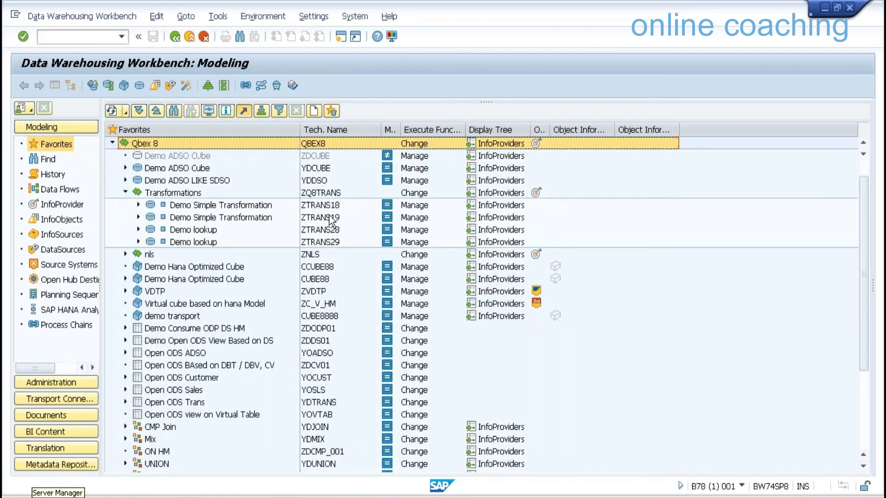
Drag ZTRANS19 and ZTRANS29 to the Favorites root and collapse Qbex 8
{"action": "left_click", "coordinate": [329, 217]}
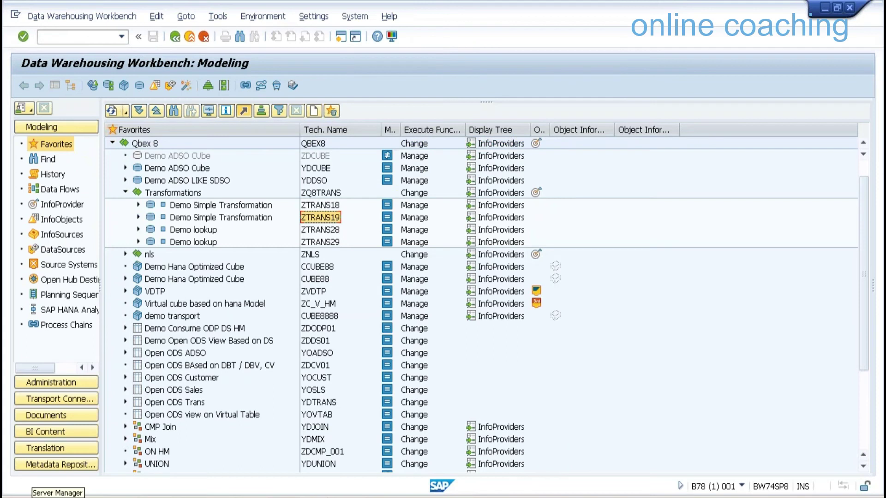
{"action": "scroll", "coordinate": [480, 305], "scroll_direction": "up", "scroll_amount": 1}
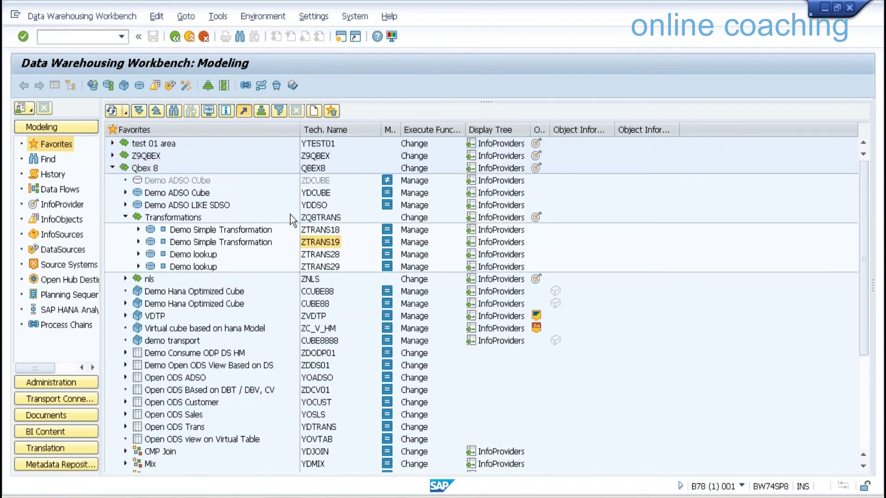
{"action": "left_click_drag", "start_coordinate": [290, 215], "coordinate": [325, 231]}
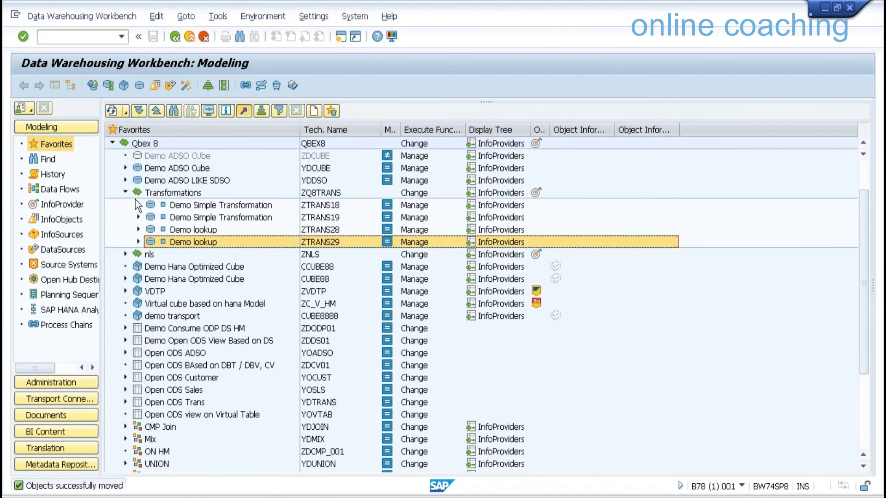
{"action": "scroll", "coordinate": [111, 197], "scroll_direction": "up", "scroll_amount": 1}
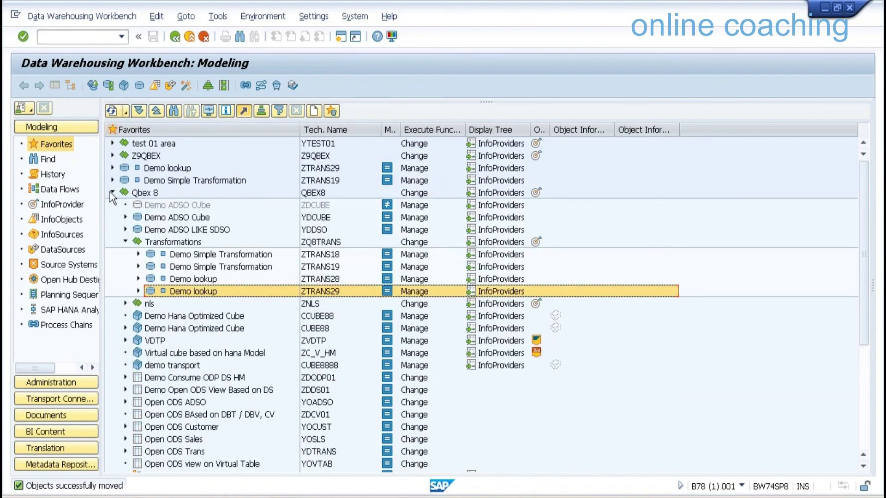
{"action": "left_click", "coordinate": [111, 192]}
{"action": "left_click", "coordinate": [167, 191]}
{"action": "key", "text": "Up"}
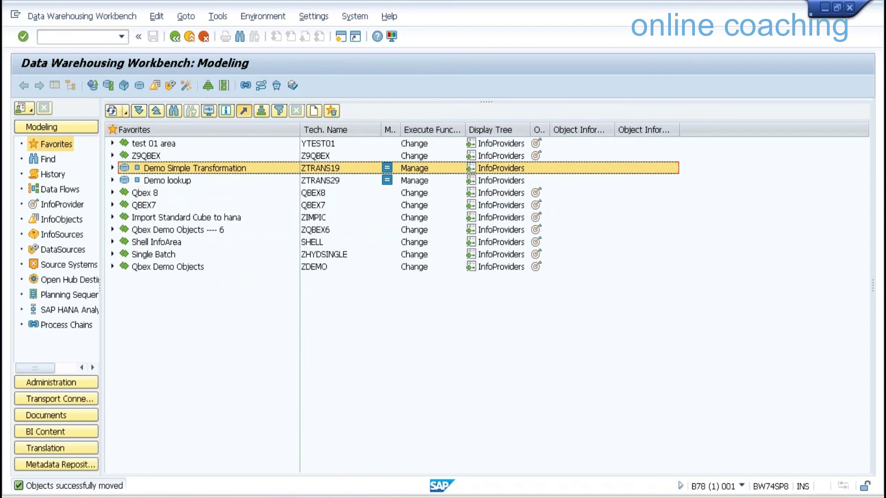
In Favorites, collapse Z9QBEX and Demo lookup, then open Demo Simple Transformation's ODSO SOBKCOMP -> ODSO ZTRANS19
{"action": "left_click", "coordinate": [167, 180]}
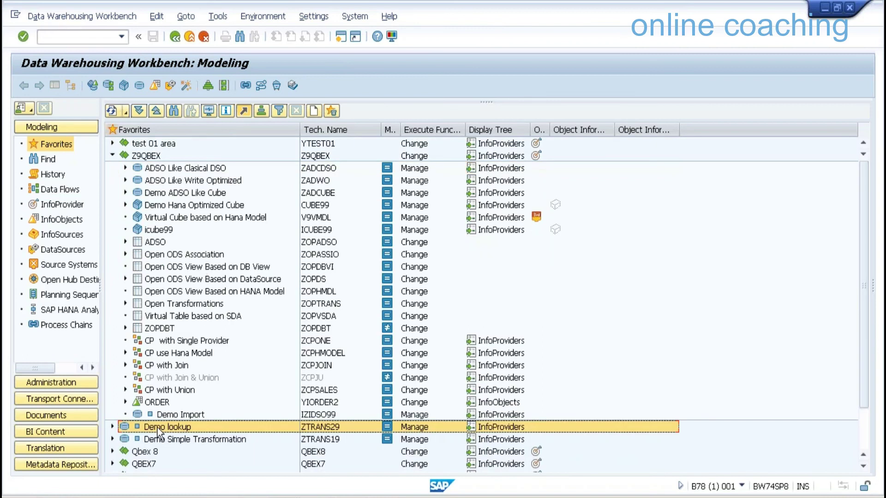
{"action": "left_click", "coordinate": [158, 429]}
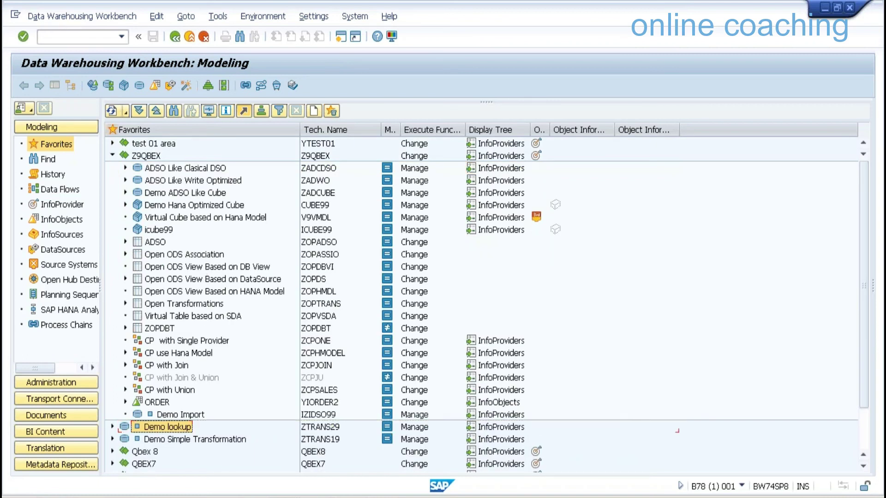
{"action": "right_click", "coordinate": [147, 156]}
{"action": "left_click", "coordinate": [110, 155]}
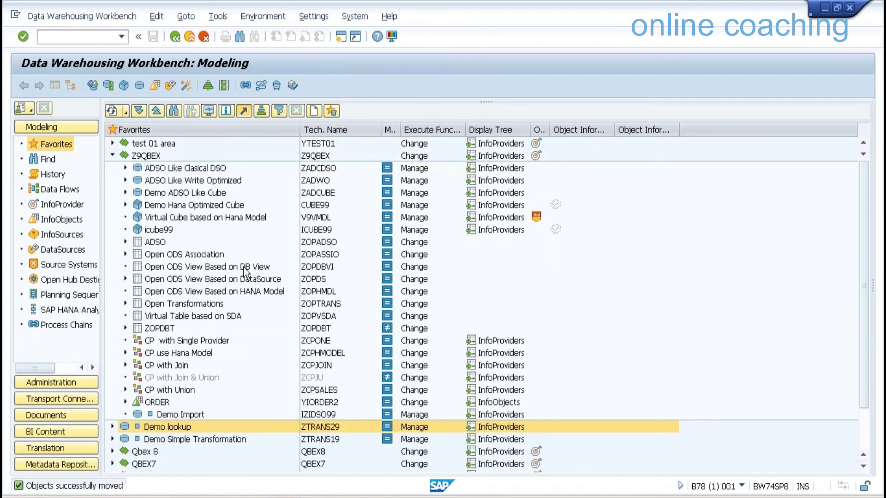
{"action": "left_click", "coordinate": [113, 156]}
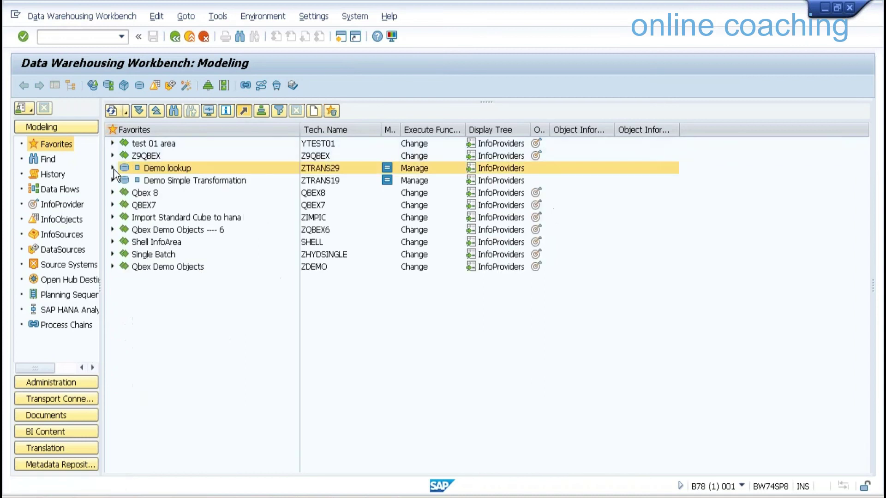
{"action": "left_click", "coordinate": [112, 168]}
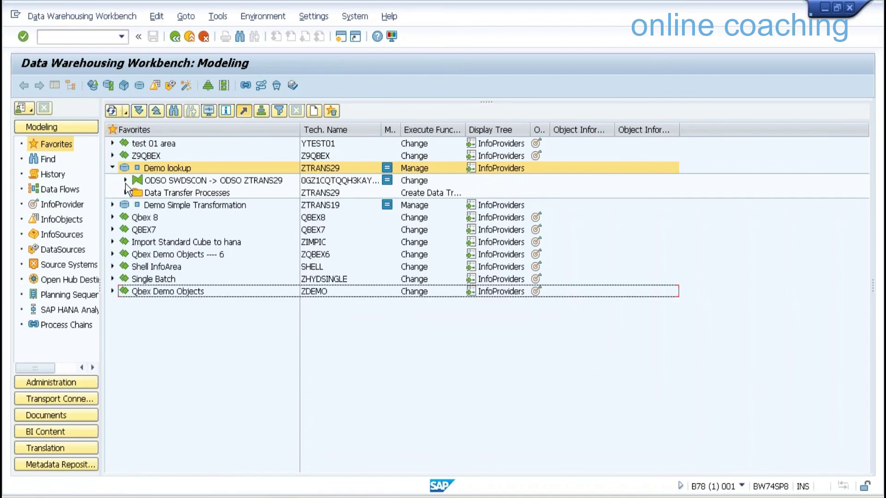
{"action": "left_click", "coordinate": [126, 181]}
{"action": "left_click", "coordinate": [113, 168]}
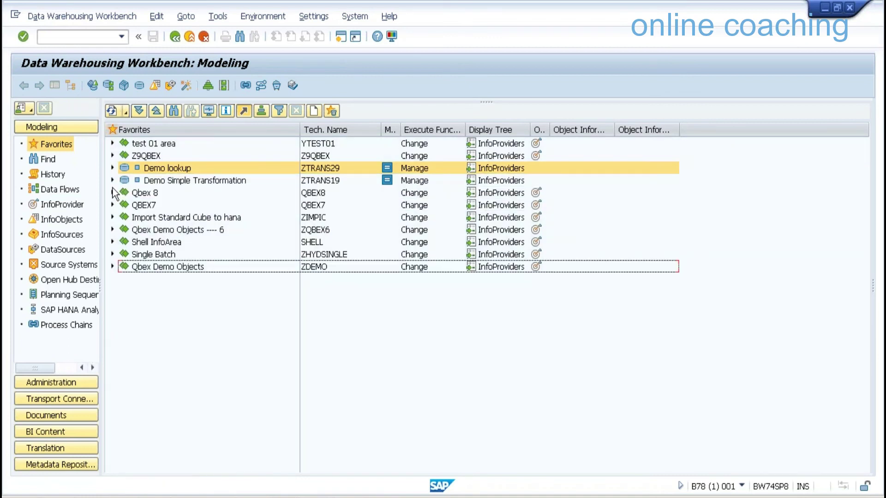
{"action": "left_click", "coordinate": [113, 181]}
{"action": "left_click", "coordinate": [126, 193]}
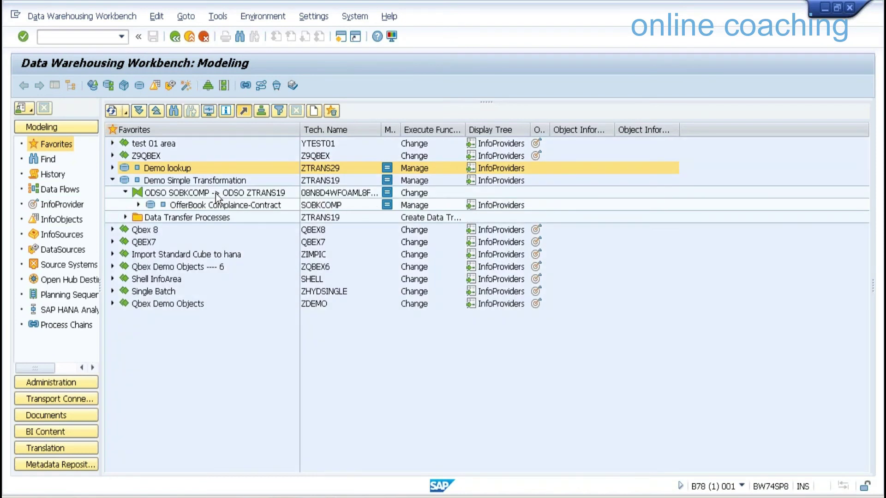
{"action": "left_click", "coordinate": [215, 194]}
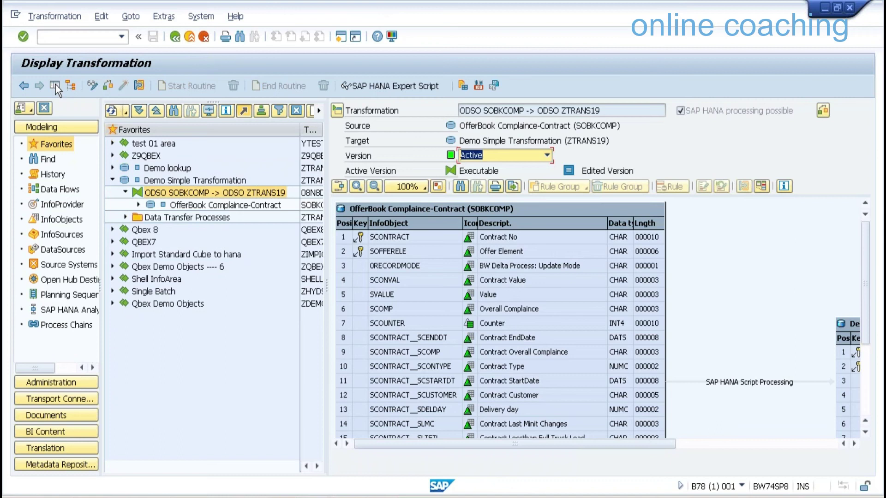
Switch the SOBKCOMP → ZTRANS19 transformation to change mode and rearrange ZTRANS19 to generate six proposed rules
{"action": "left_click", "coordinate": [55, 85]}
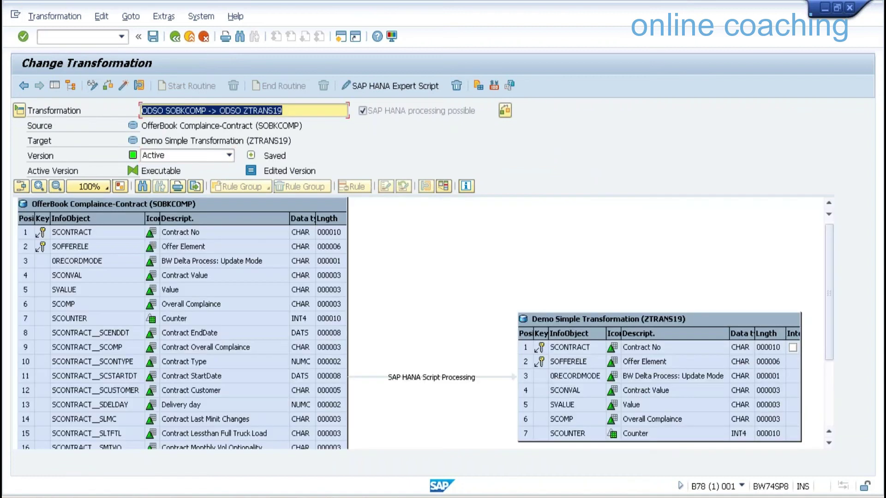
{"action": "left_click", "coordinate": [444, 361]}
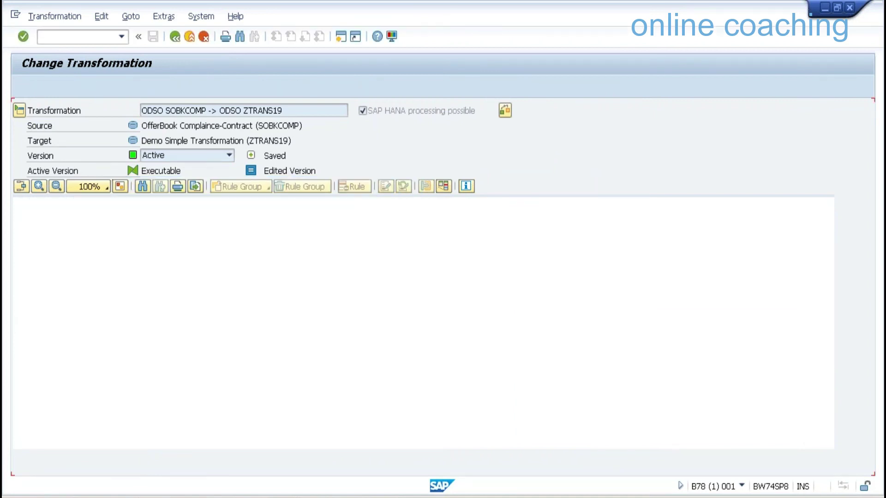
{"action": "left_click_drag", "start_coordinate": [607, 331], "coordinate": [639, 269]}
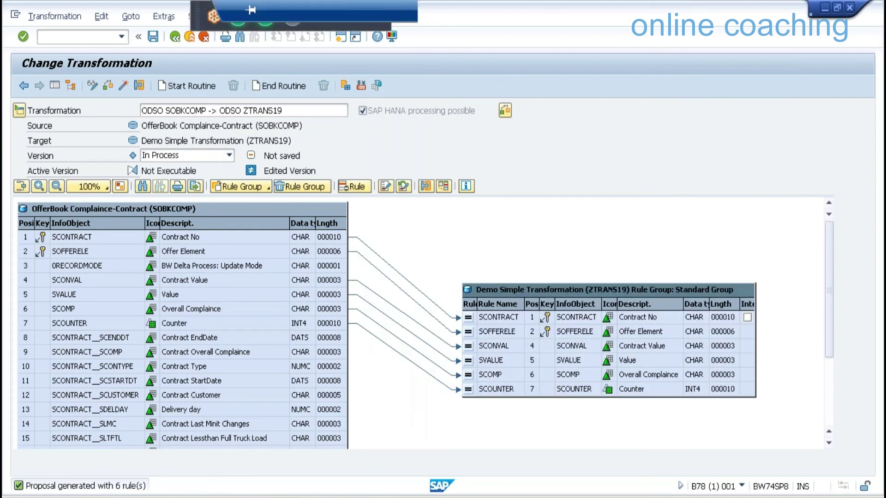
Check the Simple Transformations slide for reference, then select the SCOUNTER rule
{"action": "key", "text": "alt+Tab"}
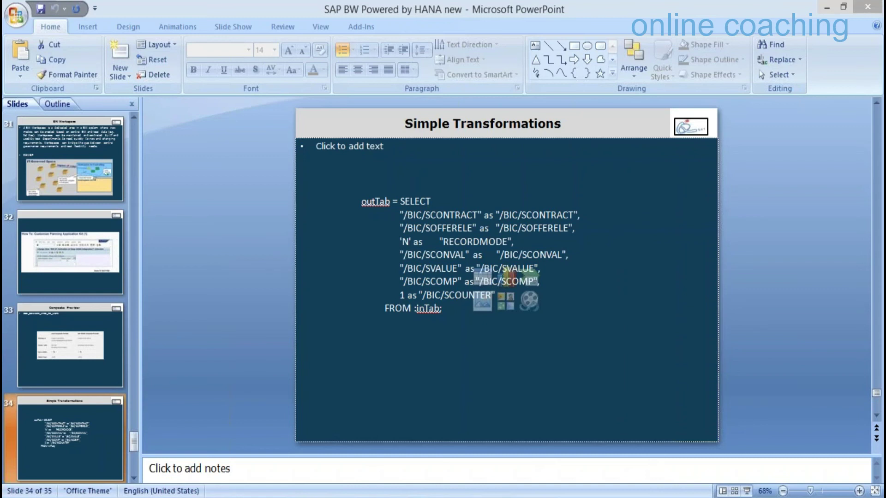
{"action": "key", "text": "alt+Tab"}
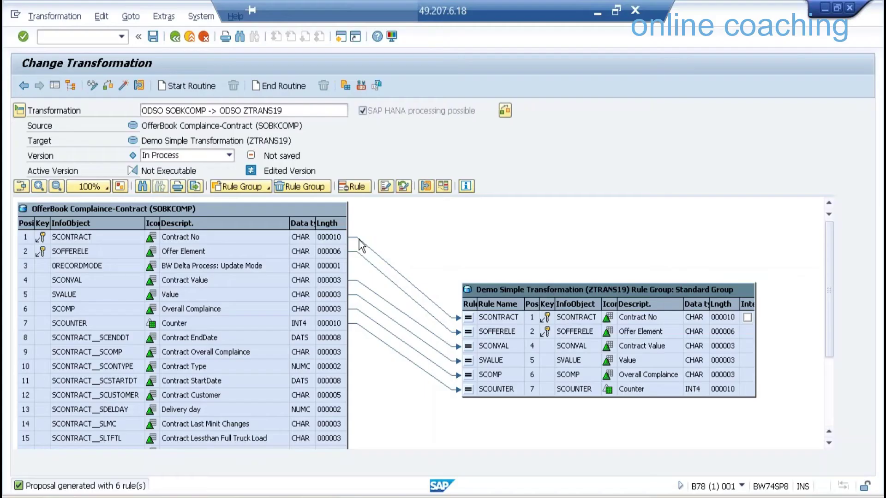
{"action": "left_click", "coordinate": [493, 389]}
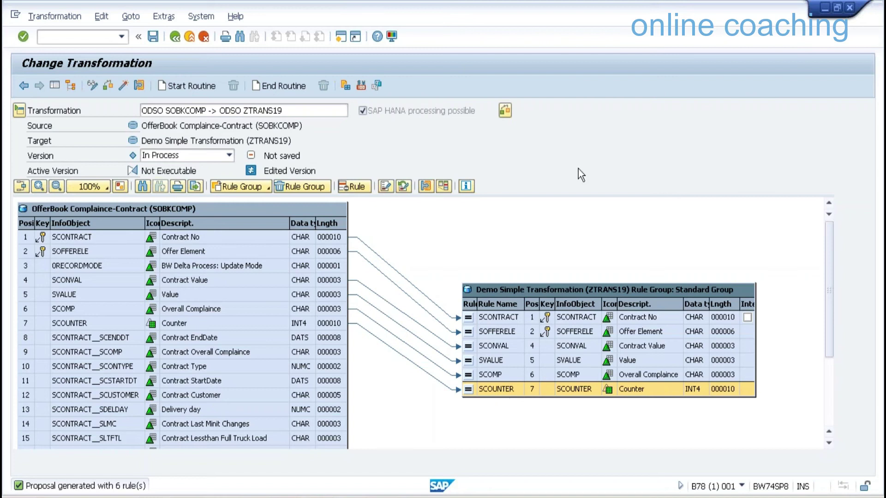
Change the SCOUNTER rule's type to Routine in its Rule Details
{"action": "right_click", "coordinate": [488, 387]}
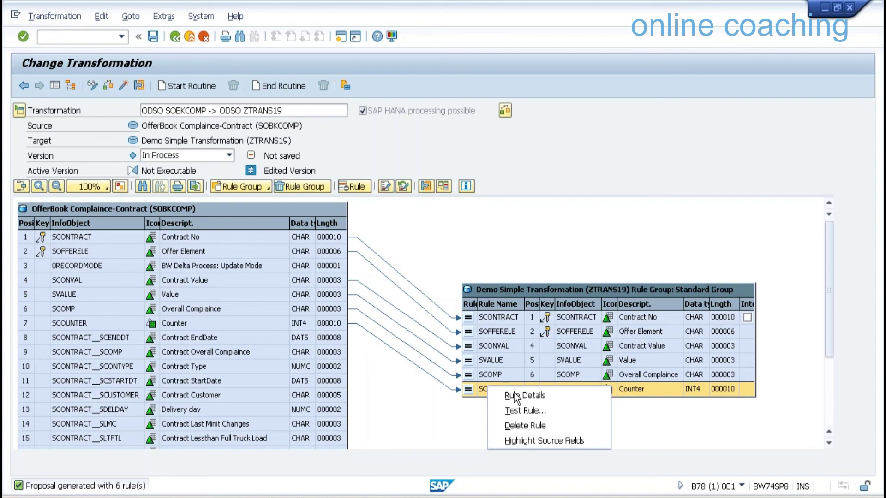
{"action": "left_click", "coordinate": [515, 397]}
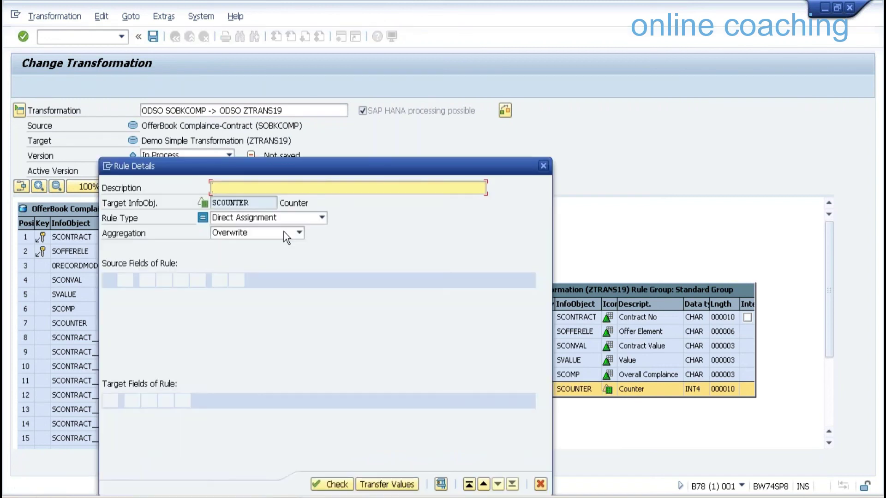
{"action": "left_click", "coordinate": [296, 217]}
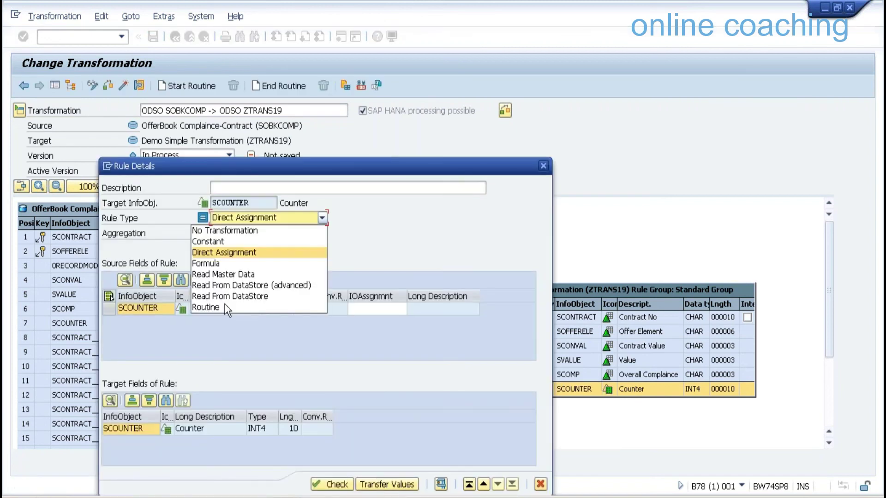
{"action": "left_click", "coordinate": [225, 307]}
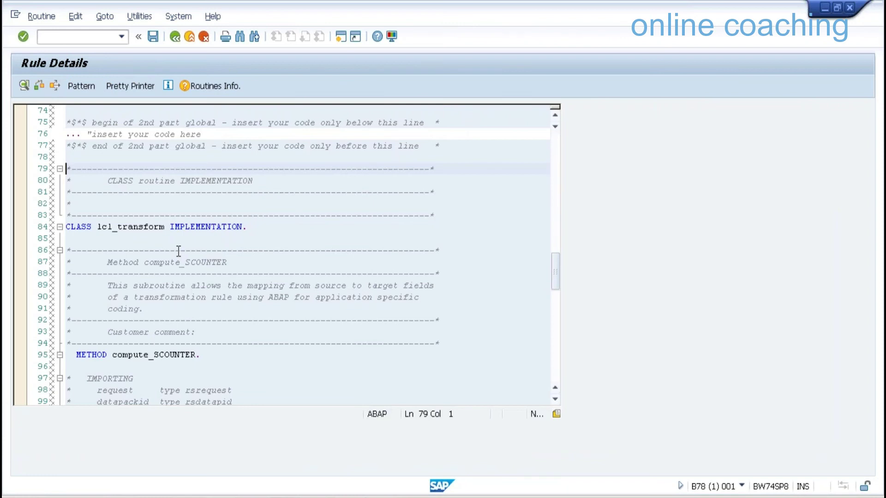
Complete the routine as RESULT = 1 and transfer it to the SCOUNTER rule
{"action": "scroll", "coordinate": [162, 237], "scroll_direction": "down", "scroll_amount": 1}
{"action": "scroll", "coordinate": [157, 244], "scroll_direction": "down", "scroll_amount": 11}
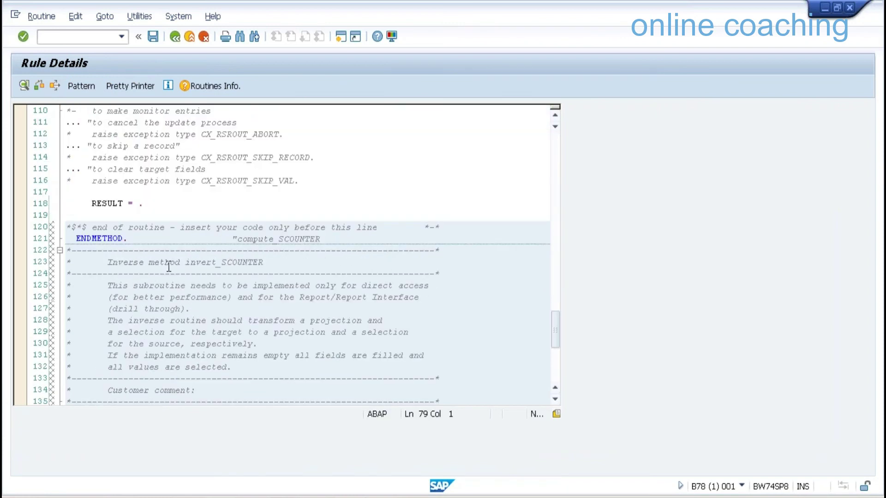
{"action": "left_click", "coordinate": [139, 204]}
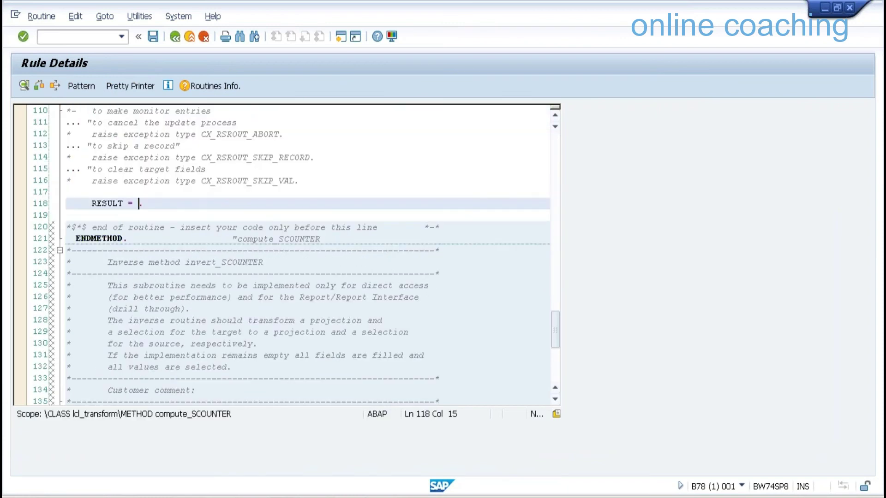
{"action": "type", "text": "1"}
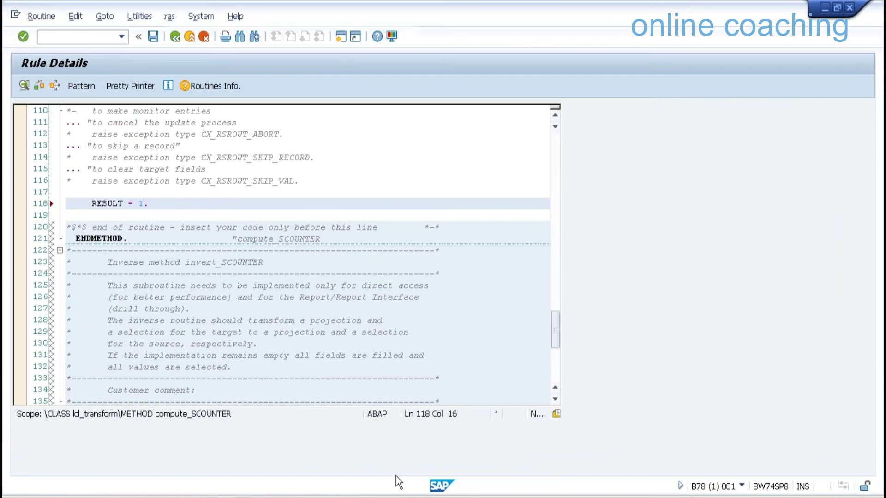
{"action": "key", "text": "F3"}
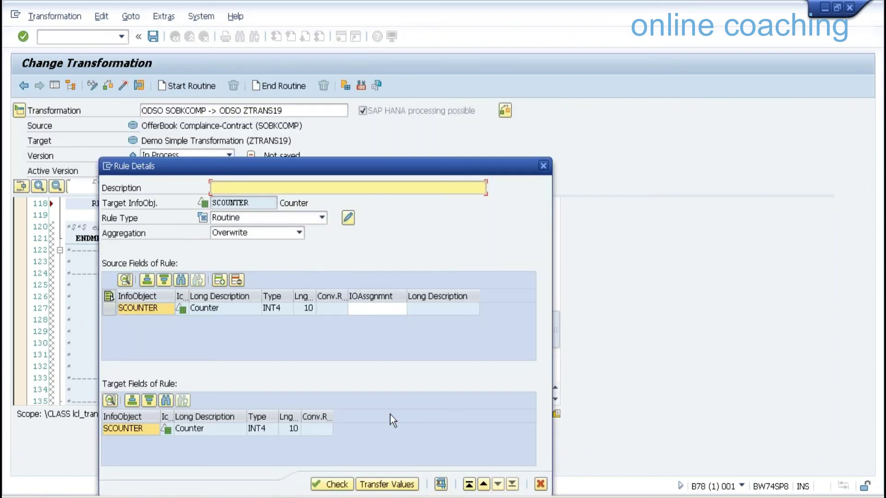
{"action": "left_click", "coordinate": [123, 84]}
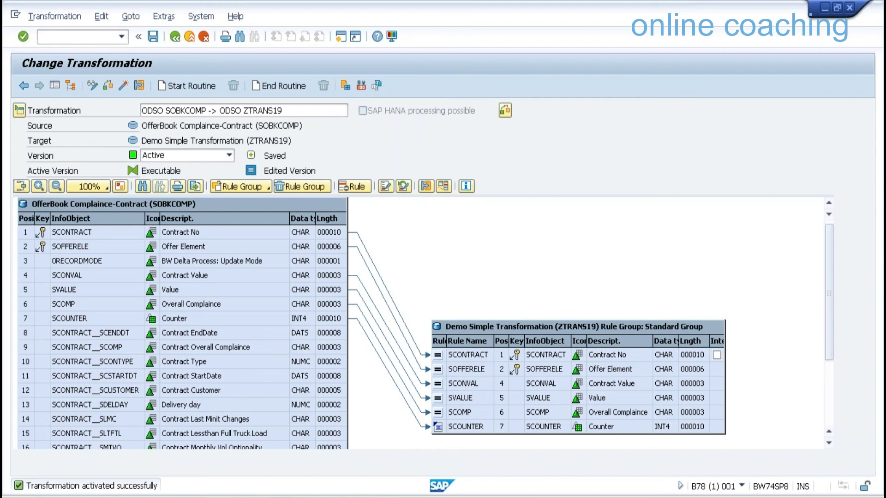
Replace the transformation with a SAP HANA expert script via Edit > Routines, confirming Yes
{"action": "left_click", "coordinate": [102, 17]}
{"action": "mouse_move", "coordinate": [156, 39]}
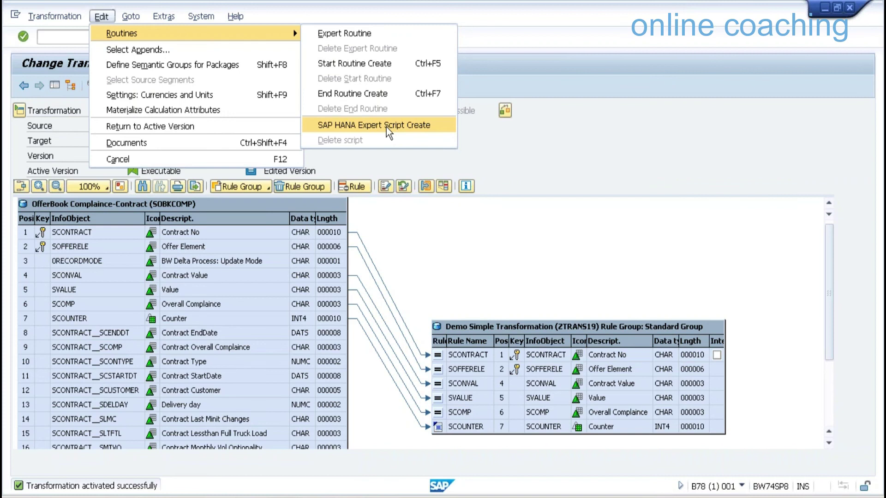
{"action": "key", "text": "Down"}
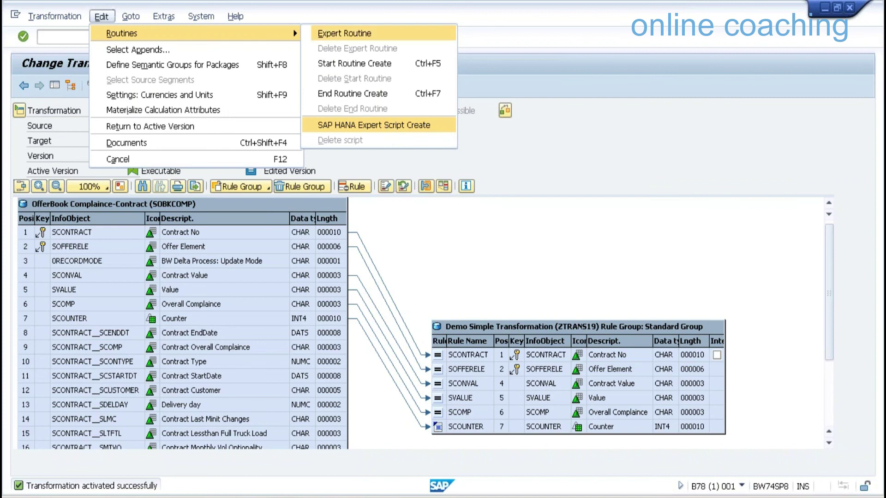
{"action": "key", "text": "Return"}
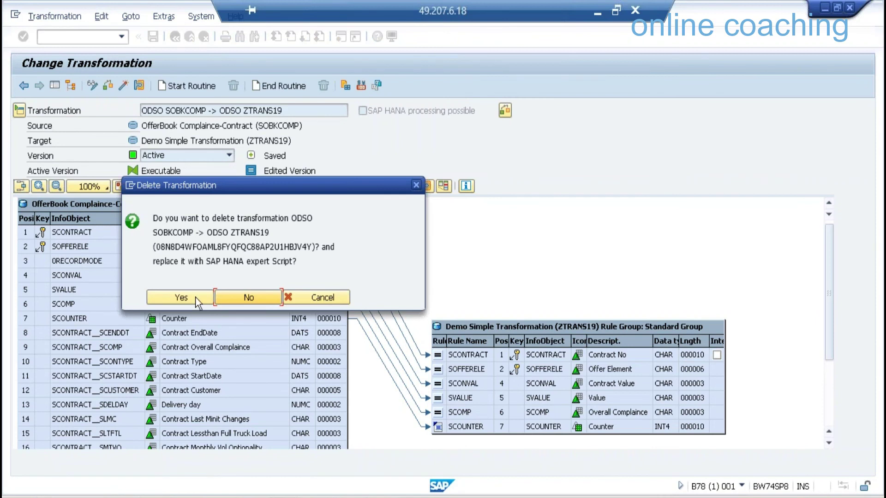
{"action": "left_click", "coordinate": [181, 297]}
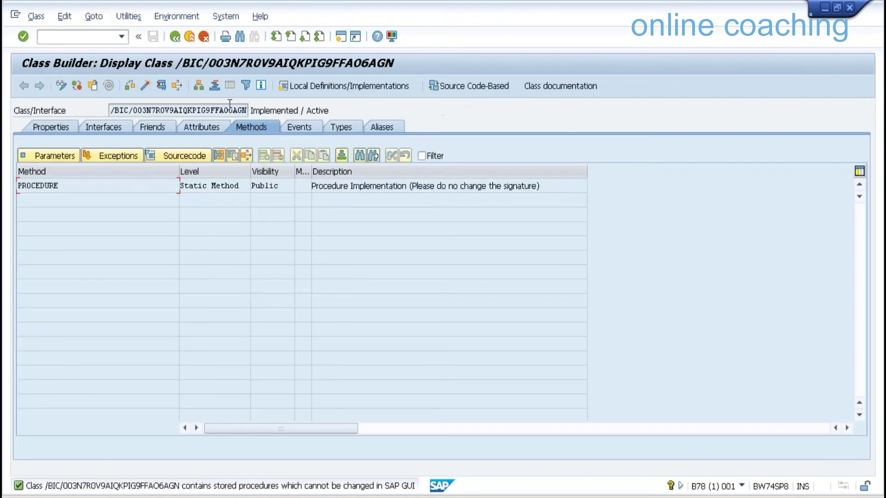
Open the generated class's PROCEDURE method code in the Class Builder
{"action": "left_click_drag", "start_coordinate": [110, 111], "coordinate": [247, 110]}
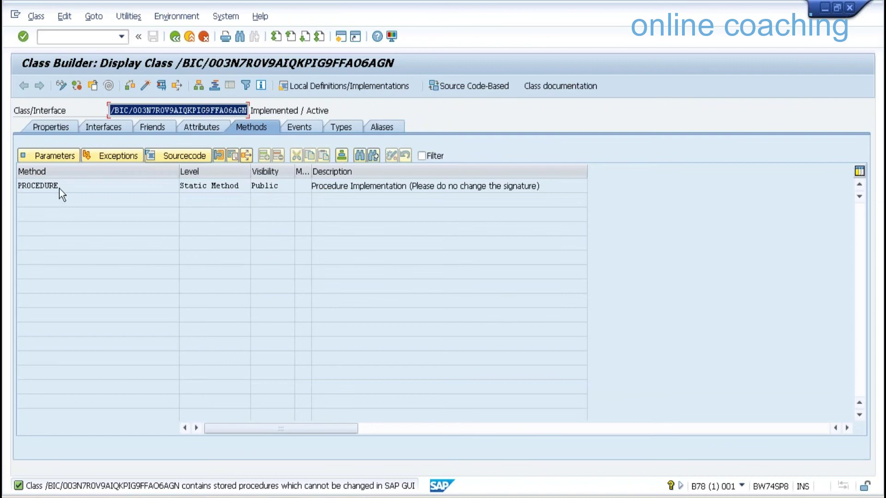
{"action": "left_click", "coordinate": [59, 188]}
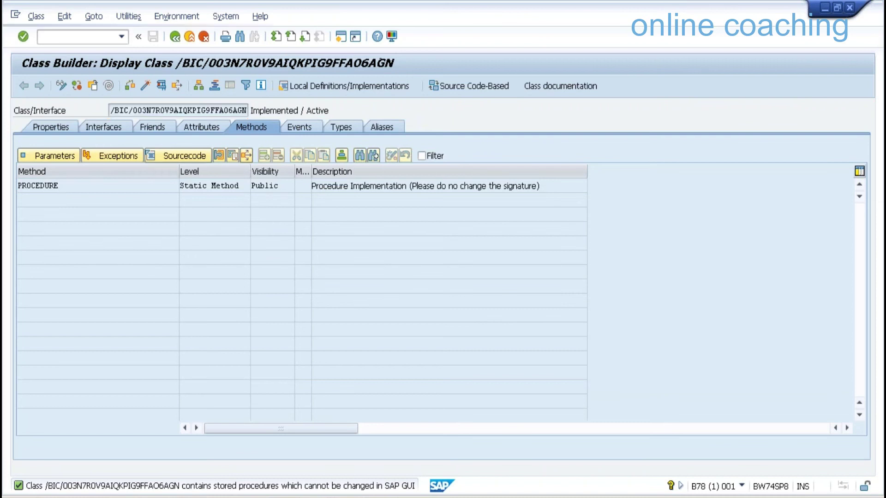
{"action": "key", "text": "ctrl+Right"}
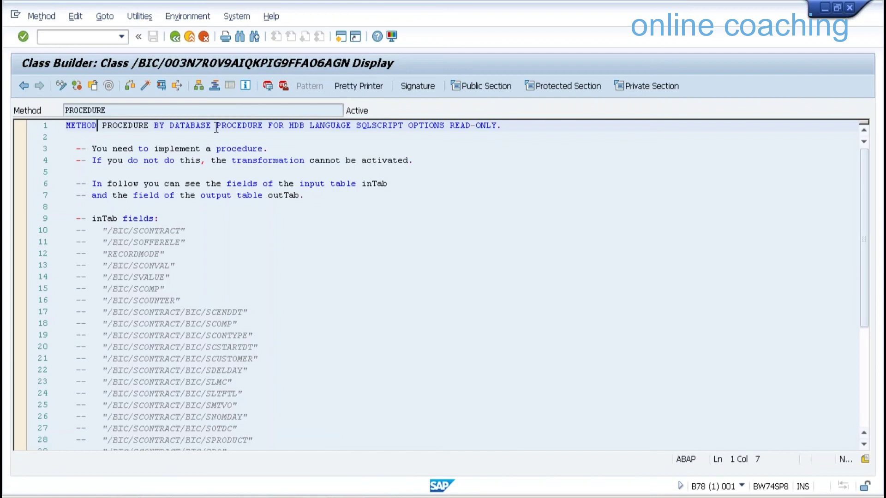
Review the PROCEDURE method declaration with its HDB LANGUAGE SQLSCRIPT OPTIONS READ-ONLY clause
{"action": "left_click_drag", "start_coordinate": [498, 125], "coordinate": [287, 125]}
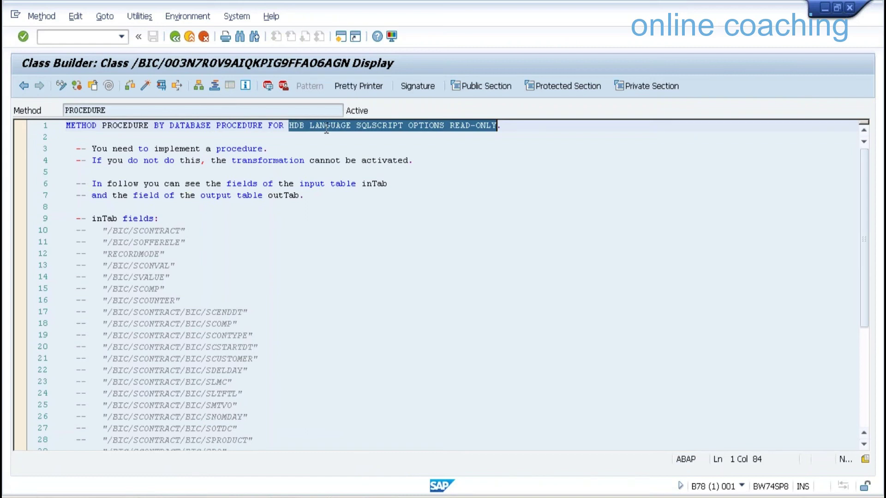
{"action": "left_click_drag", "start_coordinate": [65, 125], "coordinate": [346, 125]}
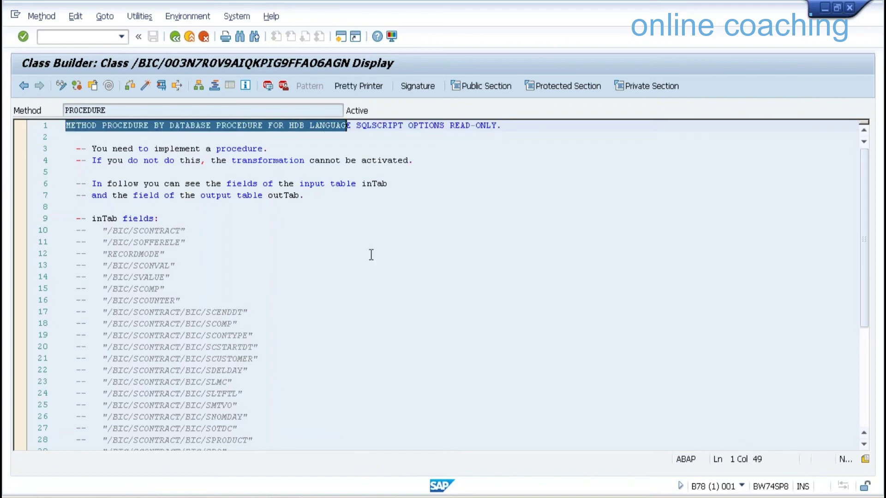
{"action": "key", "text": "ctrl+shift+Right"}
{"action": "key", "text": "ctrl+shift+Right"}
{"action": "key", "text": "ctrl+shift+Right"}
{"action": "key", "text": "ctrl+shift+Right"}
{"action": "key", "text": "ctrl+shift+Right"}
{"action": "key", "text": "ctrl+shift+Right"}
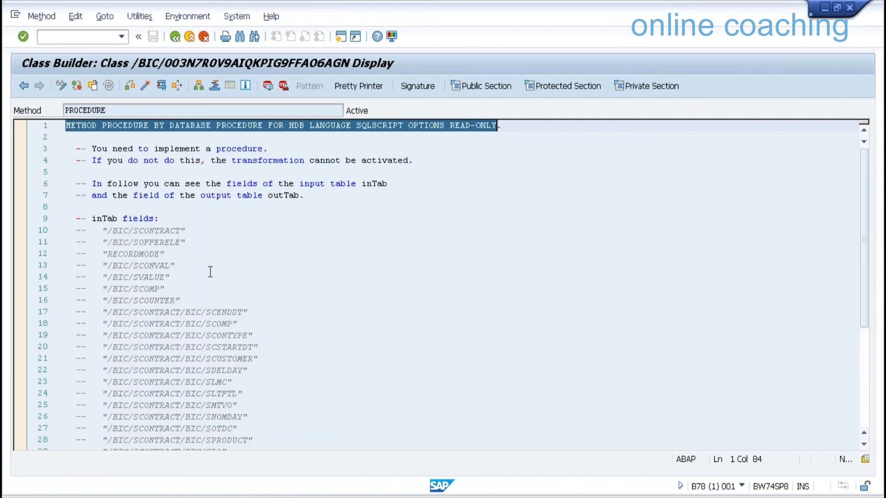
{"action": "scroll", "coordinate": [122, 253], "scroll_direction": "down", "scroll_amount": 14}
{"action": "scroll", "coordinate": [122, 254], "scroll_direction": "up", "scroll_amount": 4}
{"action": "left_click", "coordinate": [123, 253]}
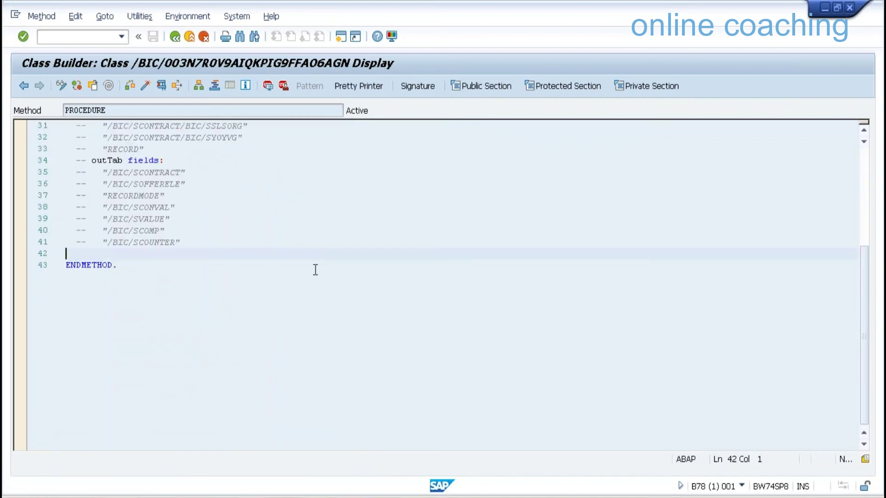
{"action": "scroll", "coordinate": [91, 189], "scroll_direction": "up", "scroll_amount": 10}
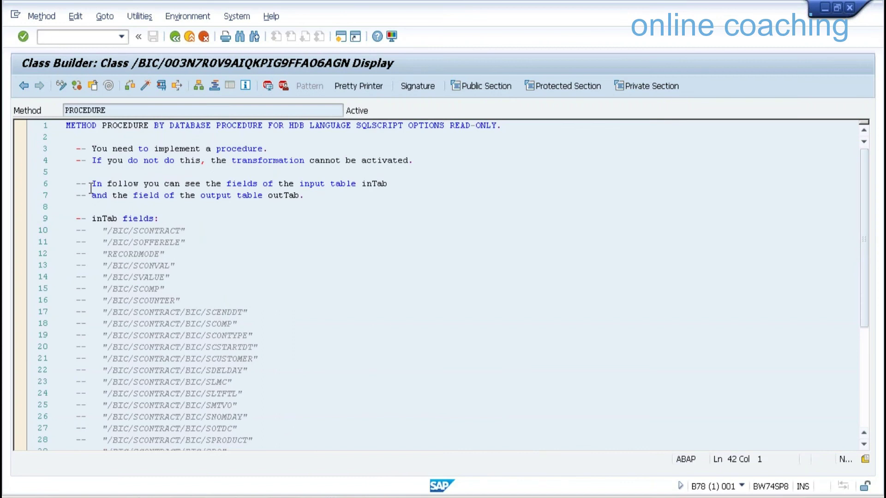
{"action": "scroll", "coordinate": [254, 166], "scroll_direction": "down", "scroll_amount": 1}
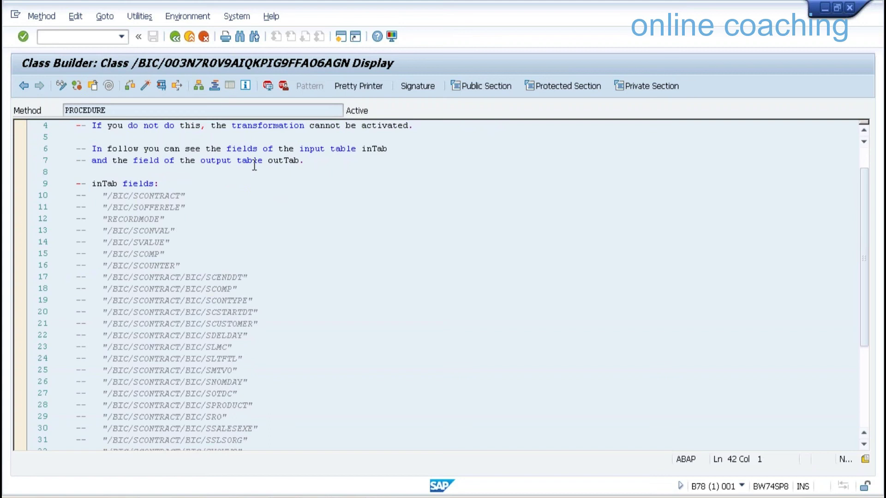
Highlight the inTab and outTab field lists in the header comments, then return to the class
{"action": "double_click", "coordinate": [104, 183]}
{"action": "scroll", "coordinate": [240, 276], "scroll_direction": "down", "scroll_amount": 3}
{"action": "left_click_drag", "start_coordinate": [122, 370], "coordinate": [96, 369]}
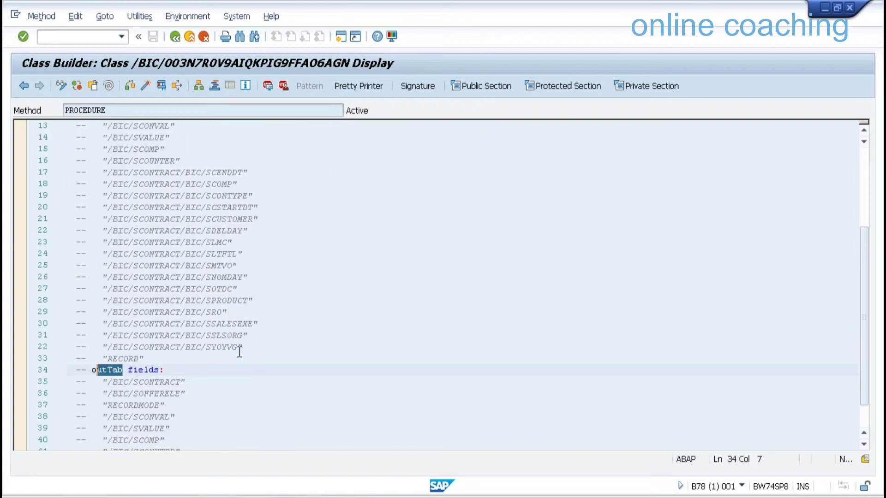
{"action": "key", "text": "shift+Left"}
{"action": "scroll", "coordinate": [134, 209], "scroll_direction": "up", "scroll_amount": 2}
{"action": "left_click_drag", "start_coordinate": [92, 148], "coordinate": [113, 148]}
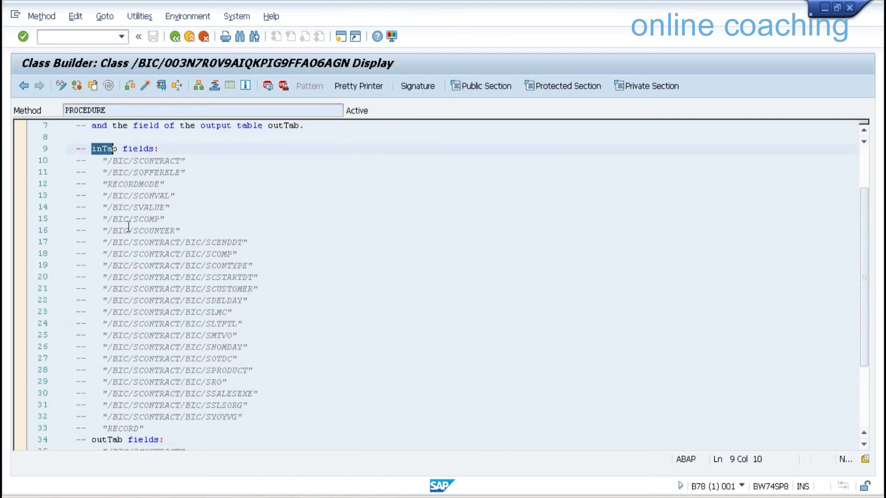
{"action": "key", "text": "shift+Right"}
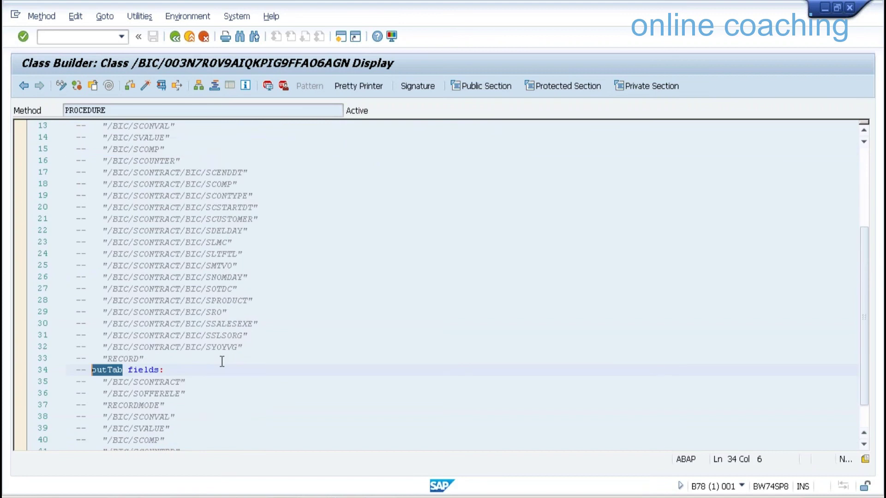
{"action": "left_click", "coordinate": [176, 37]}
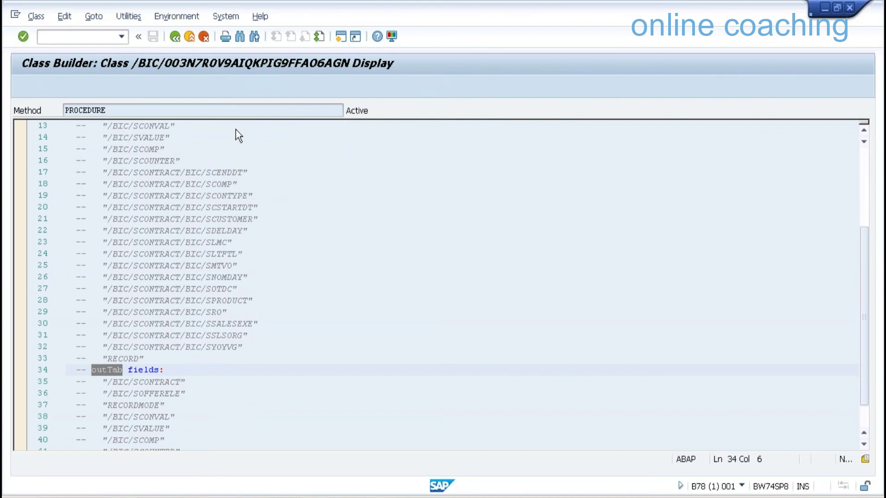
Mark the generated class name, then bring SAP HANA Studio with CompositeProvider ZCPJU to the front
{"action": "left_click_drag", "start_coordinate": [248, 111], "coordinate": [233, 111]}
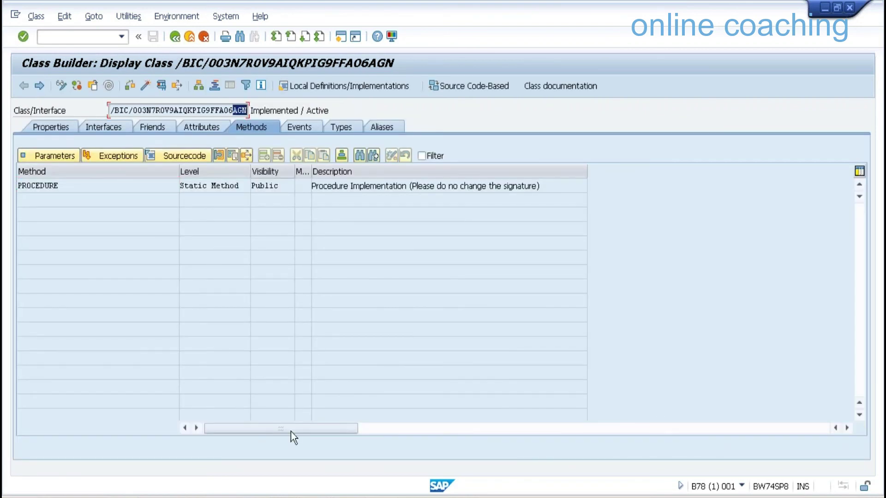
{"action": "mouse_move", "coordinate": [291, 482]}
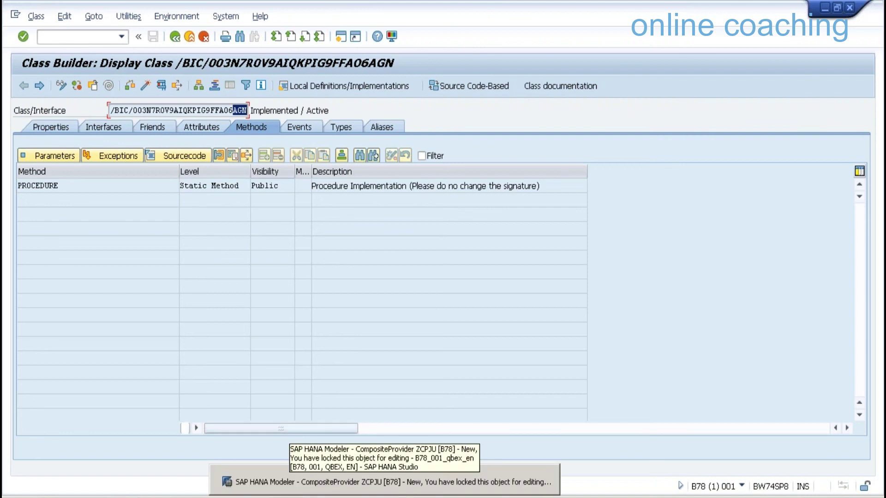
{"action": "left_click", "coordinate": [321, 257]}
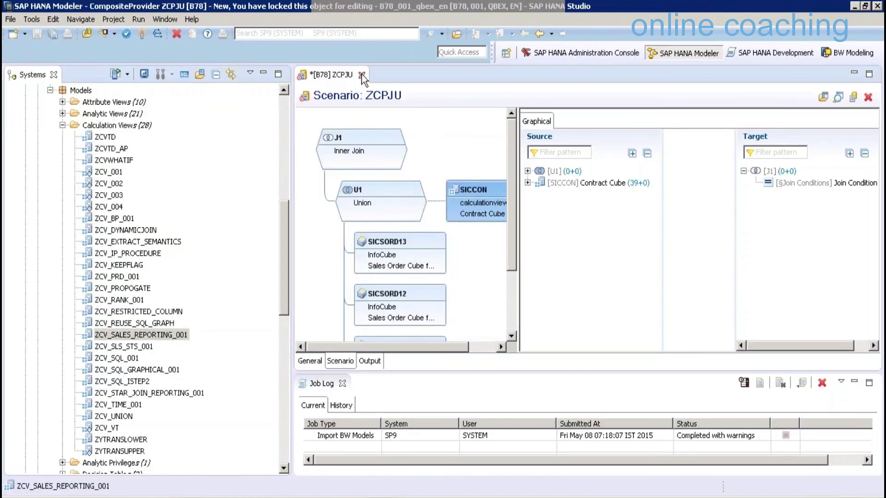
Close ZCPJU discarding its unsaved changes and switch to the ABAP perspective
{"action": "left_click", "coordinate": [362, 74]}
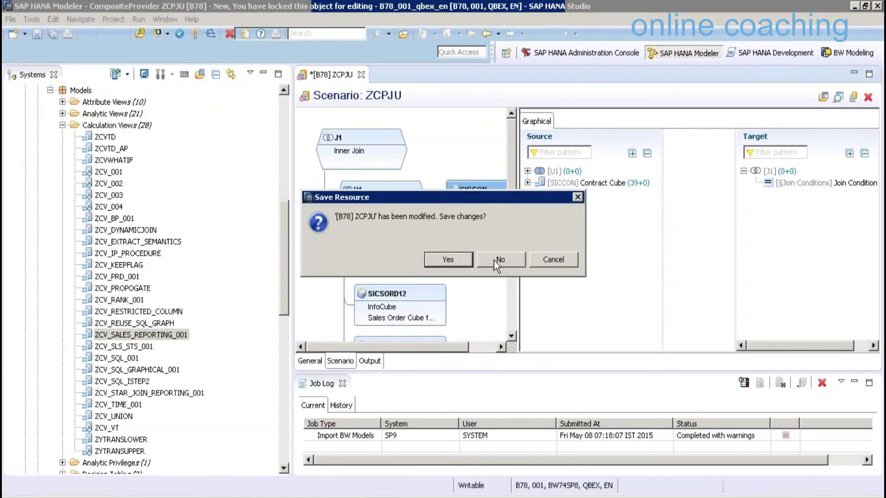
{"action": "left_click", "coordinate": [494, 260]}
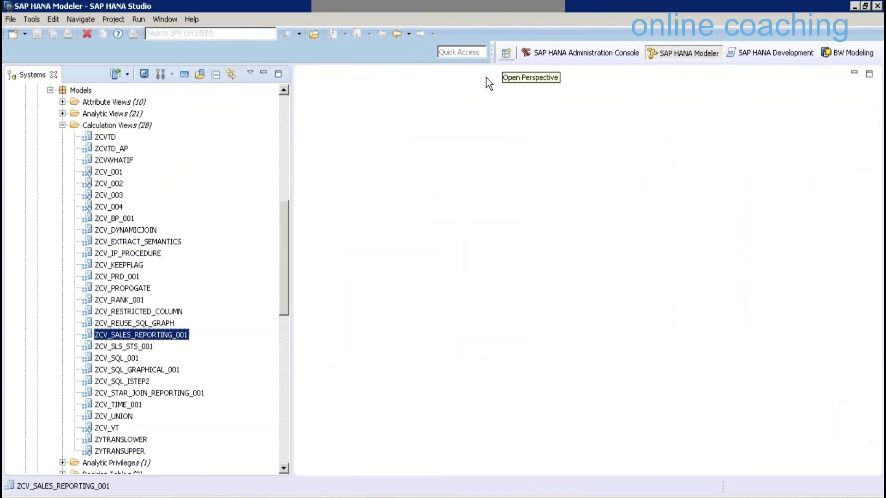
{"action": "left_click", "coordinate": [506, 52]}
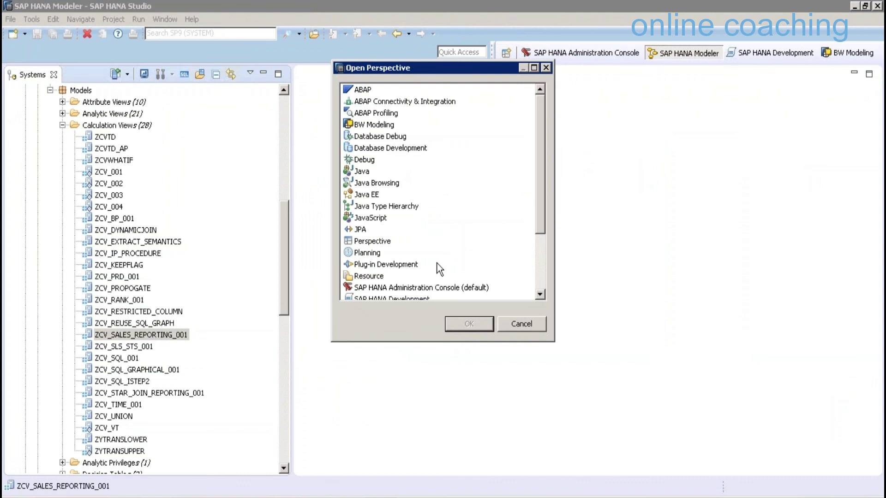
{"action": "left_click", "coordinate": [461, 322]}
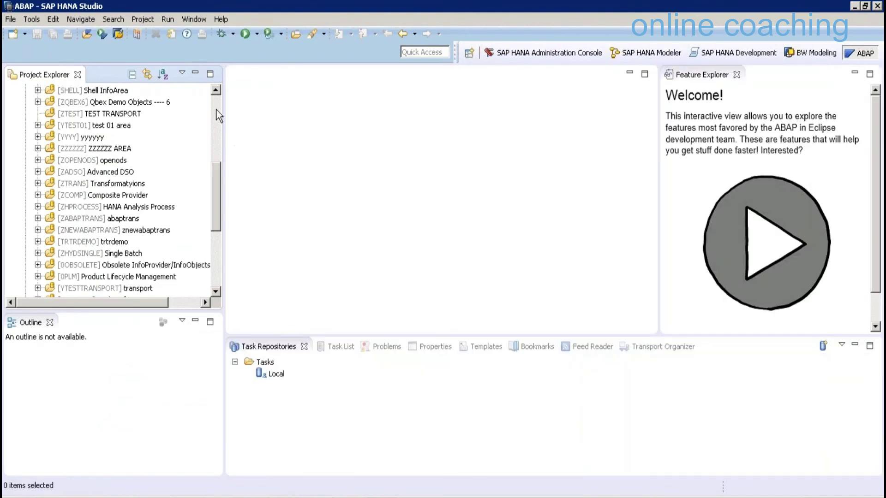
Collapse the existing project and start a new ABAP project on the BW74HANASP8 DEV system
{"action": "scroll", "coordinate": [219, 115], "scroll_direction": "up", "scroll_amount": 6}
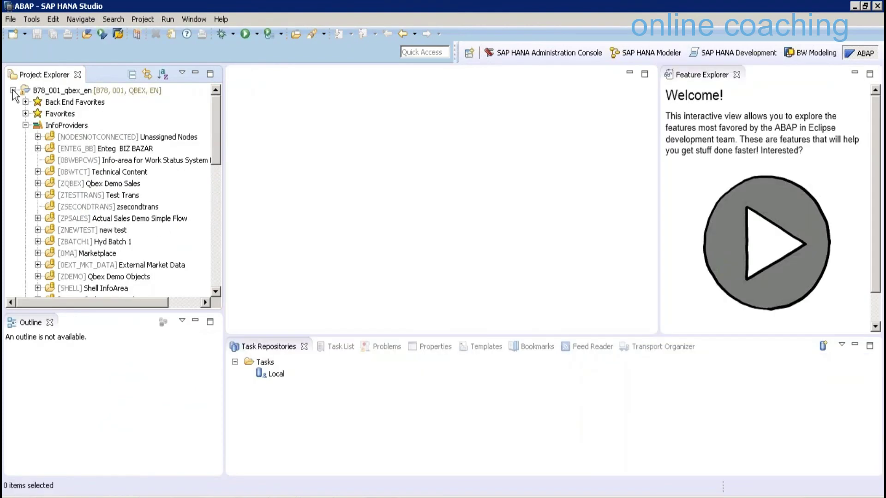
{"action": "left_click", "coordinate": [13, 90]}
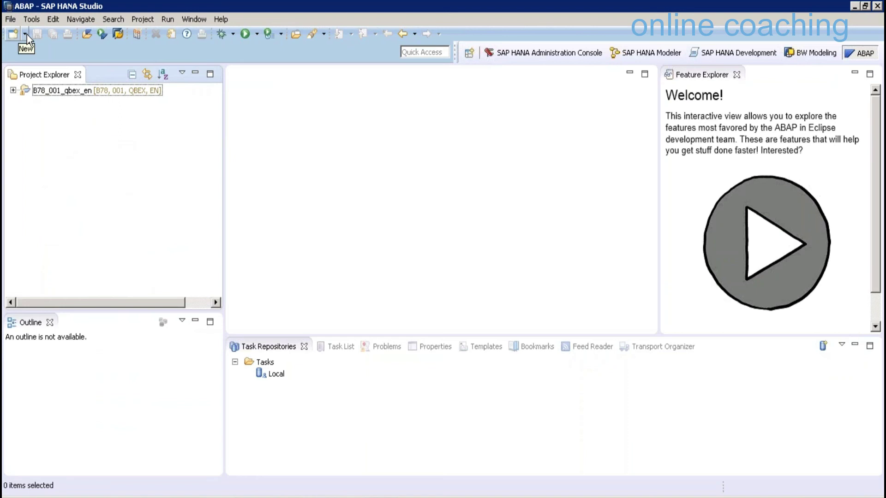
{"action": "left_click", "coordinate": [25, 34]}
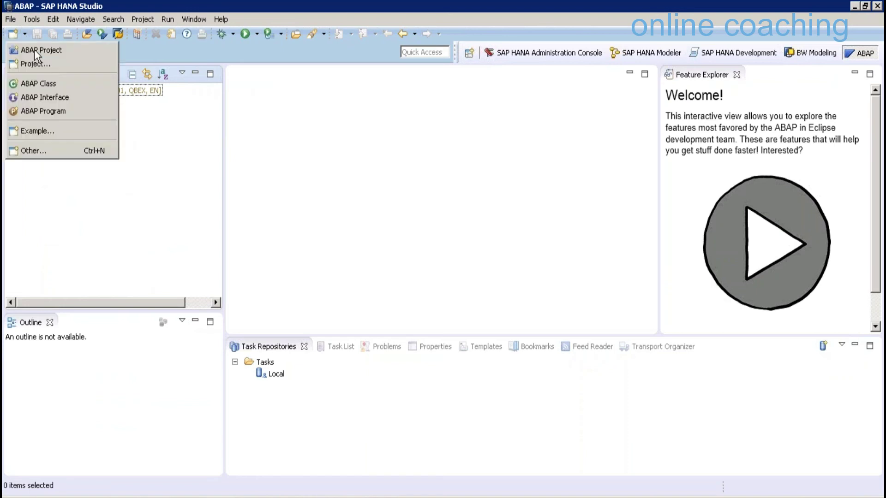
{"action": "left_click", "coordinate": [35, 51]}
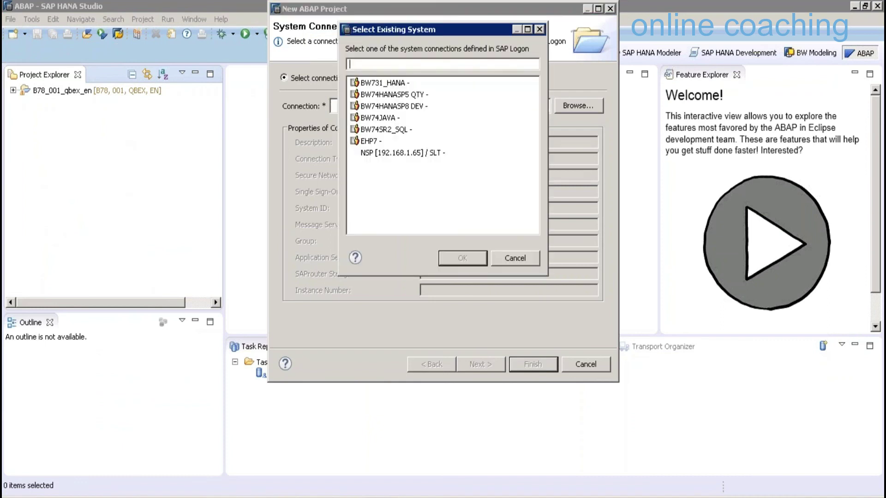
{"action": "left_click", "coordinate": [392, 106]}
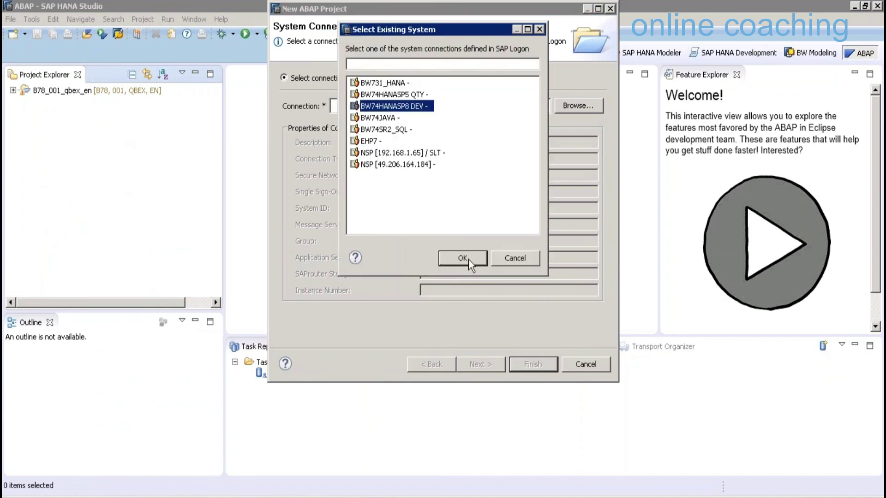
{"action": "left_click", "coordinate": [464, 259]}
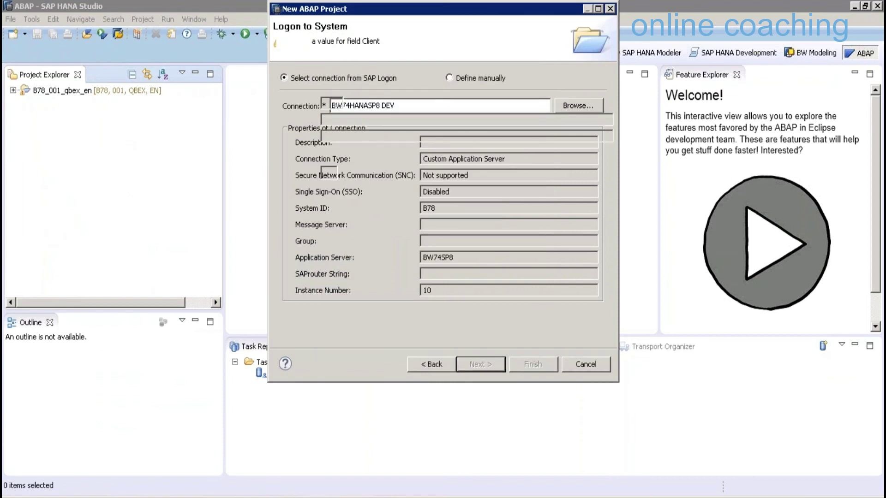
Log on with client 001, the user name and the password to create the project
{"action": "type", "text": "0"}
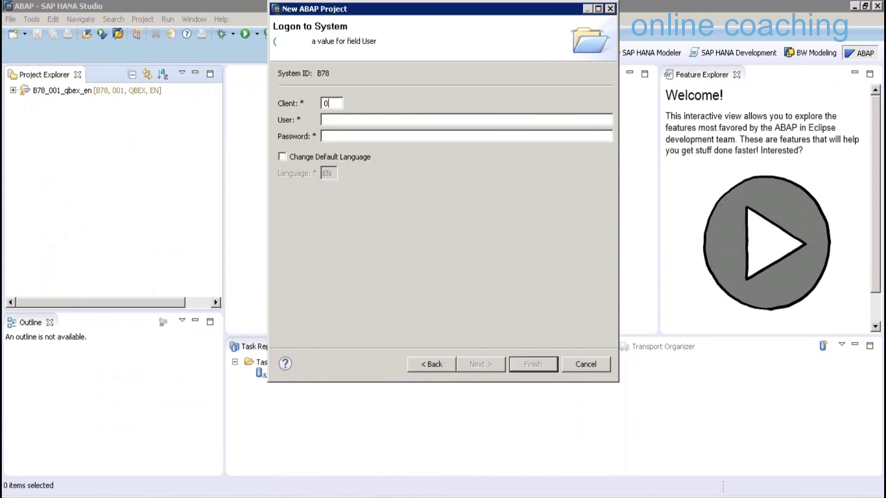
{"action": "type", "text": "01"}
{"action": "key", "text": "Tab"}
{"action": "type", "text": "QBEX"}
{"action": "key", "text": "Tab"}
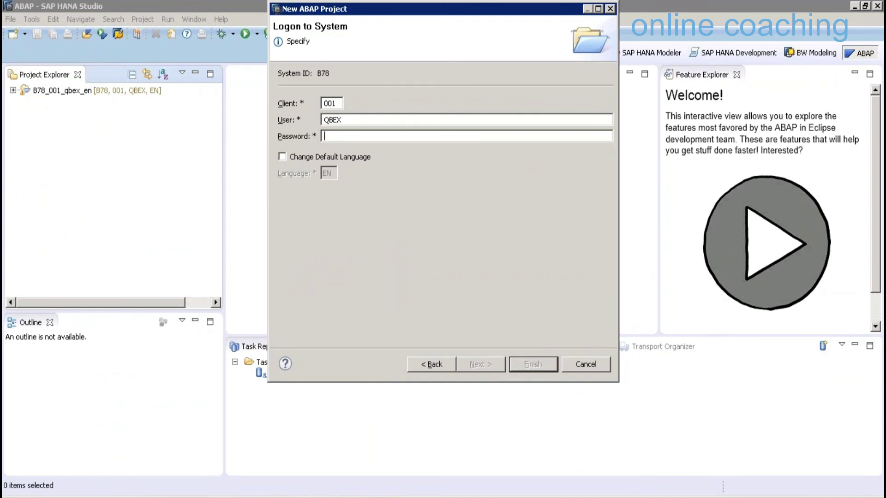
{"action": "type", "text": "****"}
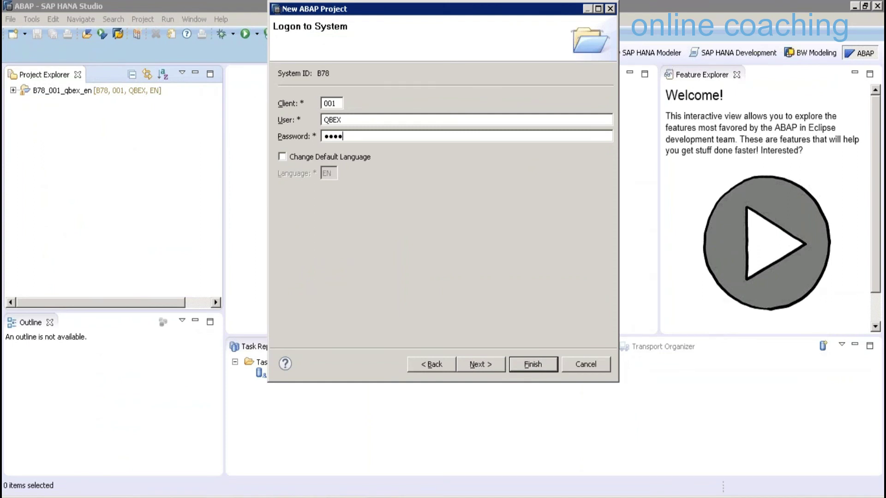
{"action": "type", "text": "*******"}
{"action": "key", "text": "Return"}
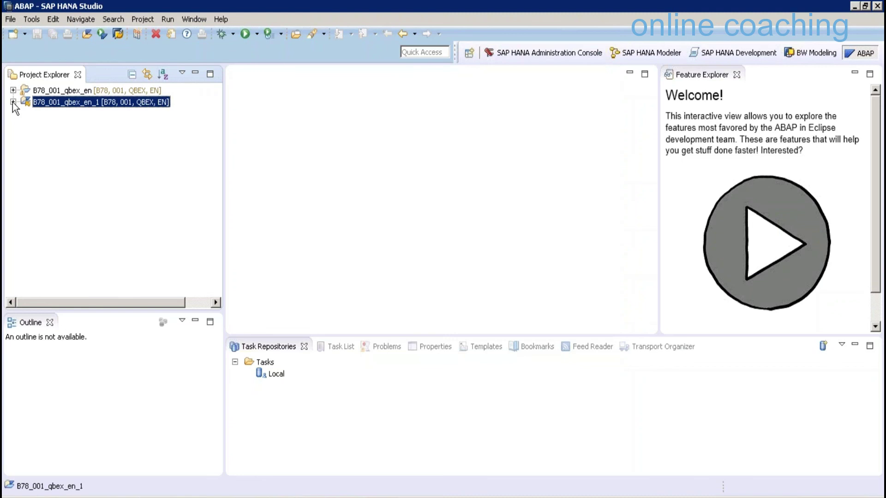
Expand B78_001_qbex_en_1 > Favorite Packages > $TMP > Source Library > Classes
{"action": "left_click", "coordinate": [13, 102]}
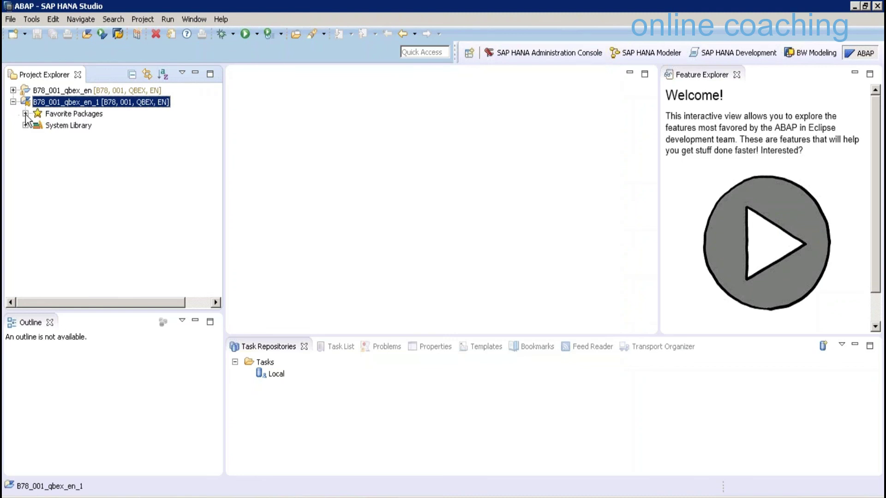
{"action": "left_click", "coordinate": [26, 114]}
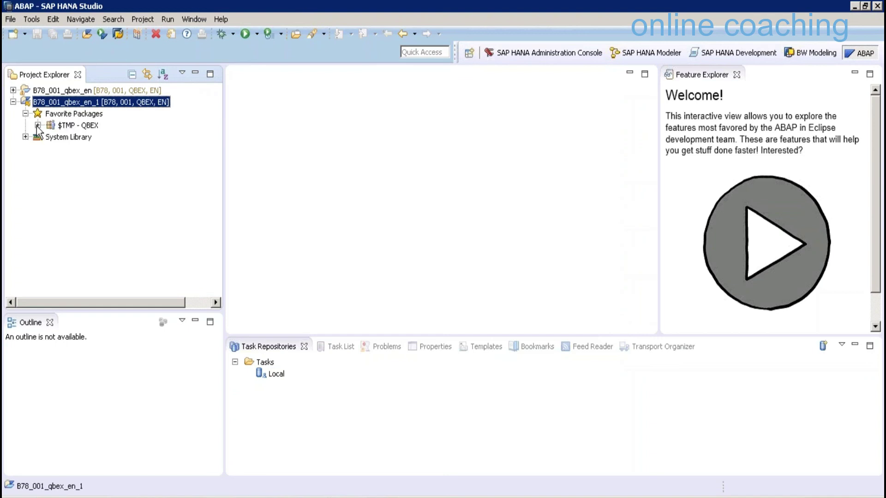
{"action": "left_click", "coordinate": [38, 125]}
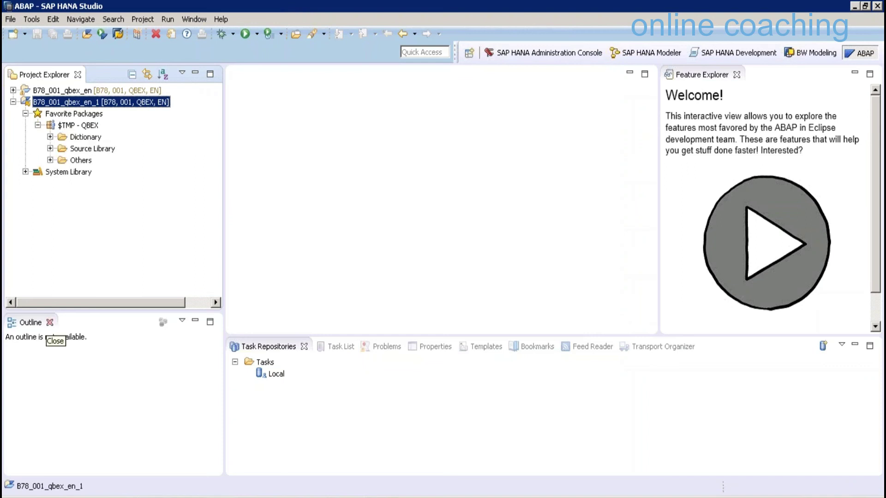
{"action": "left_click", "coordinate": [49, 149]}
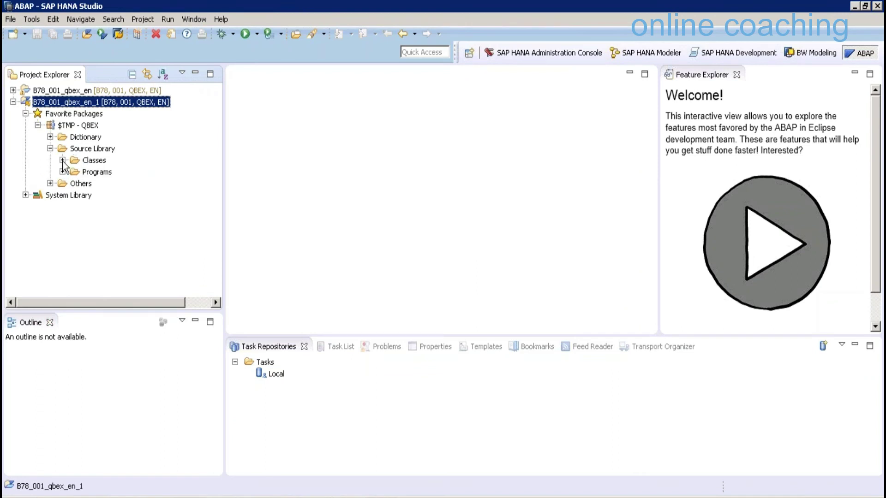
{"action": "left_click", "coordinate": [62, 160]}
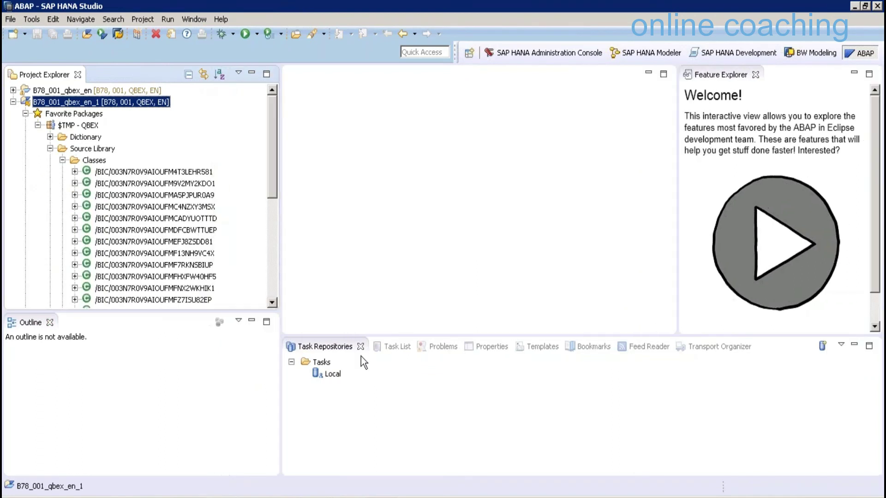
Close the Task Repositories, Problems, Task List, Properties, Templates, Bookmarks, Feed Reader and Transport Organizer views
{"action": "left_click", "coordinate": [361, 355]}
{"action": "left_click", "coordinate": [360, 347]}
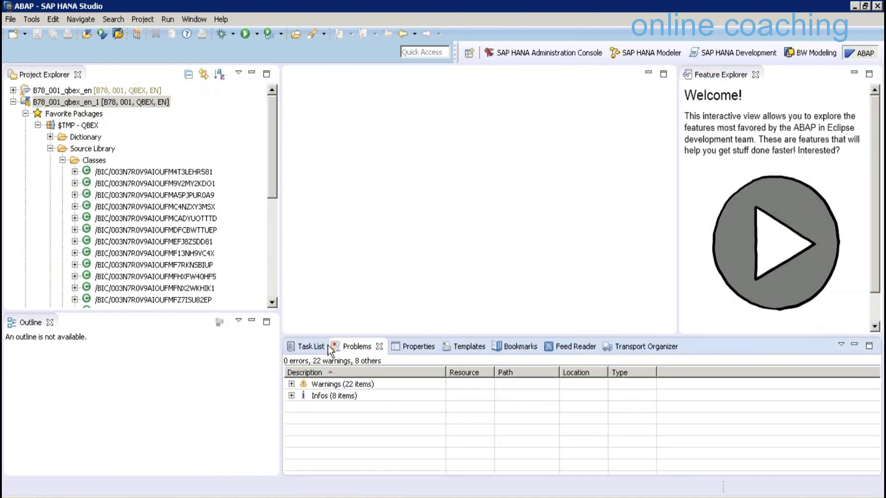
{"action": "left_click", "coordinate": [379, 347]}
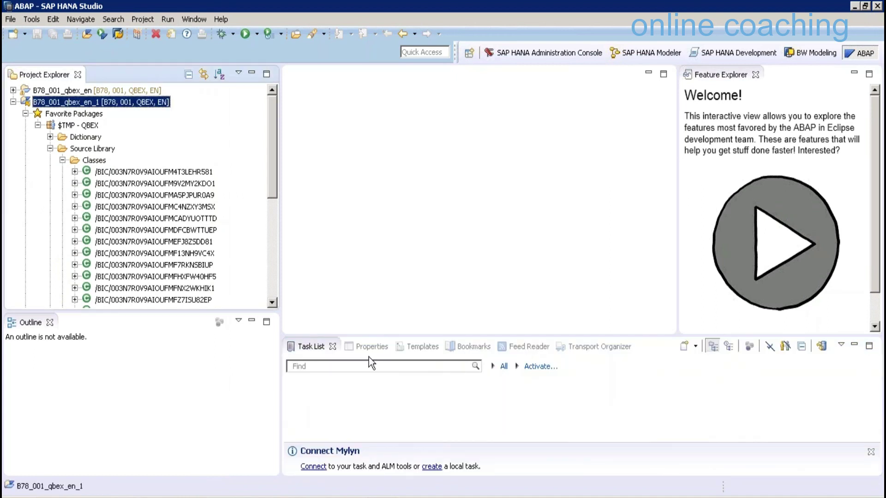
{"action": "left_click", "coordinate": [369, 357]}
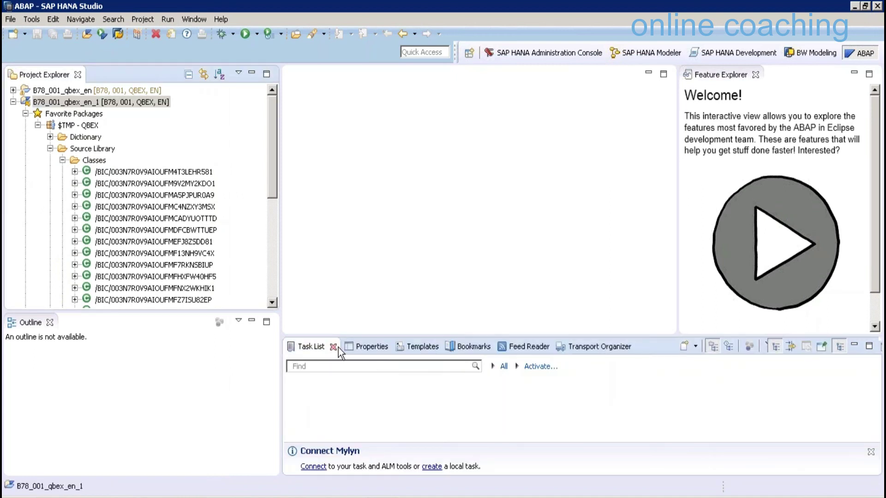
{"action": "left_click", "coordinate": [339, 347]}
{"action": "left_click", "coordinate": [338, 345]}
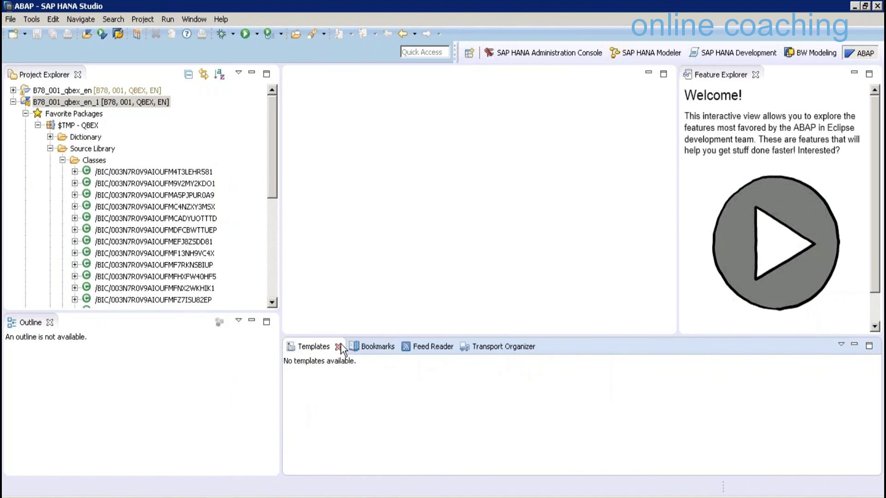
{"action": "left_click", "coordinate": [340, 347]}
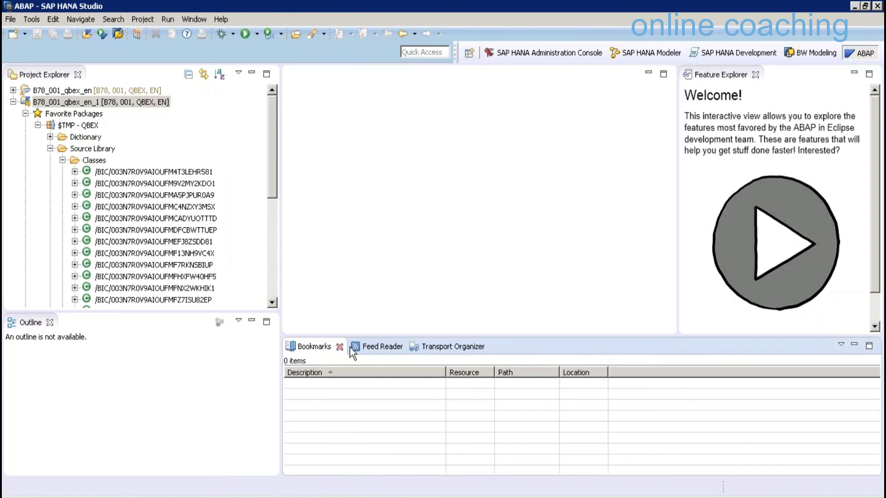
{"action": "left_click", "coordinate": [346, 347]}
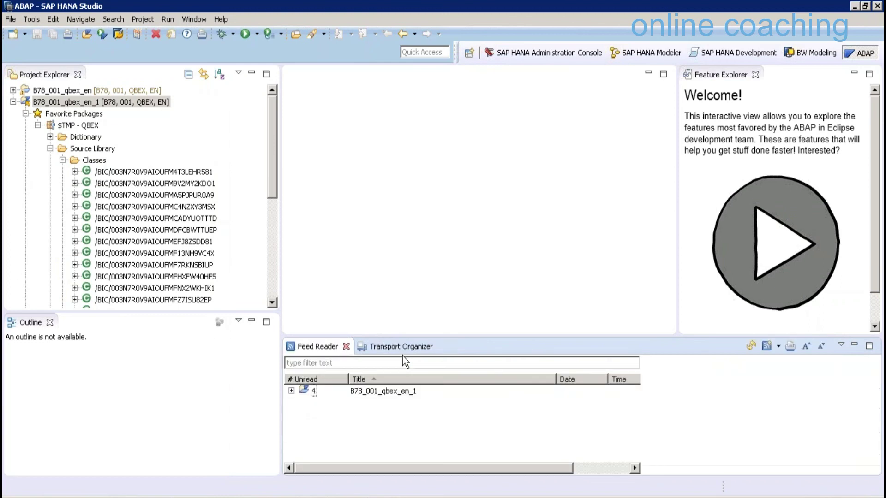
{"action": "left_click", "coordinate": [346, 346]}
{"action": "left_click", "coordinate": [370, 346]}
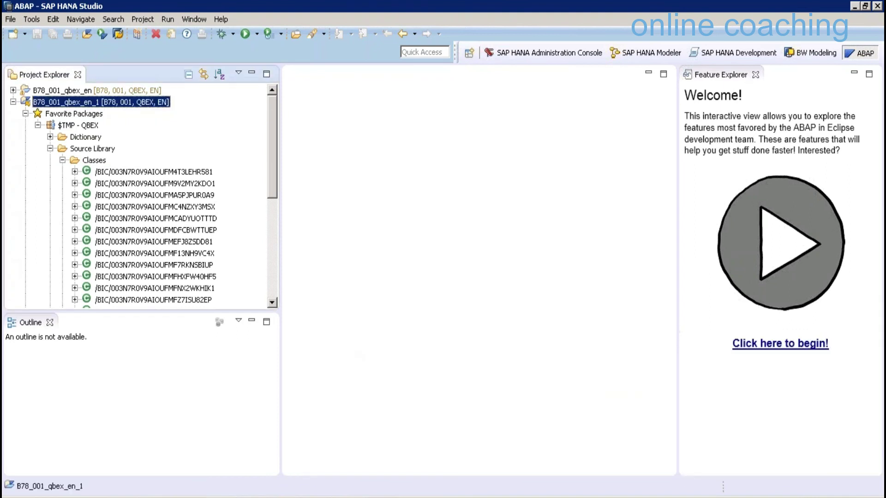
{"action": "left_click", "coordinate": [278, 497]}
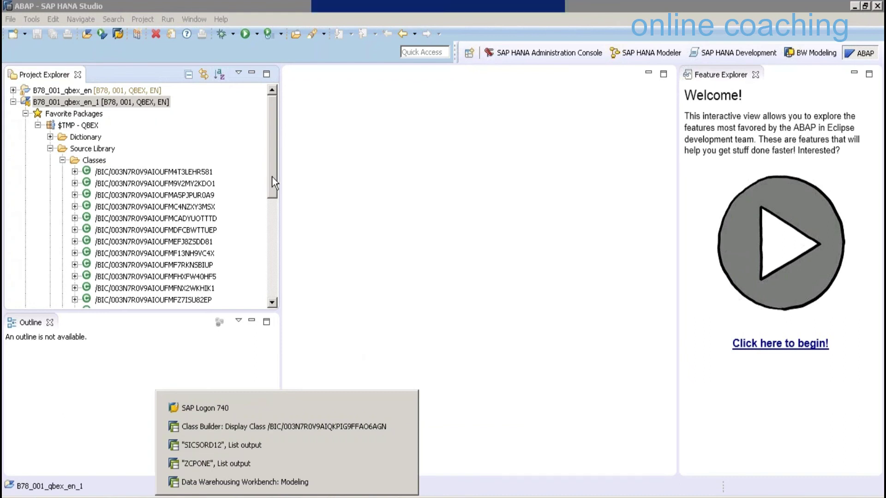
Find and select /BIC/003N7R0V9AIQKPIG9FFAO6AGN in the $TMP Classes folder to open it
{"action": "left_click_drag", "start_coordinate": [273, 176], "coordinate": [272, 186]}
{"action": "scroll", "coordinate": [204, 246], "scroll_direction": "down", "scroll_amount": 3}
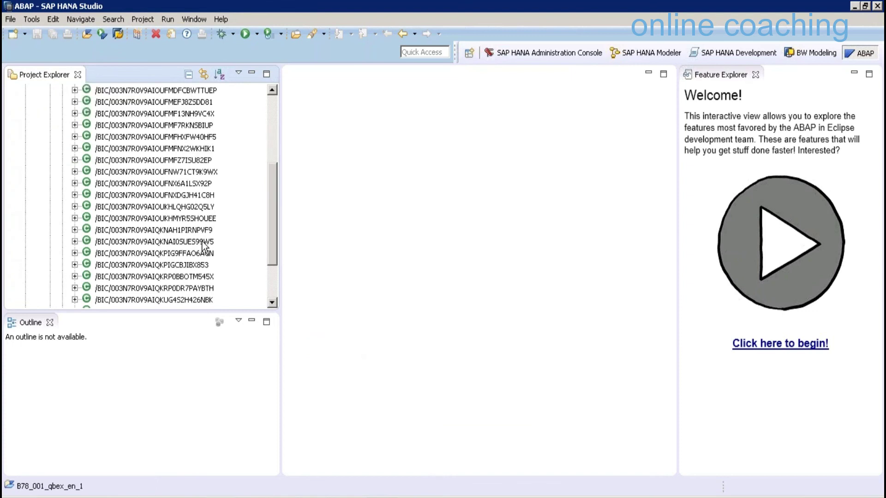
{"action": "scroll", "coordinate": [203, 242], "scroll_direction": "down", "scroll_amount": 1}
{"action": "left_click", "coordinate": [202, 242]}
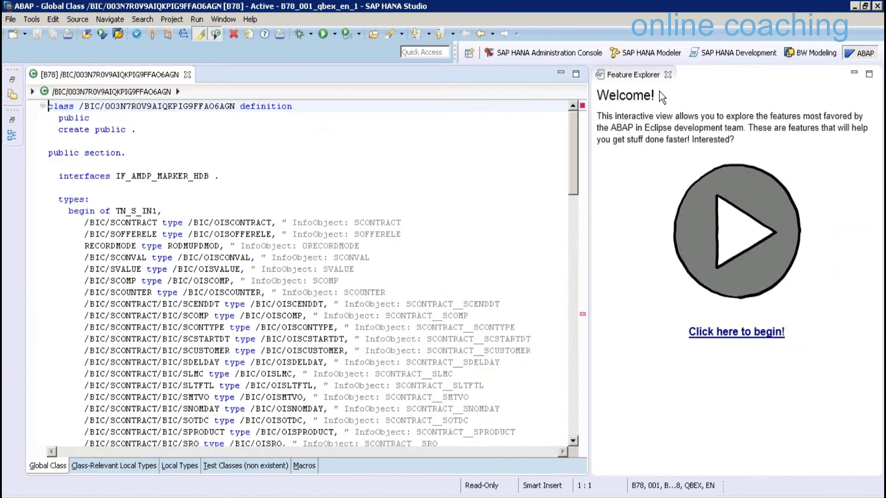
Close the Feature Explorer panel and place the cursor just above ENDMETHOD in the PROCEDURE method
{"action": "left_click", "coordinate": [860, 156]}
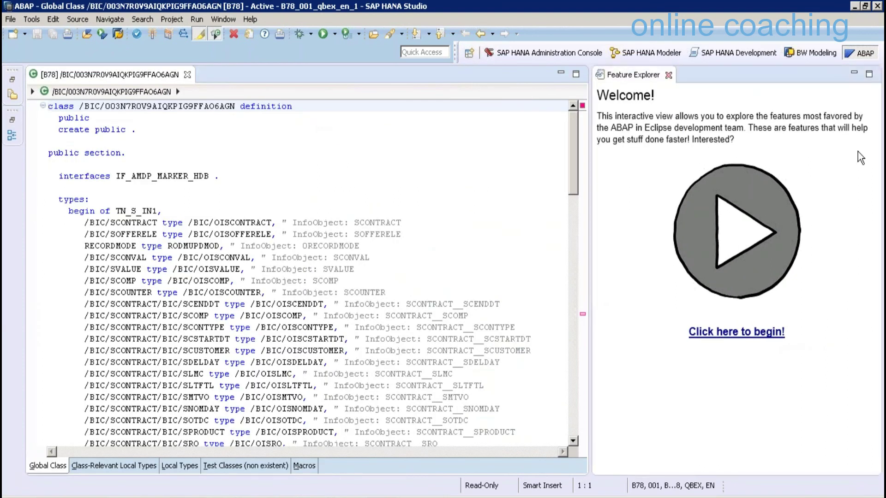
{"action": "key", "text": "ctrl+w"}
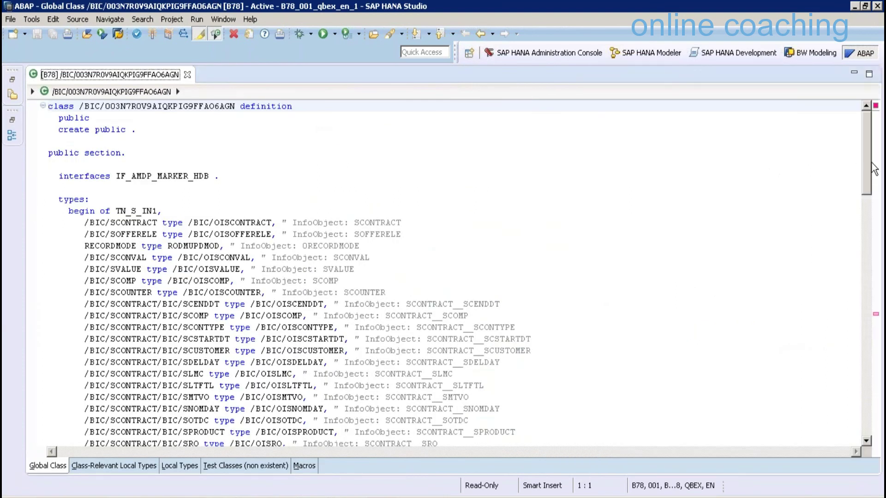
{"action": "scroll", "coordinate": [873, 168], "scroll_direction": "down", "scroll_amount": 3}
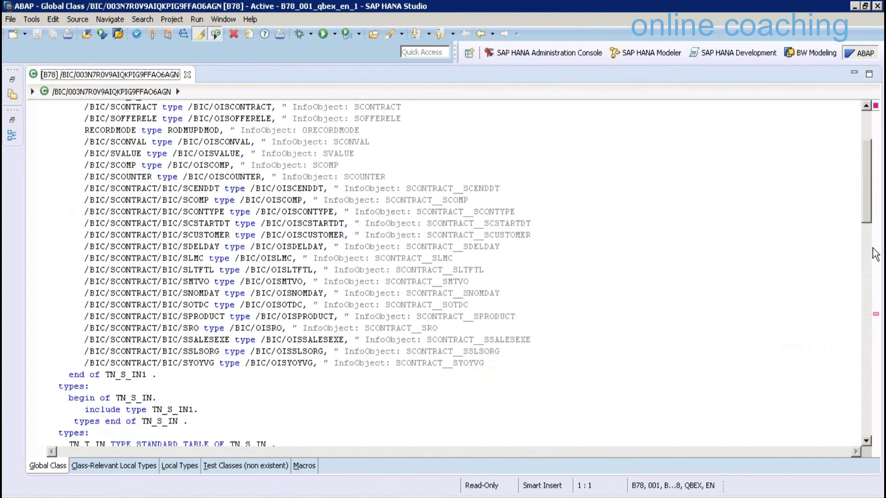
{"action": "scroll", "coordinate": [875, 254], "scroll_direction": "down", "scroll_amount": 10}
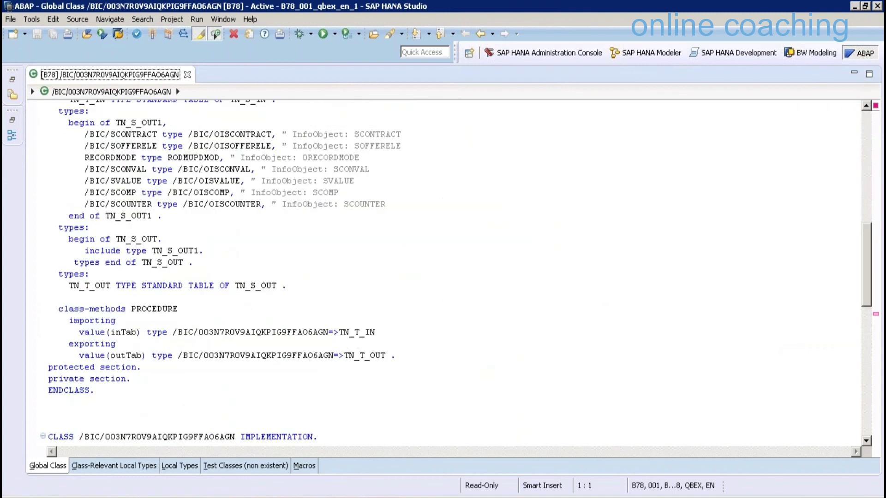
{"action": "scroll", "coordinate": [232, 240], "scroll_direction": "down", "scroll_amount": 7}
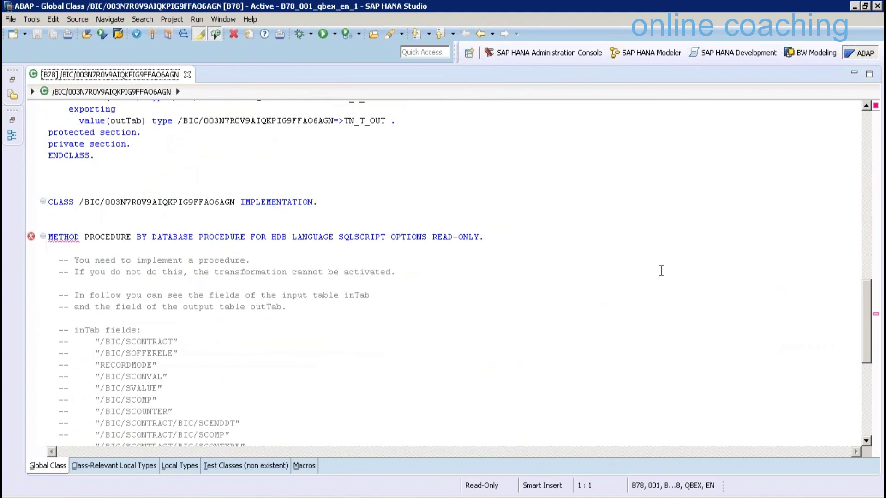
{"action": "scroll", "coordinate": [660, 270], "scroll_direction": "down", "scroll_amount": 8}
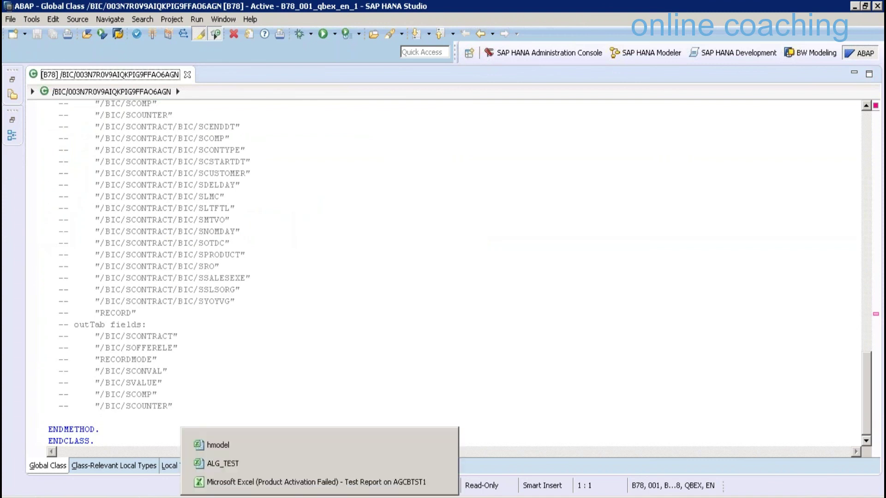
{"action": "left_click", "coordinate": [92, 417]}
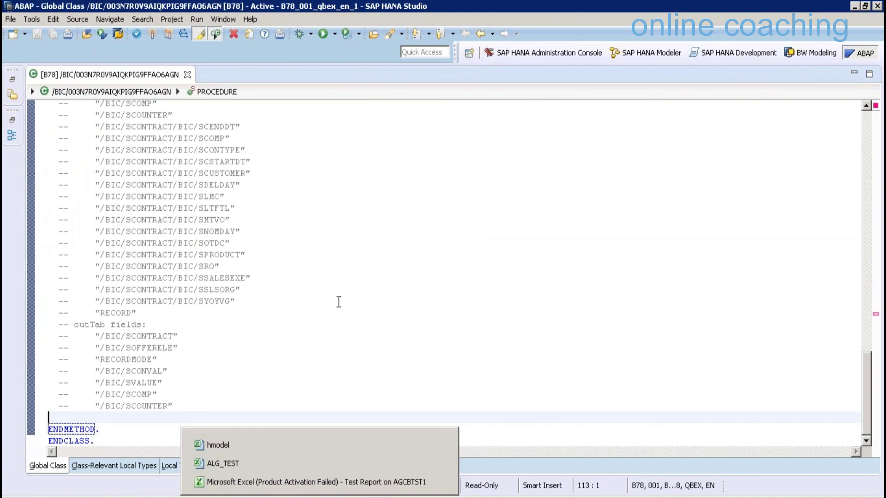
Paste the outTab SELECT statement from the slide into the PROCEDURE method
{"action": "key", "text": "Return"}
{"action": "key", "text": "Return"}
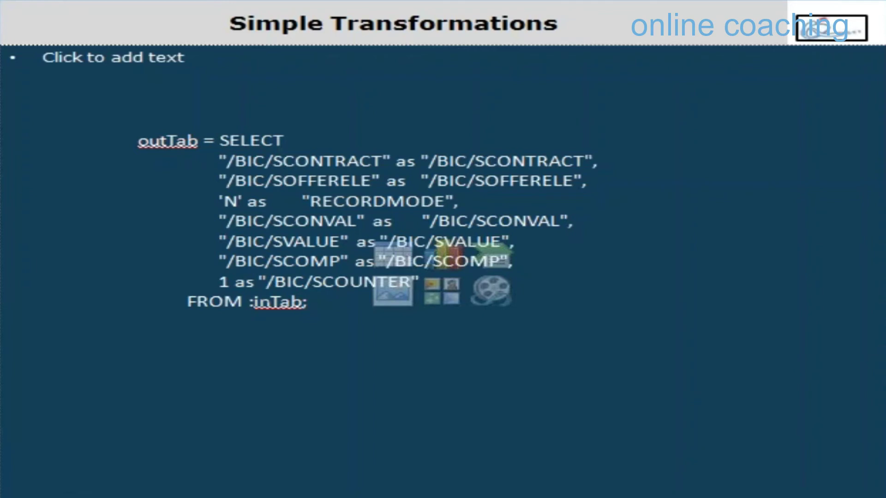
{"action": "key", "text": "ctrl+a"}
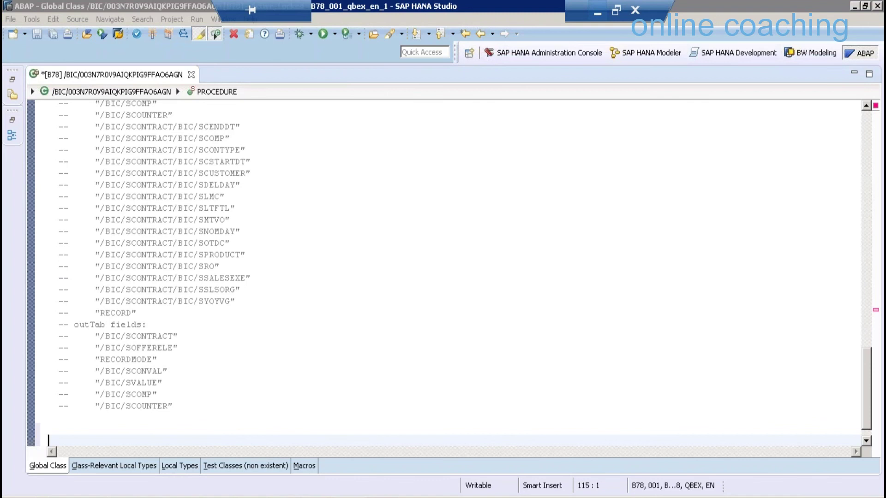
{"action": "key", "text": "Up"}
{"action": "type", "text": "outTab = SELECT \"/BIC/SCONTRACT\" as \"/BIC/SCONTRACT\", \"/BIC/SOFFERELE\" as \"/BIC/SOFFERELE\", 'N' as \"RECORDMODE\", \"/BIC/SCONVAL\" as \"/BIC/SCONVAL\", \"/BIC/SVALUE\" as \"/BIC/SVALUE\", \"/BIC/SCOMP\" as \"/BIC/SCOMP\", 1 as \"/BIC/SCOUNTER\" FROM :inTab;"}
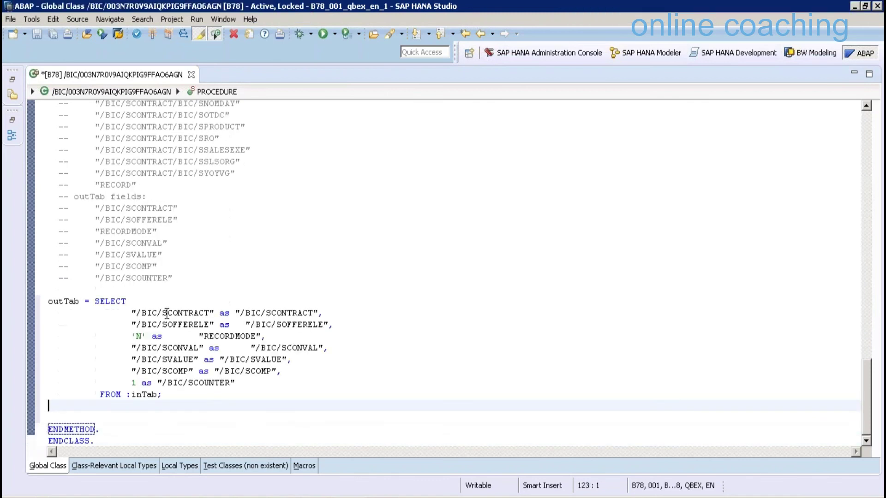
Review the SCONTRACT, SOFFERELE, RECORDMODE and SCOUNTER field mappings in the pasted SELECT
{"action": "left_click", "coordinate": [167, 312]}
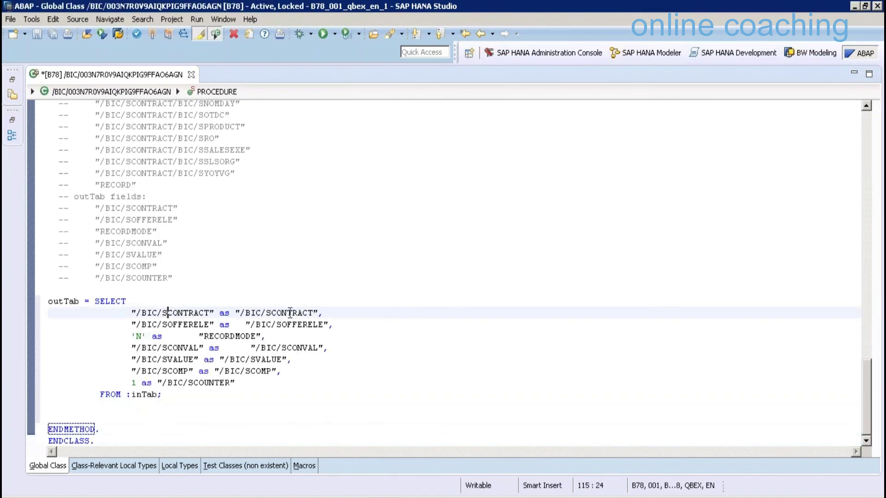
{"action": "left_click", "coordinate": [290, 313]}
{"action": "left_click", "coordinate": [174, 326]}
{"action": "left_click", "coordinate": [270, 325]}
{"action": "left_click", "coordinate": [230, 335]}
{"action": "left_click", "coordinate": [132, 383]}
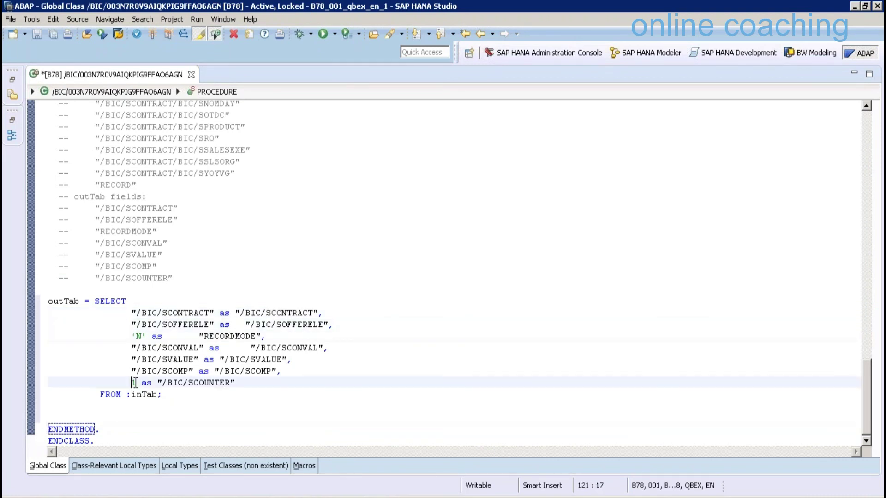
{"action": "key", "text": "shift+Left"}
{"action": "left_click", "coordinate": [203, 382]}
Recheck the inTab source, SVALUE mapping, constant 1 and 'N' record mode, then activate the class
{"action": "left_click_drag", "start_coordinate": [157, 389], "coordinate": [133, 395]}
{"action": "left_click", "coordinate": [158, 394]}
{"action": "left_click", "coordinate": [178, 313]}
{"action": "left_click", "coordinate": [173, 359]}
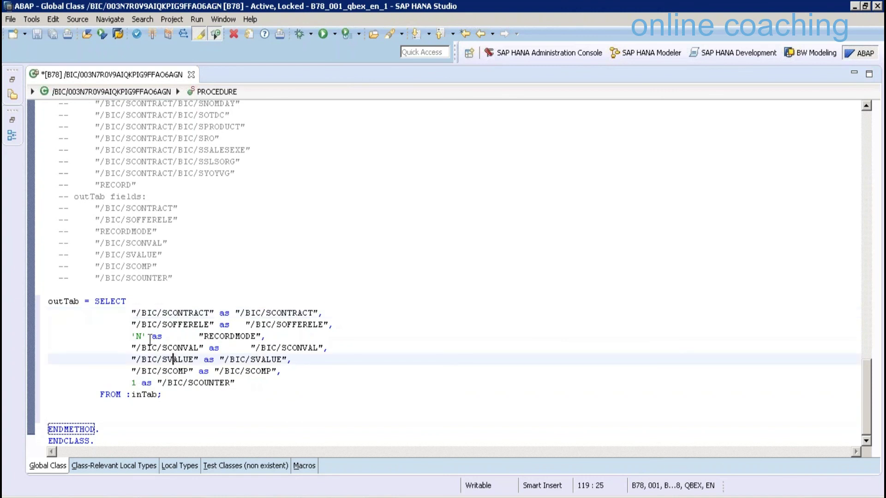
{"action": "double_click", "coordinate": [134, 382]}
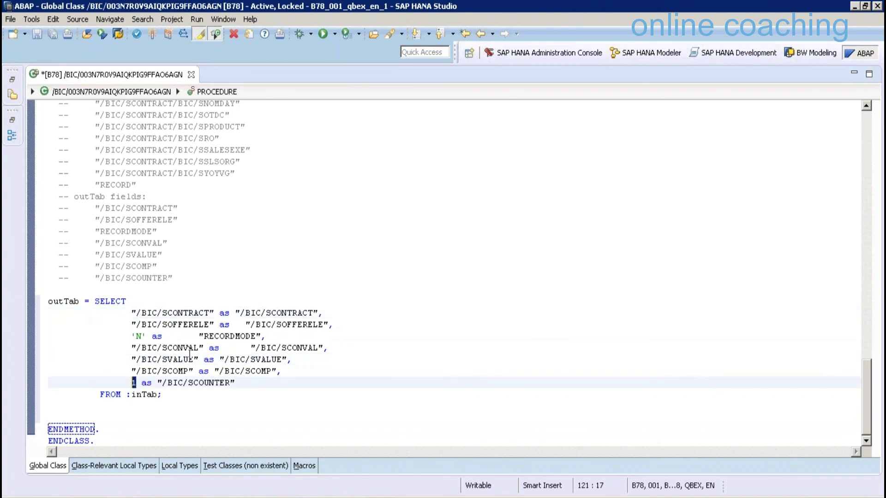
{"action": "left_click", "coordinate": [152, 336]}
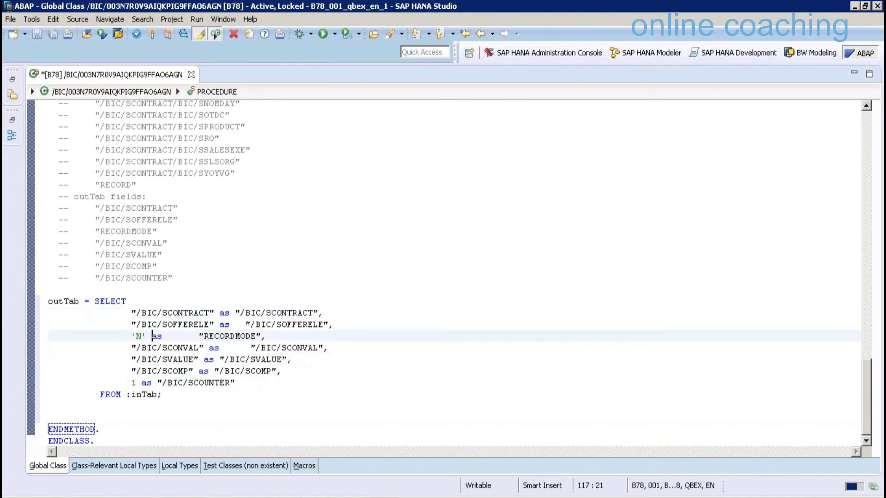
{"action": "left_click", "coordinate": [153, 35]}
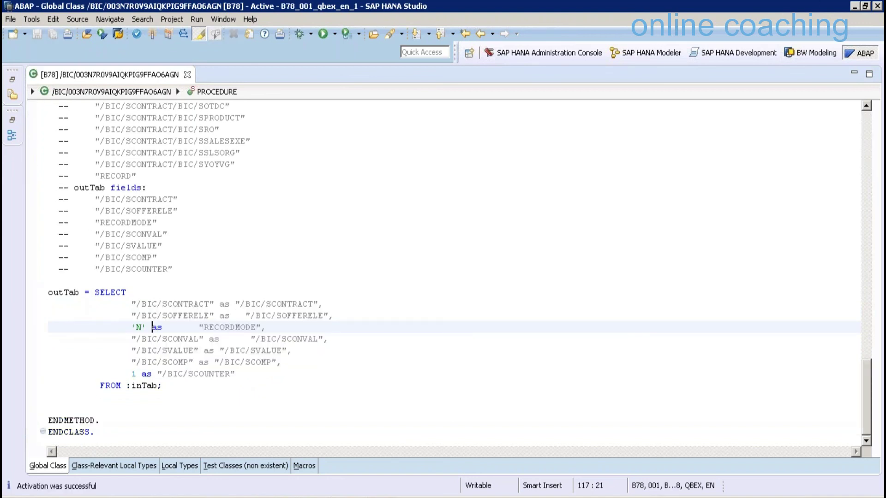
Activate the SOBKCOMP -> ZTRANS19 transformation and go back to the Modeling view
{"action": "left_click", "coordinate": [296, 488]}
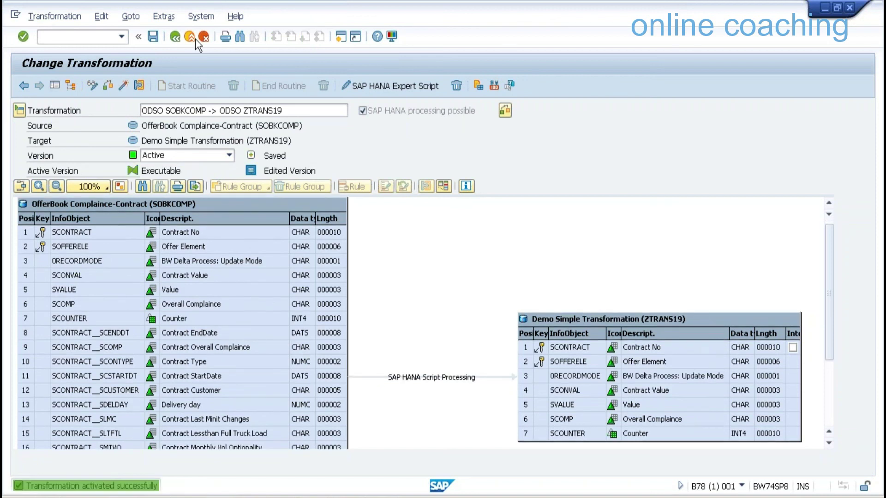
{"action": "left_click", "coordinate": [190, 37]}
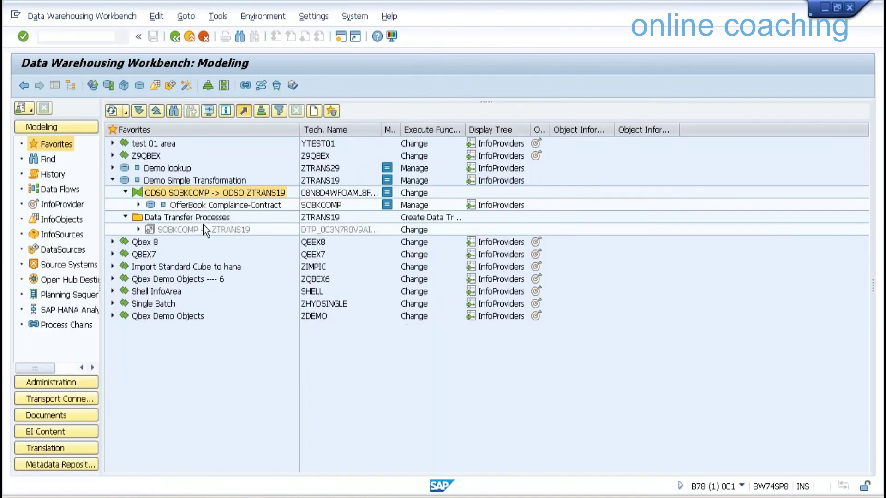
Activate and execute the SOBKCOMP -> ZTRANS19 DTP, confirming request 585 finishes green with 30 records
{"action": "right_click", "coordinate": [203, 228]}
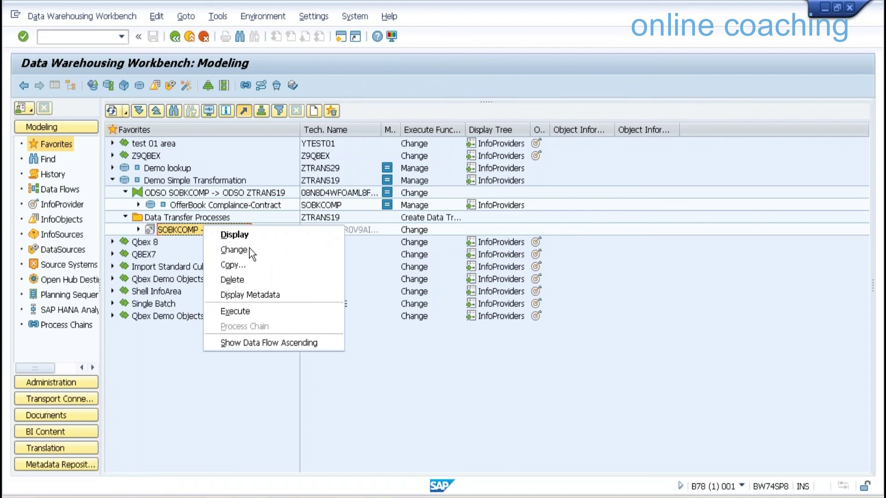
{"action": "left_click", "coordinate": [249, 249]}
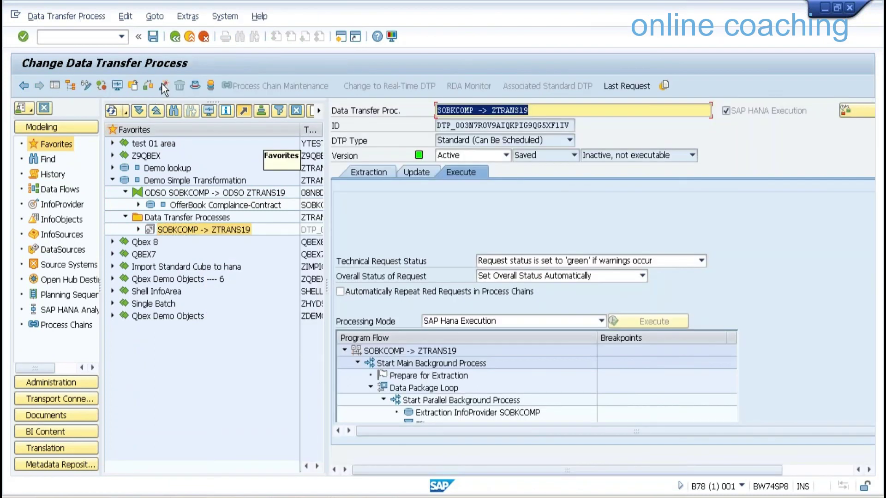
{"action": "left_click", "coordinate": [162, 85]}
{"action": "left_click", "coordinate": [726, 111]}
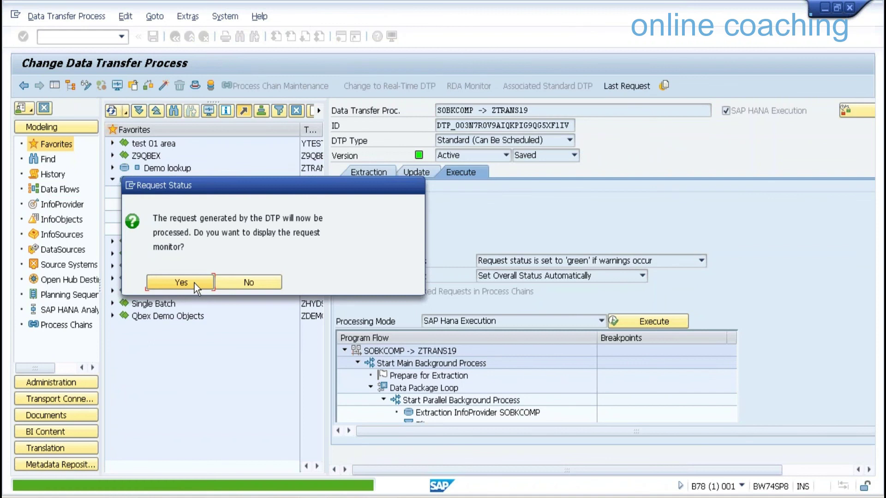
{"action": "left_click", "coordinate": [195, 284]}
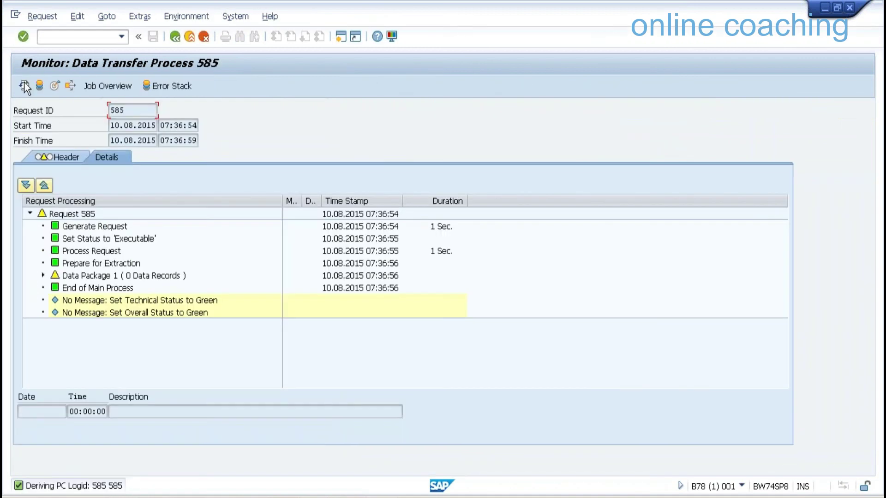
{"action": "left_click", "coordinate": [24, 84]}
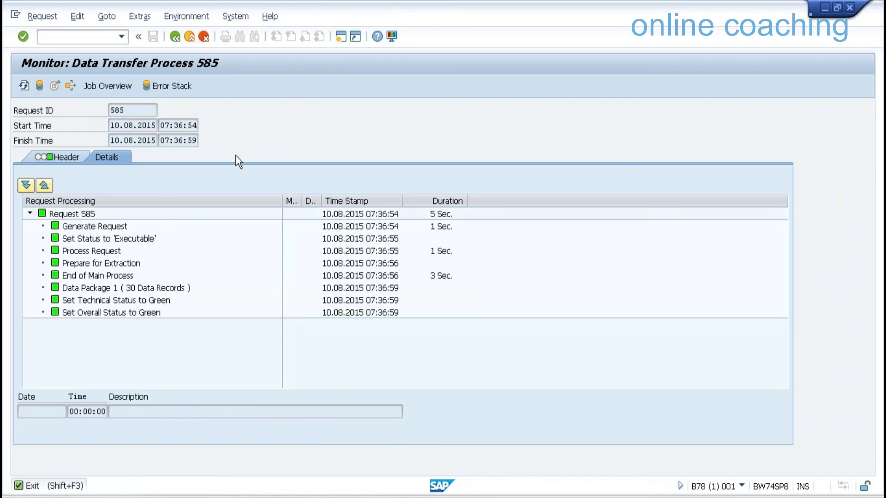
{"action": "key", "text": "F3"}
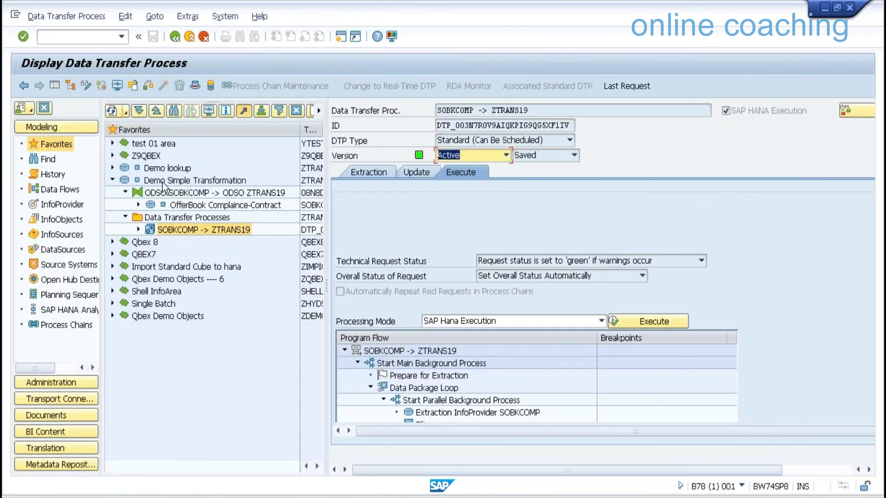
List ZTRANS19's new-data table showing 30 records with SCOUNTER 1, then return to Modeling
{"action": "left_click", "coordinate": [162, 182]}
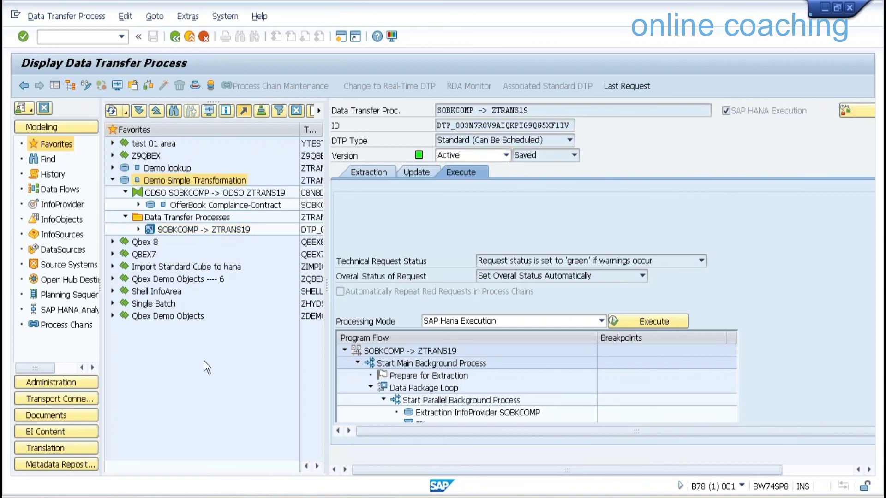
{"action": "right_click", "coordinate": [162, 182]}
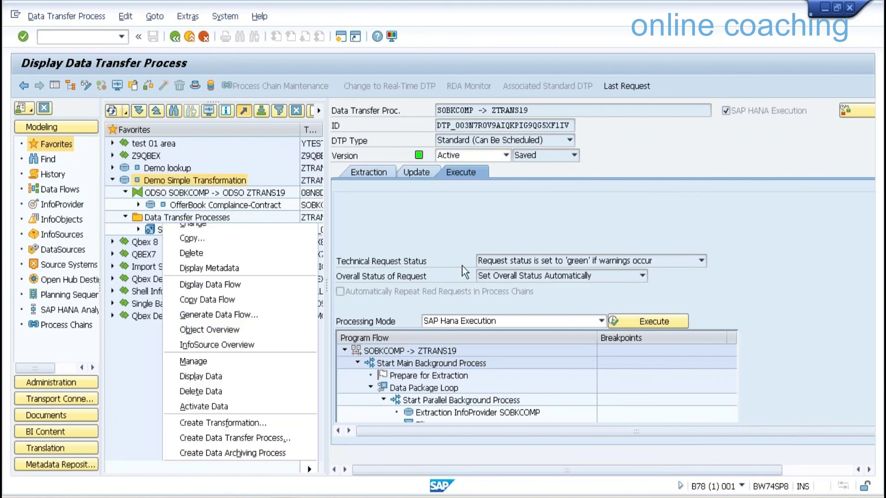
{"action": "key", "text": "m"}
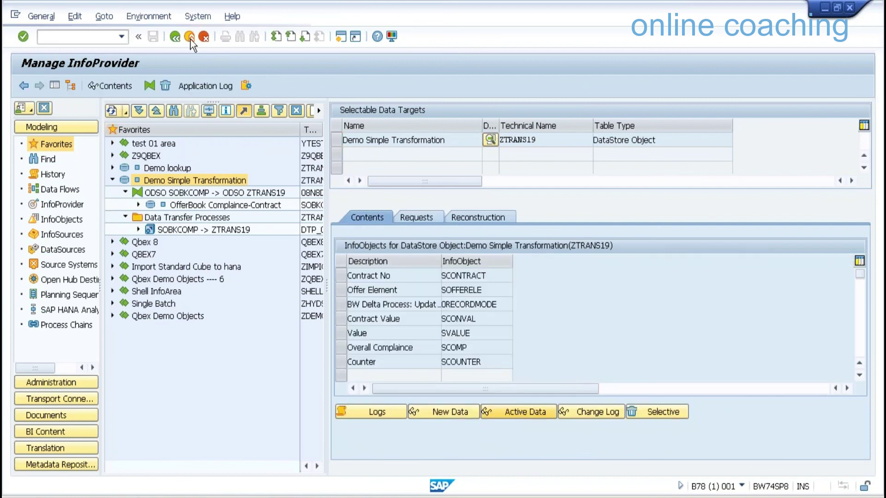
{"action": "left_click", "coordinate": [450, 413]}
{"action": "key", "text": "F3"}
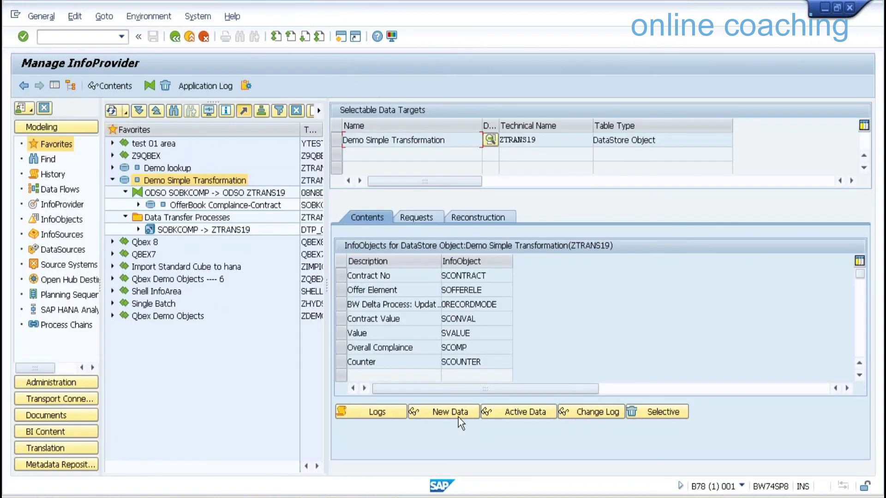
{"action": "left_click", "coordinate": [458, 417]}
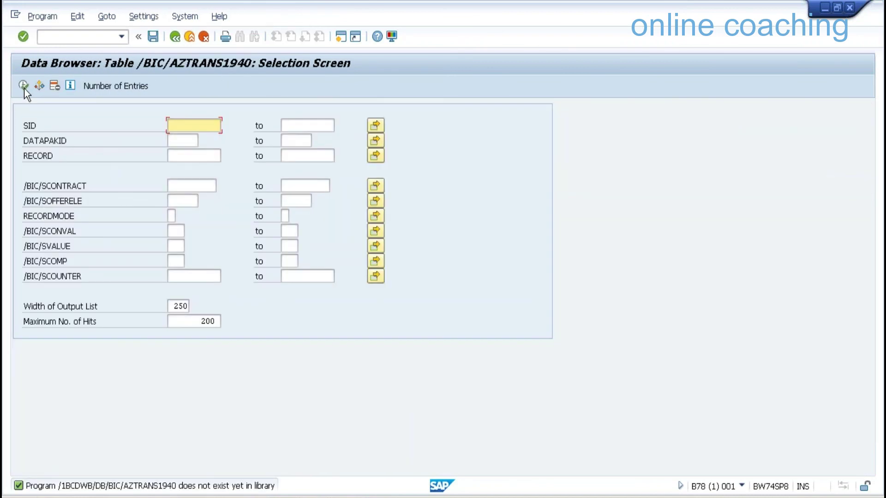
{"action": "left_click", "coordinate": [23, 86]}
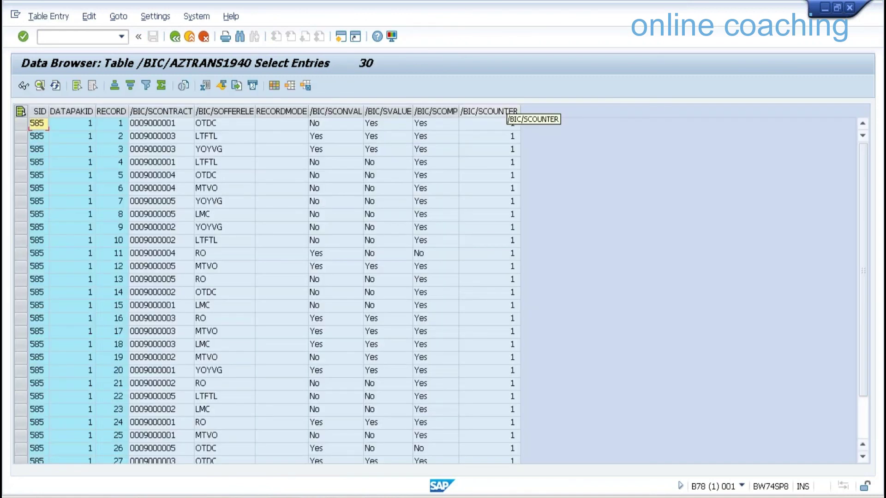
{"action": "left_click", "coordinate": [190, 36]}
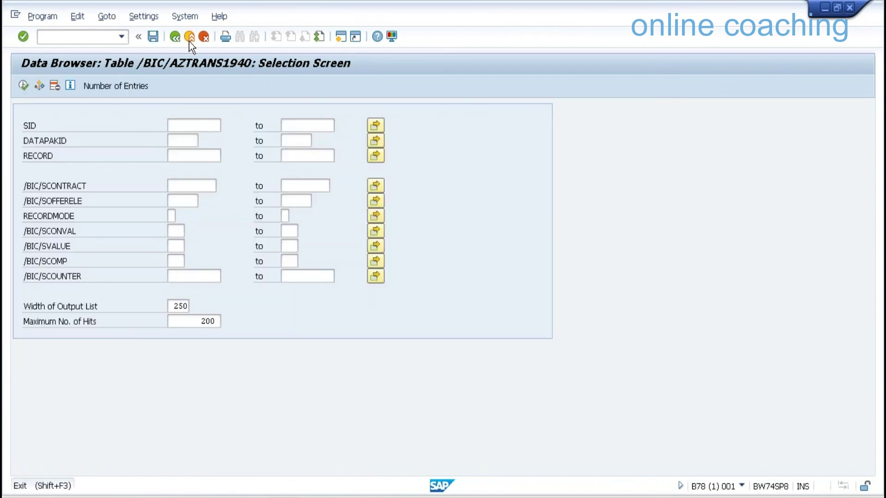
{"action": "left_click", "coordinate": [189, 36]}
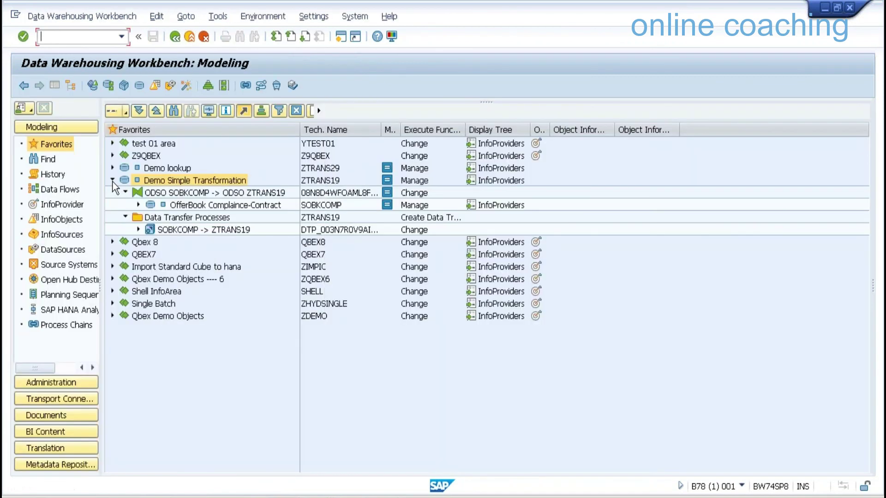
Open the SWDSCON -> ZTRANS29 transformation for change and confirm deleting its HANA script
{"action": "left_click", "coordinate": [112, 167]}
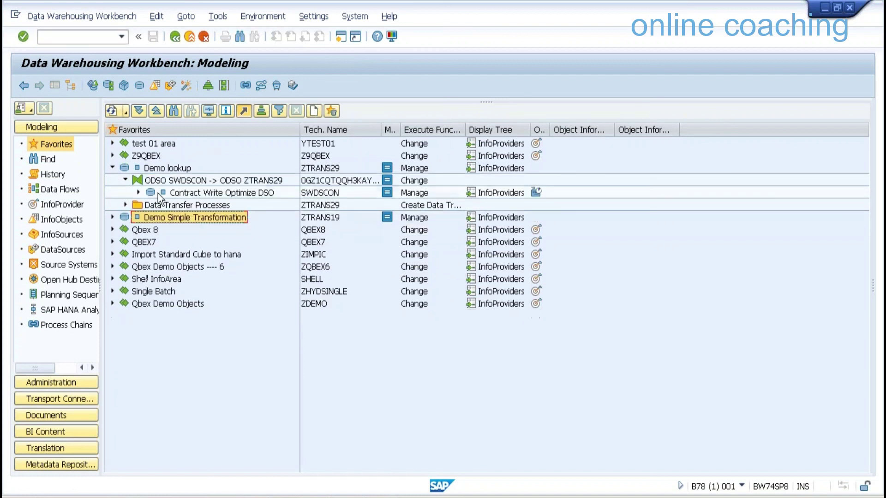
{"action": "right_click", "coordinate": [197, 182]}
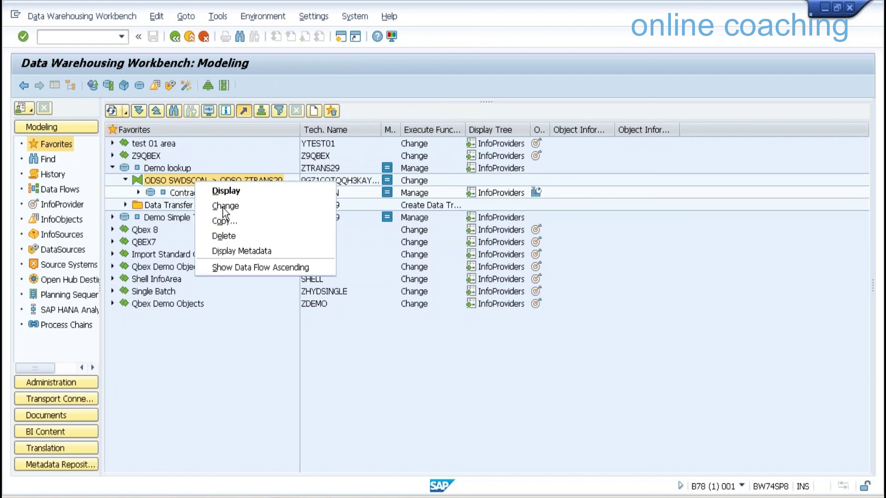
{"action": "left_click", "coordinate": [225, 208]}
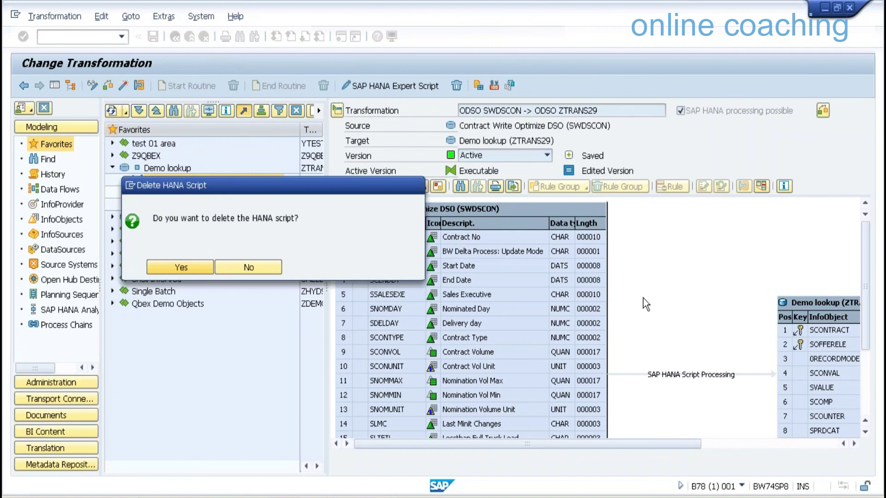
{"action": "key", "text": "Return"}
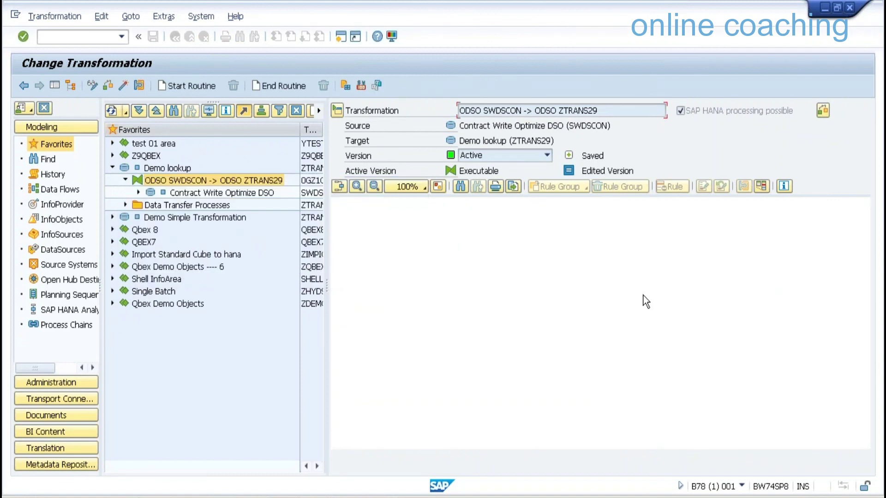
{"action": "left_click", "coordinate": [54, 85]}
{"action": "left_click", "coordinate": [54, 84]}
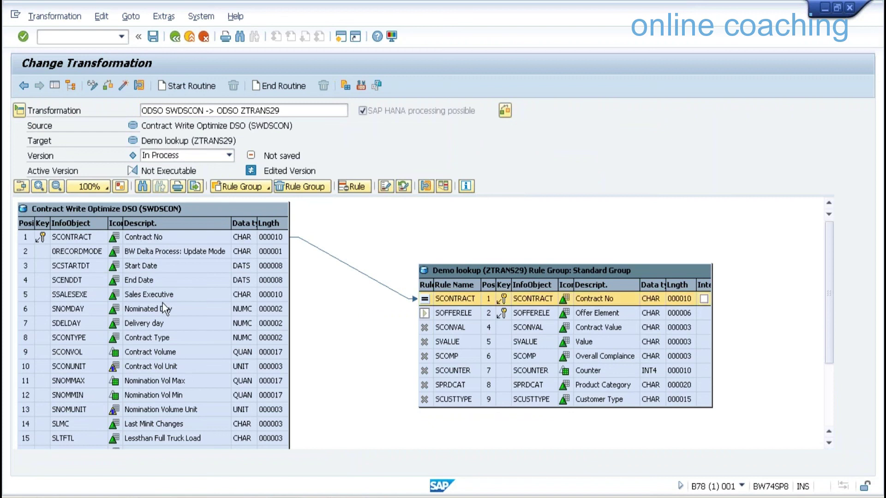
Inspect the regenerated mappings for SPRODUCT, SCUSTTYPE, SPRDCAT, SOFFERELE and SCOUNTER
{"action": "left_click", "coordinate": [831, 393]}
{"action": "left_click", "coordinate": [164, 422]}
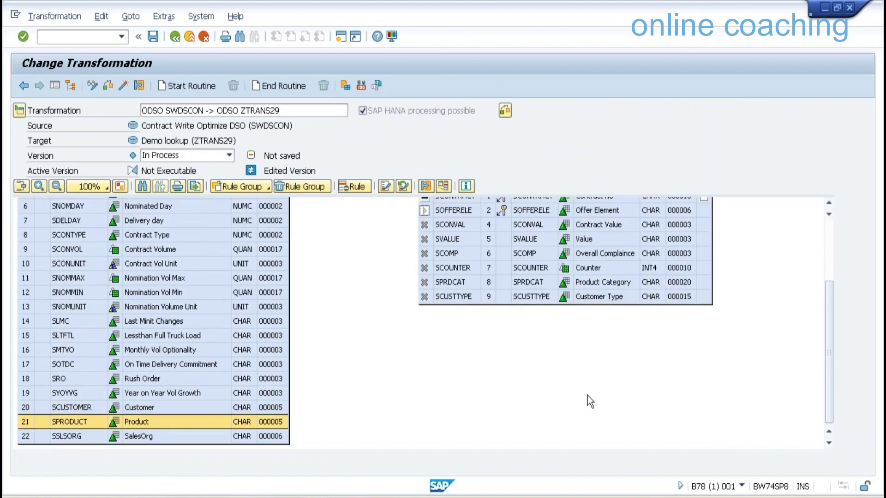
{"action": "scroll", "coordinate": [589, 377], "scroll_direction": "up", "scroll_amount": 3}
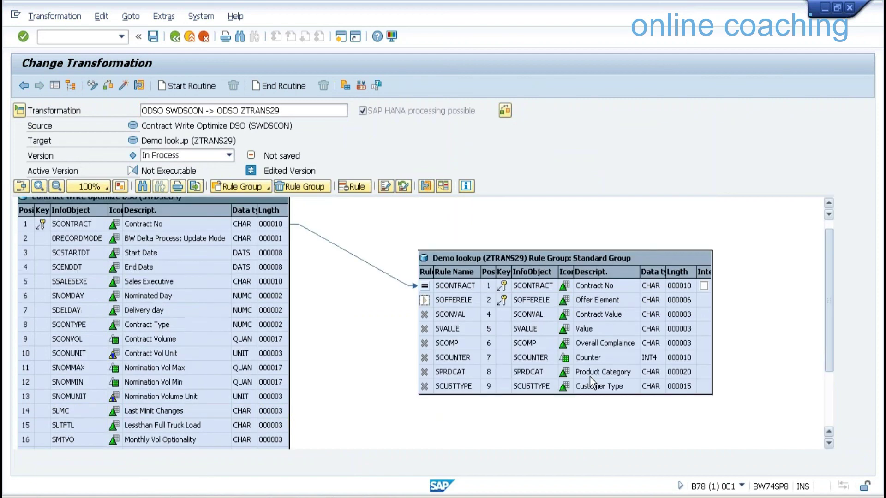
{"action": "scroll", "coordinate": [589, 376], "scroll_direction": "up", "scroll_amount": 1}
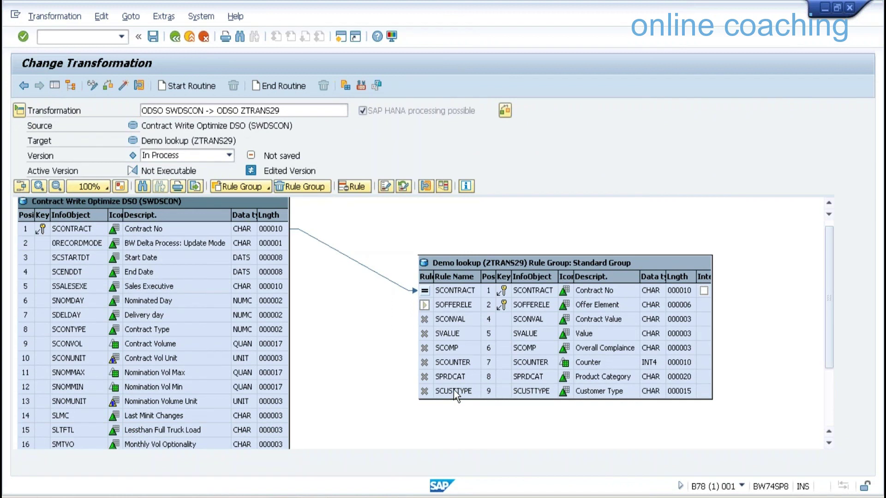
{"action": "left_click", "coordinate": [453, 389]}
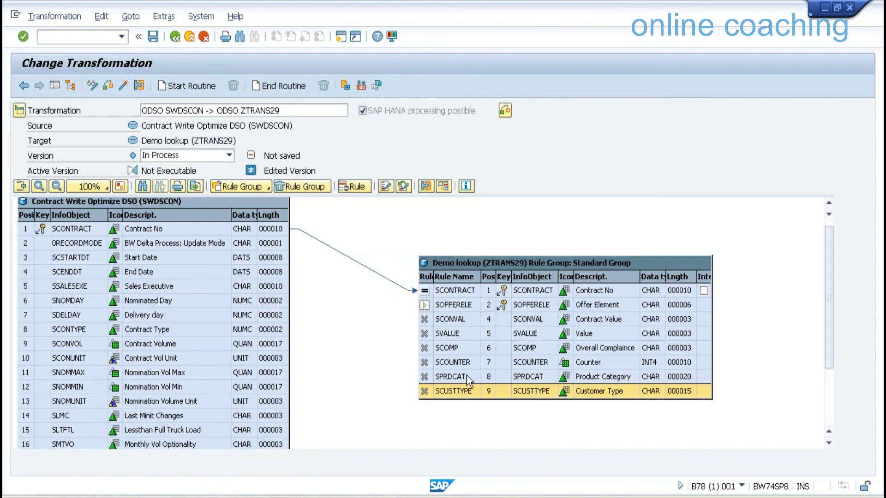
{"action": "left_click", "coordinate": [466, 376]}
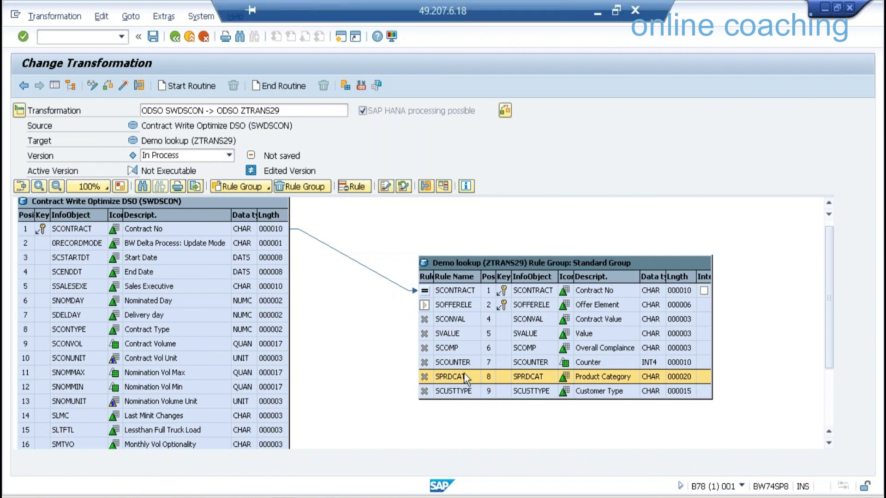
{"action": "key", "text": "Down"}
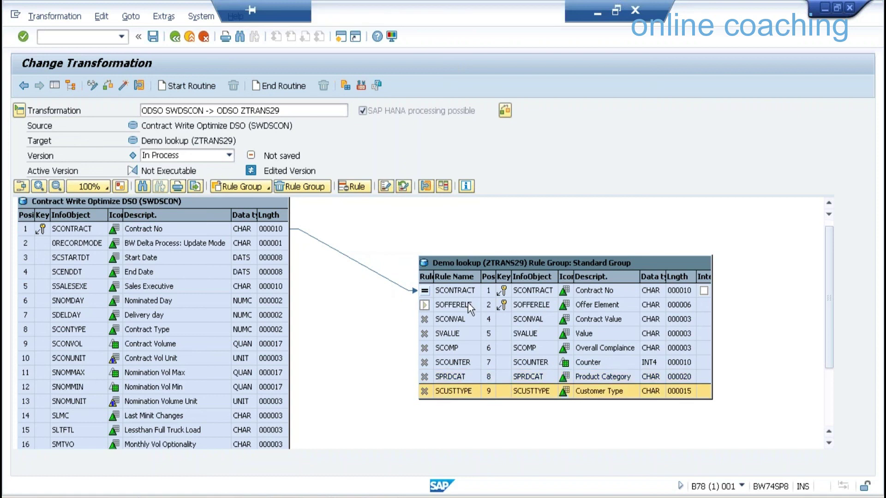
{"action": "left_click", "coordinate": [468, 302]}
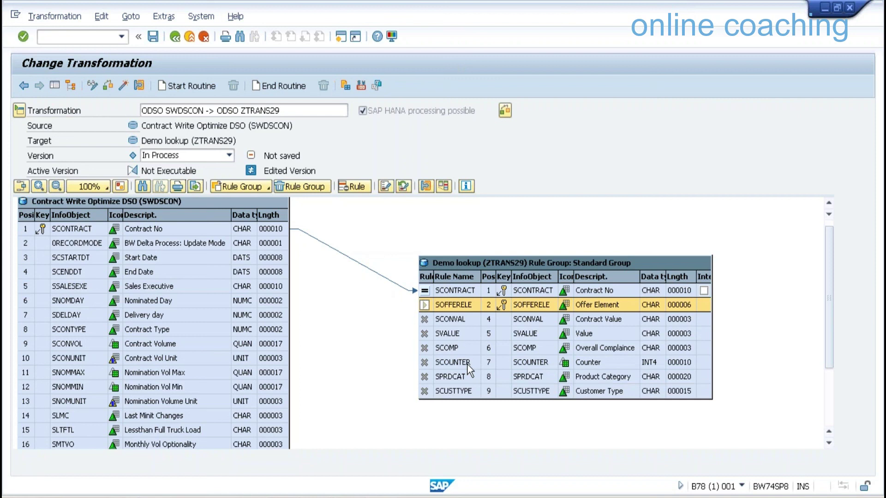
{"action": "left_click", "coordinate": [466, 364]}
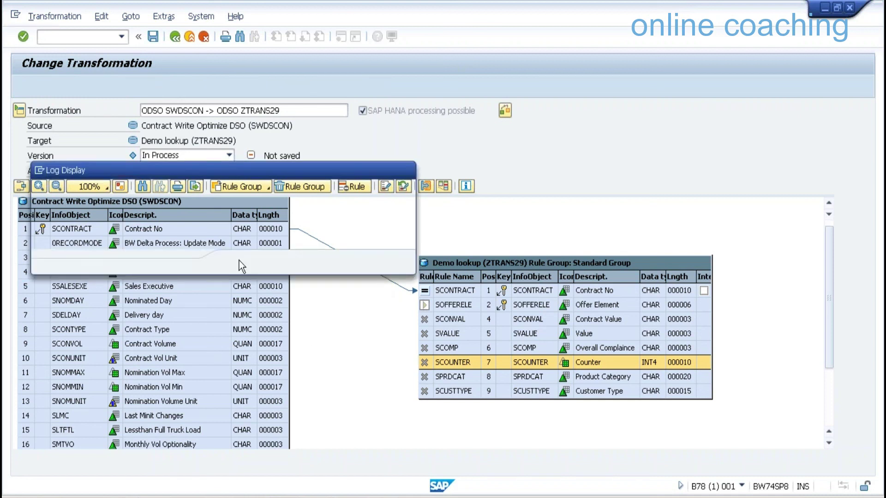
Close the activation log and create a new SAP HANA expert script via Edit > Routines
{"action": "key", "text": "Return"}
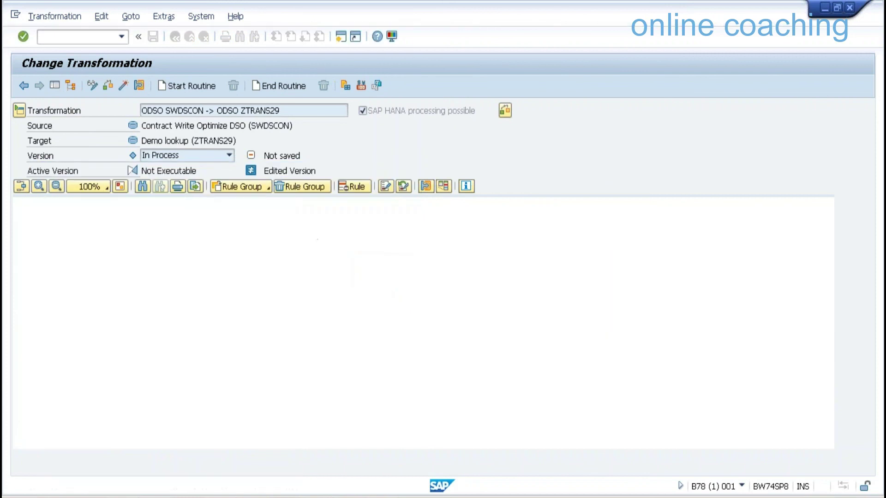
{"action": "left_click", "coordinate": [101, 17]}
{"action": "mouse_move", "coordinate": [280, 40]}
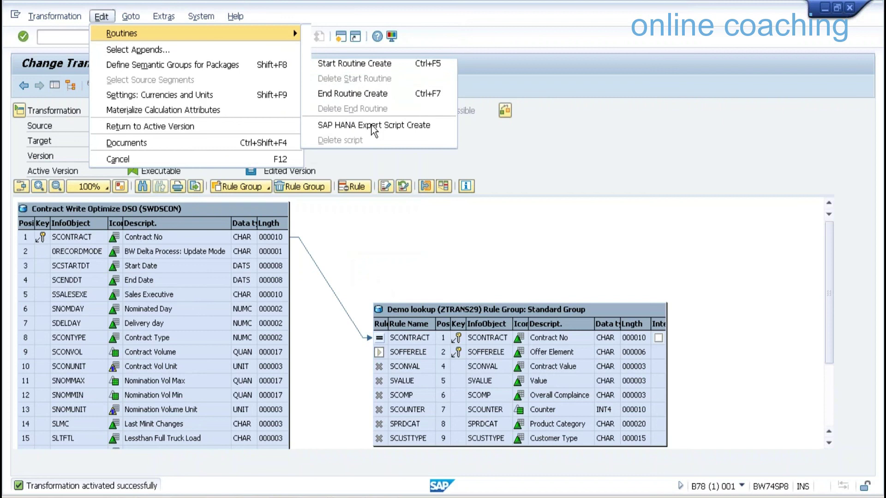
{"action": "left_click", "coordinate": [293, 283]}
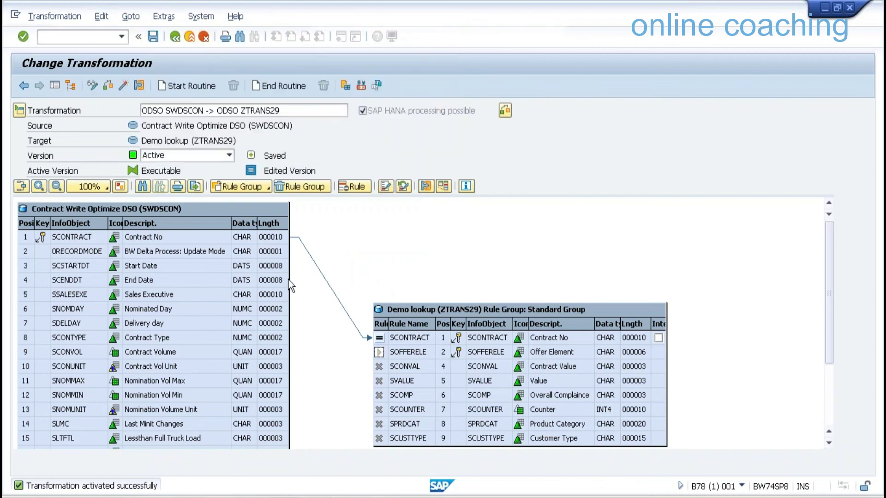
{"action": "left_click", "coordinate": [189, 297]}
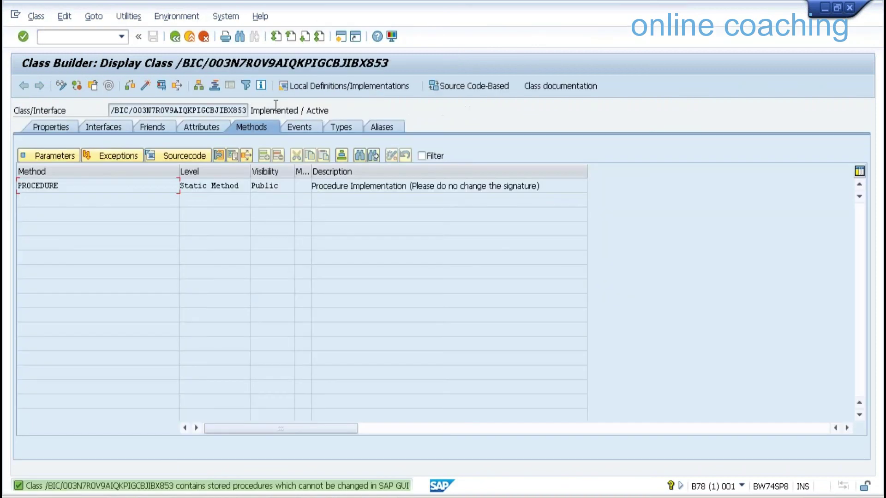
Copy the generated class name, close the old class editor and return to the Project Explorer tree
{"action": "left_click_drag", "start_coordinate": [248, 110], "coordinate": [224, 110]}
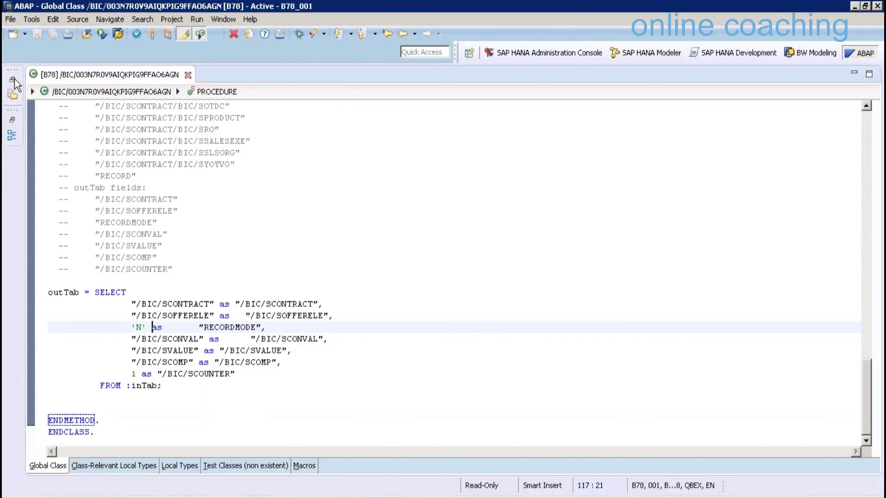
{"action": "left_click", "coordinate": [13, 80]}
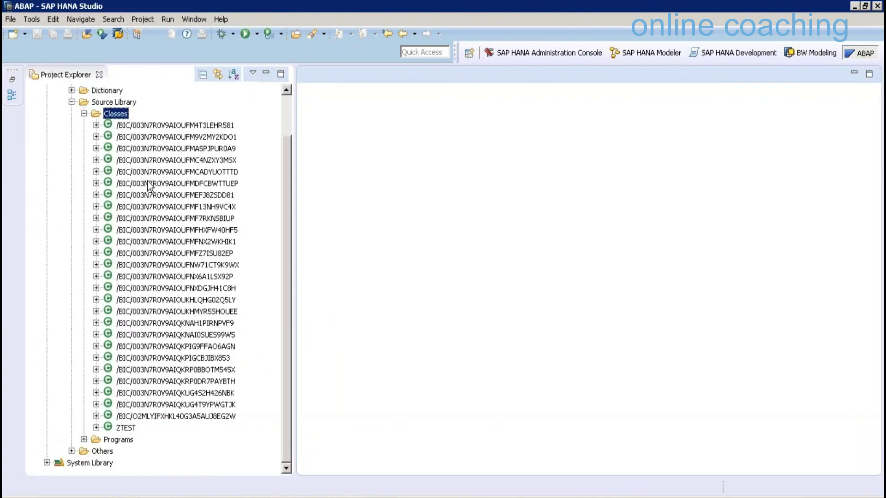
{"action": "left_click", "coordinate": [275, 233]}
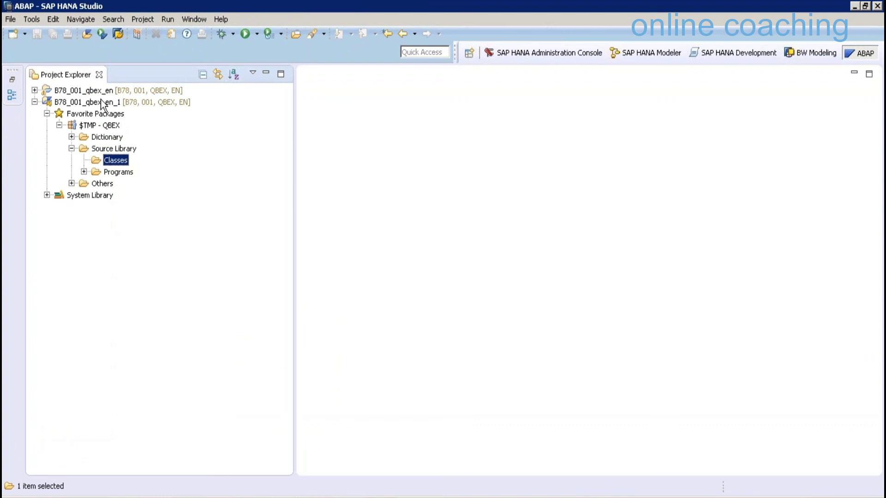
Close and reopen the B78_001_qbex_en_1 project, logging on with the account password
{"action": "right_click", "coordinate": [102, 105]}
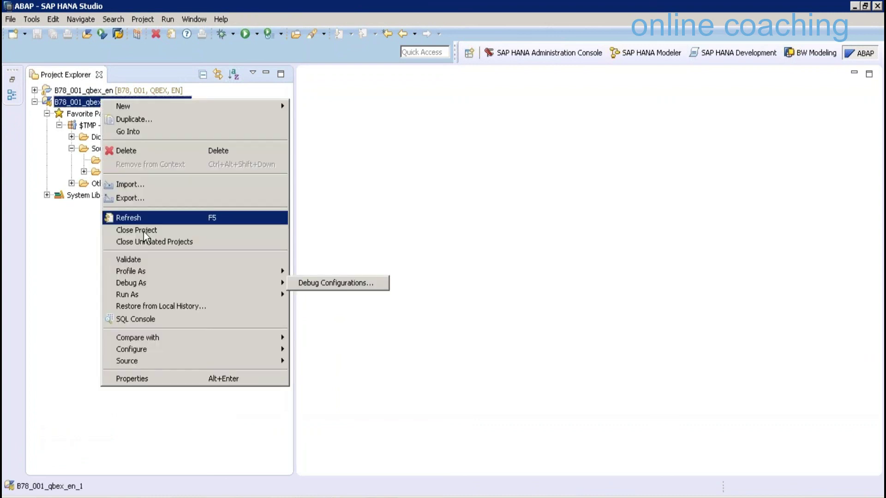
{"action": "left_click", "coordinate": [143, 230]}
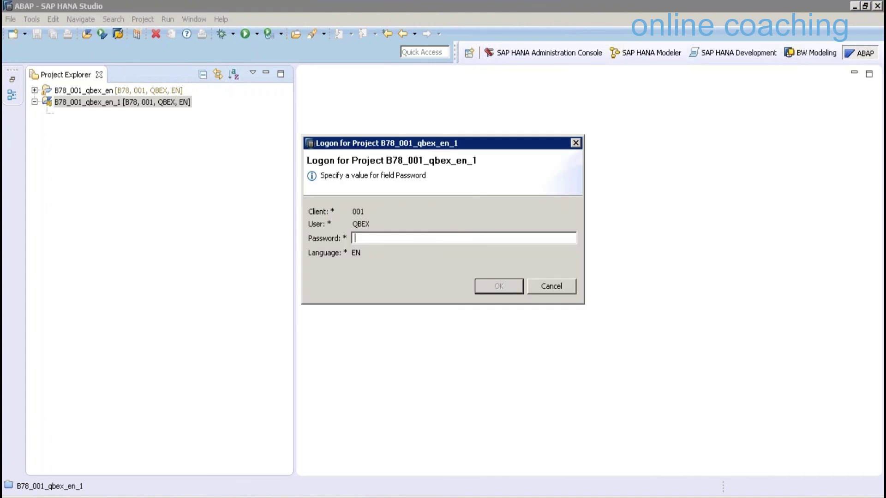
{"action": "type", "text": "**********"}
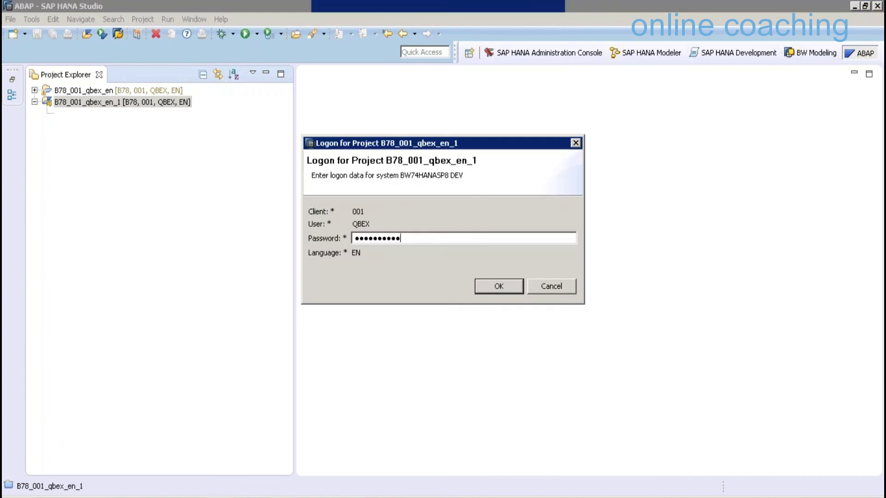
{"action": "key", "text": "Return"}
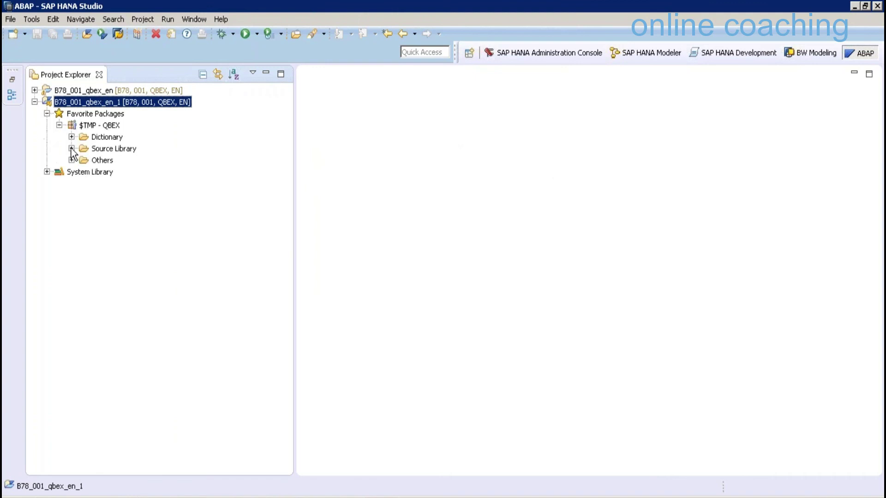
Expand Source Library > Classes and refresh the $TMP - QBEX package
{"action": "left_click", "coordinate": [72, 148]}
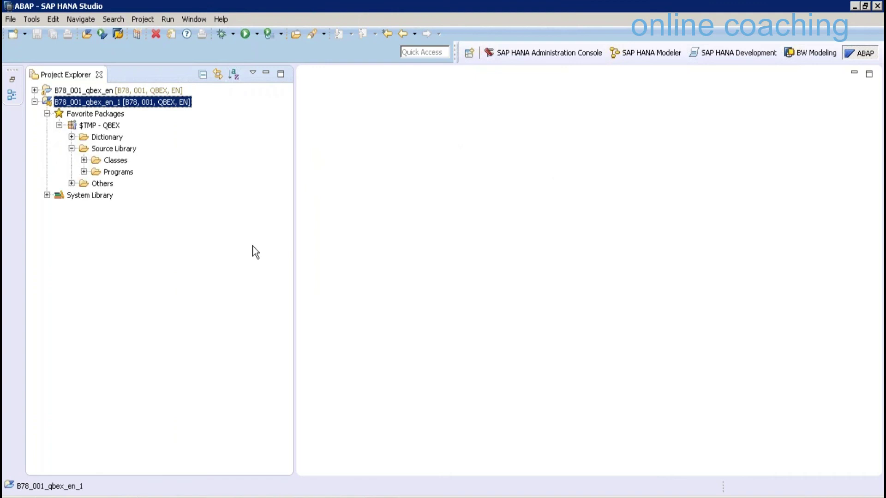
{"action": "left_click", "coordinate": [84, 160]}
{"action": "left_click", "coordinate": [124, 148]}
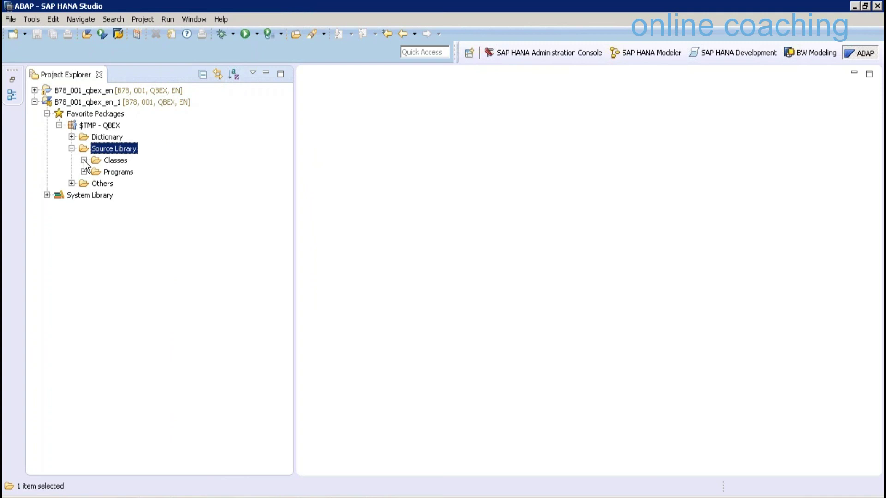
{"action": "left_click", "coordinate": [84, 161]}
{"action": "left_click", "coordinate": [101, 124]}
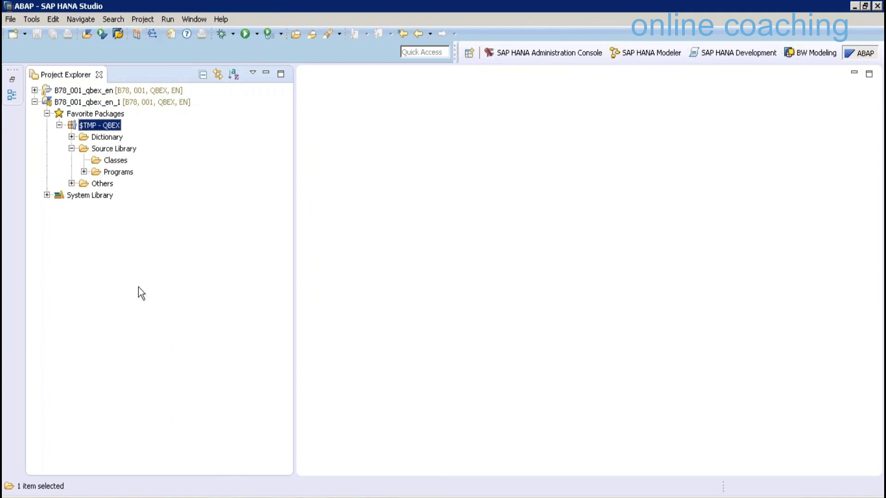
{"action": "right_click", "coordinate": [102, 124]}
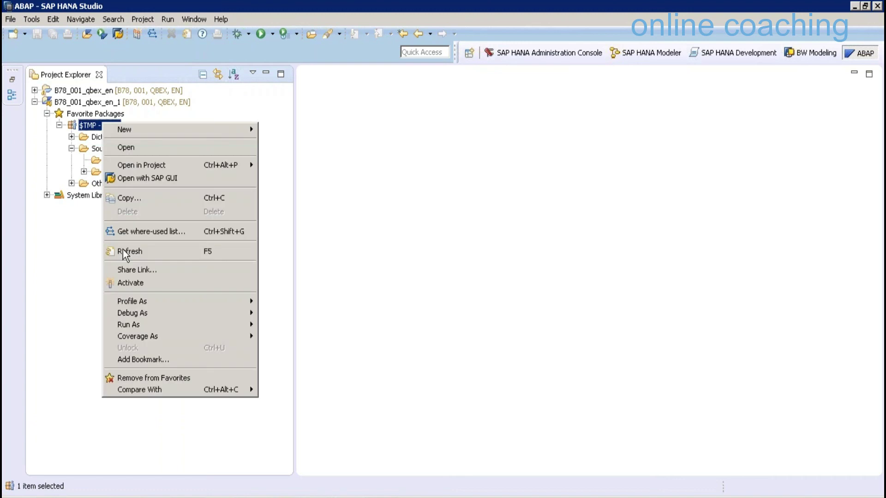
{"action": "left_click", "coordinate": [122, 251]}
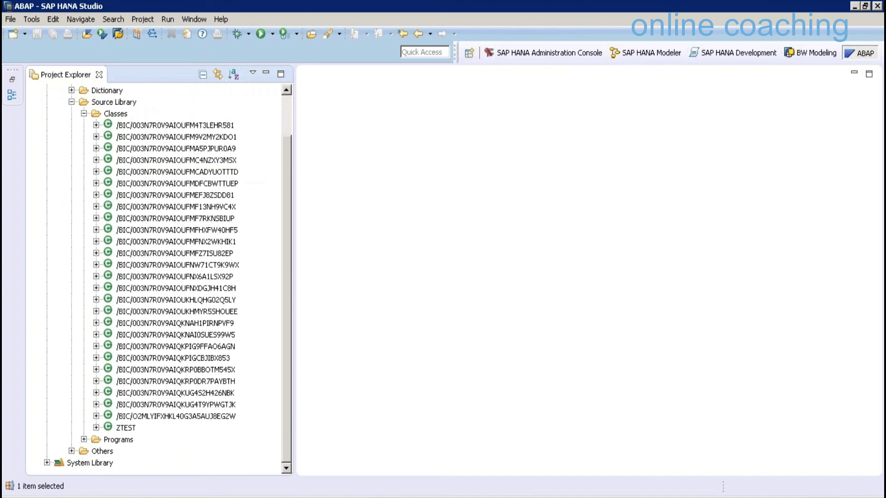
Open class /BIC/003N7R0V9AIQKPIGCBJIBX853 maximized and scroll to the end of its PROCEDURE method
{"action": "left_click", "coordinate": [173, 358]}
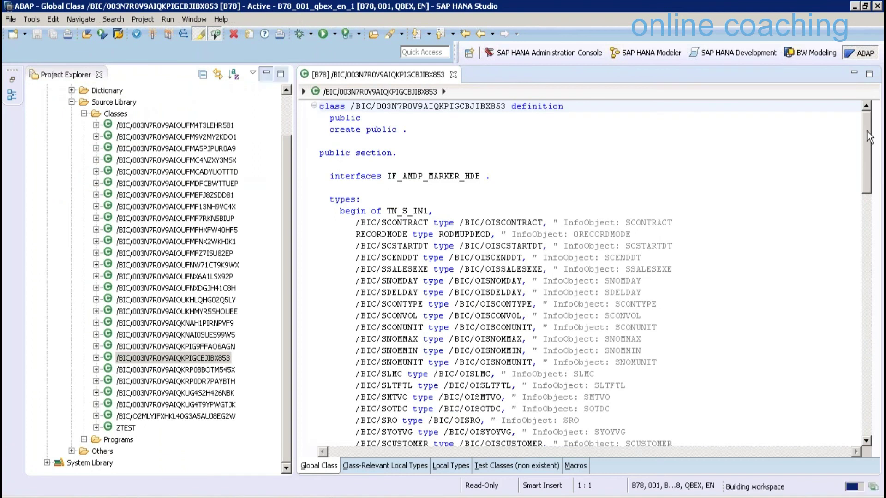
{"action": "key", "text": "ctrl+m"}
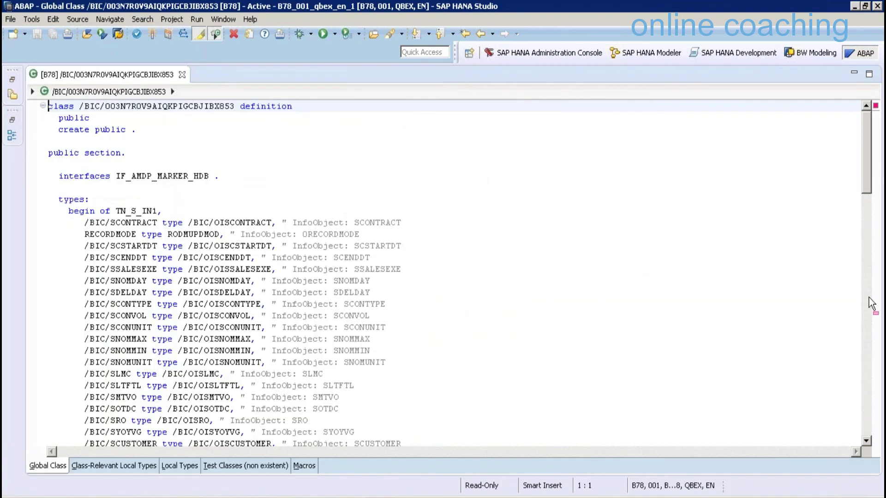
{"action": "left_click", "coordinate": [875, 313]}
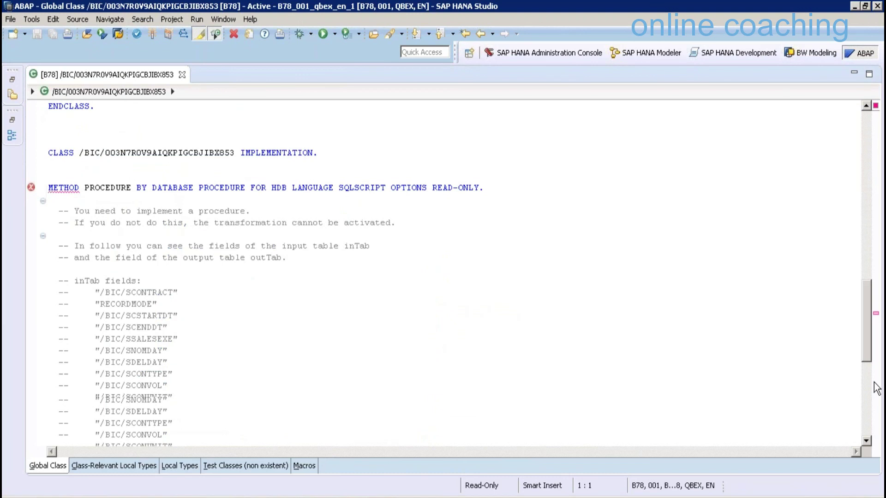
{"action": "left_click", "coordinate": [876, 387]}
{"action": "left_click", "coordinate": [295, 406]}
{"action": "key", "text": "Up"}
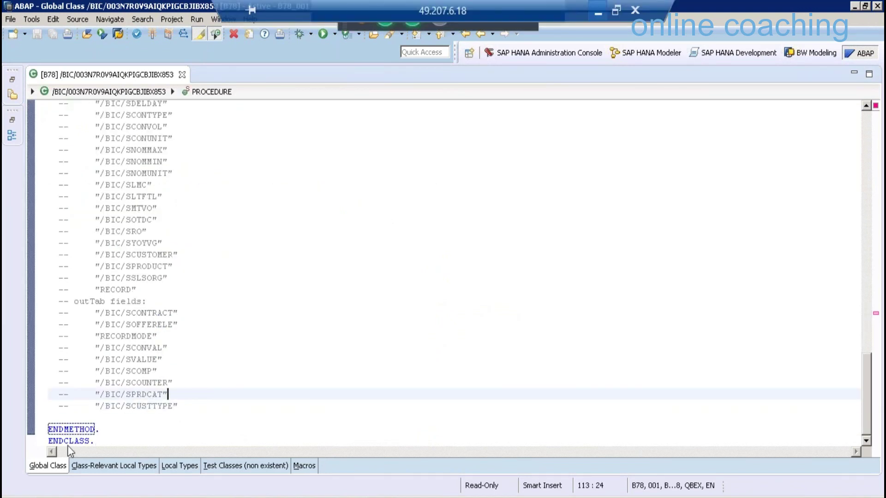
{"action": "key", "text": "alt+Tab"}
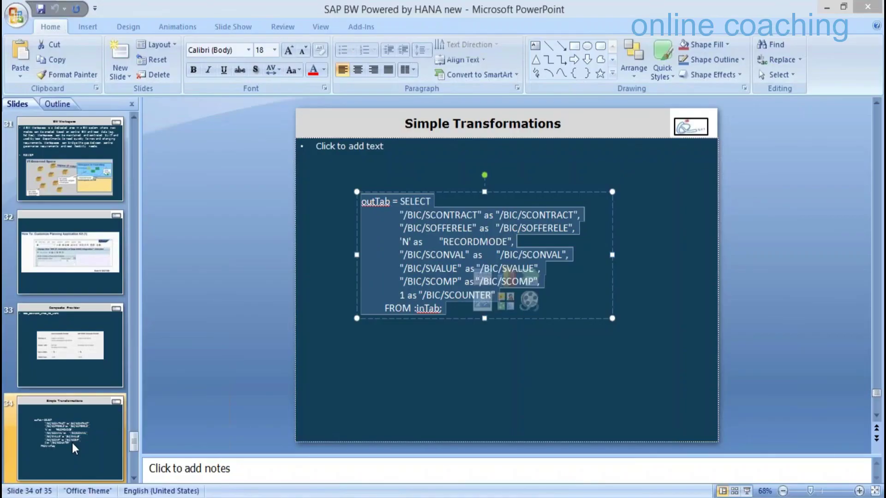
Copy the USING line from slide 35's code box and return to the HANA Studio class
{"action": "key", "text": "Page_Down"}
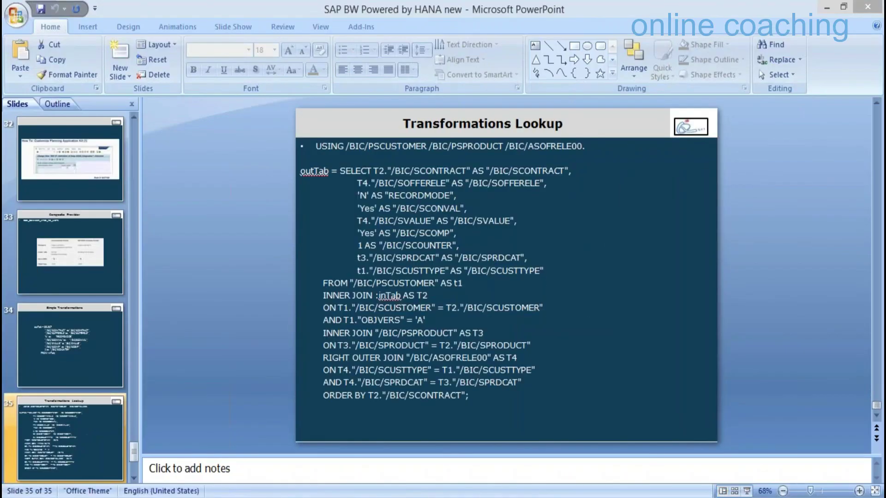
{"action": "left_click", "coordinate": [582, 146]}
{"action": "left_click", "coordinate": [316, 146], "text": "shift"}
{"action": "key", "text": "ctrl+c"}
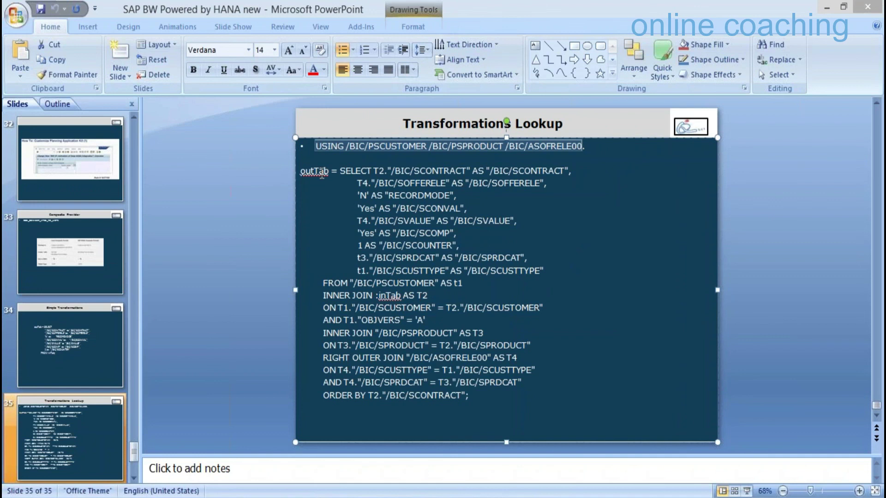
{"action": "key", "text": "alt+Tab"}
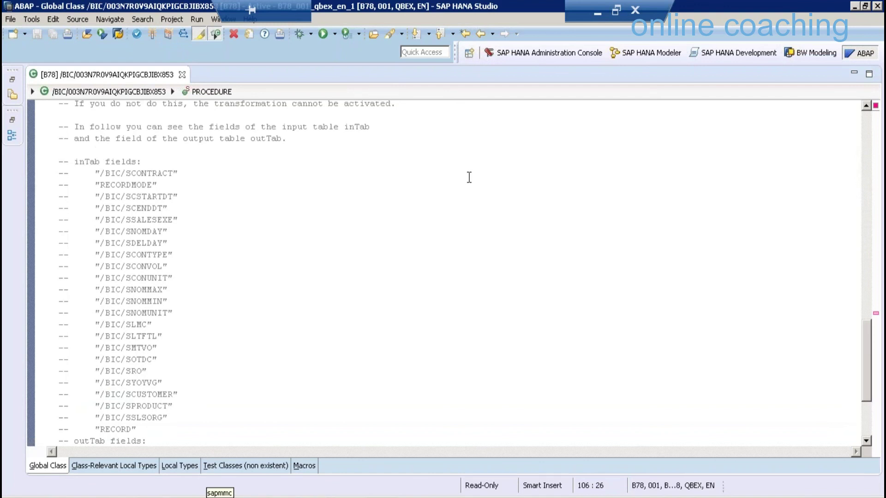
{"action": "scroll", "coordinate": [469, 177], "scroll_direction": "up", "scroll_amount": 3}
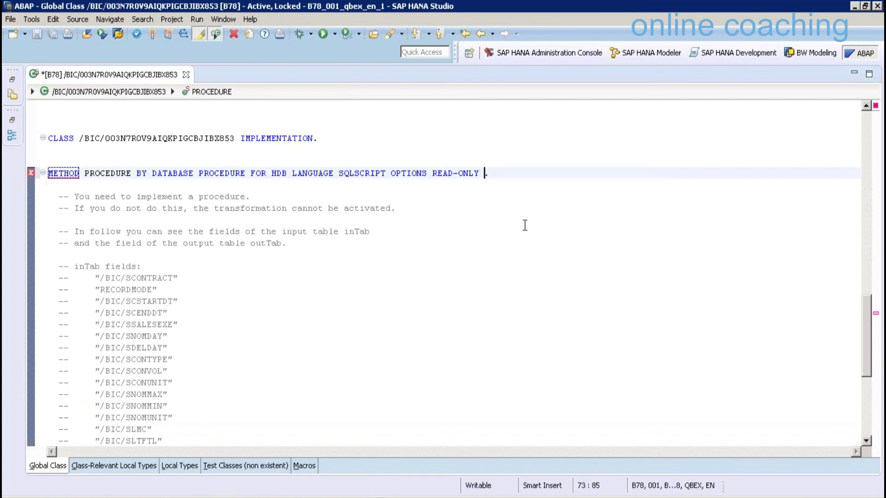
Append the USING clause for /BIC/PSCUSTOMER, /BIC/PSPRODUCT and /BIC/ASOFRELE00 to the METHOD statement and check the names
{"action": "key", "text": "End"}
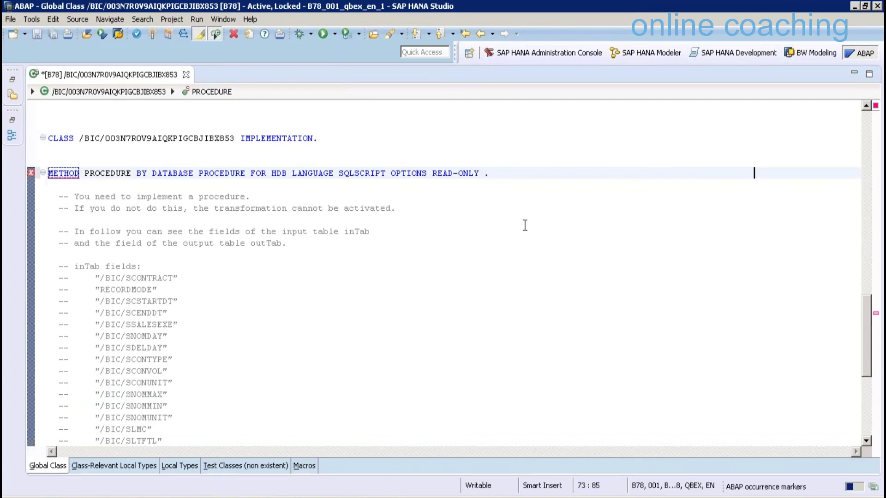
{"action": "key", "text": "ctrl+v"}
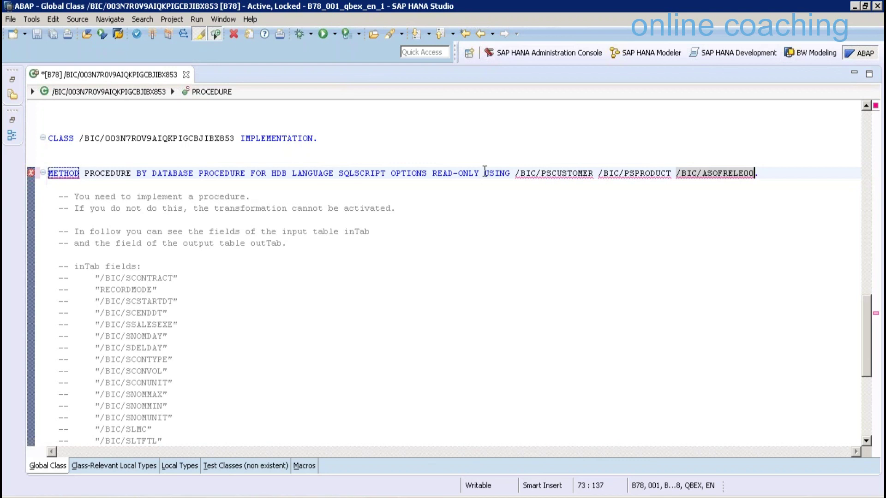
{"action": "left_click", "coordinate": [485, 173]}
{"action": "double_click", "coordinate": [596, 173]}
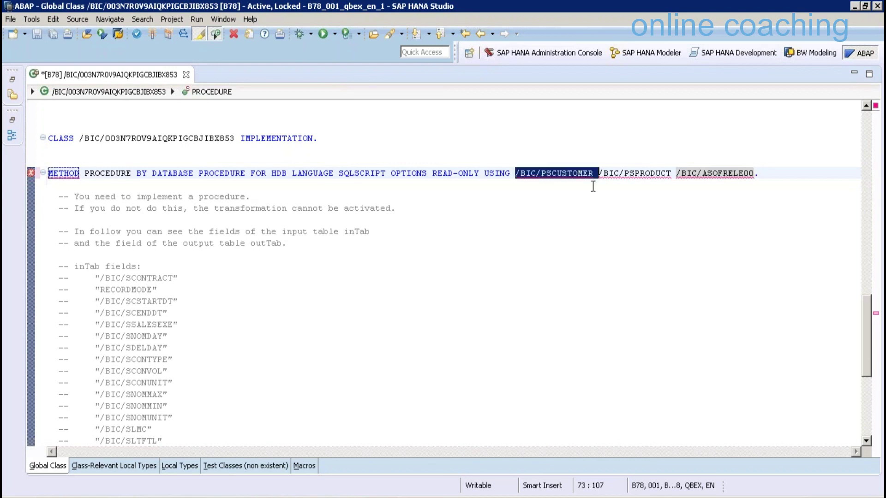
{"action": "double_click", "coordinate": [548, 179]}
{"action": "left_click", "coordinate": [548, 179]}
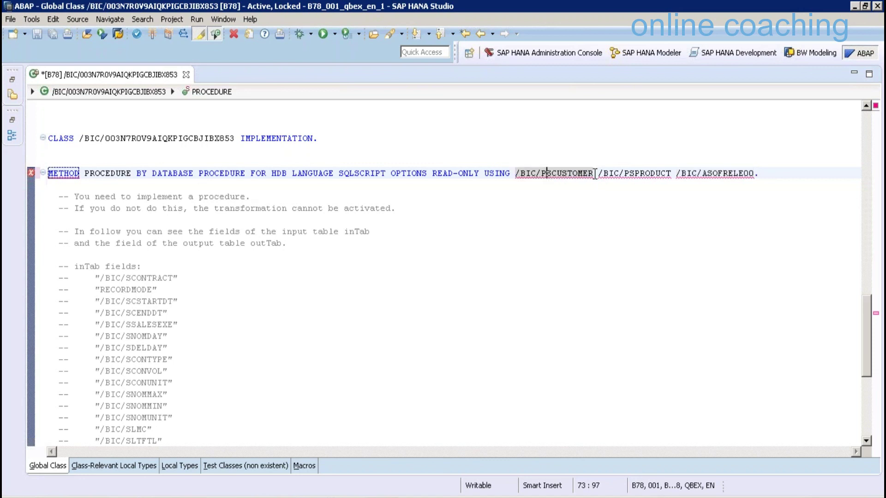
{"action": "left_click", "coordinate": [630, 173]}
{"action": "key", "text": "ctrl+shift+Right"}
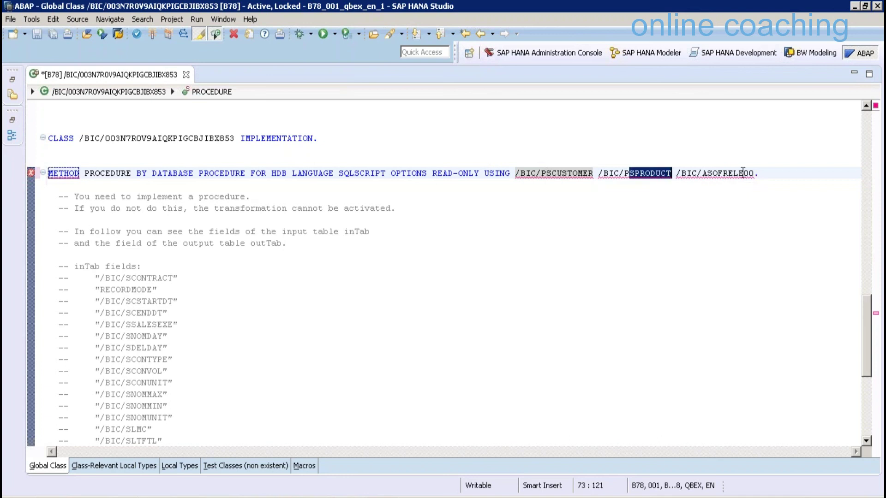
{"action": "left_click_drag", "start_coordinate": [707, 173], "coordinate": [739, 173]}
{"action": "key", "text": "shift+Right"}
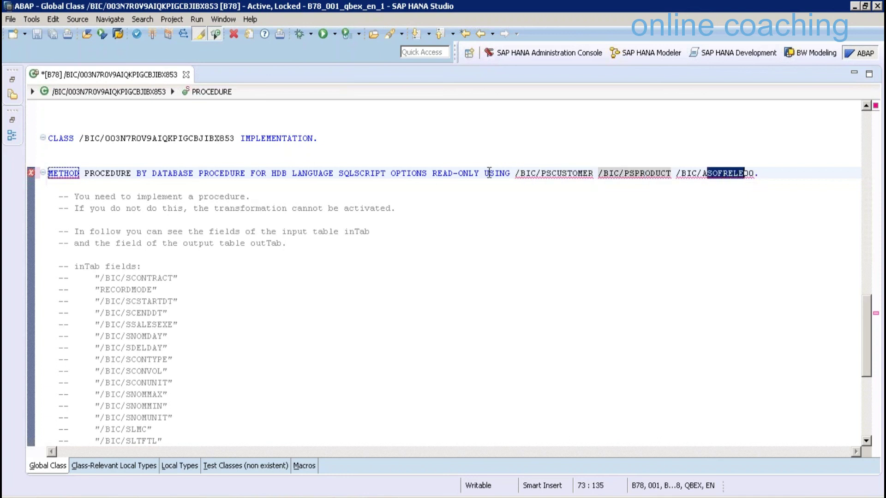
{"action": "left_click", "coordinate": [487, 173]}
{"action": "left_click", "coordinate": [755, 173], "text": "shift"}
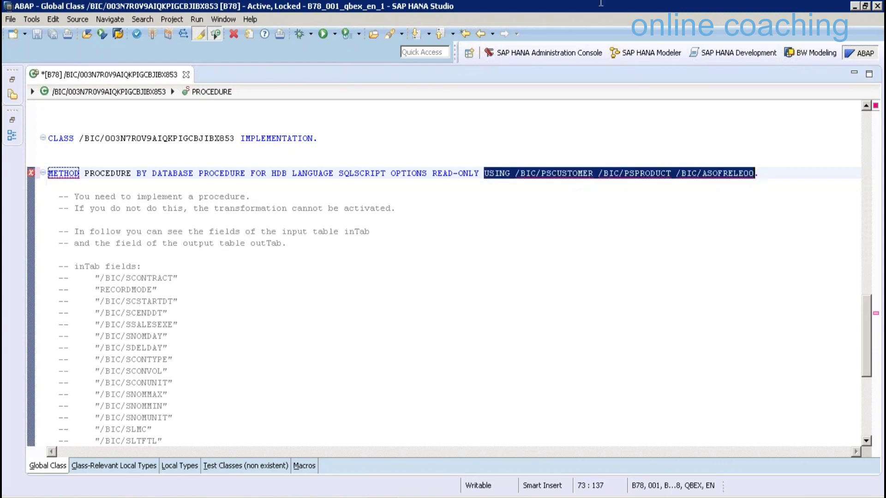
{"action": "scroll", "coordinate": [443, 273], "scroll_direction": "down", "scroll_amount": 5}
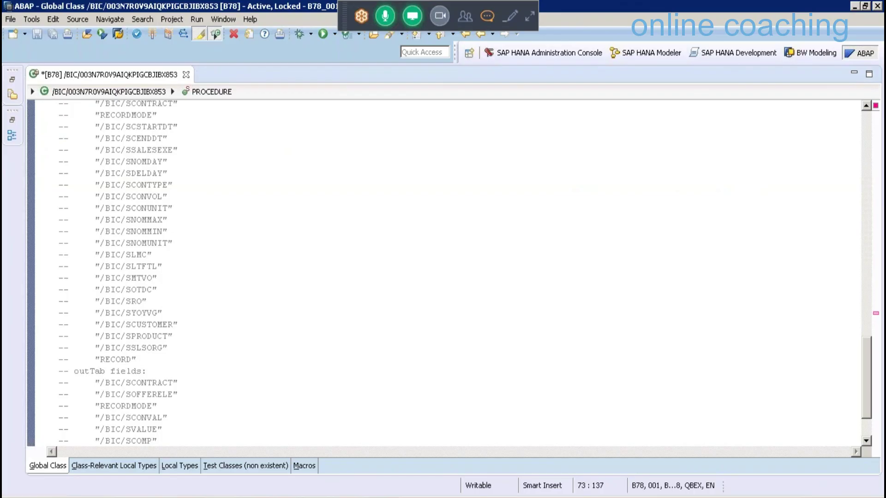
Copy the outTab SELECT lookup query from slide 35 and paste it above ENDMETHOD
{"action": "key", "text": "alt+Tab"}
{"action": "left_click_drag", "start_coordinate": [469, 396], "coordinate": [299, 171]}
{"action": "key", "text": "ctrl+c"}
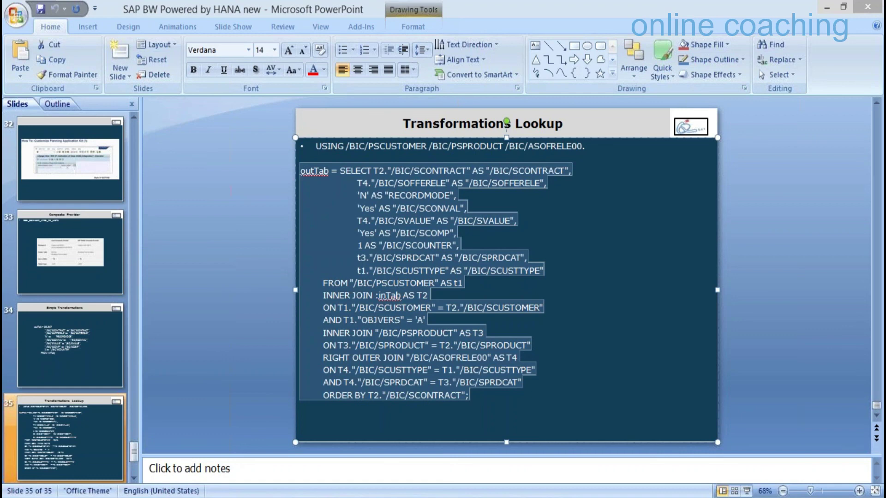
{"action": "key", "text": "alt+Tab"}
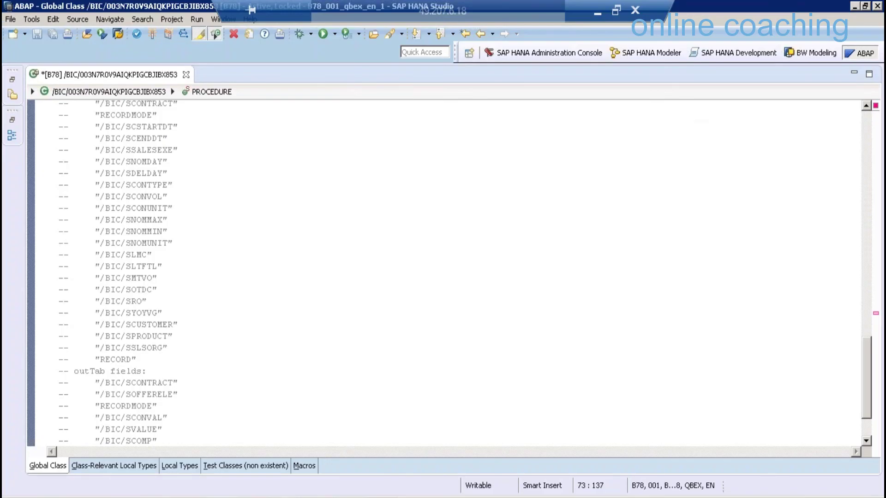
{"action": "scroll", "coordinate": [233, 394], "scroll_direction": "down", "scroll_amount": 2}
{"action": "left_click", "coordinate": [234, 417]}
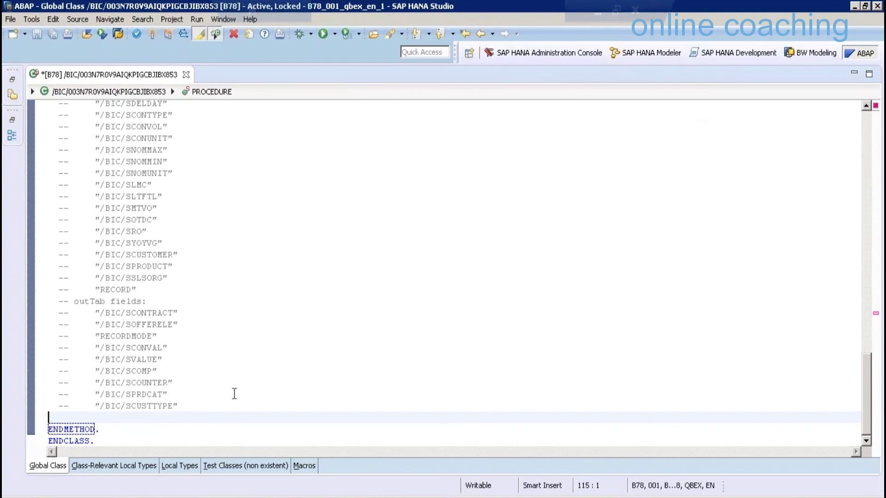
{"action": "key", "text": "ctrl+v"}
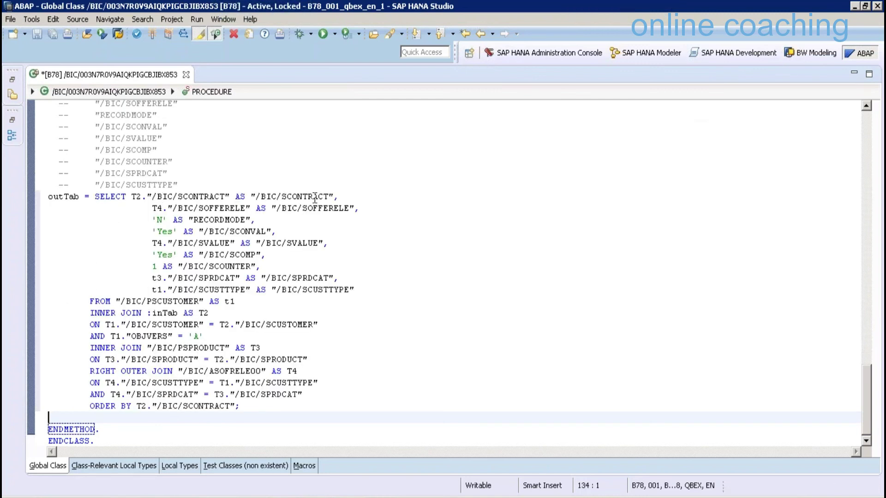
{"action": "left_click", "coordinate": [178, 197]}
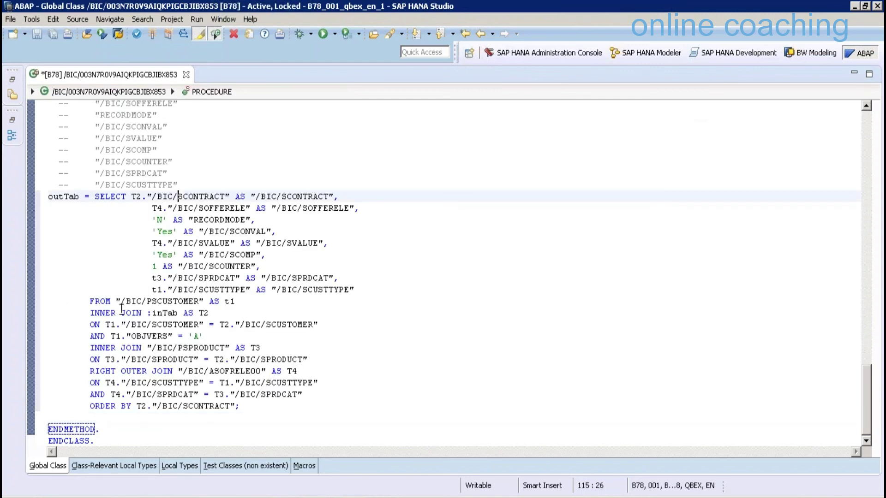
{"action": "left_click", "coordinate": [110, 313]}
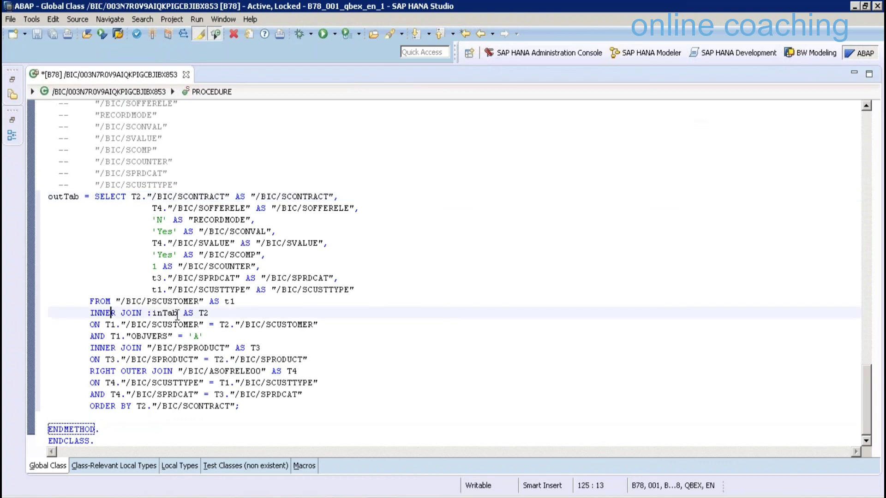
{"action": "left_click_drag", "start_coordinate": [152, 313], "coordinate": [174, 314]}
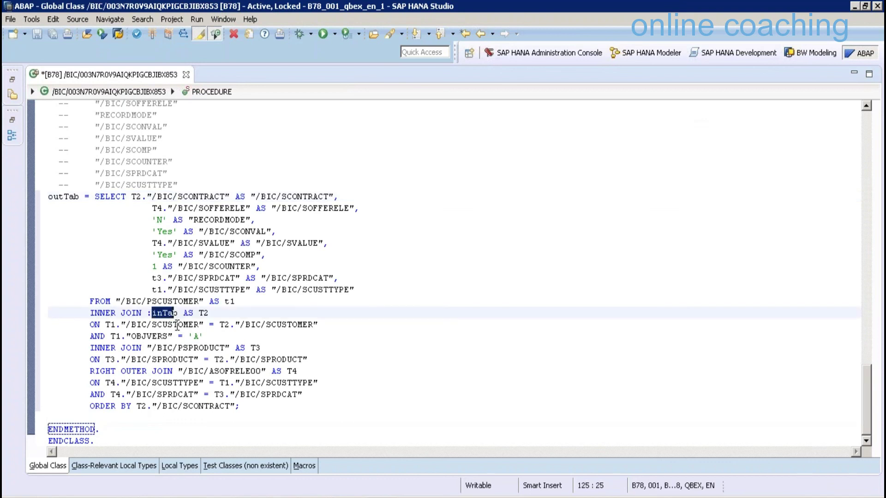
{"action": "key", "text": "Down"}
{"action": "key", "text": "shift+Right"}
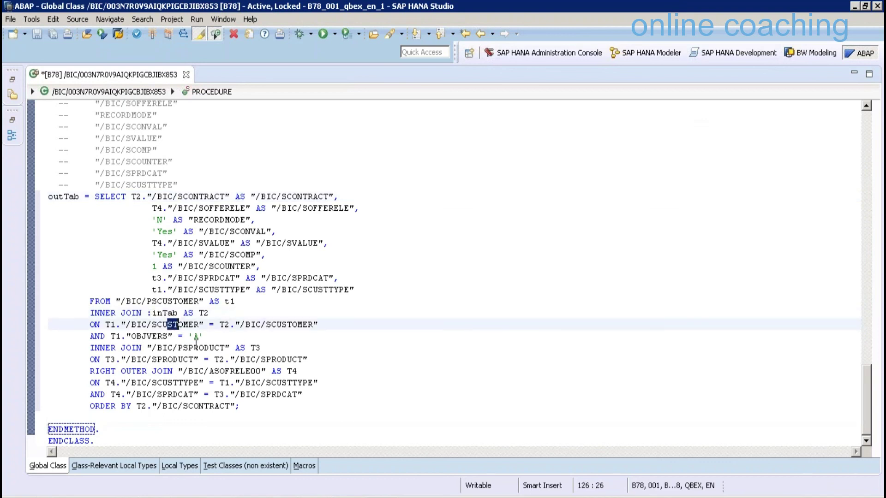
{"action": "mouse_move", "coordinate": [165, 301]}
{"action": "left_mouse_down"}
{"action": "mouse_move", "coordinate": [142, 301]}
{"action": "mouse_move", "coordinate": [173, 314]}
{"action": "left_mouse_up"}
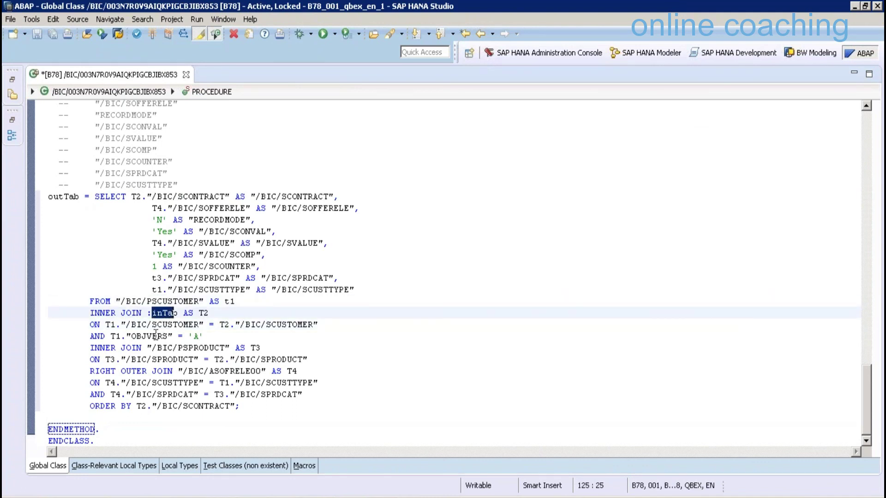
{"action": "left_click", "coordinate": [163, 325]}
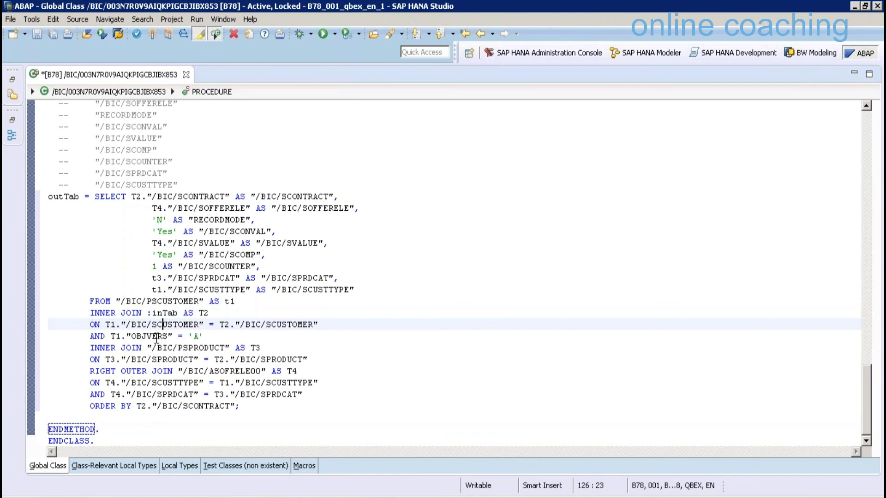
{"action": "left_click", "coordinate": [157, 336]}
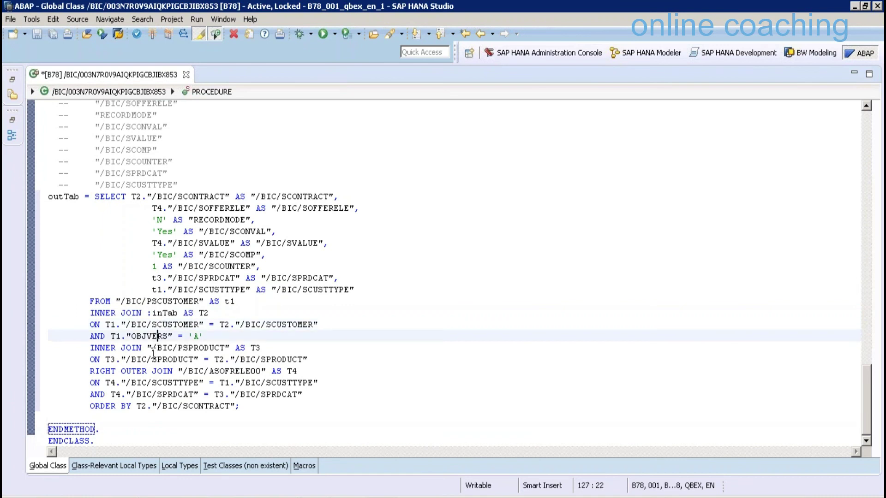
{"action": "double_click", "coordinate": [226, 346]}
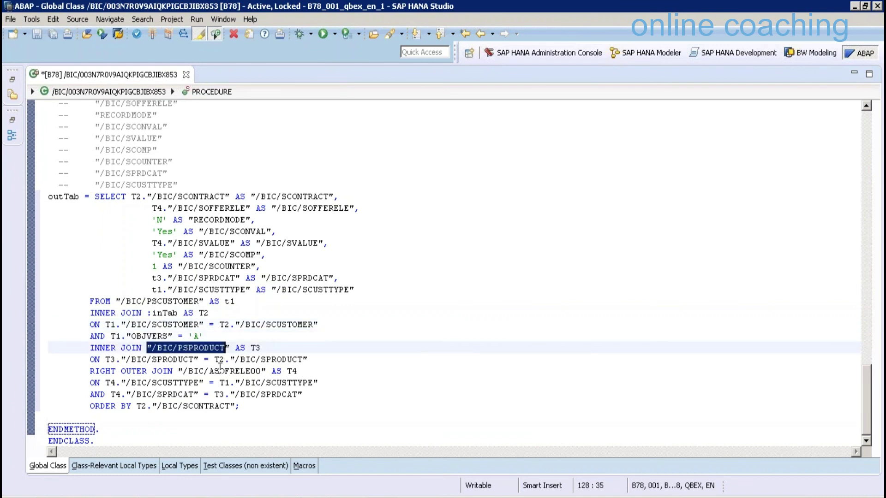
{"action": "left_click", "coordinate": [169, 373]}
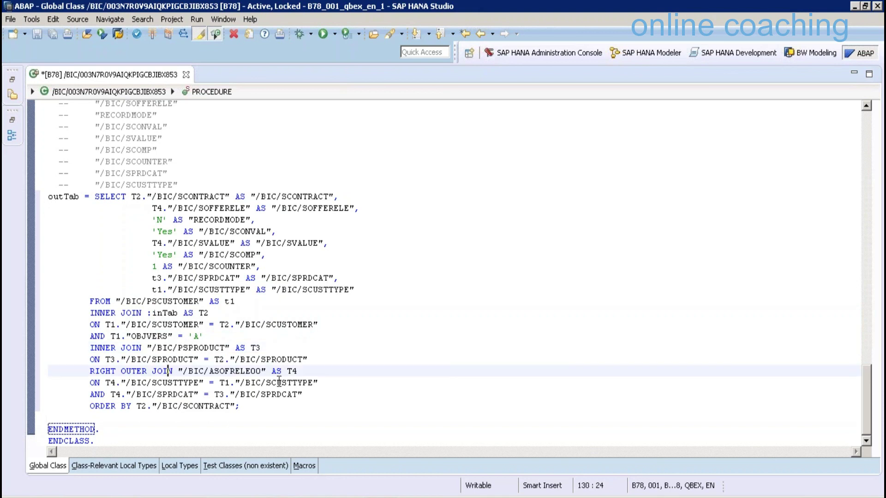
{"action": "left_click_drag", "start_coordinate": [188, 371], "coordinate": [257, 371]}
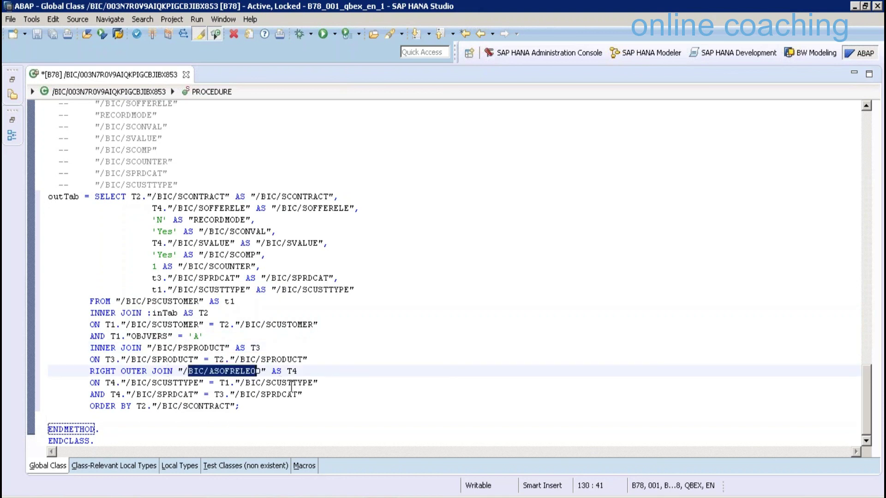
{"action": "left_click", "coordinate": [158, 383]}
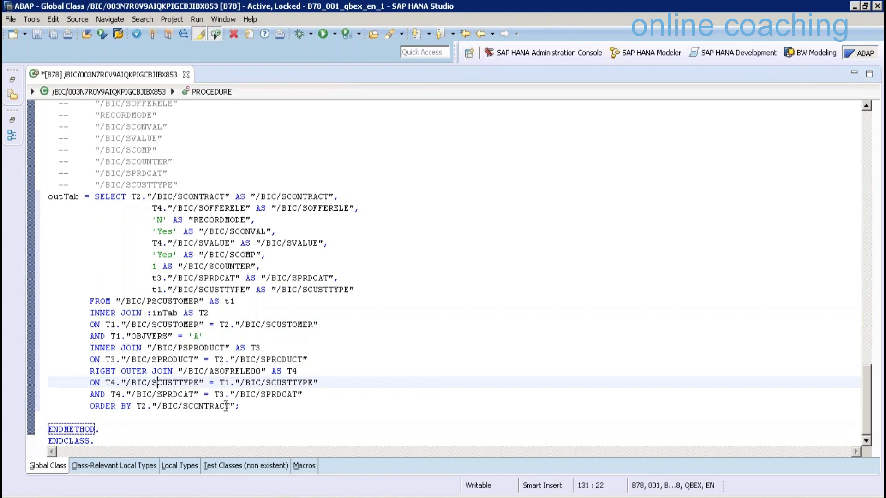
{"action": "left_click", "coordinate": [162, 394]}
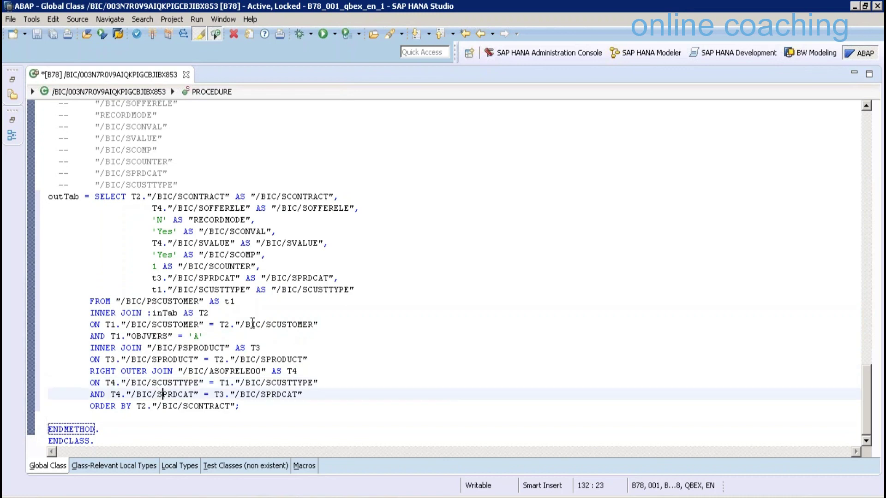
{"action": "left_click", "coordinate": [215, 279]}
{"action": "left_click", "coordinate": [220, 289]}
{"action": "left_click", "coordinate": [209, 208]}
{"action": "key", "text": "Home"}
{"action": "key", "text": "shift+ctrl+Right"}
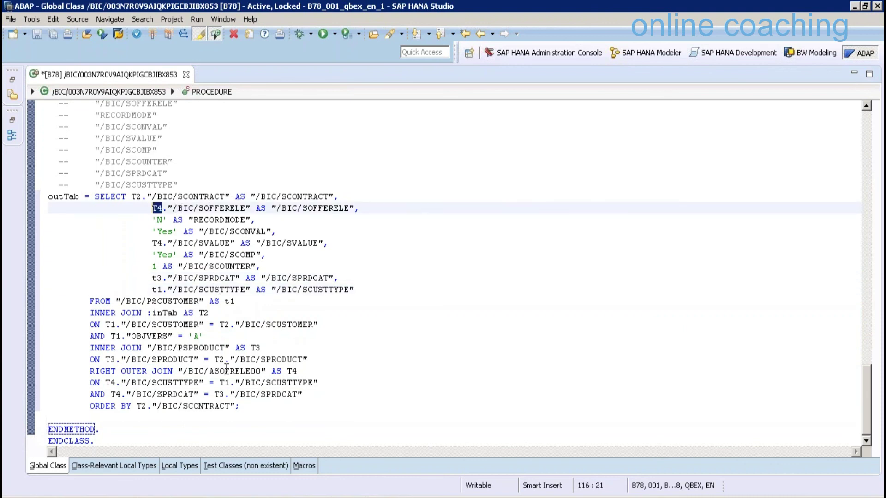
{"action": "left_click", "coordinate": [226, 370]}
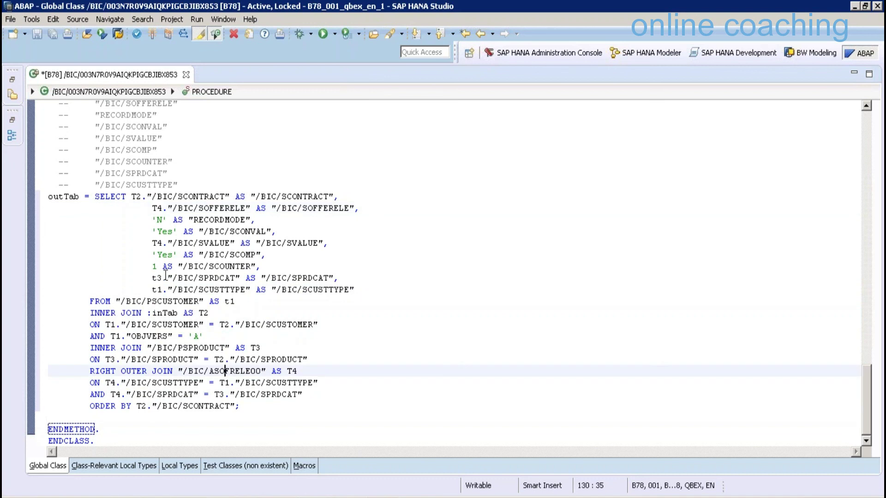
{"action": "left_click", "coordinate": [157, 277]}
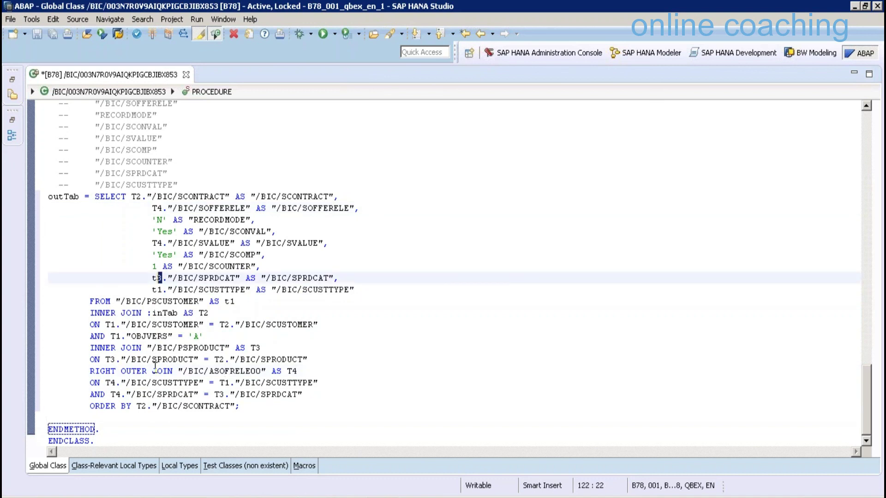
{"action": "left_click", "coordinate": [147, 360]}
{"action": "left_click", "coordinate": [178, 347]}
{"action": "key", "text": "Up"}
{"action": "key", "text": "Up"}
{"action": "key", "text": "Up"}
{"action": "key", "text": "Up"}
{"action": "key", "text": "Up"}
{"action": "key", "text": "Left"}
{"action": "key", "text": "Left"}
{"action": "key", "text": "Left"}
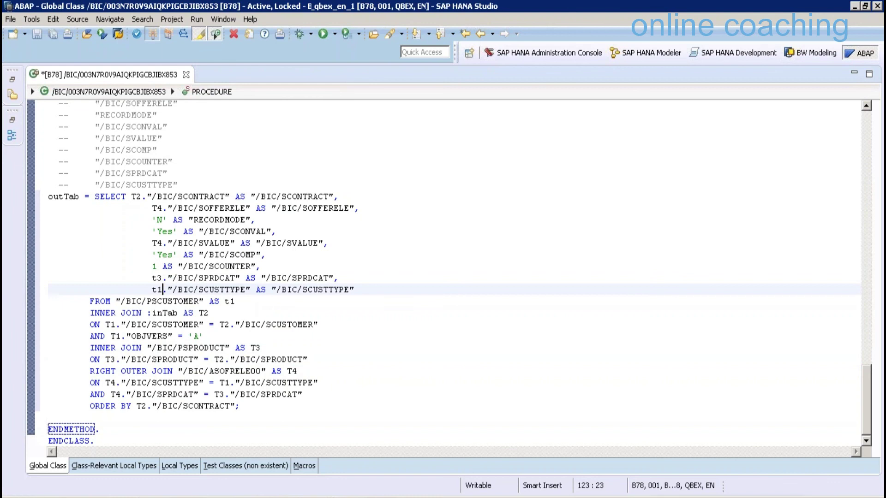
Activate the AMDP class, then activate transformation SWDSCON -> ZTRANS29 in SAP GUI and exit to the Workbench
{"action": "key", "text": "ctrl+F3"}
{"action": "left_click", "coordinate": [203, 497]}
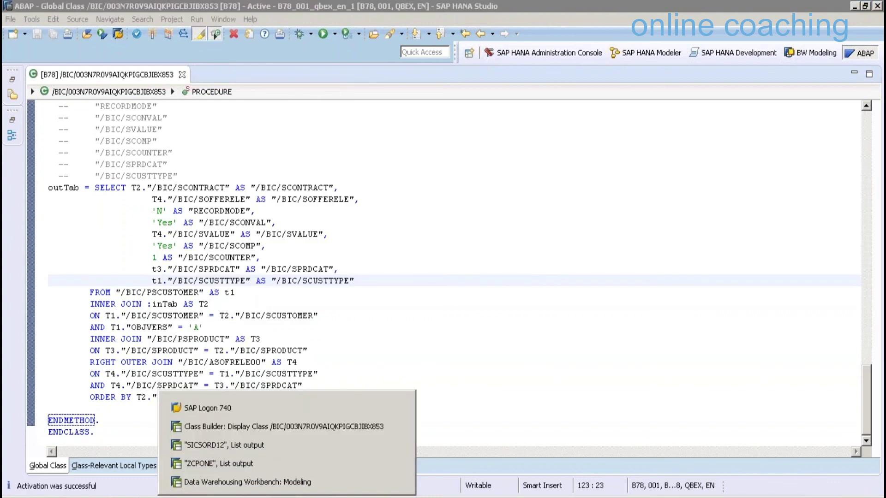
{"action": "left_click", "coordinate": [284, 426]}
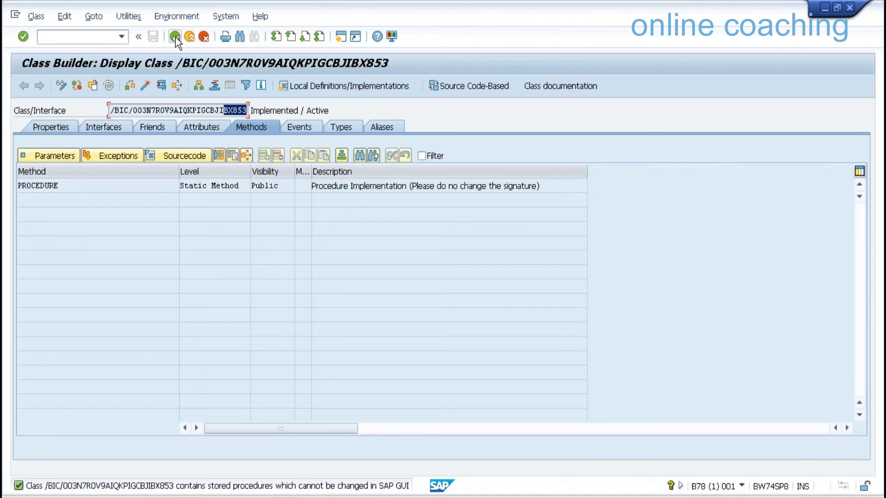
{"action": "left_click", "coordinate": [176, 37]}
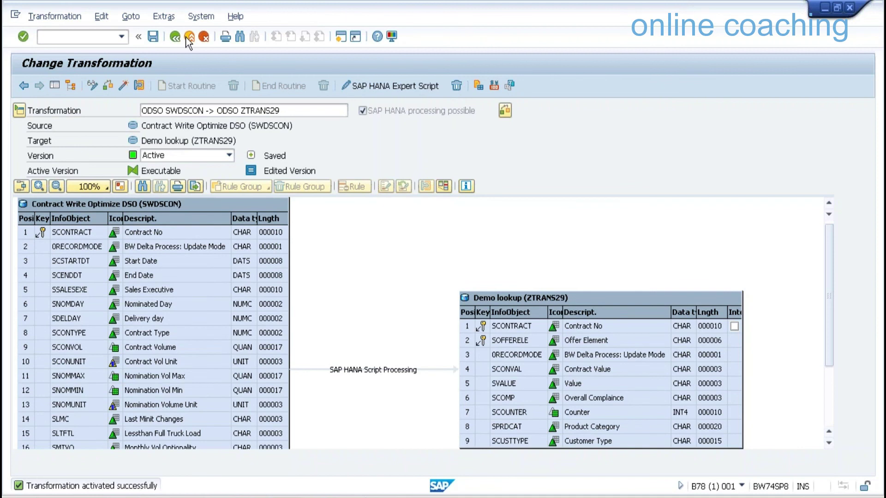
{"action": "left_click", "coordinate": [188, 37]}
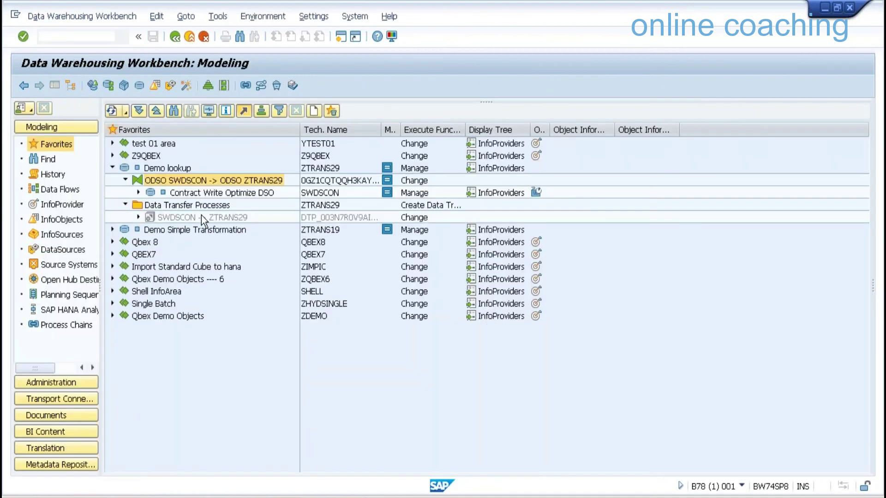
Open the DTP SWDSCON -> ZTRANS29 in change mode and activate it
{"action": "left_click", "coordinate": [201, 217]}
{"action": "key", "text": "shift+F10"}
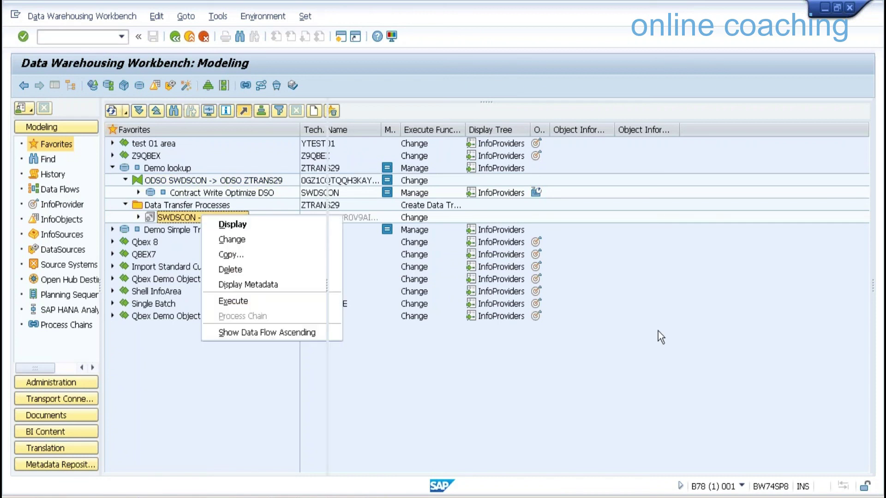
{"action": "left_click", "coordinate": [232, 240]}
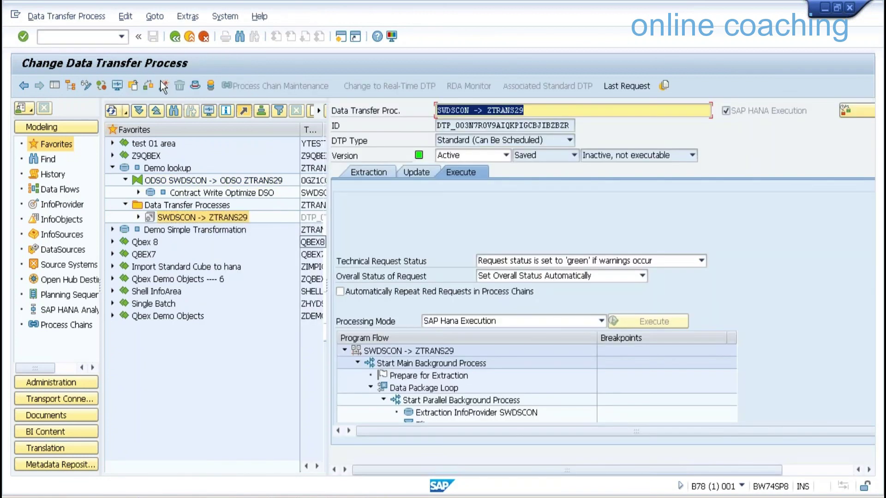
{"action": "left_click", "coordinate": [164, 85]}
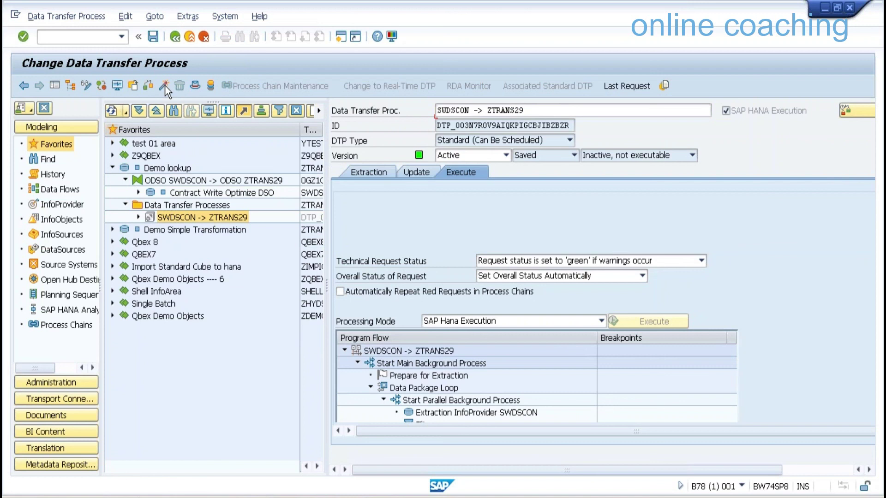
{"action": "left_click", "coordinate": [164, 85]}
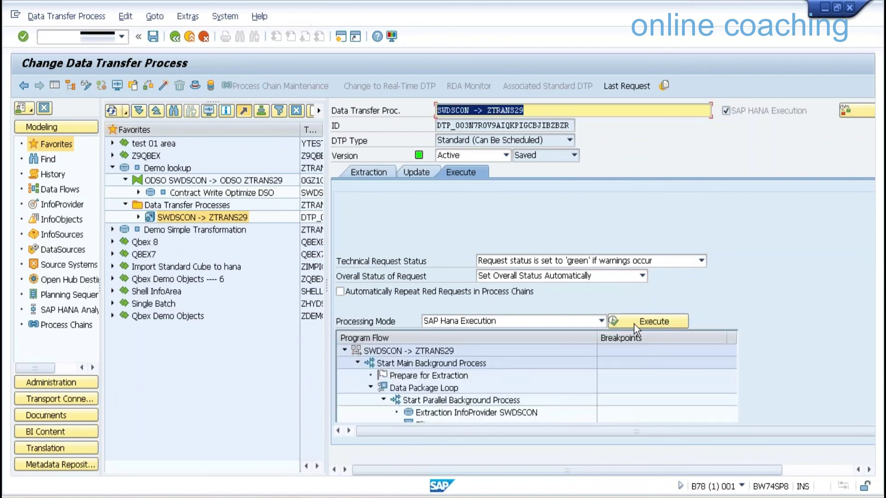
Execute the DTP and refresh the monitor until request 586 shows green with 30 records
{"action": "left_click", "coordinate": [366, 343]}
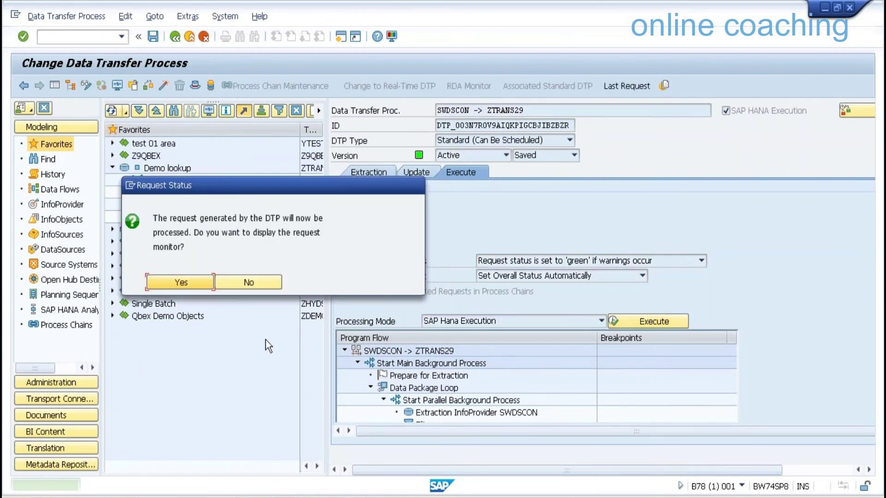
{"action": "left_click", "coordinate": [199, 283]}
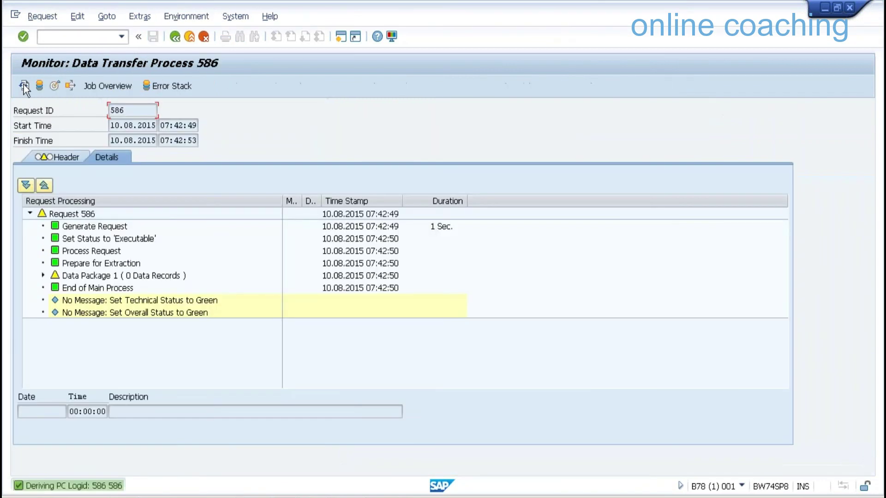
{"action": "left_click", "coordinate": [23, 86]}
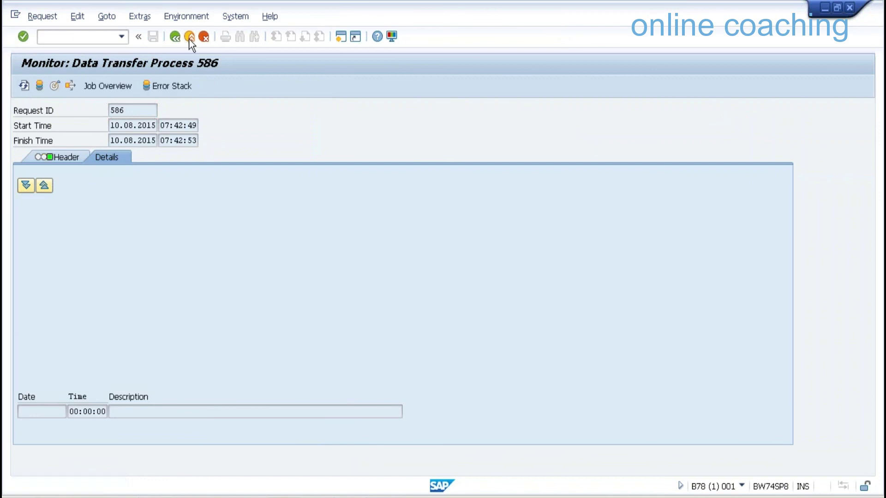
{"action": "left_click", "coordinate": [190, 37]}
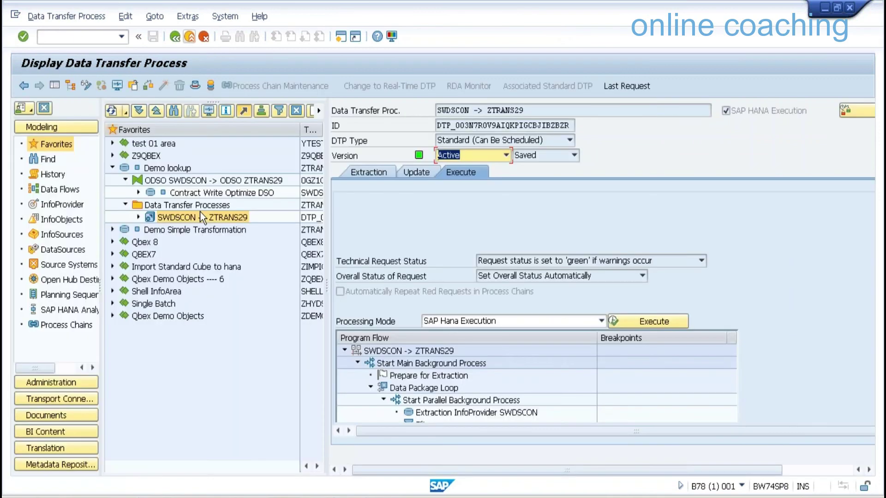
Exit the DTP and choose Manage on the Demo lookup DSO in the Modeling favorites
{"action": "key", "text": "F3"}
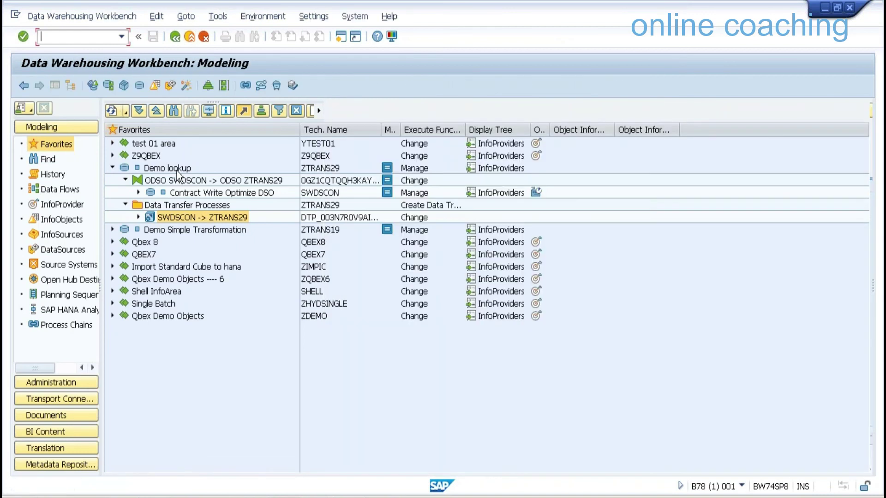
{"action": "right_click", "coordinate": [177, 171]}
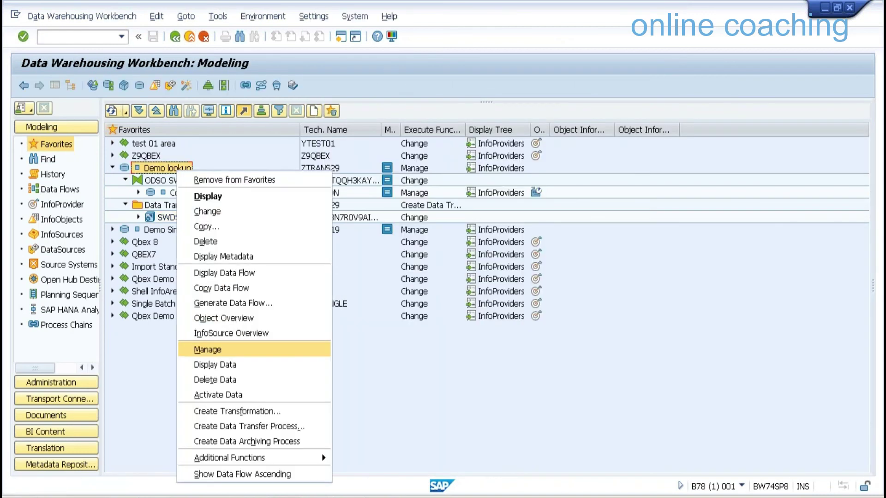
{"action": "left_click", "coordinate": [208, 349]}
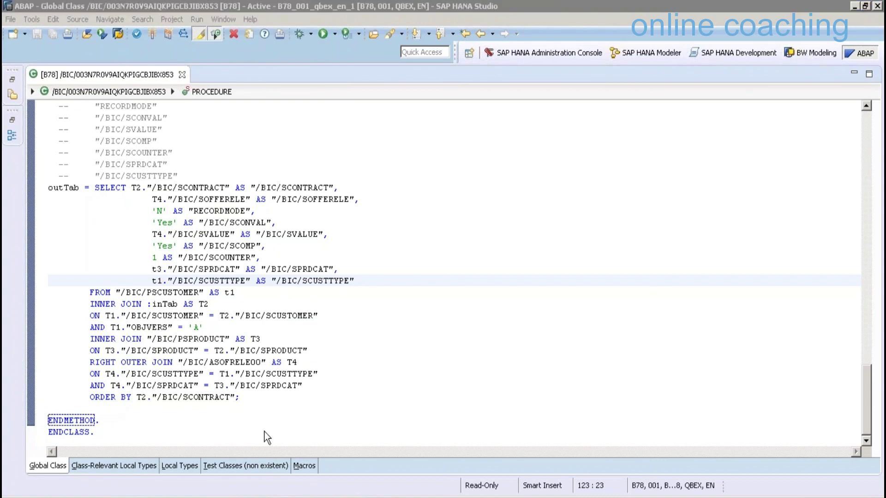
List Demo lookup's 30 active-data records and mark the offer element, value, product category and customer type columns
{"action": "mouse_move", "coordinate": [261, 423]}
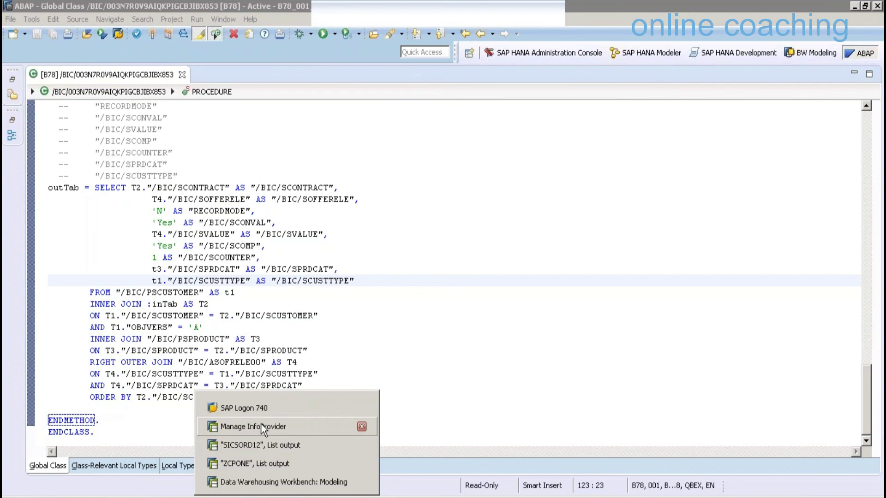
{"action": "left_click", "coordinate": [261, 425]}
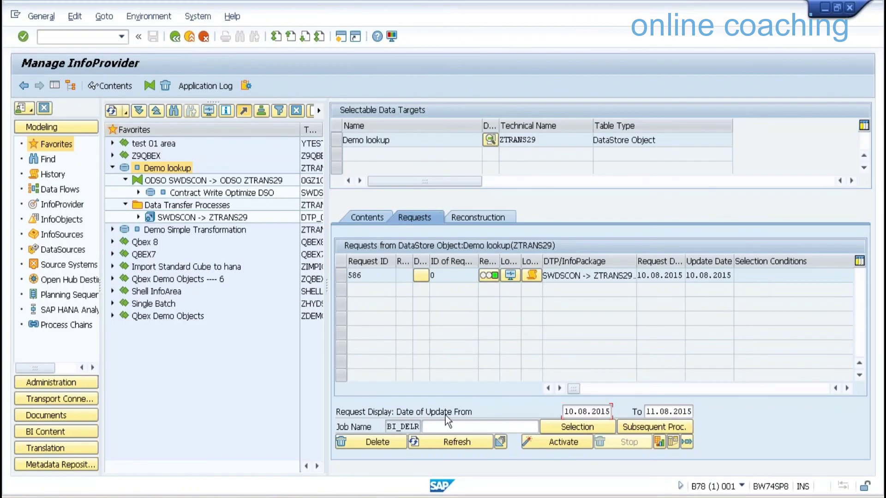
{"action": "left_click", "coordinate": [366, 216]}
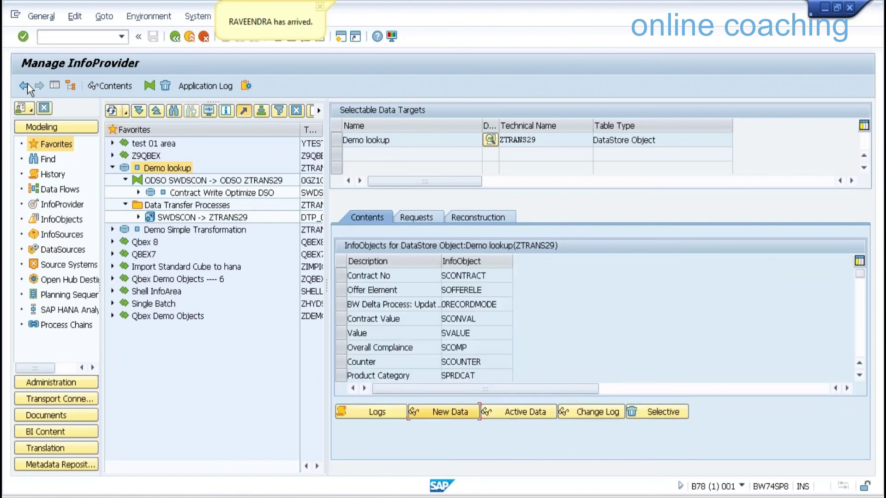
{"action": "key", "text": "F8"}
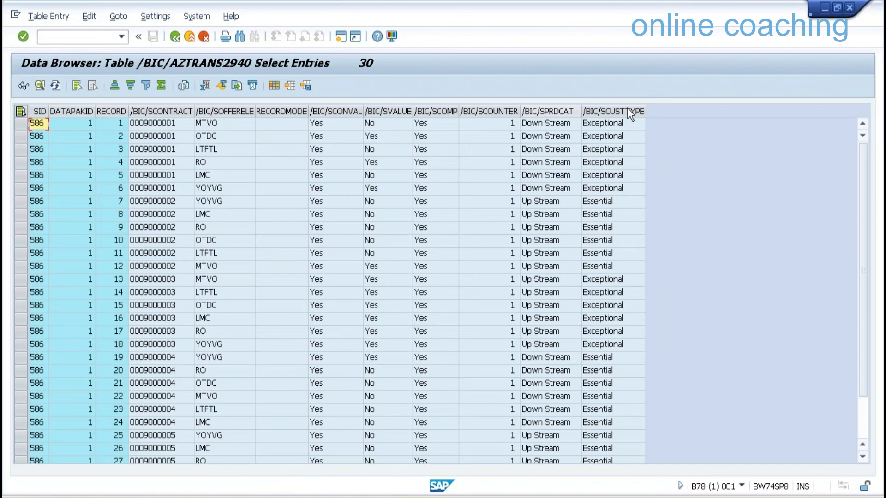
{"action": "left_click_drag", "start_coordinate": [549, 112], "coordinate": [628, 112]}
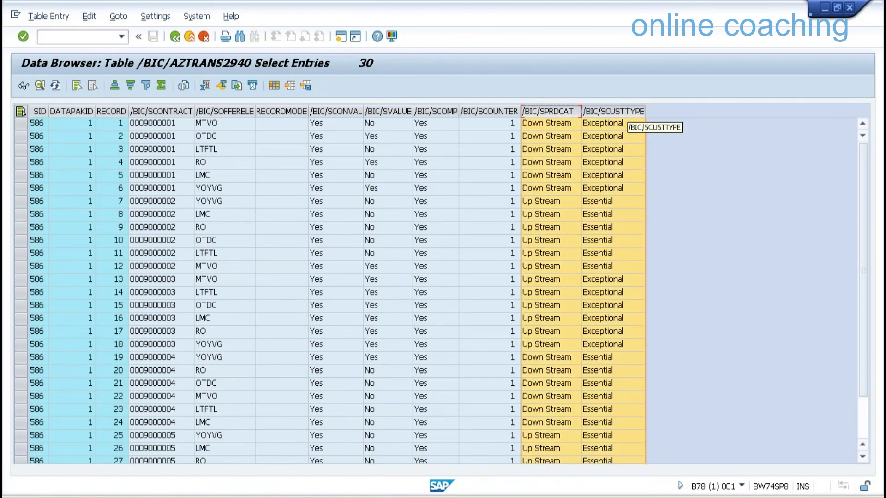
{"action": "left_click_drag", "start_coordinate": [225, 111], "coordinate": [406, 111]}
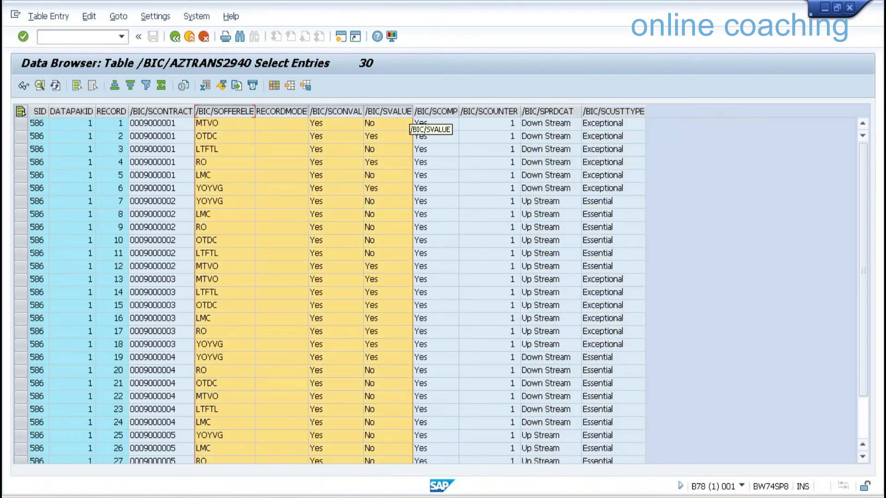